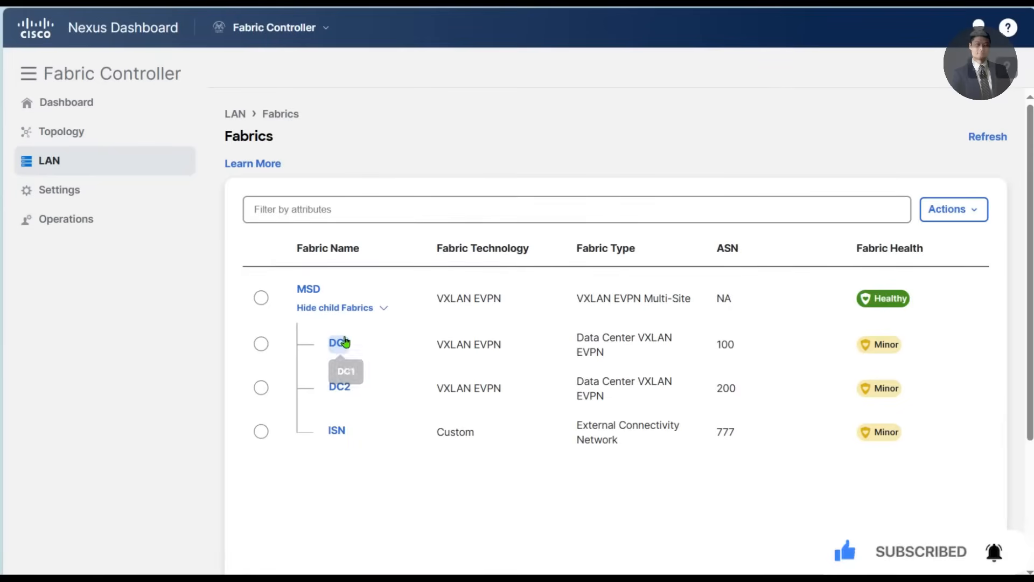
- Open the MSD fabric overview and display its interfaces
{"action": "left_click", "coordinate": [308, 288]}
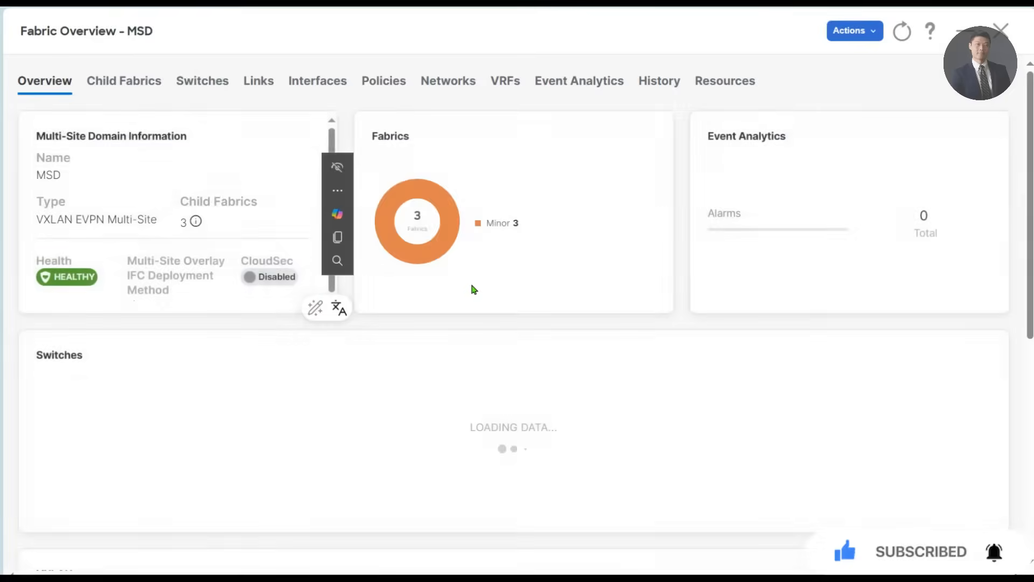
{"action": "left_click", "coordinate": [337, 190]}
{"action": "left_click", "coordinate": [314, 86]}
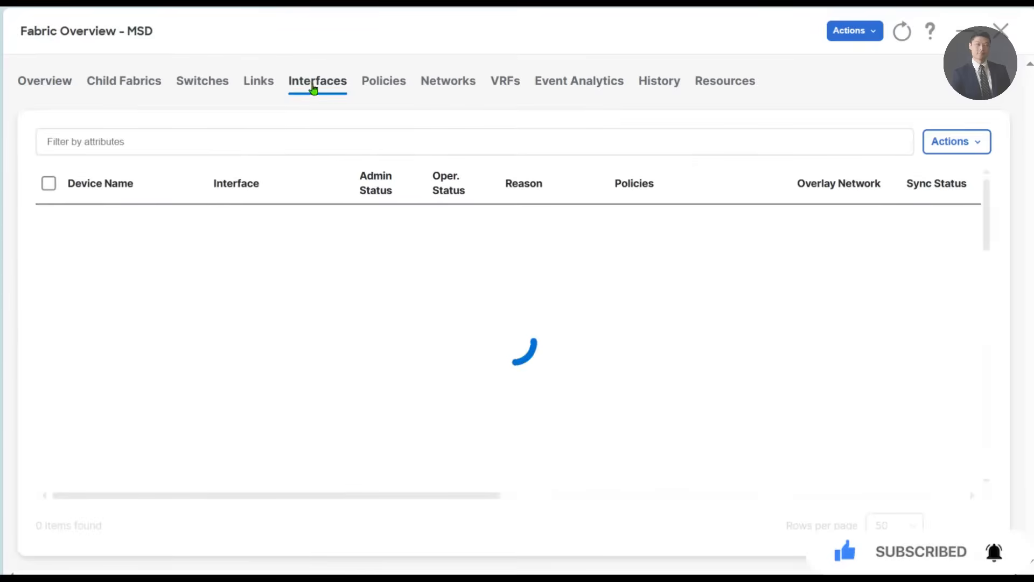
{"action": "left_click", "coordinate": [245, 140]}
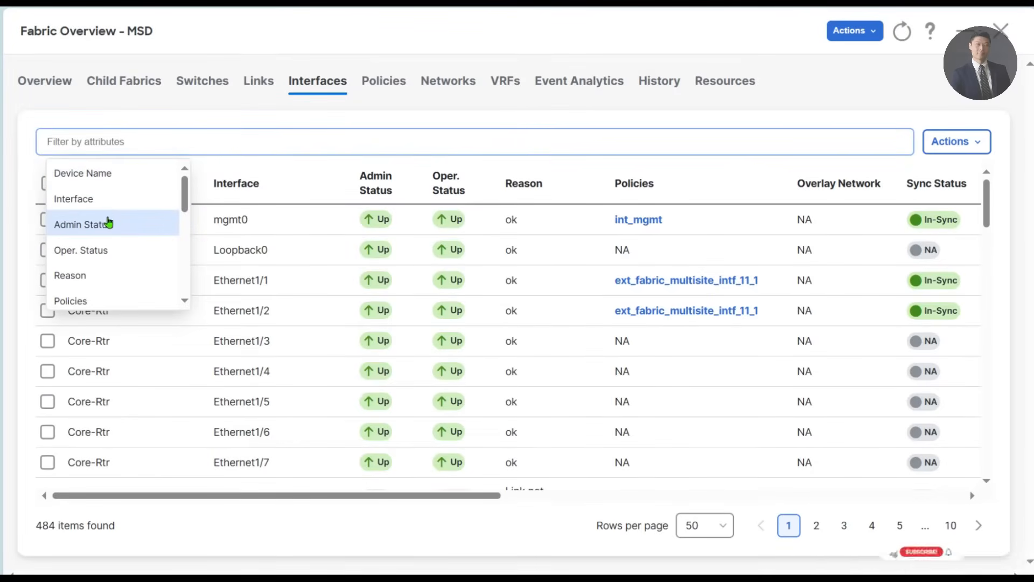
{"action": "left_click", "coordinate": [108, 198]}
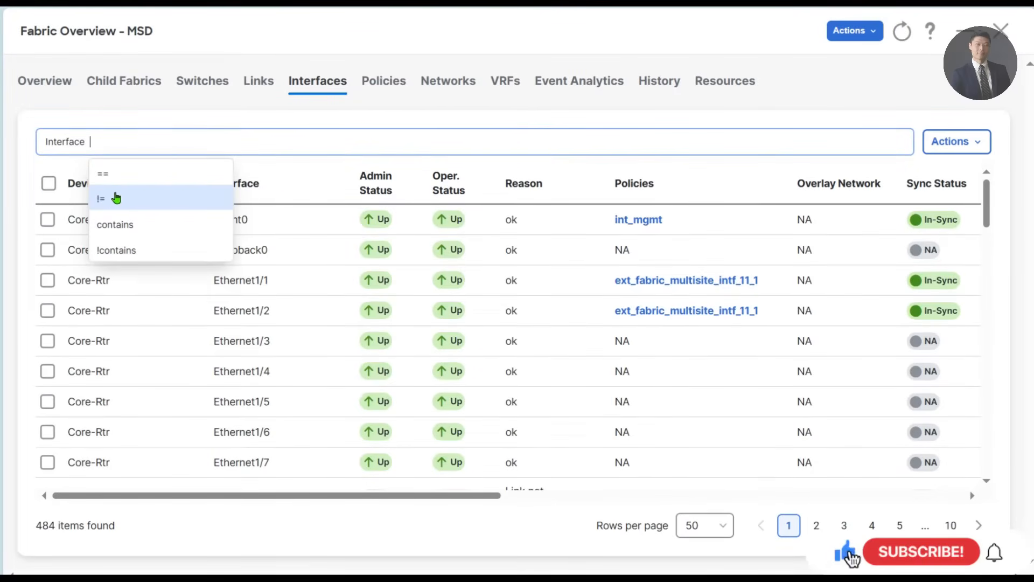
{"action": "left_click", "coordinate": [150, 183]}
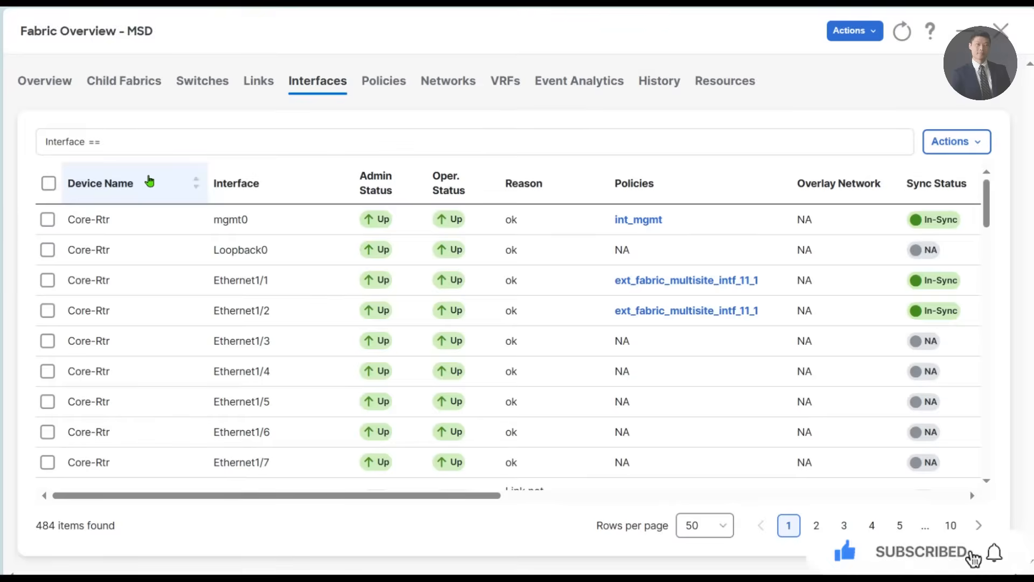
{"action": "key", "text": "BackSpace"}
{"action": "key", "text": "BackSpace"}
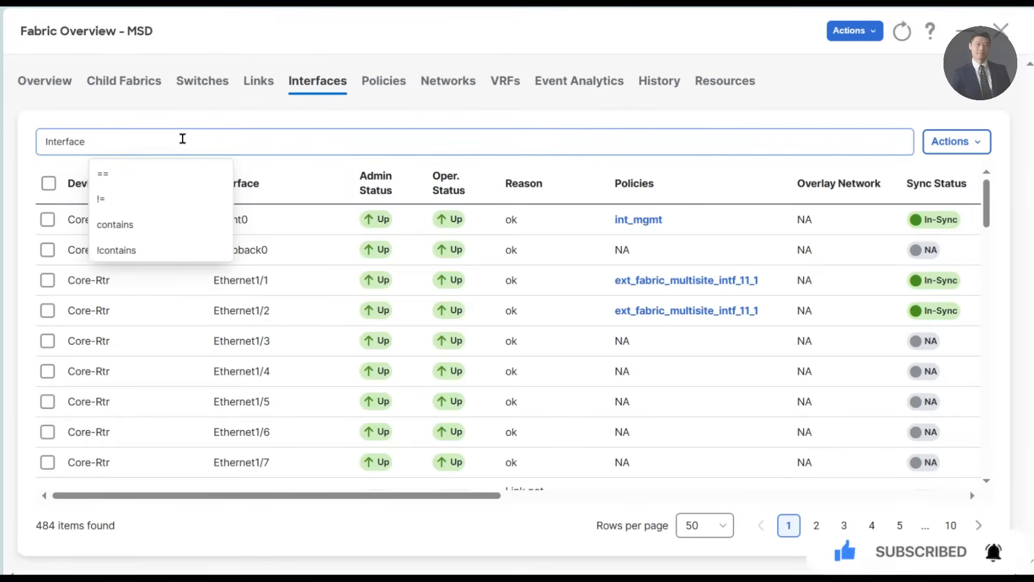
- Filter the interface list to devices whose Device Name contains Leaf-1
{"action": "left_click", "coordinate": [112, 173]}
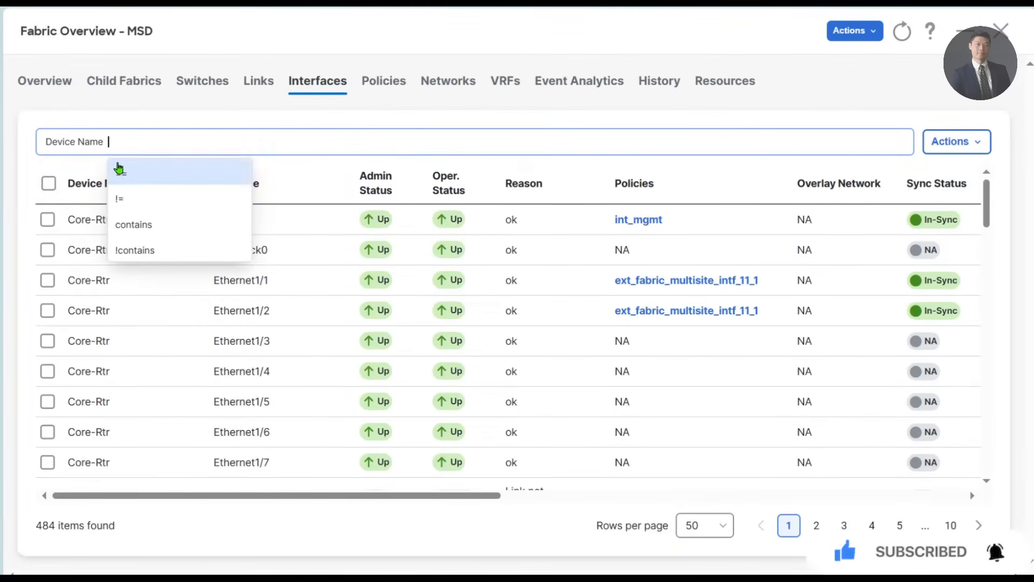
{"action": "left_click", "coordinate": [148, 224]}
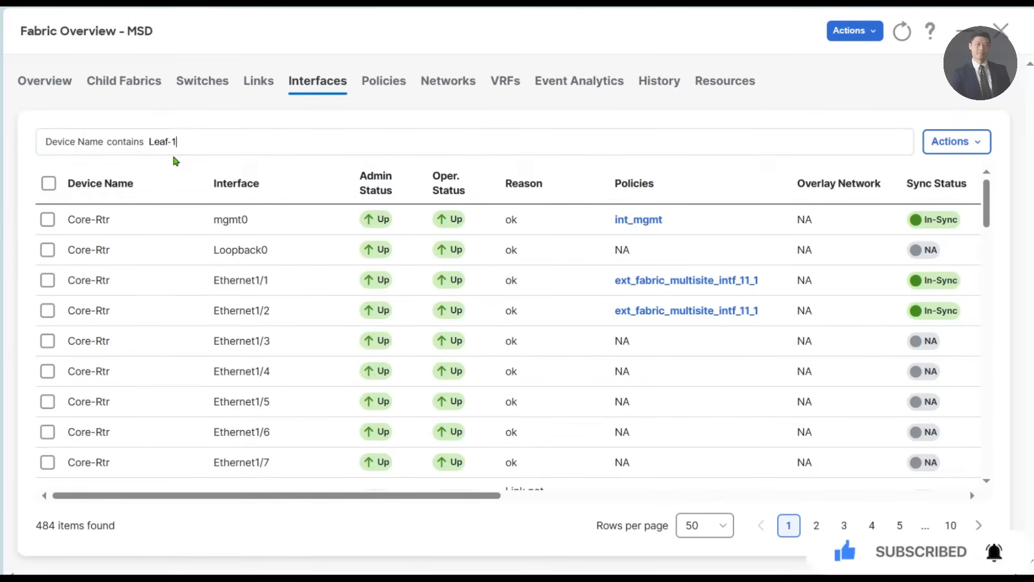
{"action": "key", "text": "Return"}
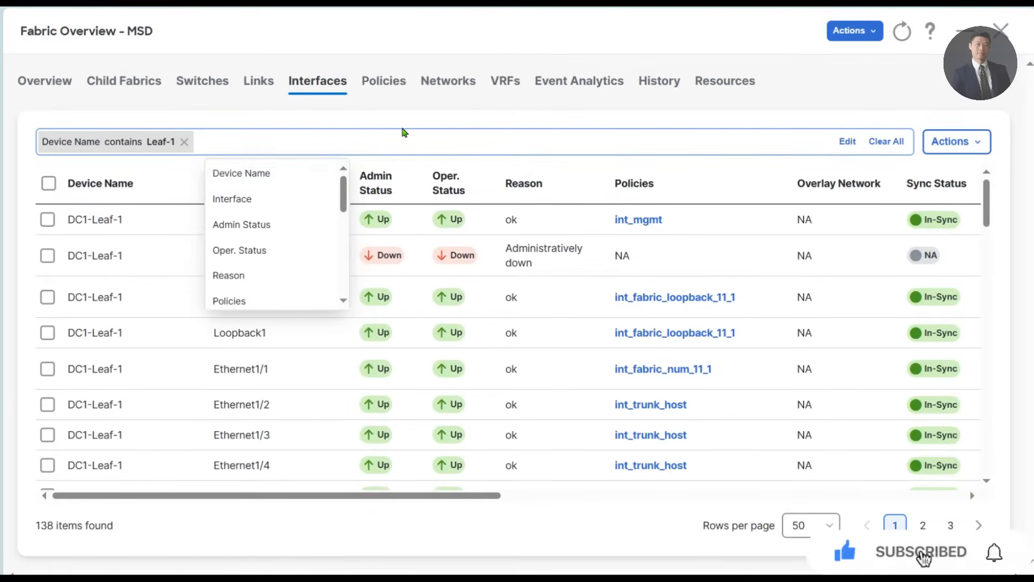
- Add a second filter that limits the list to interfaces equal to Ethernet1/2
{"action": "left_click", "coordinate": [223, 191]}
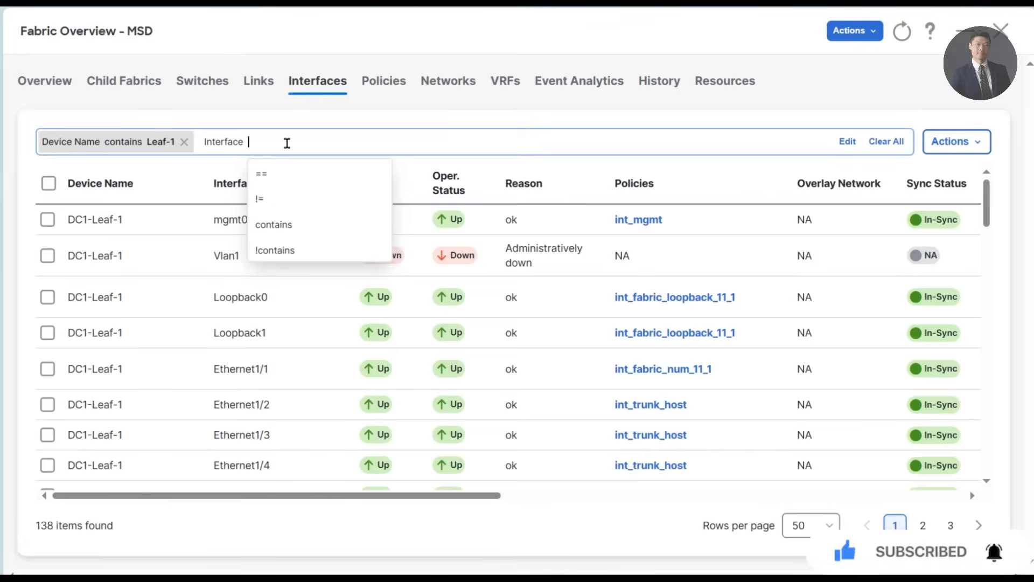
{"action": "left_click", "coordinate": [298, 172]}
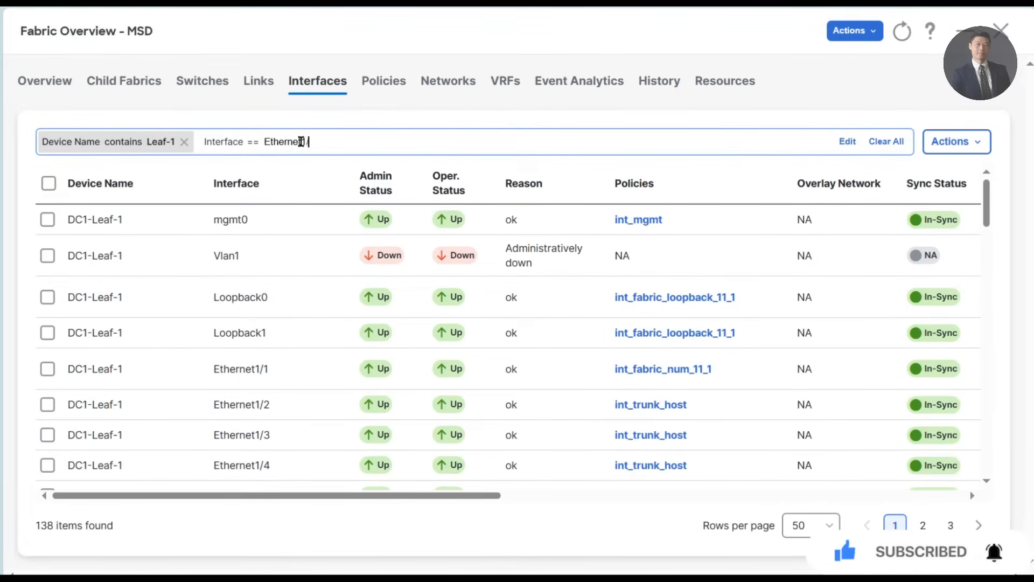
{"action": "type", "text": "Ethernet1/2"}
{"action": "key", "text": "Return"}
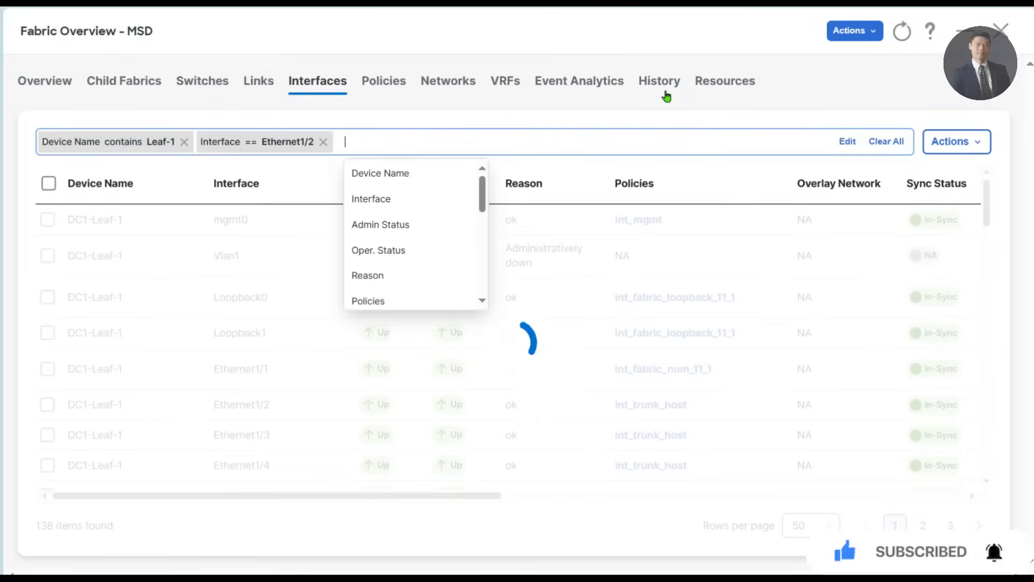
{"action": "left_click", "coordinate": [232, 406]}
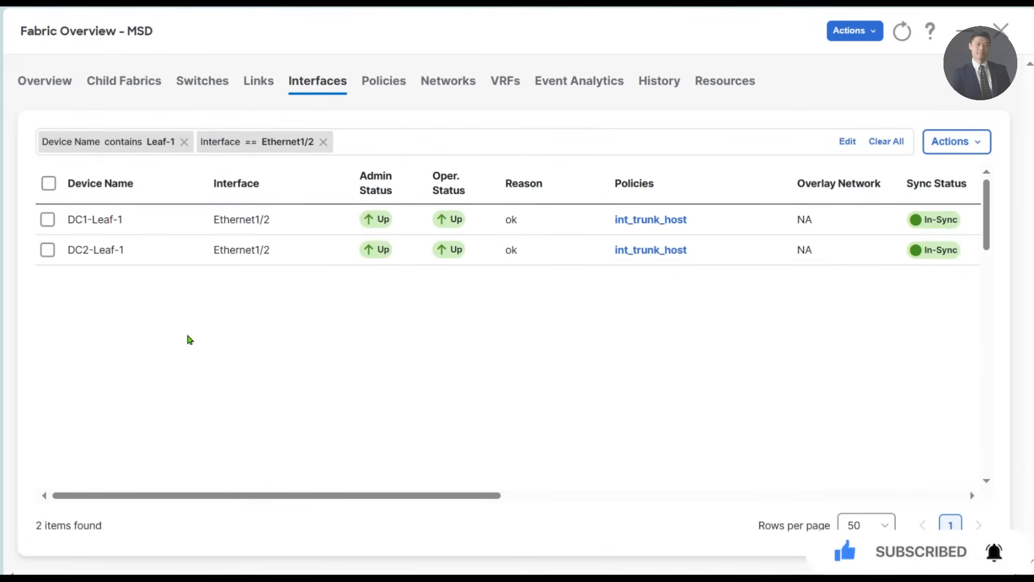
- Change the policy of DC1-Leaf-1 Ethernet1/2 to int_access_host, save it and close the interface editor
{"action": "left_click", "coordinate": [49, 221]}
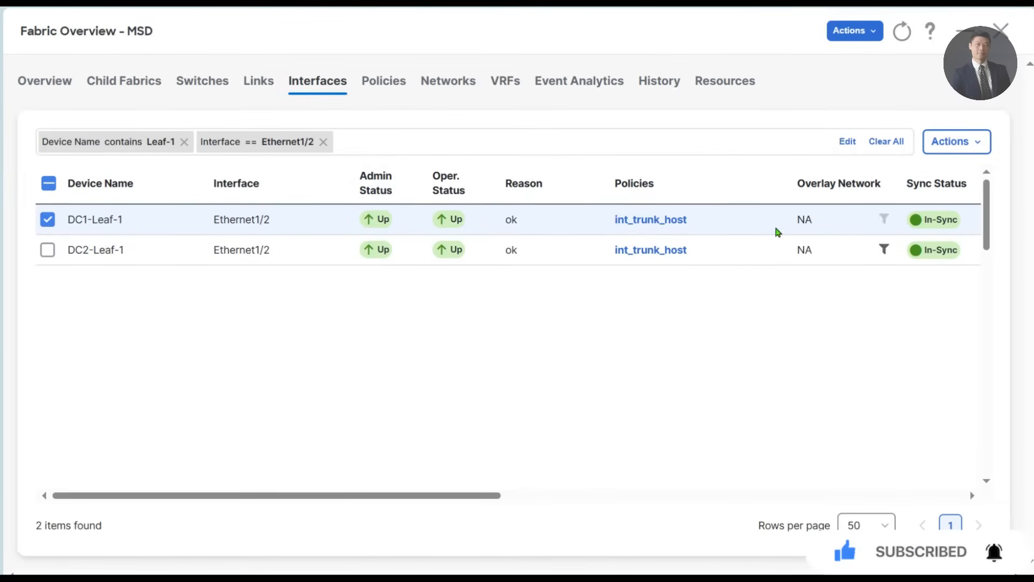
{"action": "left_click", "coordinate": [967, 150]}
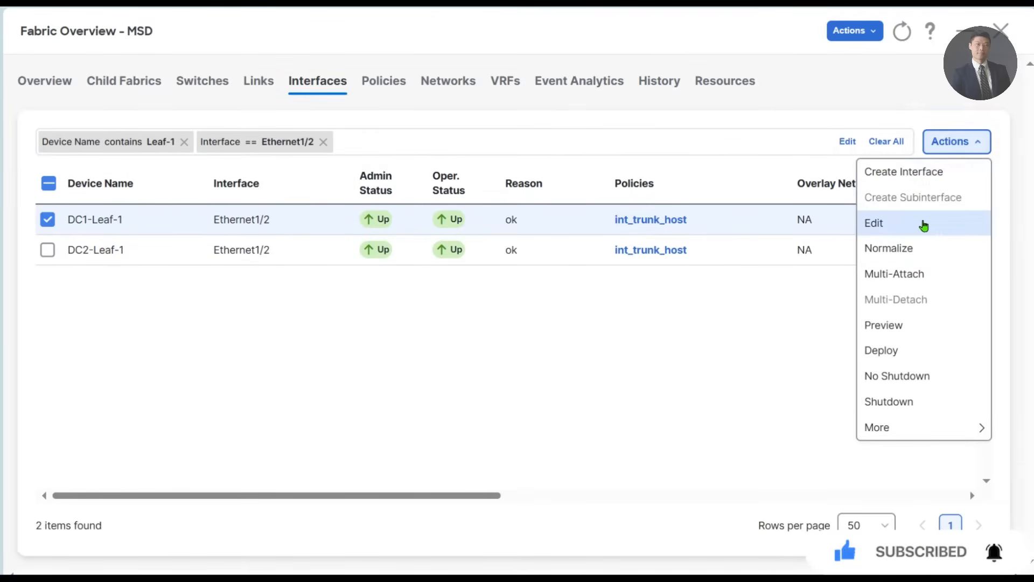
{"action": "left_click", "coordinate": [923, 226]}
{"action": "left_click", "coordinate": [173, 161]}
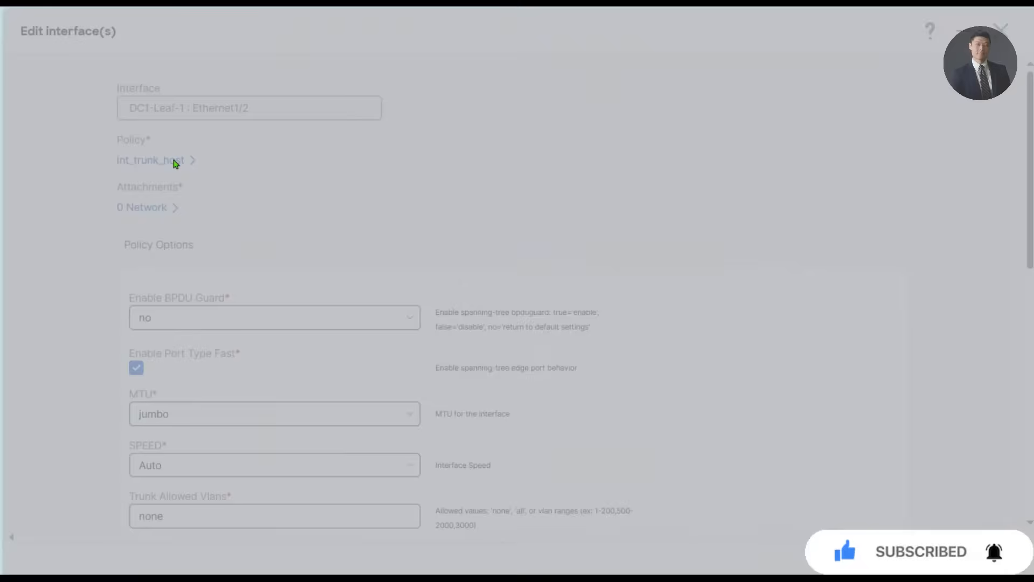
{"action": "left_click", "coordinate": [425, 238]}
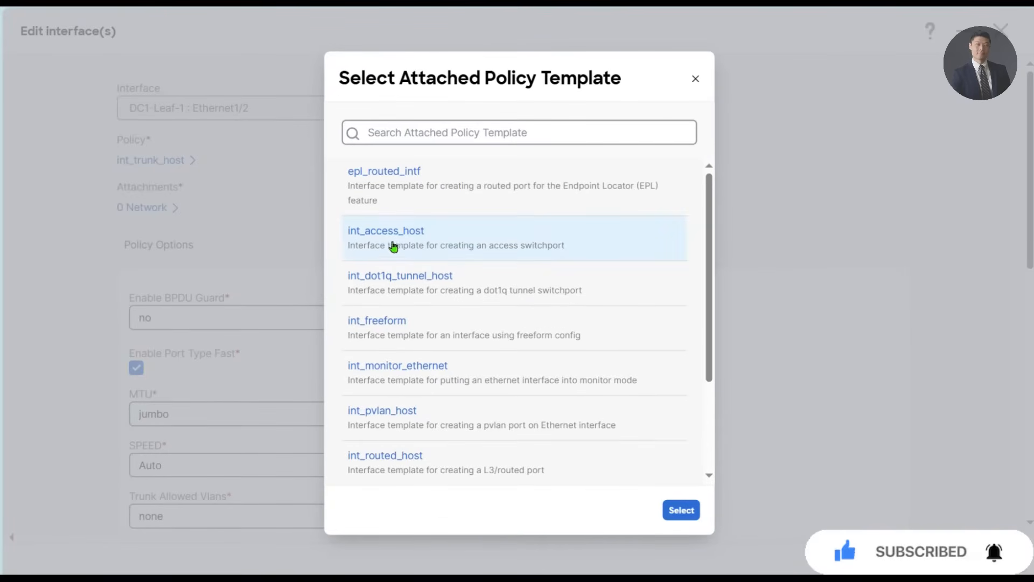
{"action": "left_click", "coordinate": [682, 511]}
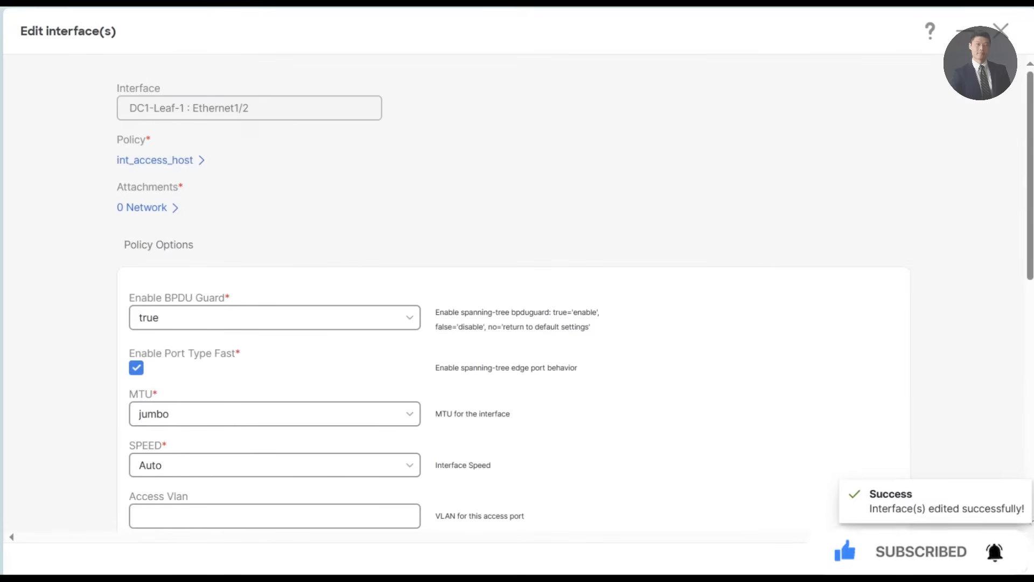
{"action": "left_click", "coordinate": [1000, 35]}
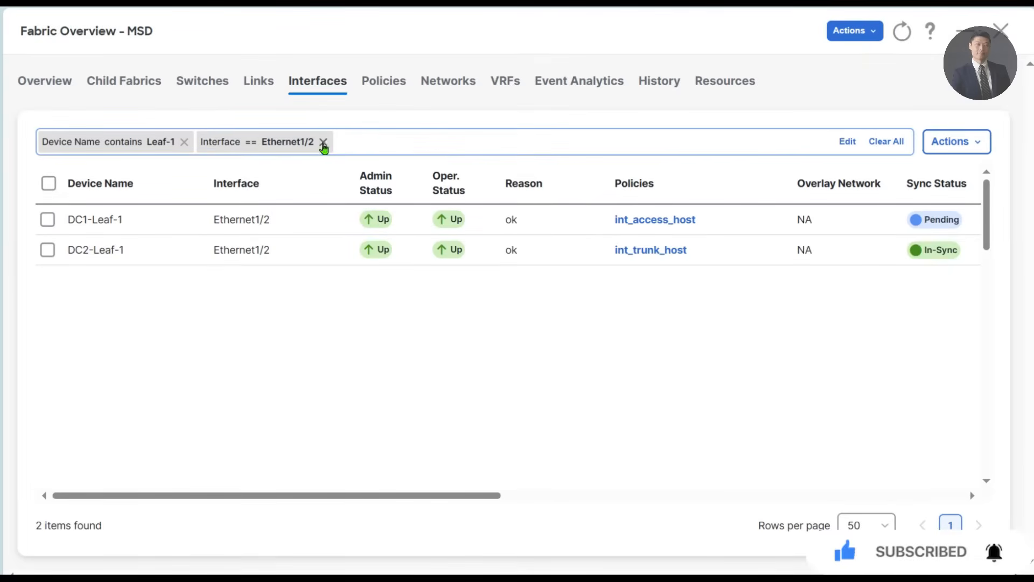
- Replace the Leaf-1 device filter with Device Name contains Leaf2, keeping the interface filter
{"action": "left_click", "coordinate": [185, 143]}
{"action": "left_click", "coordinate": [223, 144]}
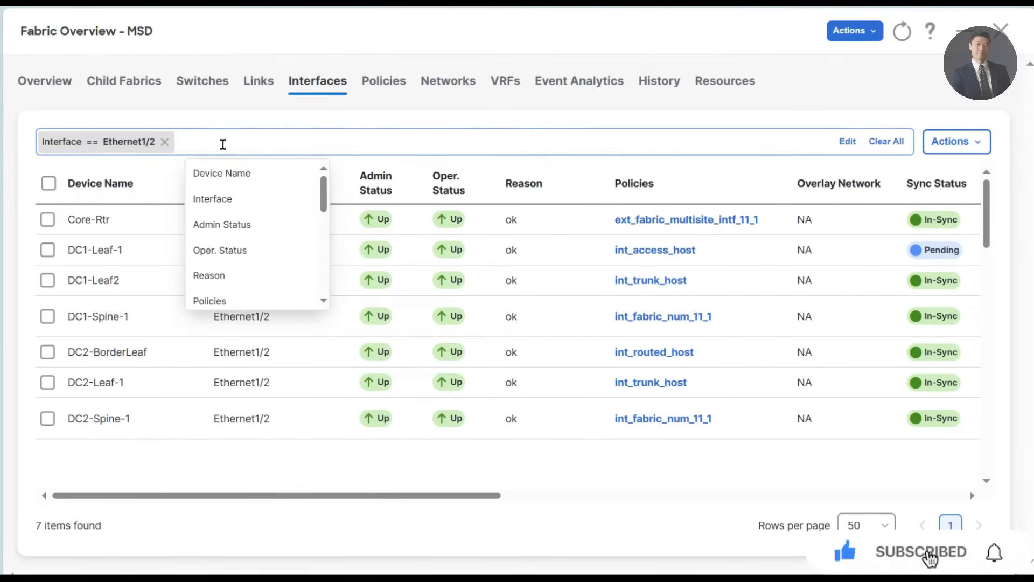
{"action": "left_click", "coordinate": [237, 173]}
{"action": "left_click", "coordinate": [290, 224]}
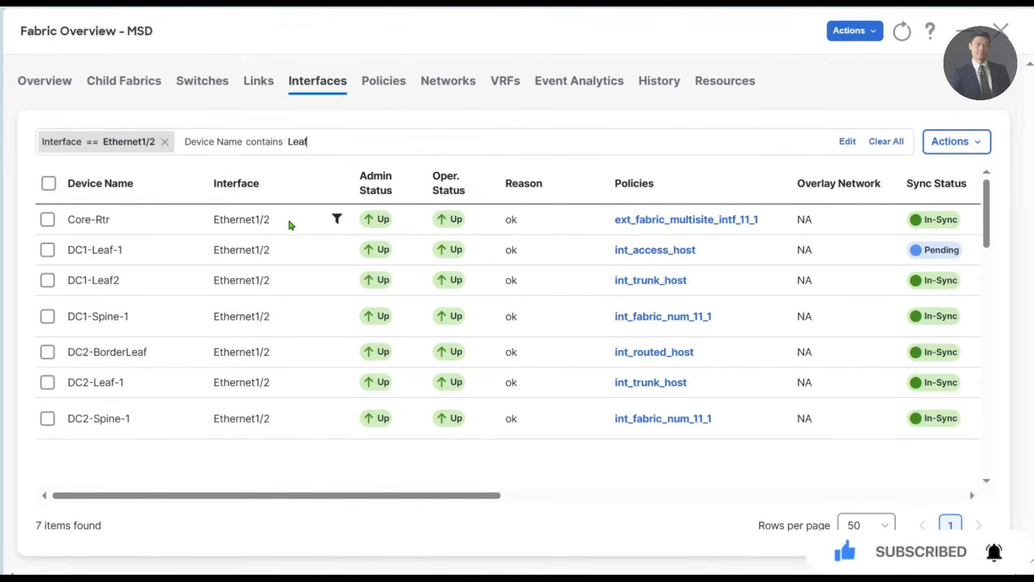
{"action": "type", "text": "Leaf2"}
{"action": "key", "text": "Return"}
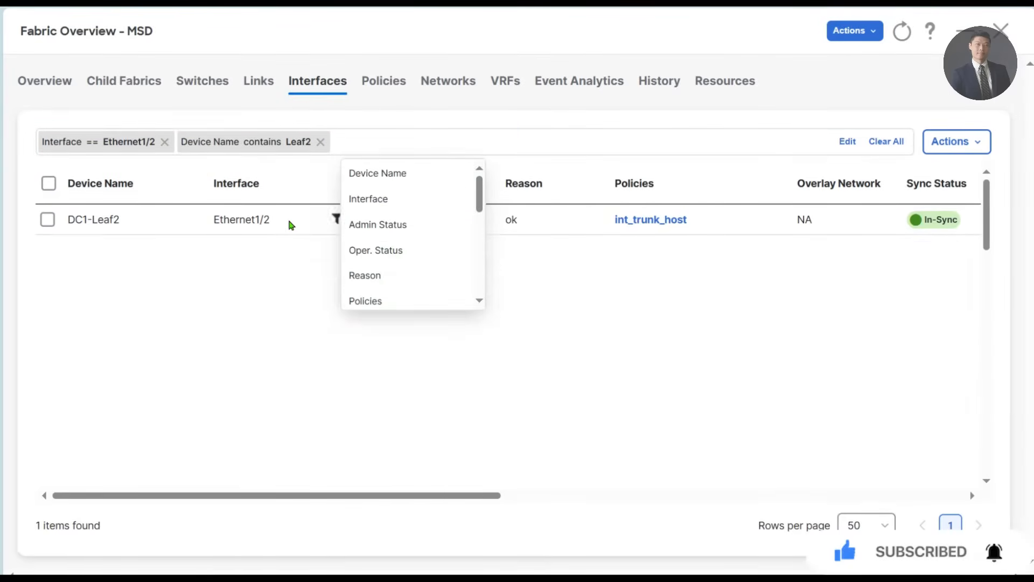
- Change the policy of DC1-Leaf2 Ethernet1/2 to int_access_host and save it
{"action": "left_click", "coordinate": [48, 220]}
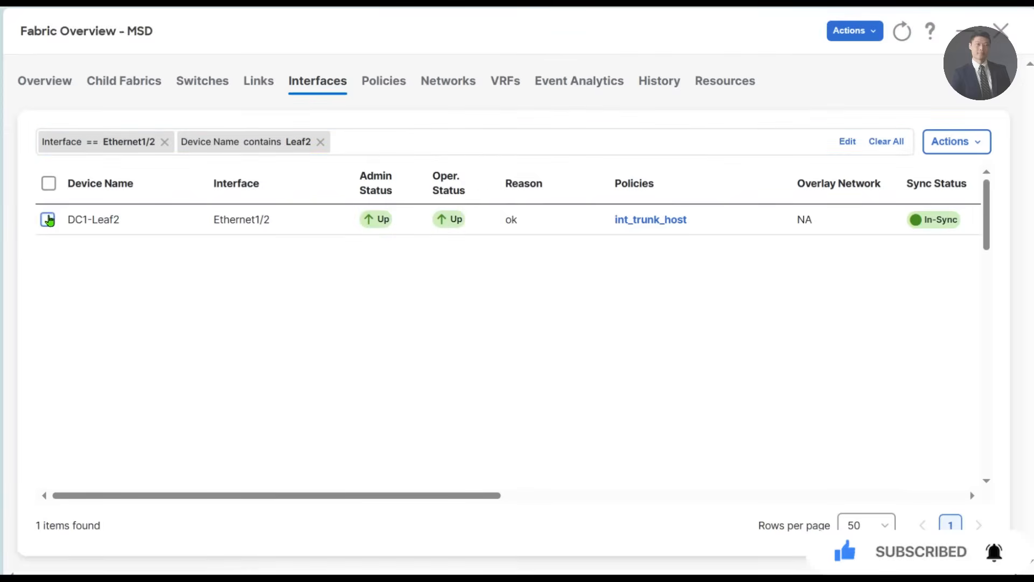
{"action": "left_click", "coordinate": [953, 145]}
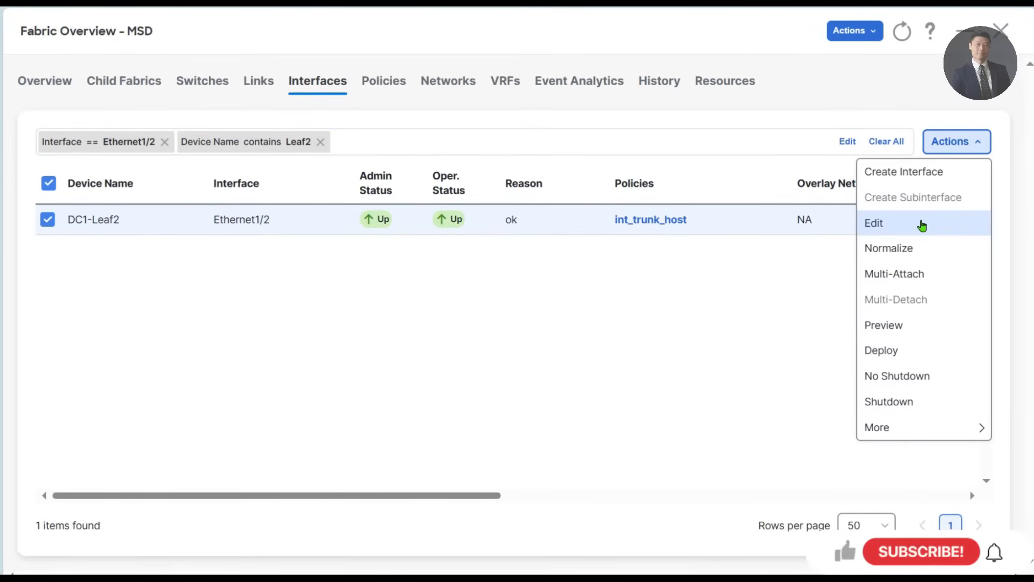
{"action": "left_click", "coordinate": [922, 226]}
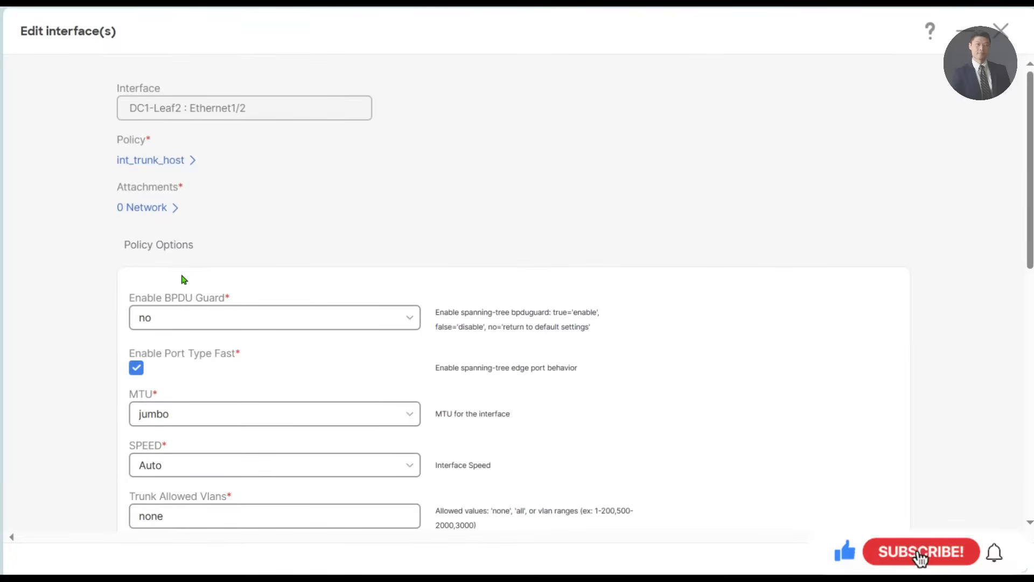
{"action": "left_click", "coordinate": [154, 160]}
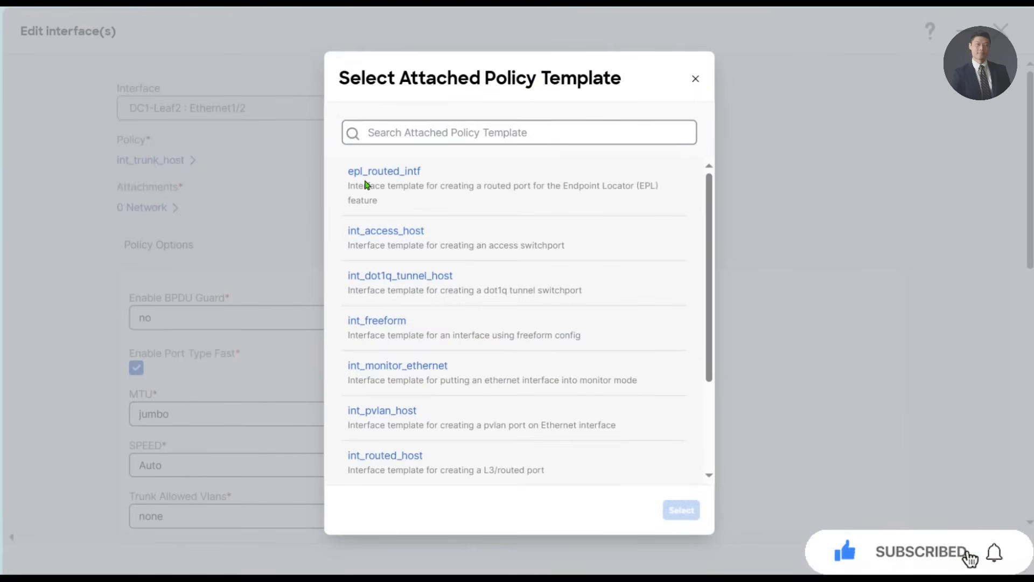
{"action": "left_click", "coordinate": [400, 242]}
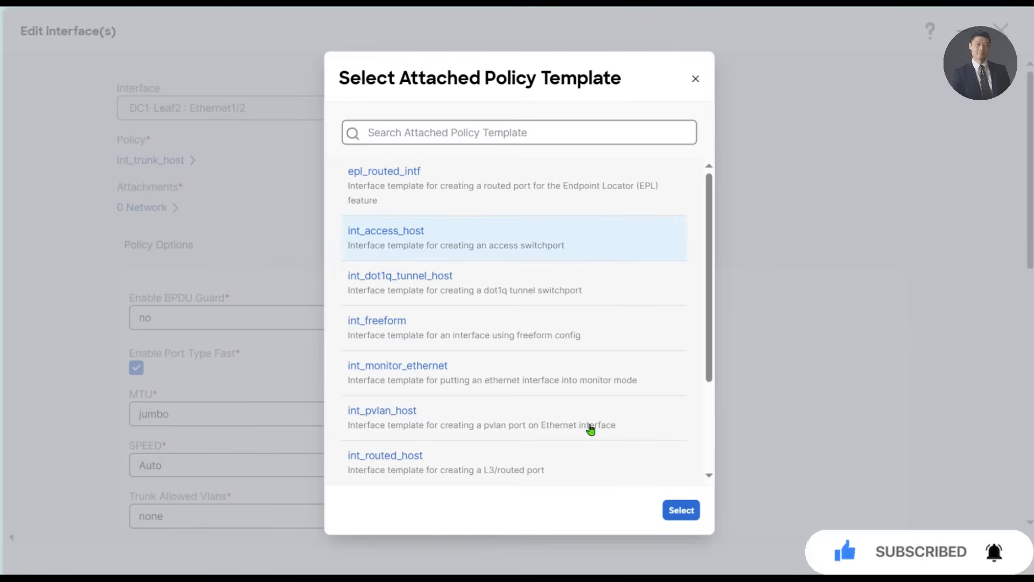
{"action": "left_click", "coordinate": [675, 514]}
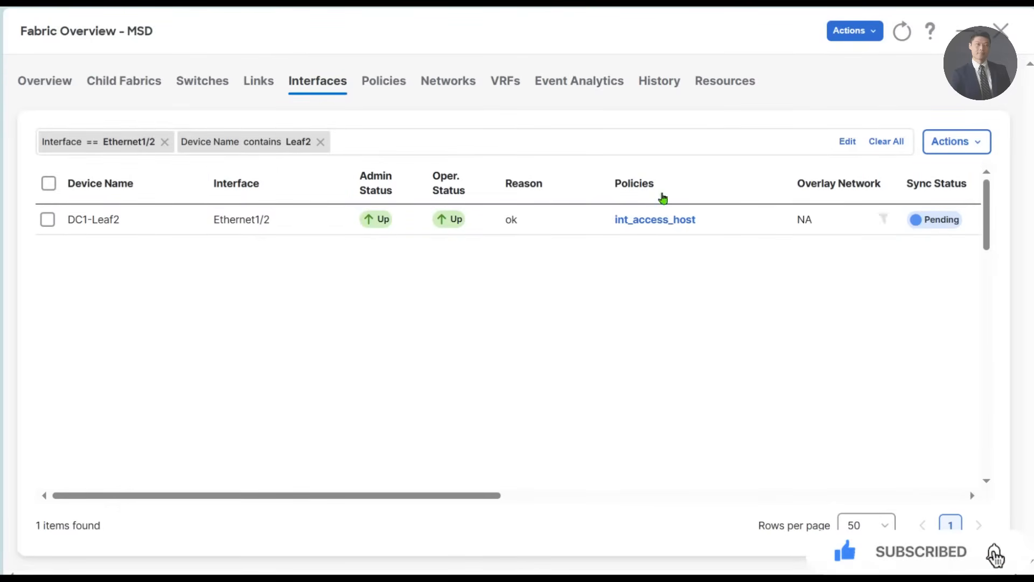
- Replace the Ethernet1/2 interface filter with Interface == Ethernet1/3, keeping the Leaf2 device filter
{"action": "left_click", "coordinate": [165, 141]}
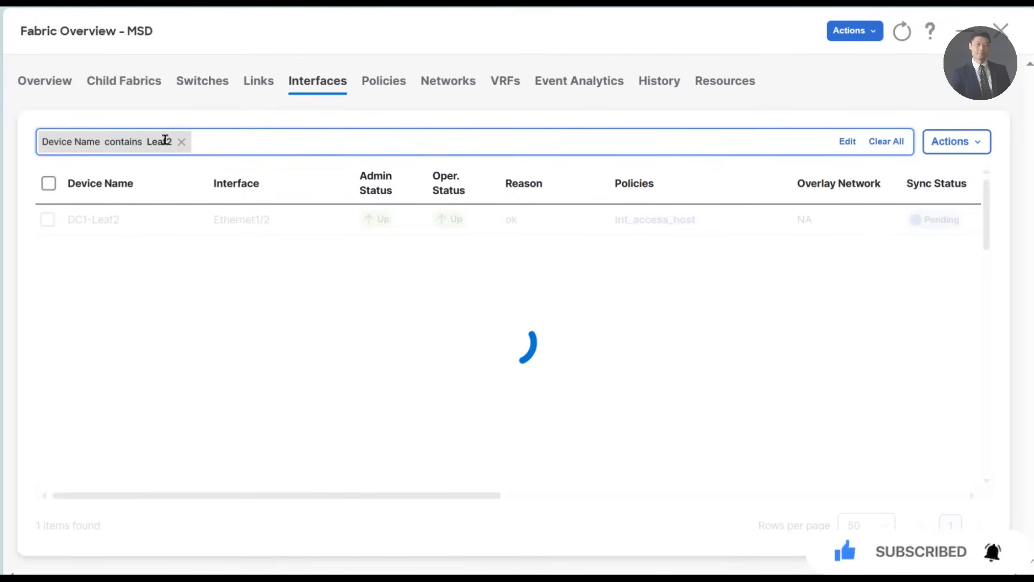
{"action": "left_click", "coordinate": [238, 142]}
{"action": "left_click", "coordinate": [246, 193]}
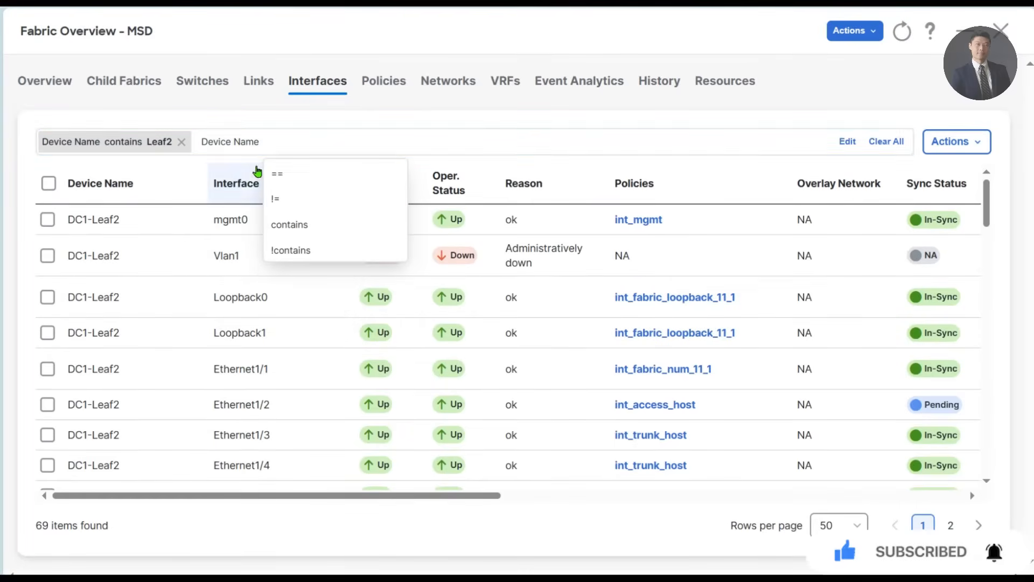
{"action": "left_click", "coordinate": [299, 146]}
{"action": "left_click", "coordinate": [237, 198]}
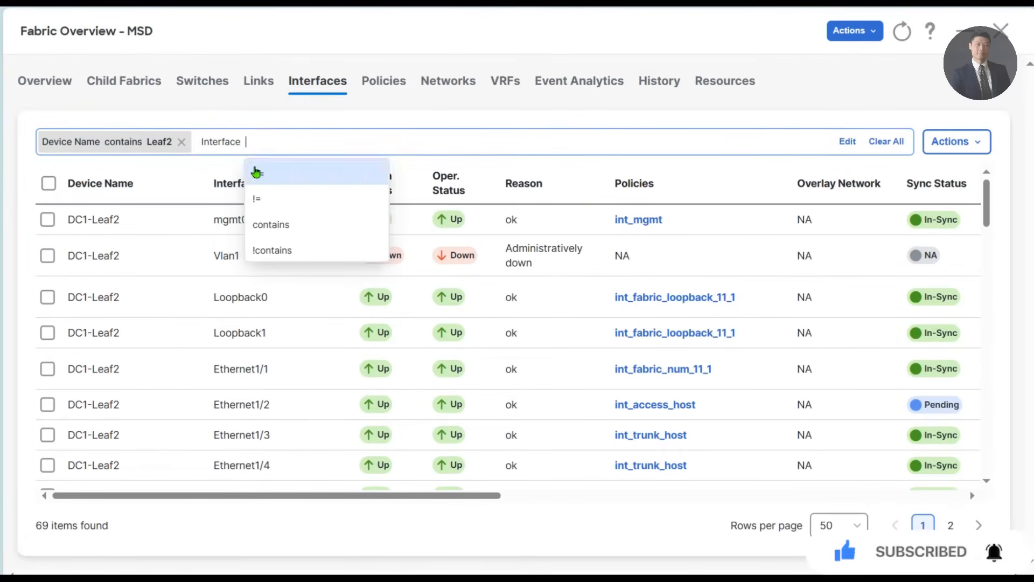
{"action": "left_click", "coordinate": [273, 173]}
{"action": "type", "text": "Et"}
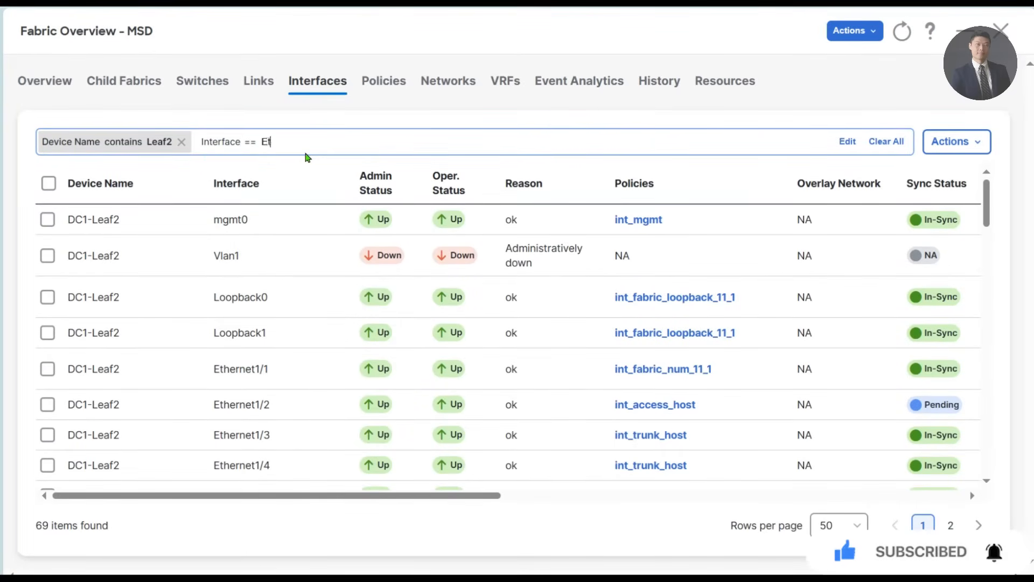
{"action": "type", "text": "hernet"}
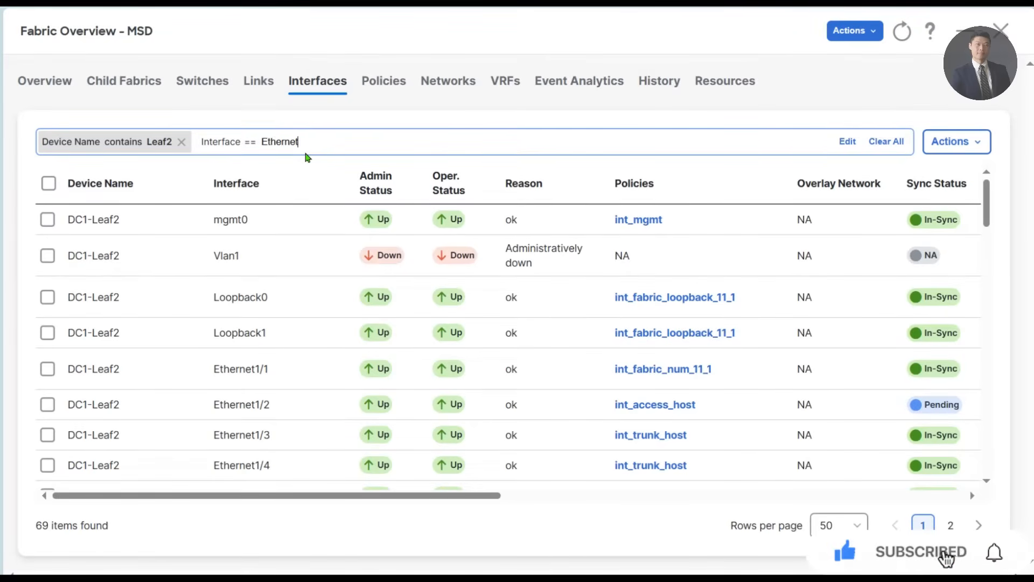
{"action": "type", "text": "1/3"}
{"action": "key", "text": "Return"}
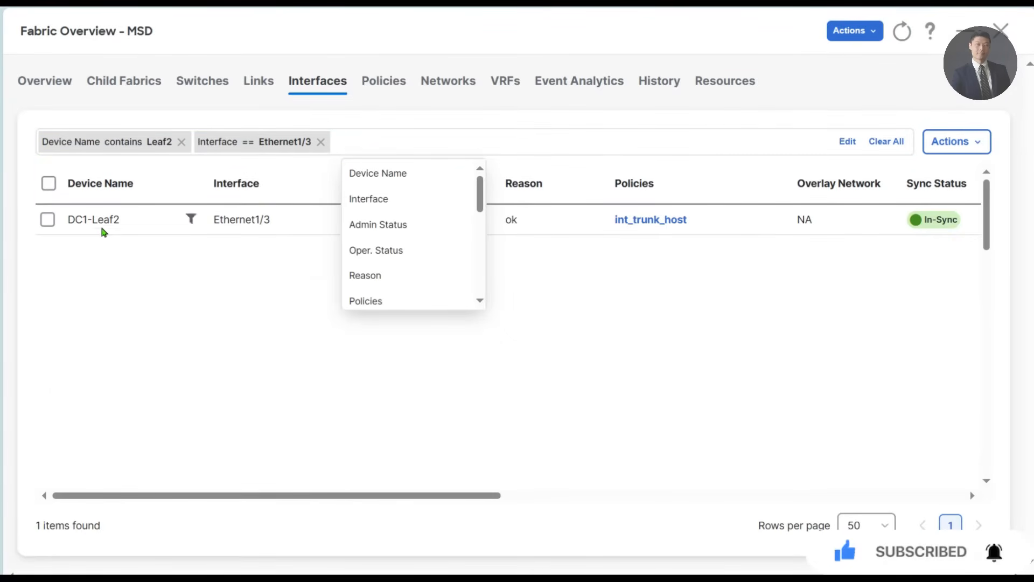
- Change the policy of DC1-Leaf2 Ethernet1/3 to int_access_host, save it and close the interface editor
{"action": "left_click", "coordinate": [47, 222]}
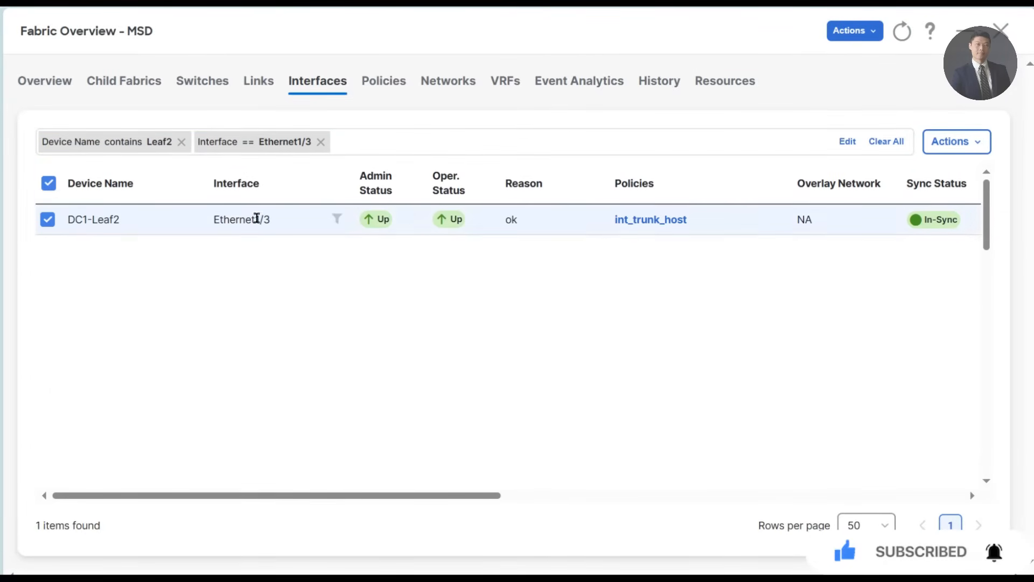
{"action": "left_click", "coordinate": [956, 141]}
{"action": "left_click", "coordinate": [863, 222]}
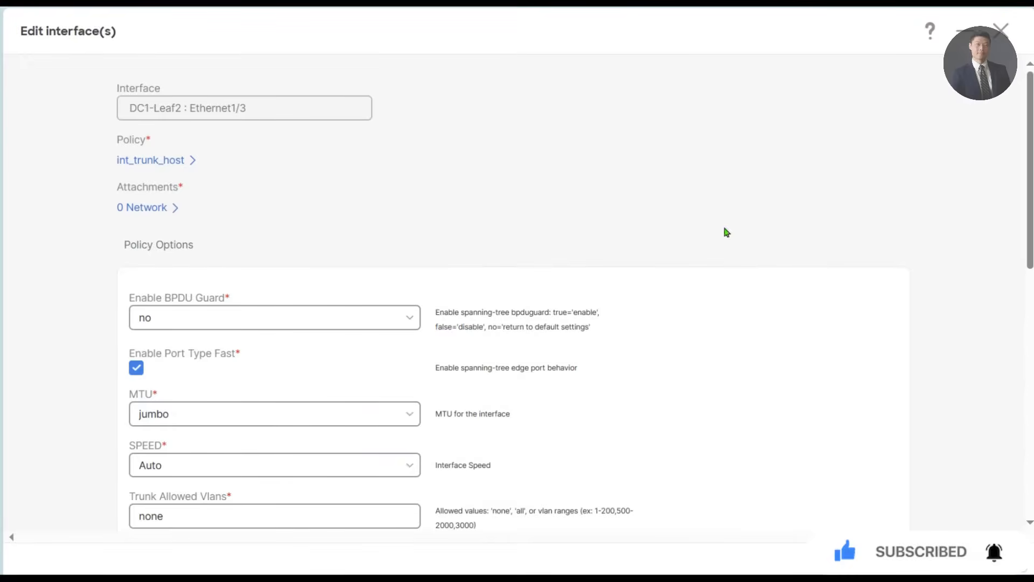
{"action": "left_click", "coordinate": [172, 163]}
{"action": "left_click", "coordinate": [396, 233]}
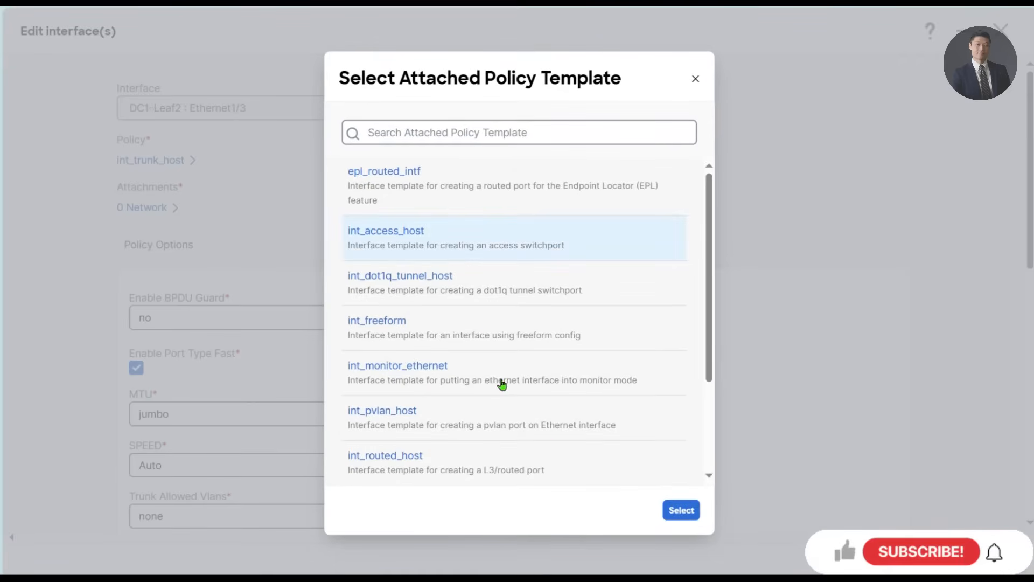
{"action": "left_click", "coordinate": [682, 511]}
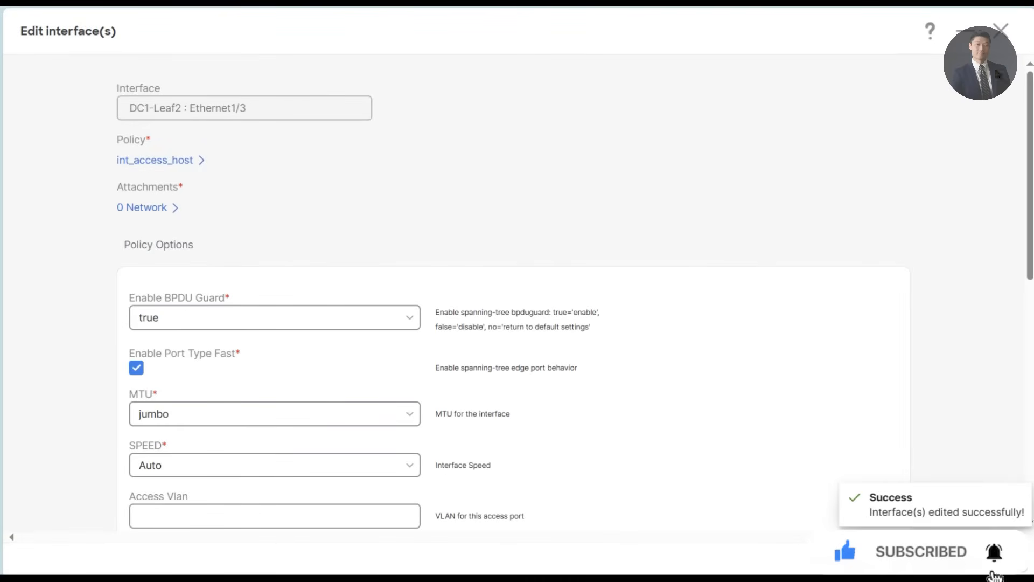
{"action": "left_click", "coordinate": [999, 35]}
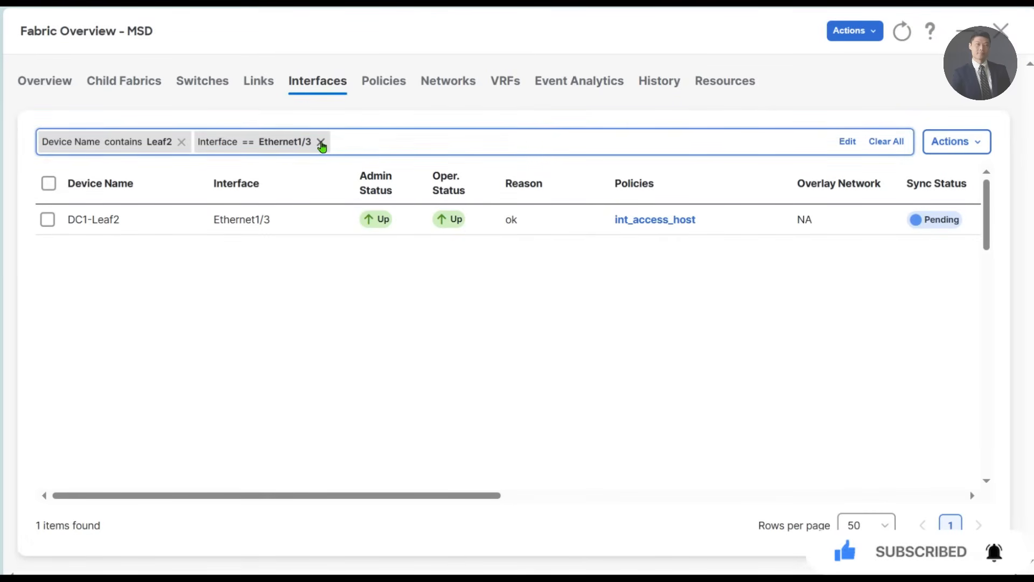
- Remove the Leaf2 device filter and replace the Ethernet1/3 interface filter with Interface == Ethernet1/2
{"action": "left_click_drag", "start_coordinate": [322, 145], "coordinate": [397, 145]}
{"action": "left_click", "coordinate": [181, 142]}
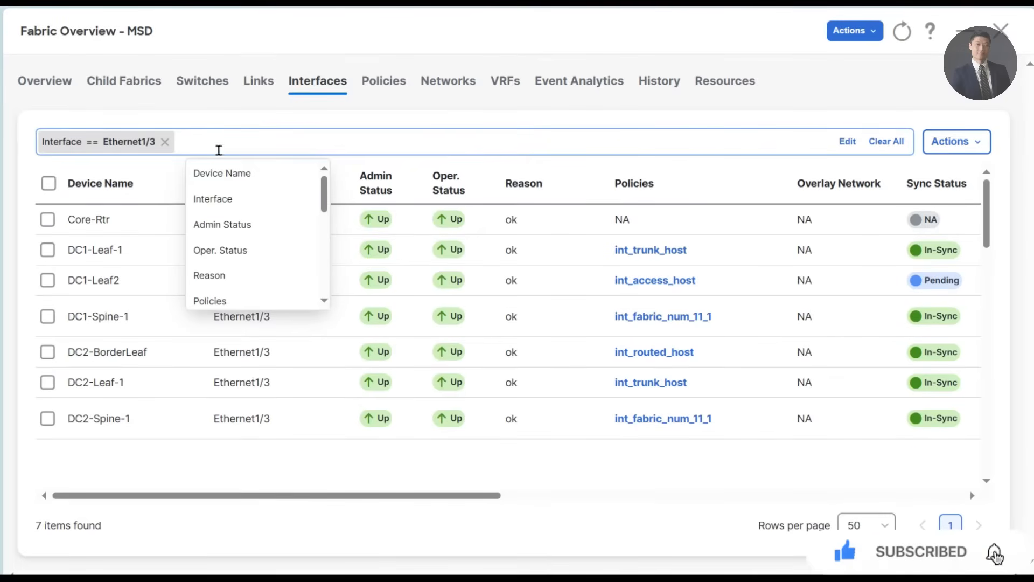
{"action": "left_click", "coordinate": [229, 199]}
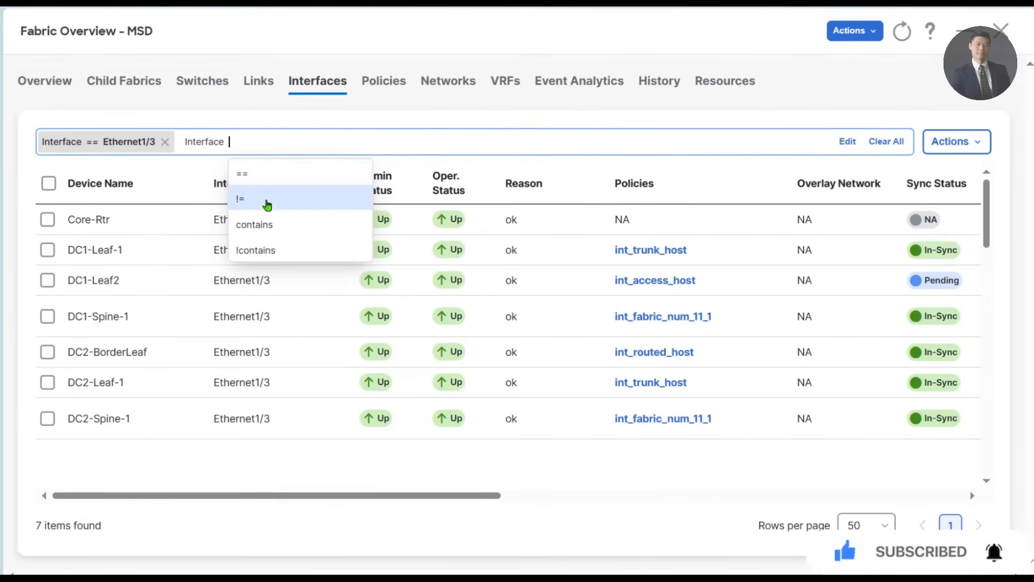
{"action": "left_click", "coordinate": [276, 182]}
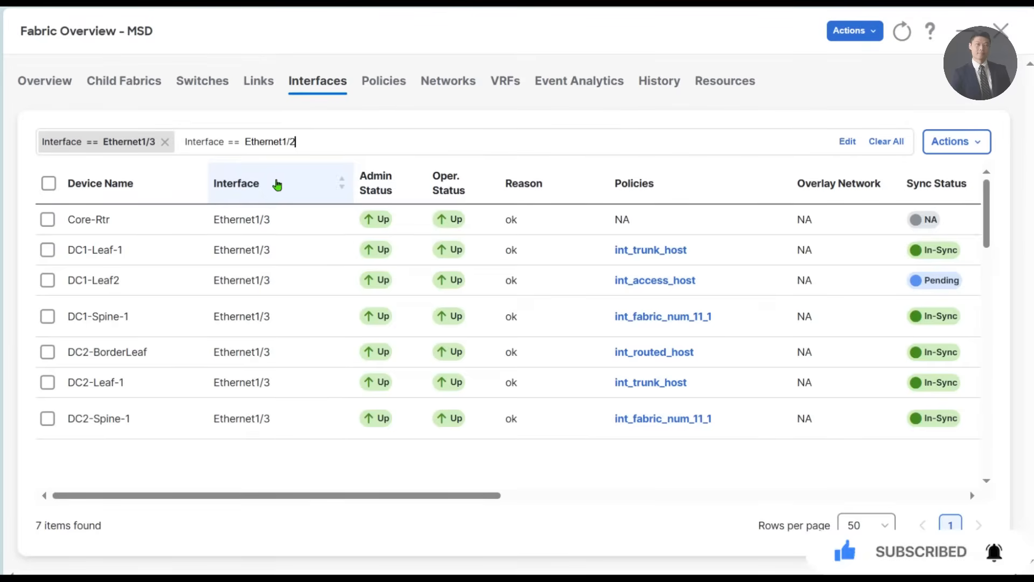
{"action": "key", "text": "Return"}
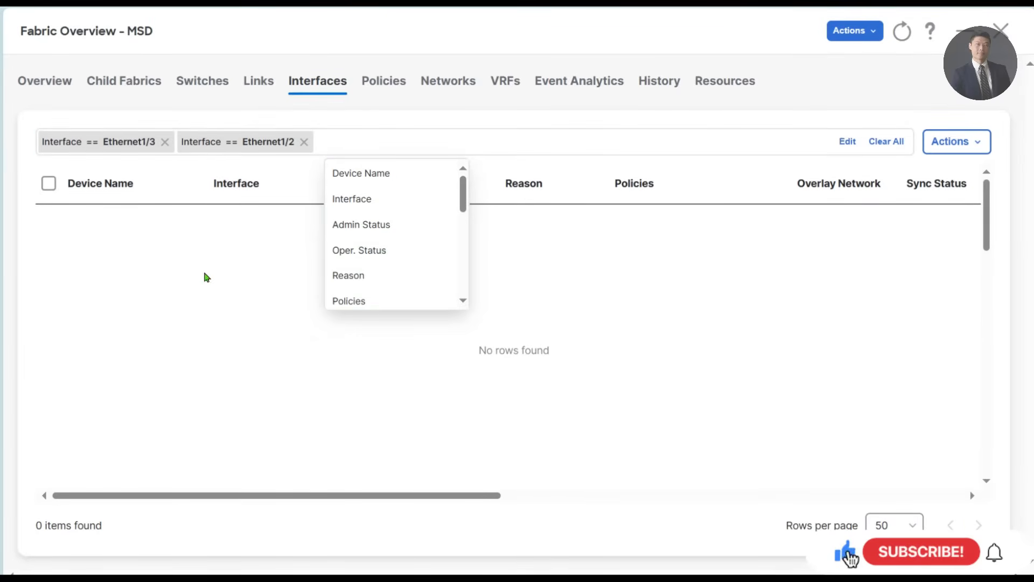
{"action": "left_click", "coordinate": [166, 142]}
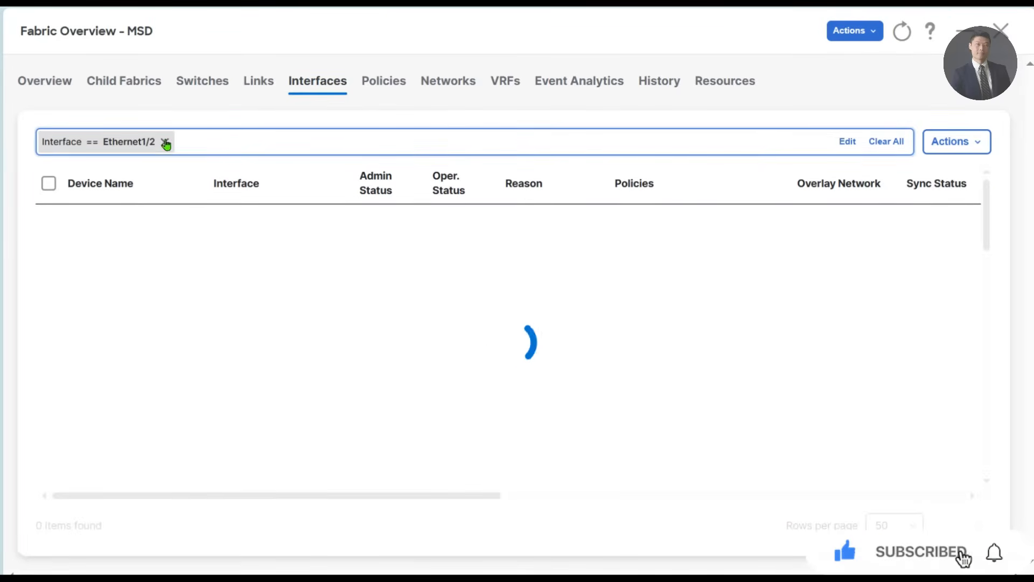
- Add the filter Device Name contains DC2-Leaf to the Ethernet1/2 interface list
{"action": "left_click", "coordinate": [239, 169]}
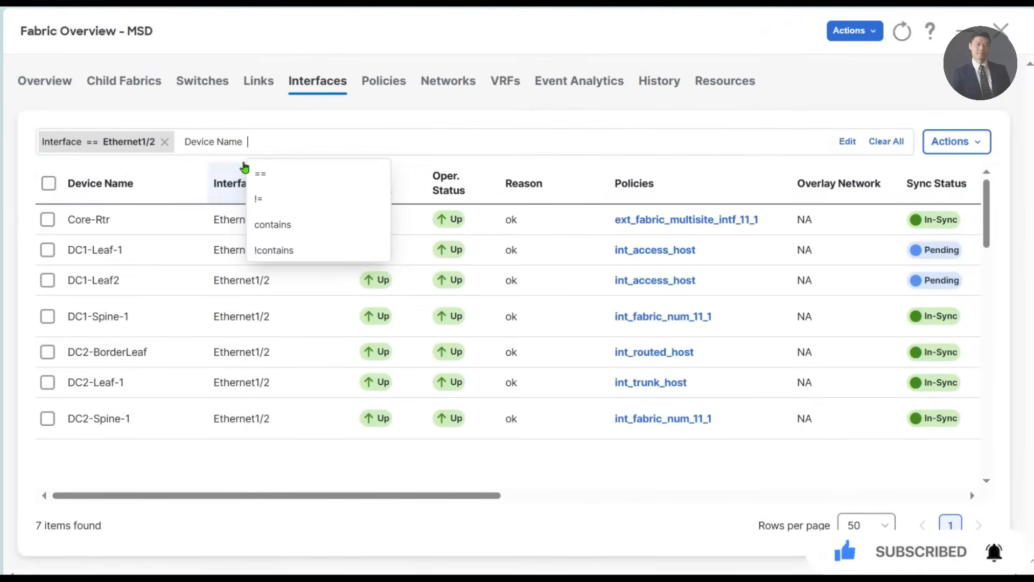
{"action": "left_click", "coordinate": [280, 226]}
{"action": "type", "text": "DC2-"}
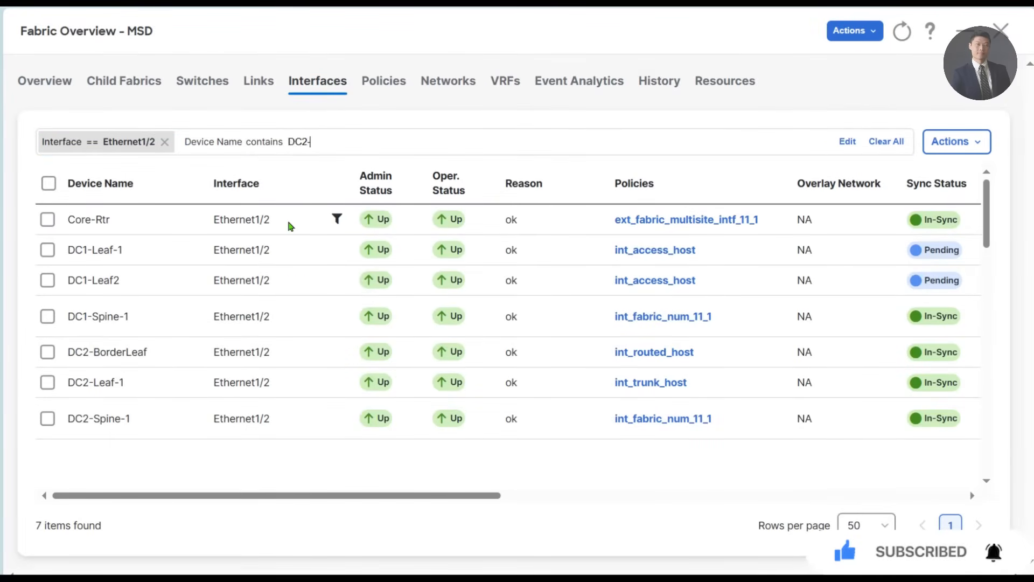
{"action": "type", "text": "Leaf"}
{"action": "key", "text": "Return"}
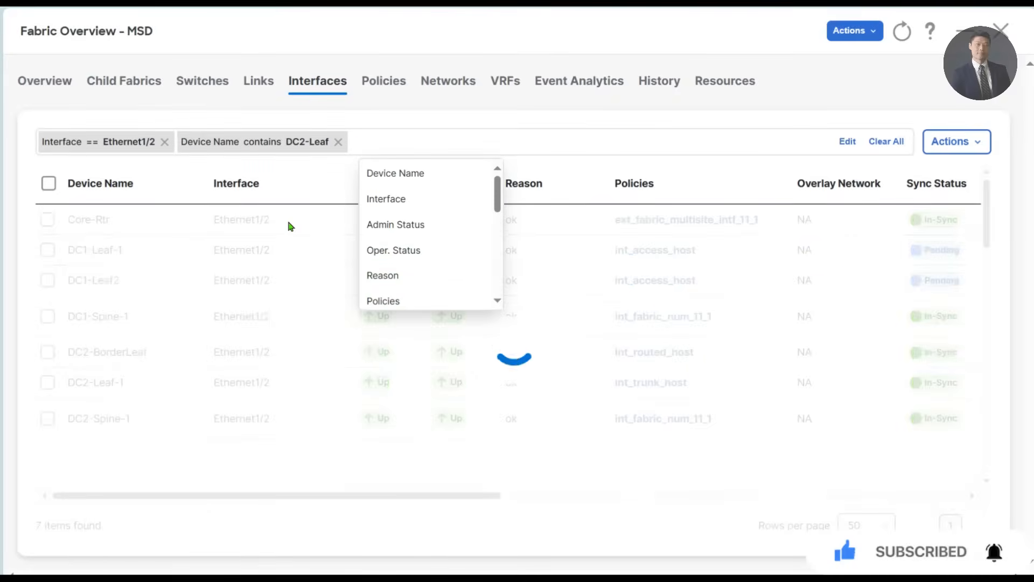
- Change the policy of DC2-Leaf-1 Ethernet1/2 to int_access_host, save it and return to the interface list
{"action": "left_click", "coordinate": [47, 219]}
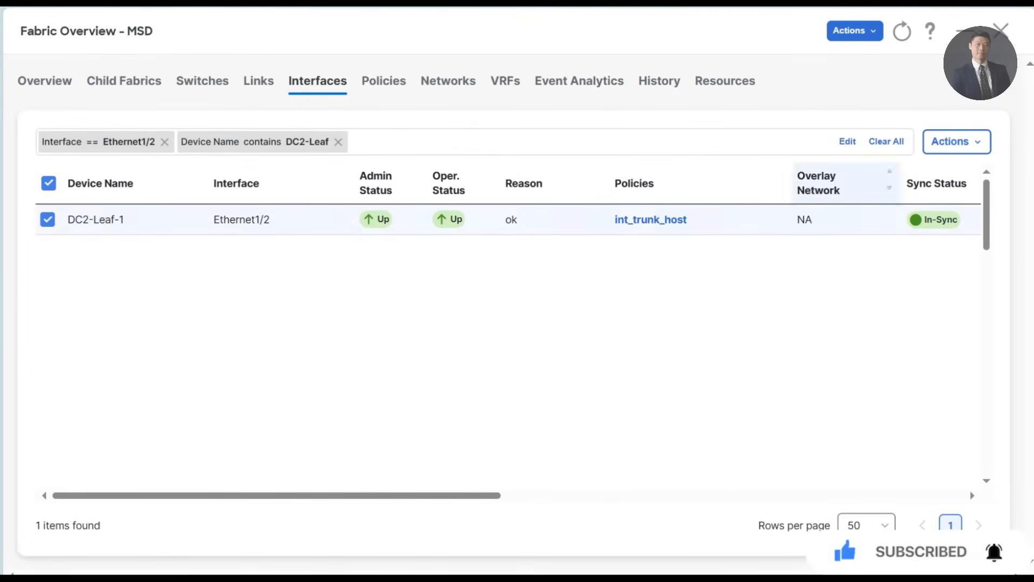
{"action": "left_click", "coordinate": [956, 141]}
{"action": "left_click", "coordinate": [900, 224]}
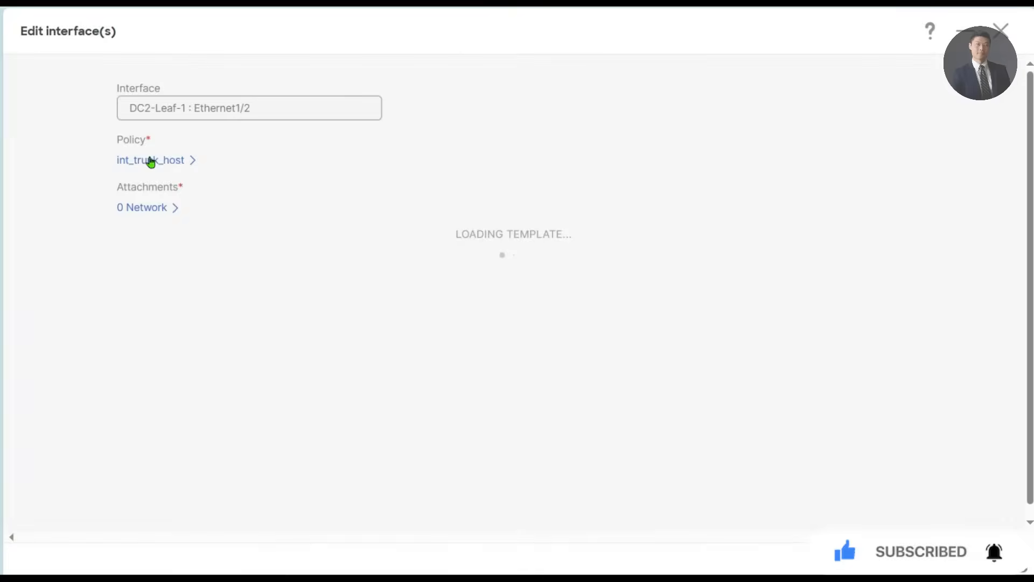
{"action": "left_click", "coordinate": [174, 161]}
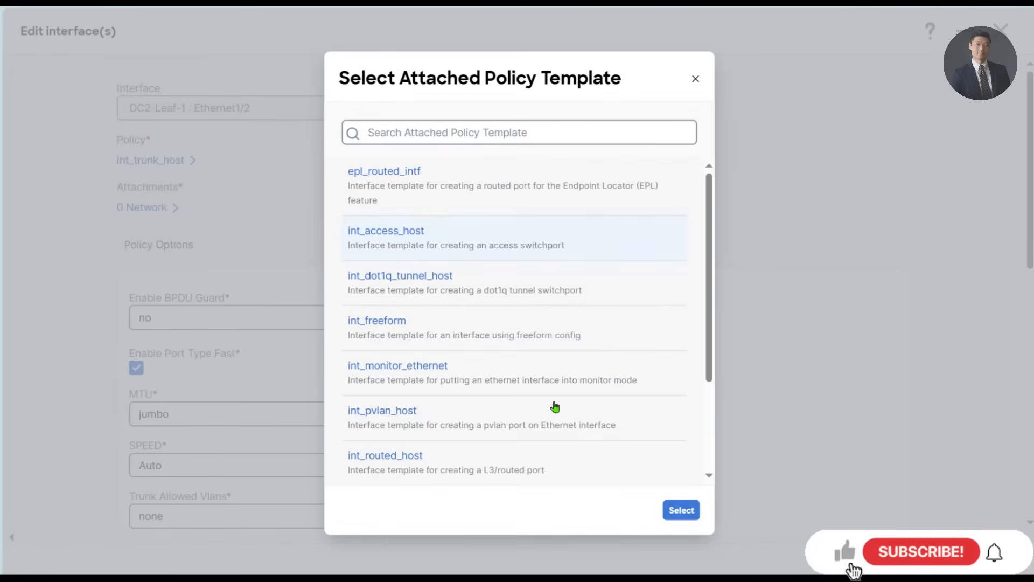
{"action": "left_click", "coordinate": [682, 510]}
{"action": "left_click", "coordinate": [872, 557]}
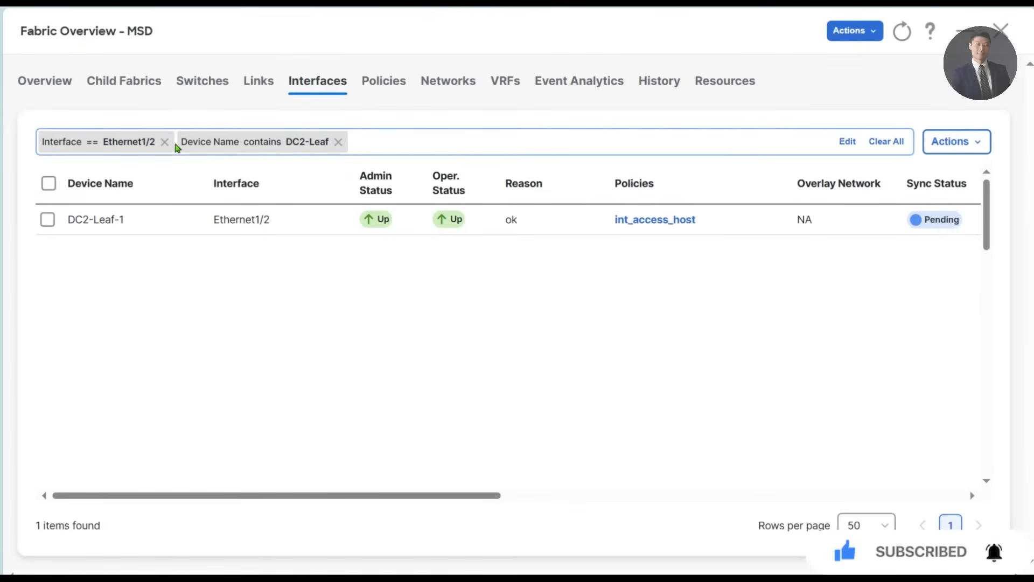
- Replace the Ethernet1/2 interface filter with Interface contains 1/3, keeping the DC2-Leaf device filter
{"action": "left_click", "coordinate": [165, 142]}
{"action": "left_click", "coordinate": [242, 143]}
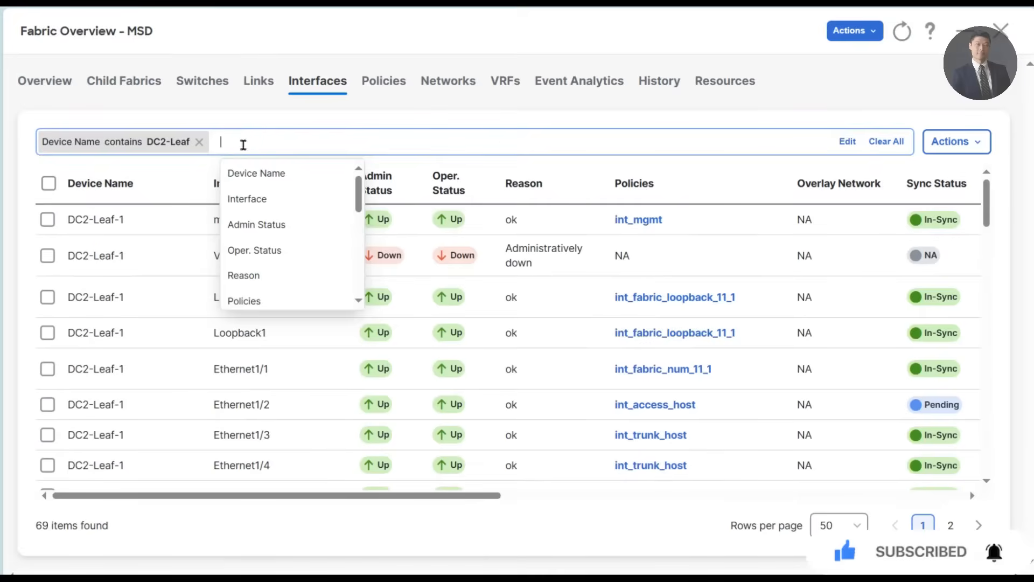
{"action": "left_click", "coordinate": [275, 199]}
{"action": "left_click", "coordinate": [323, 224]}
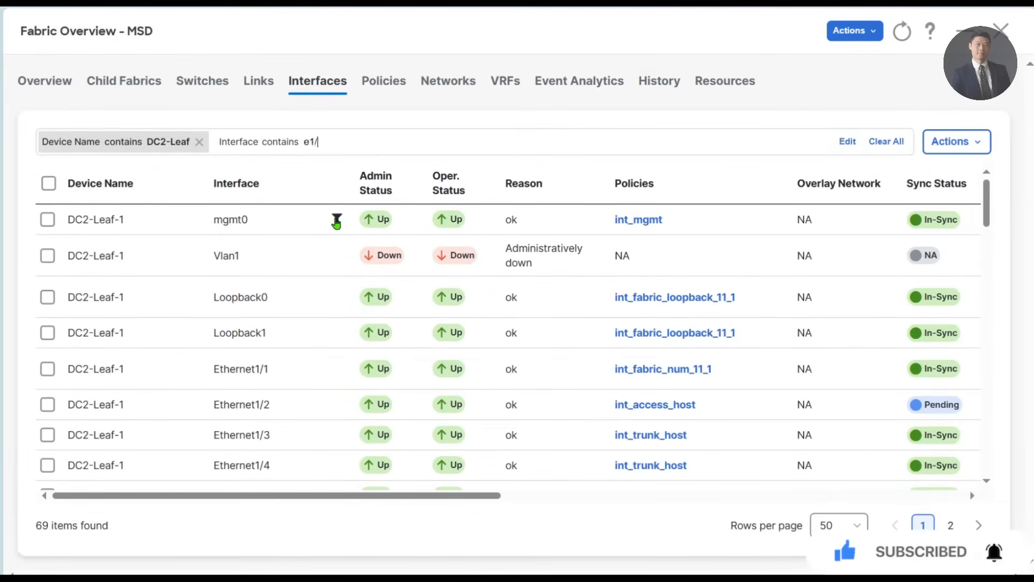
{"action": "type", "text": "1/3"}
{"action": "key", "text": "Return"}
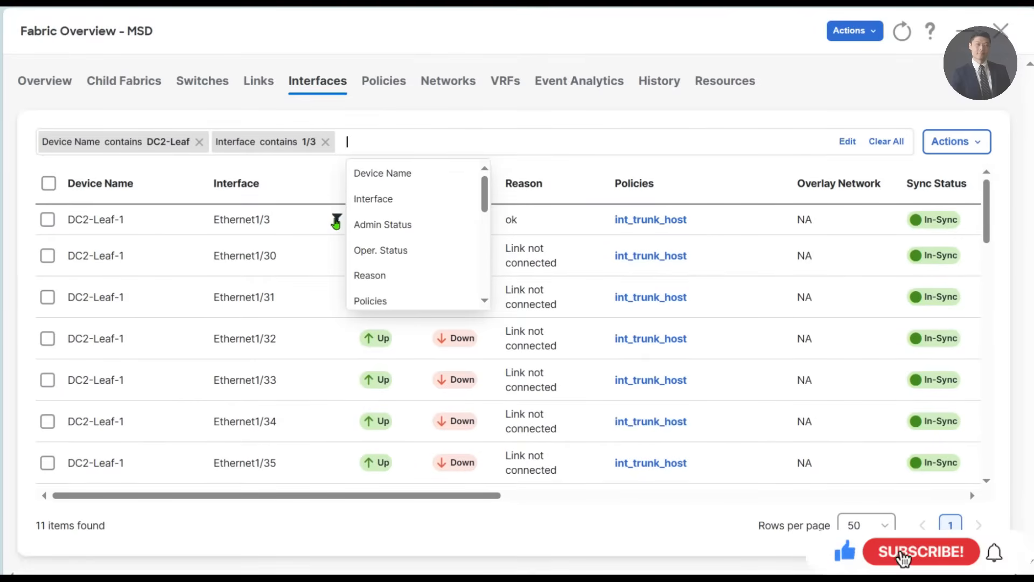
{"action": "left_click", "coordinate": [176, 553]}
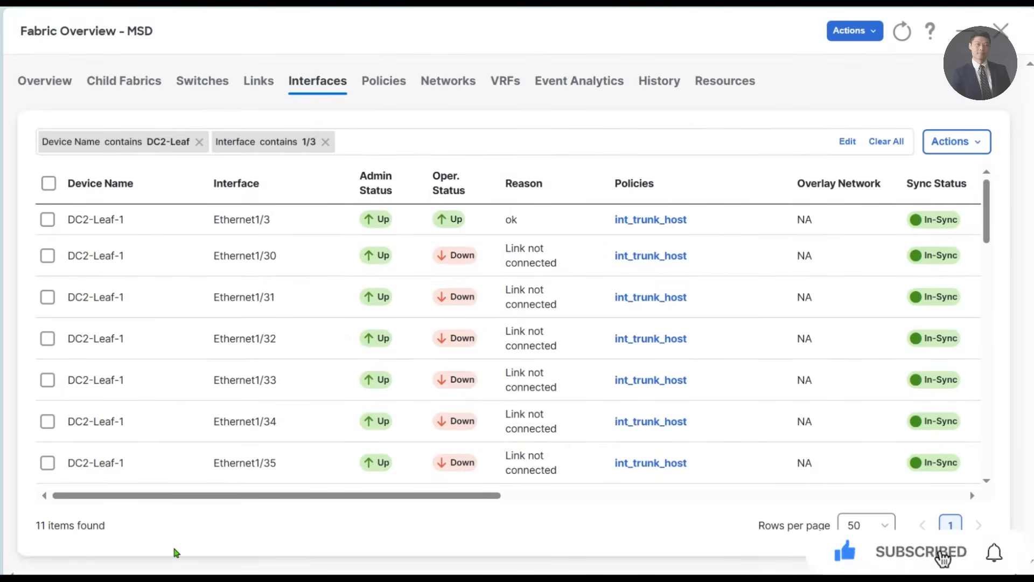
- Change the policy of DC2-Leaf-1 Ethernet1/3 to int_access_host, save it and close the interface editor
{"action": "left_click", "coordinate": [48, 219]}
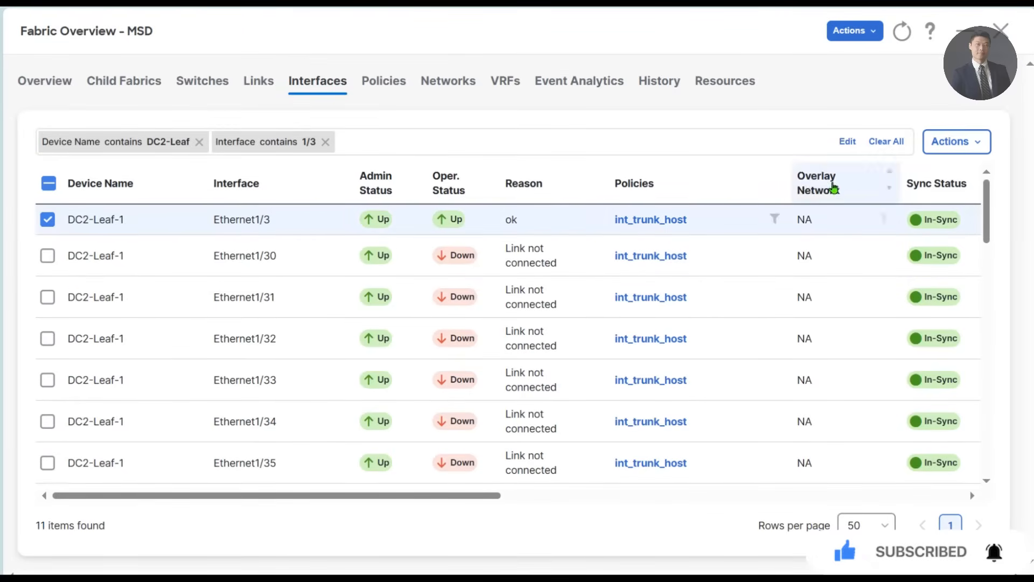
{"action": "left_click", "coordinate": [976, 143]}
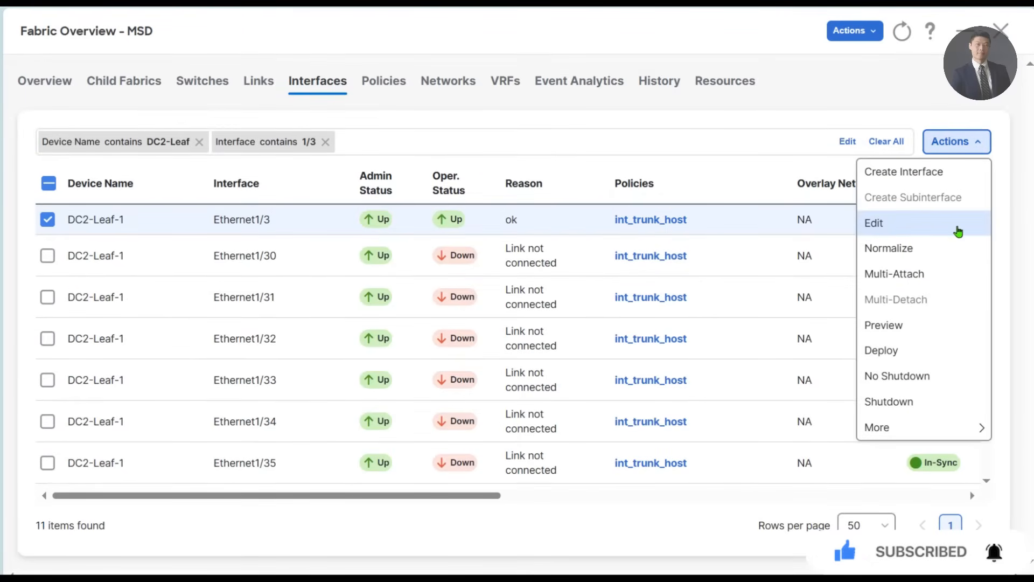
{"action": "left_click", "coordinate": [905, 231]}
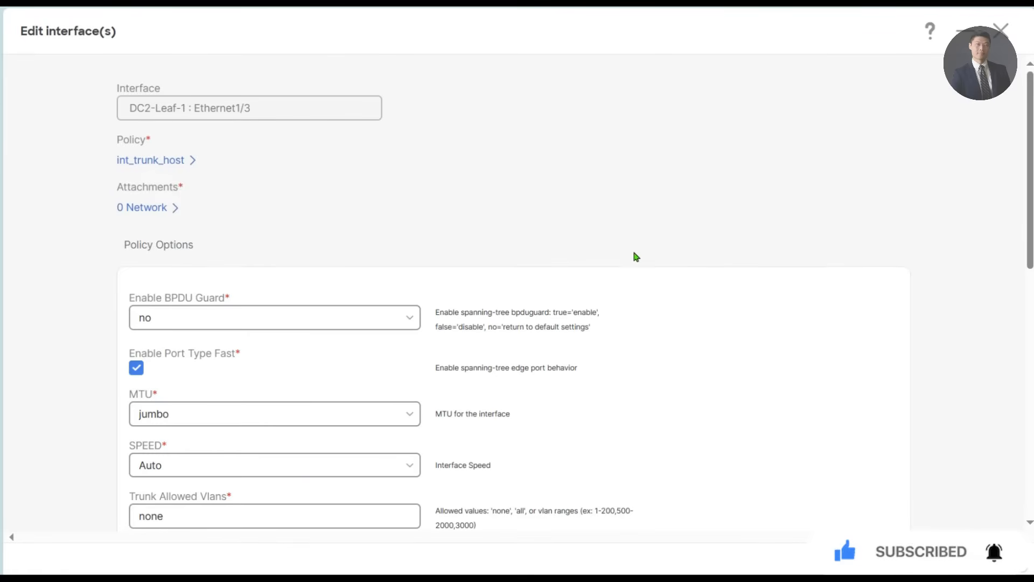
{"action": "left_click", "coordinate": [151, 162]}
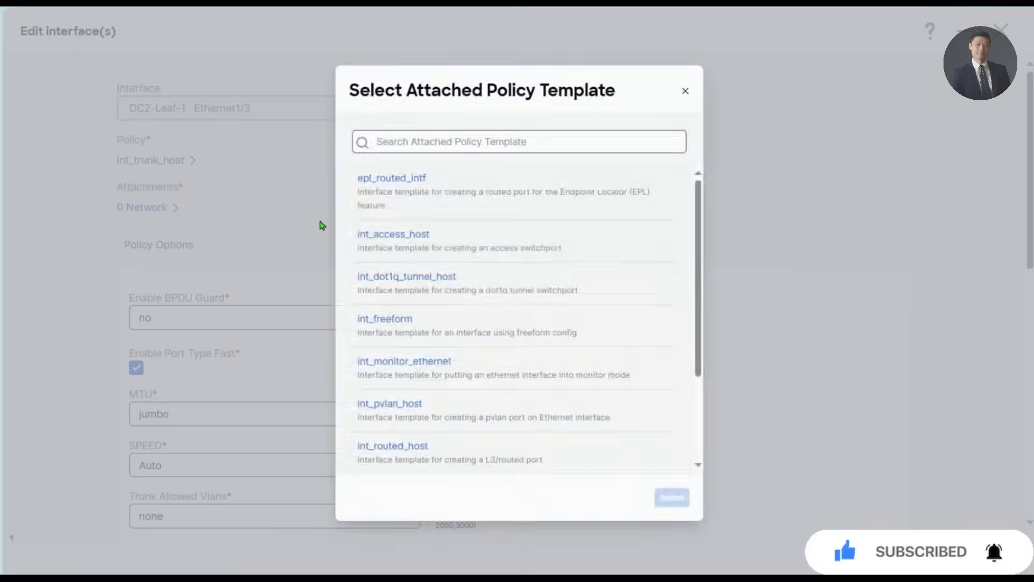
{"action": "left_click", "coordinate": [400, 235]}
{"action": "left_click", "coordinate": [676, 509]}
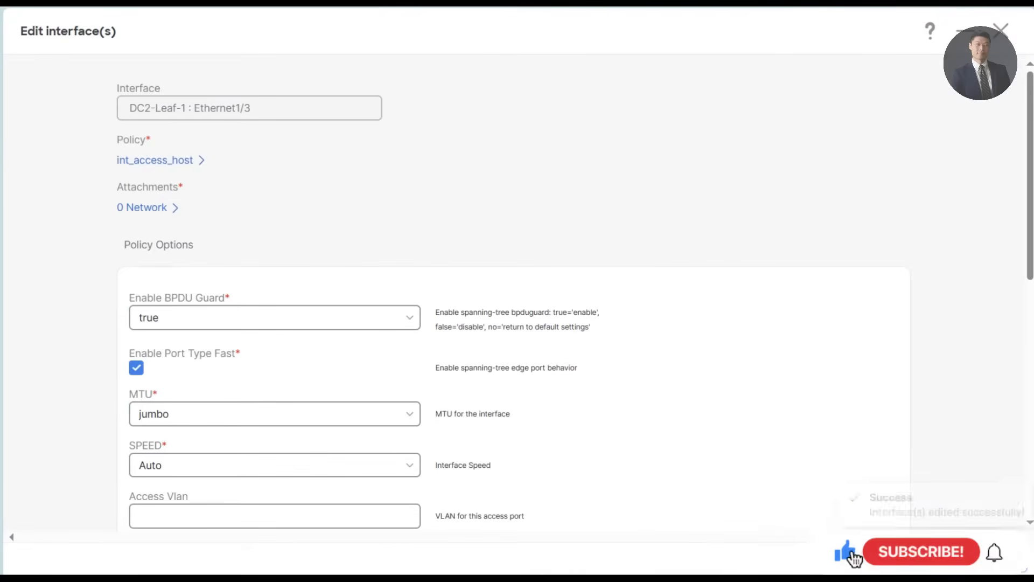
{"action": "left_click", "coordinate": [1003, 31]}
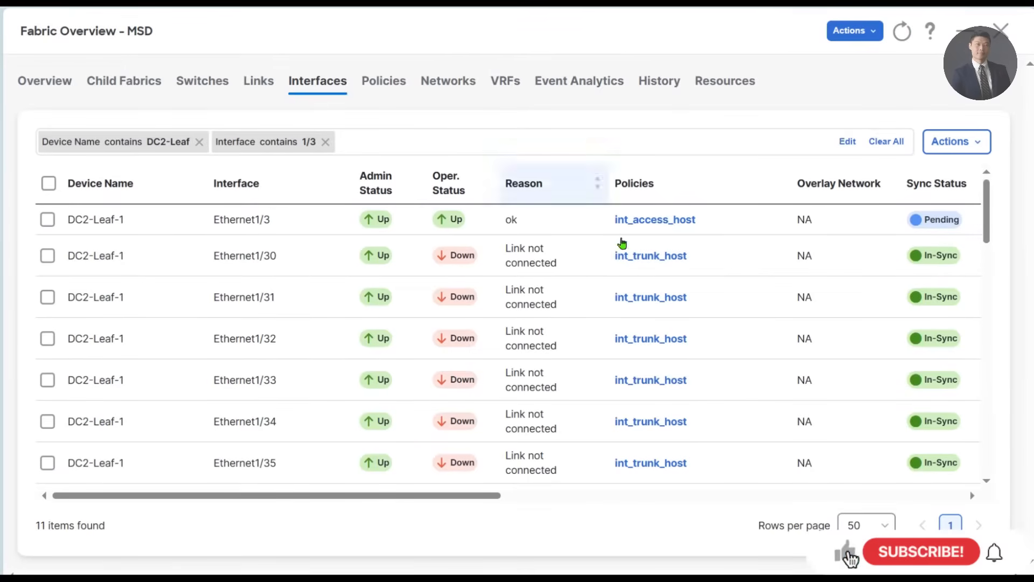
- Recalculate the MSD fabric's configuration, check the pending changes per switch and close the preview without deploying
{"action": "left_click", "coordinate": [855, 31]}
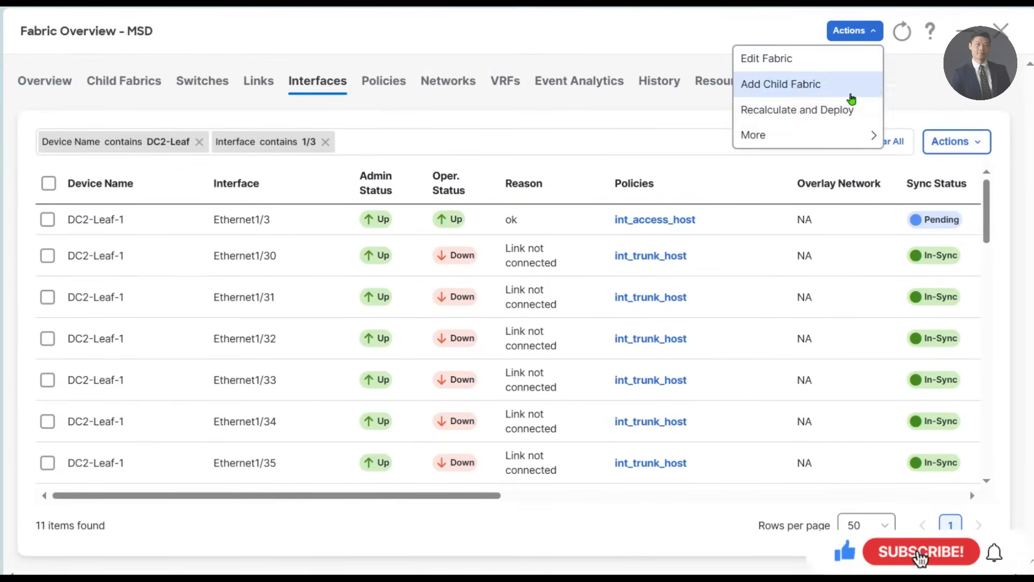
{"action": "left_click", "coordinate": [823, 110]}
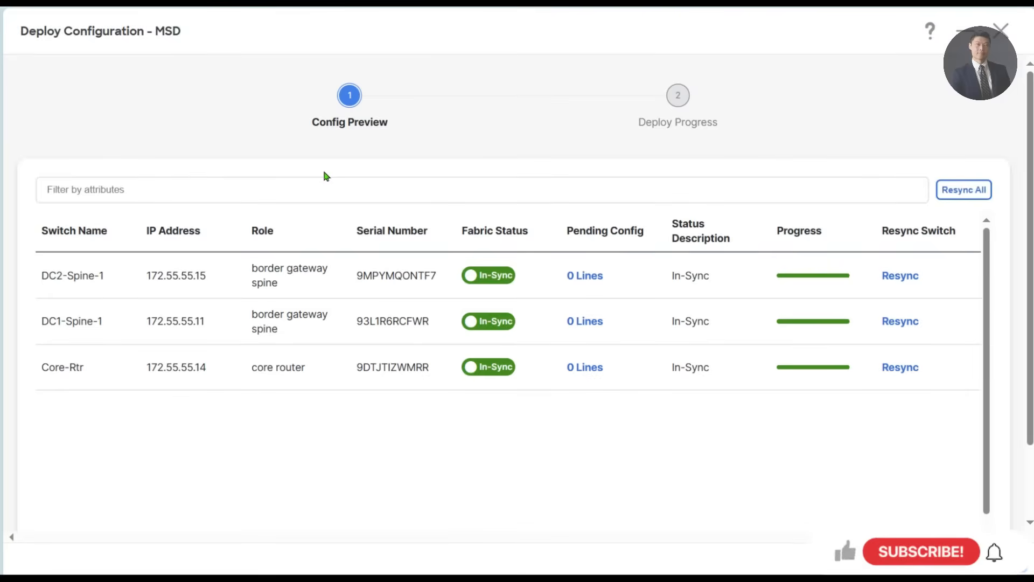
{"action": "left_click", "coordinate": [1001, 31]}
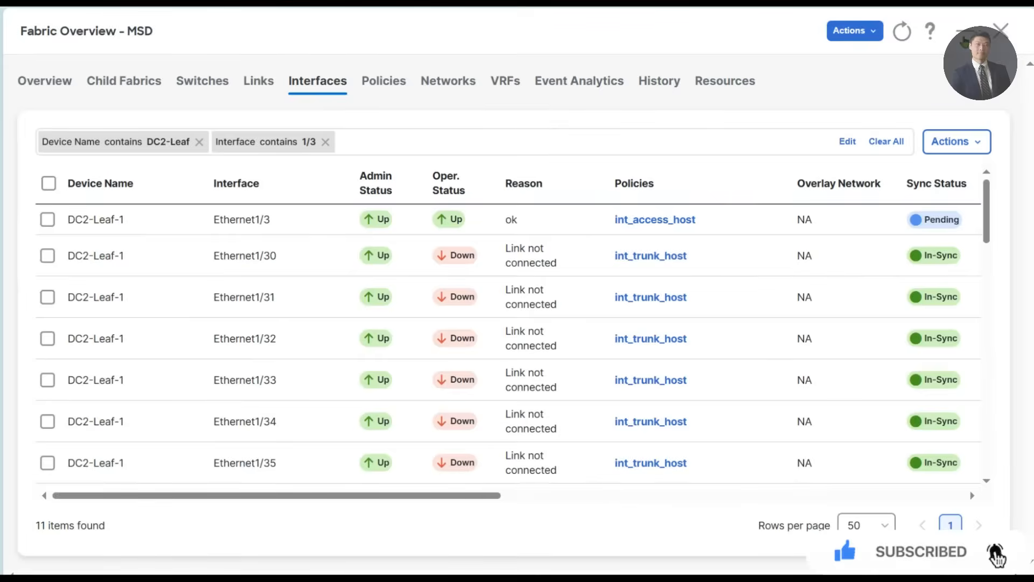
- Leave the MSD overview, recalculate and deploy the configuration of child fabric DC1, and return to the fabric list
{"action": "left_click", "coordinate": [1002, 33]}
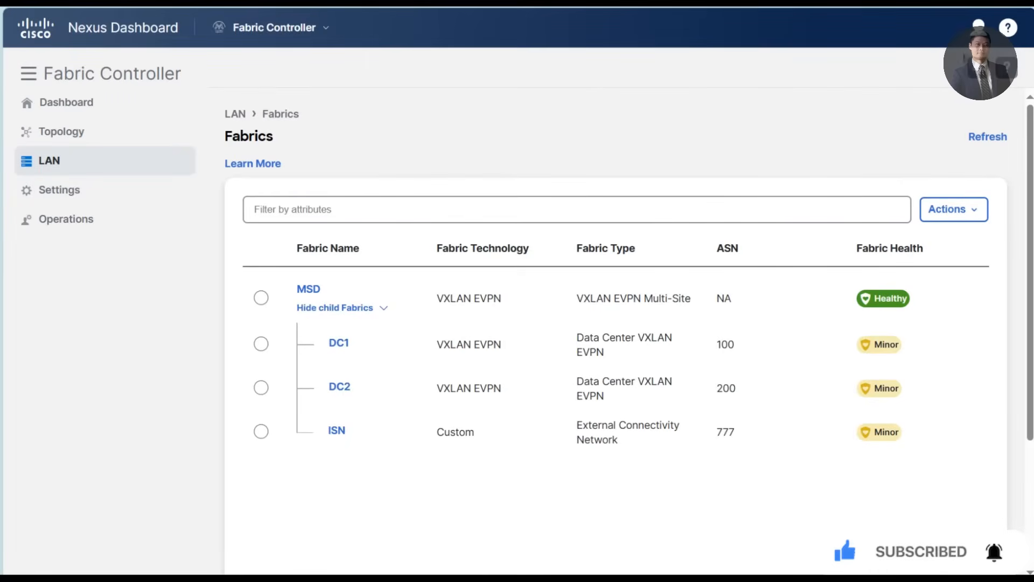
{"action": "left_click", "coordinate": [331, 342]}
{"action": "left_click", "coordinate": [92, 85]}
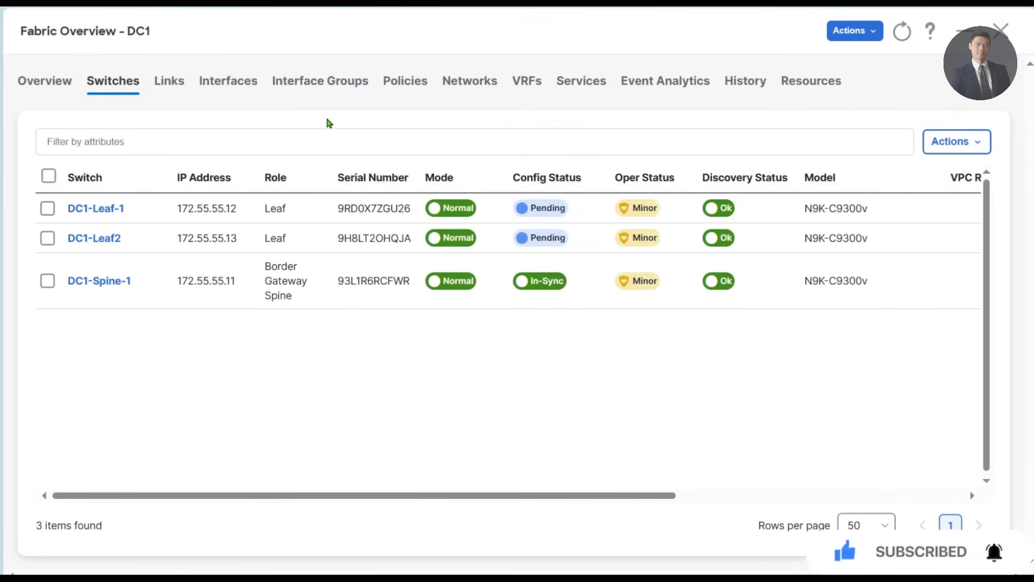
{"action": "left_click", "coordinate": [856, 30]}
{"action": "left_click", "coordinate": [838, 110]}
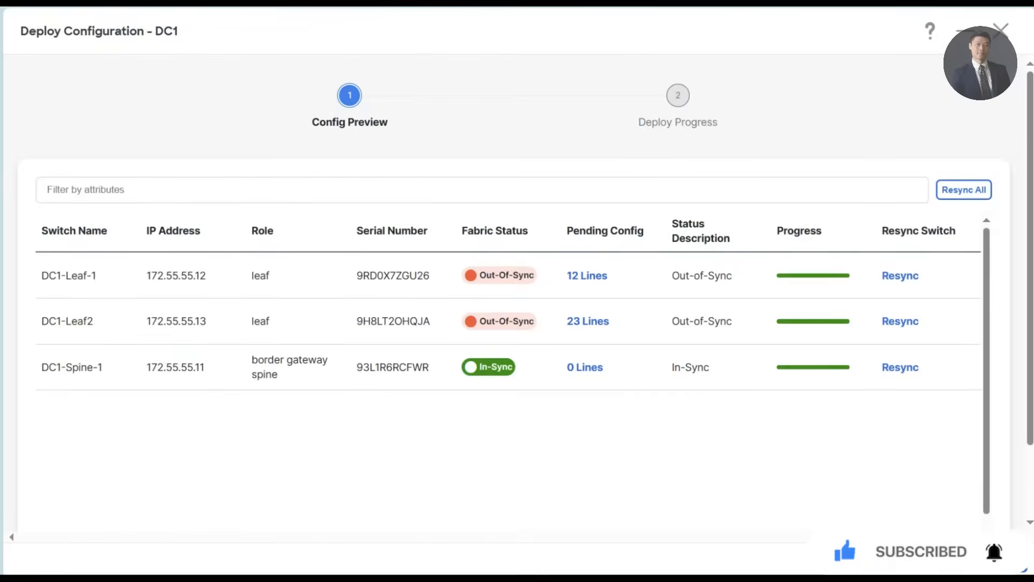
{"action": "left_click", "coordinate": [997, 561]}
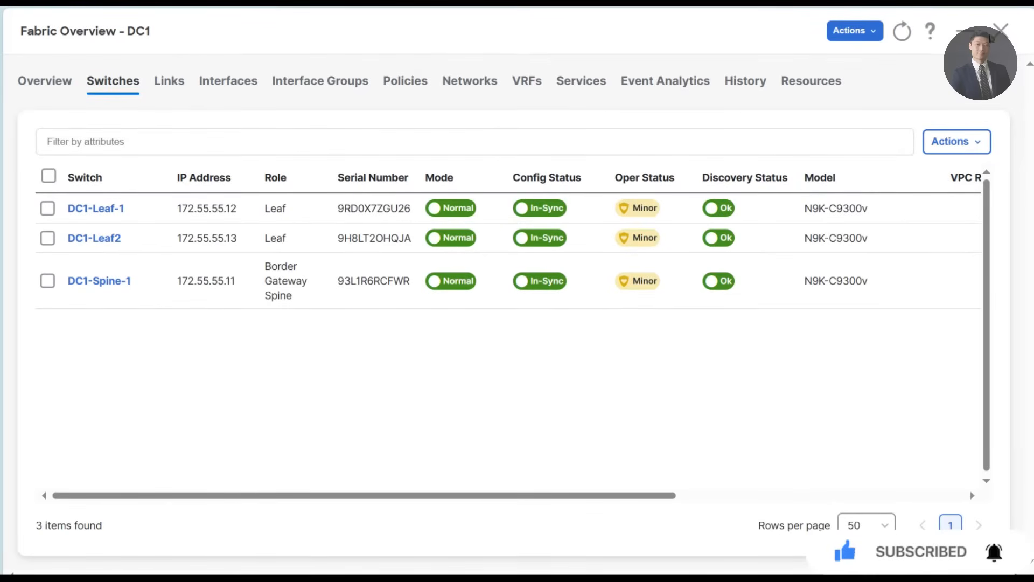
{"action": "left_click", "coordinate": [1000, 30]}
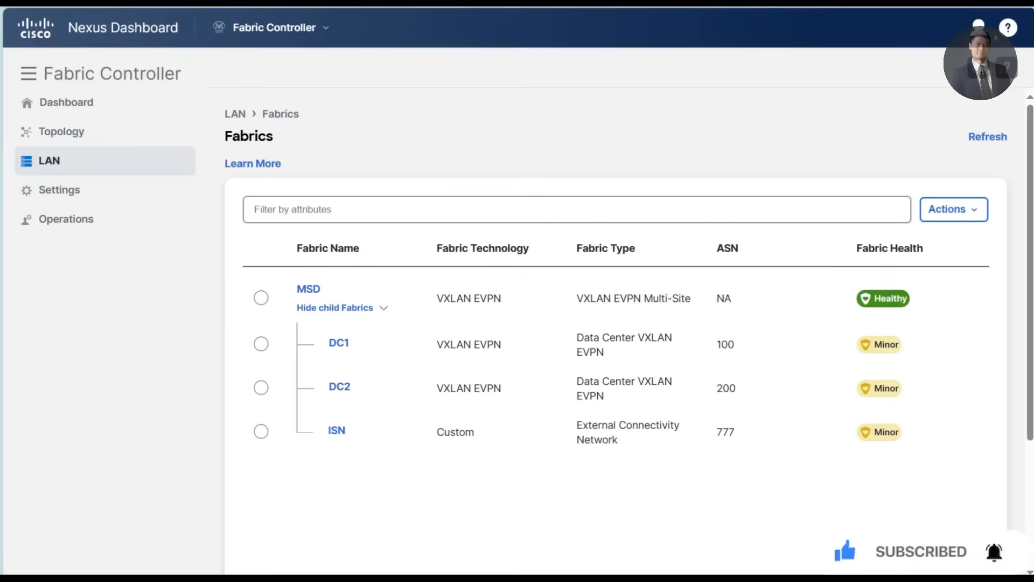
- Open the switches of child fabric DC2 and recalculate the fabric's configuration for deployment
{"action": "left_click", "coordinate": [339, 386]}
{"action": "left_click", "coordinate": [117, 86]}
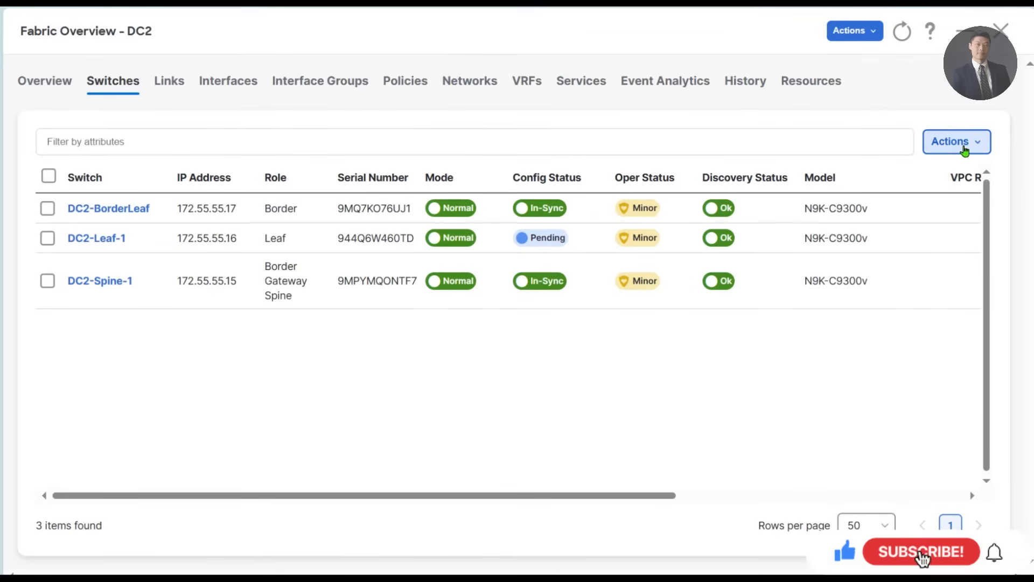
{"action": "left_click", "coordinate": [862, 31]}
{"action": "left_click", "coordinate": [846, 114]}
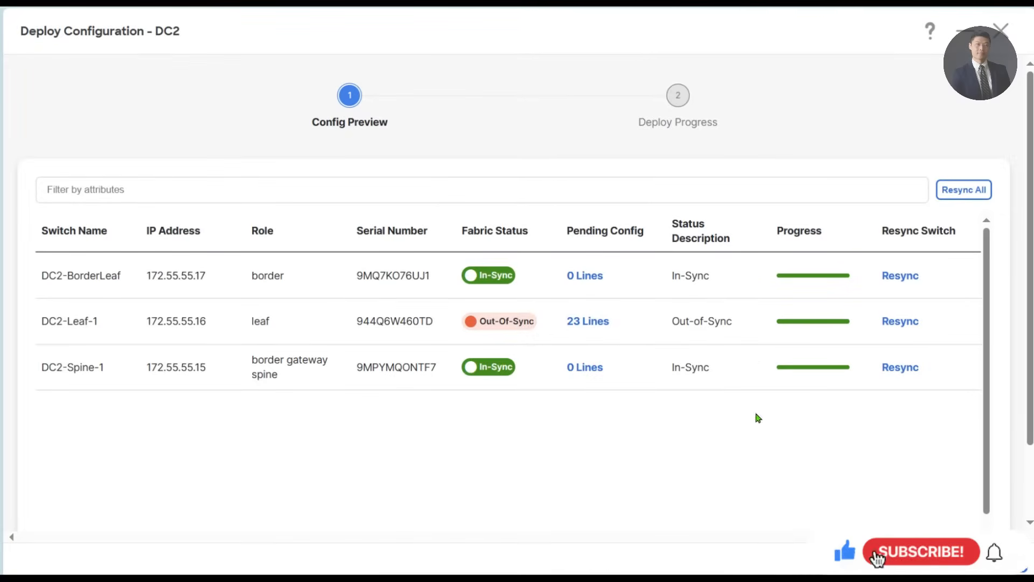
- Review the pending configuration lines of DC2-Leaf-1, deploy the DC2 changes and return to the fabric list
{"action": "left_click", "coordinate": [588, 321]}
{"action": "left_click_drag", "start_coordinate": [271, 425], "coordinate": [50, 292]}
{"action": "left_click", "coordinate": [154, 304]}
{"action": "left_click", "coordinate": [215, 294]}
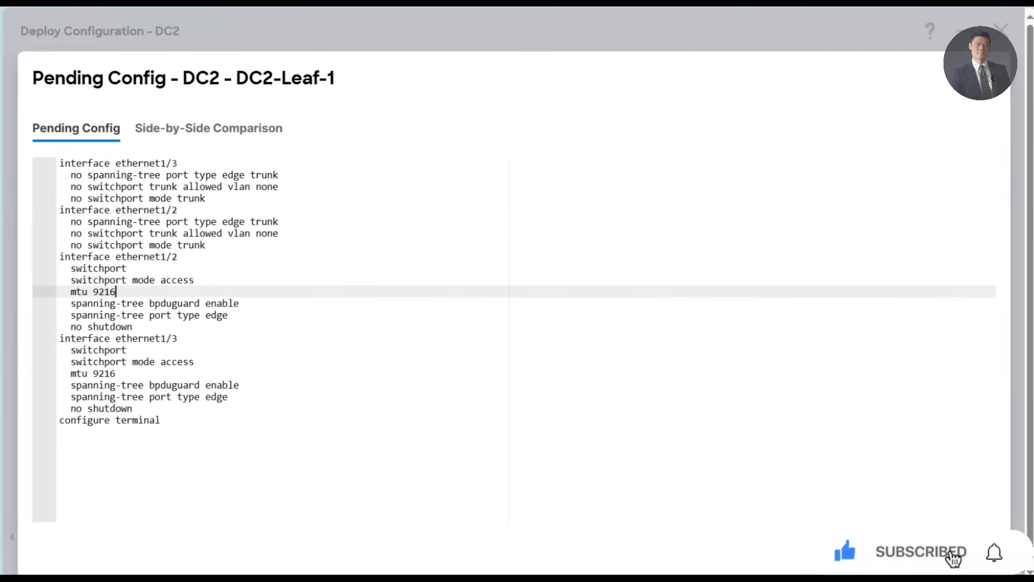
{"action": "left_click", "coordinate": [993, 78]}
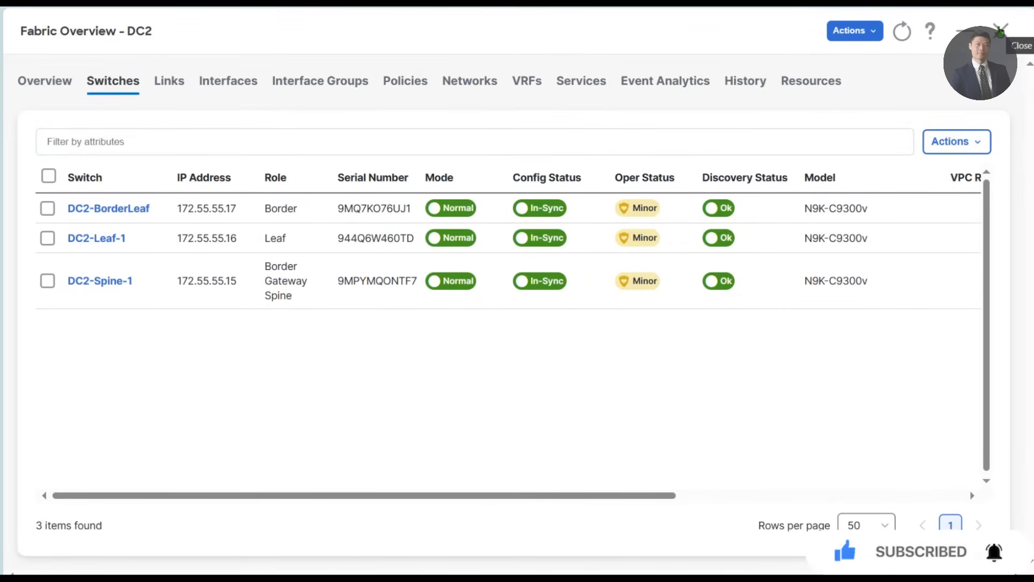
{"action": "left_click", "coordinate": [1000, 30]}
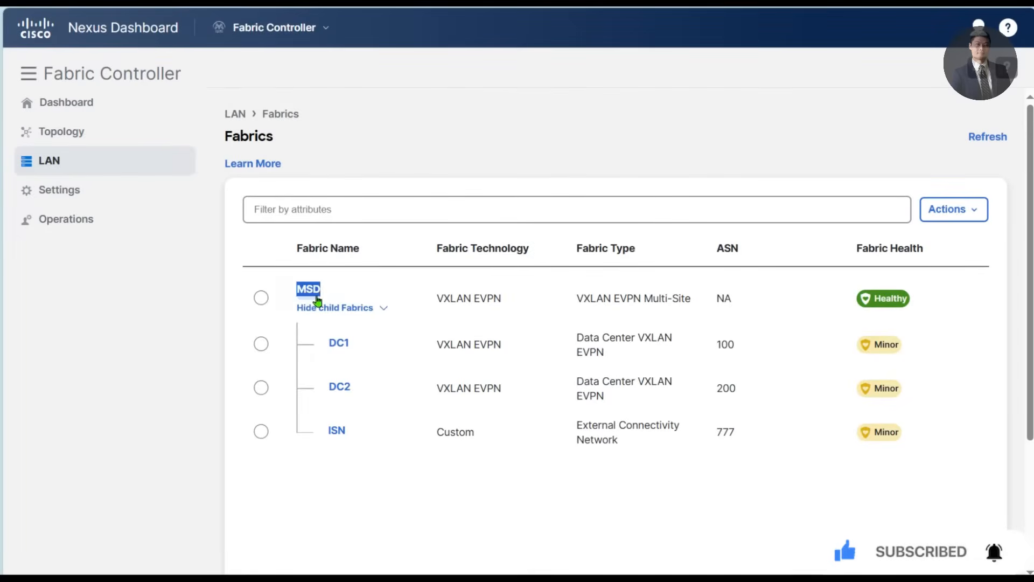
- Start a new VRF in the MSD fabric, name it Tenant-1 and assign the proposed VLAN ID 2000
{"action": "left_click", "coordinate": [315, 296]}
{"action": "left_click", "coordinate": [500, 88]}
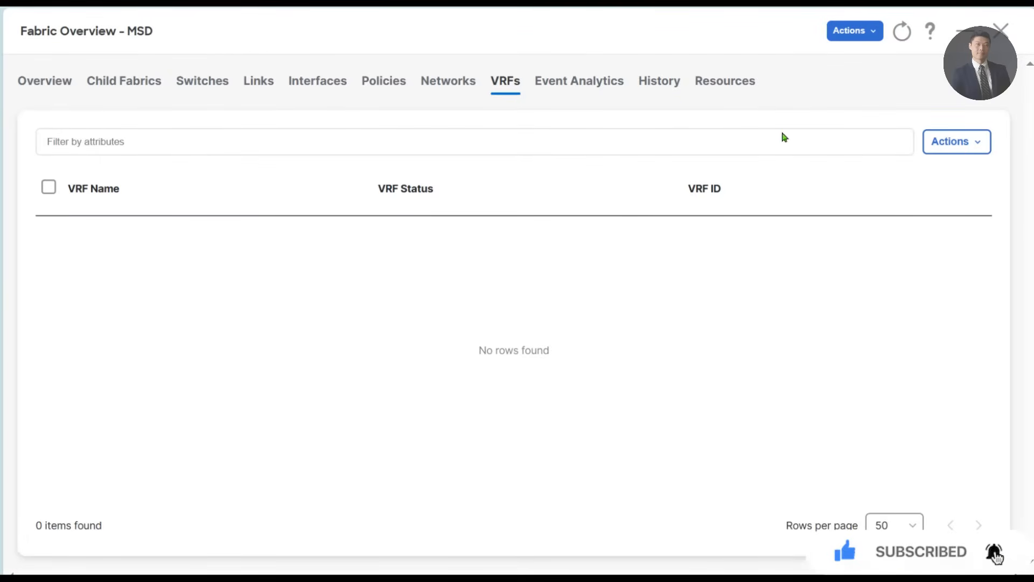
{"action": "left_click", "coordinate": [961, 143]}
{"action": "left_click", "coordinate": [944, 174]}
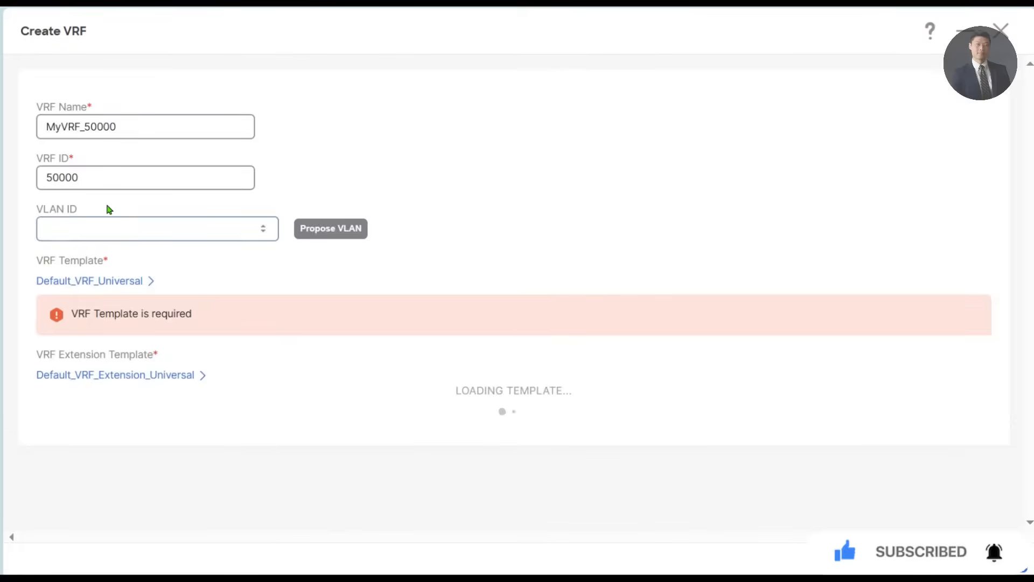
{"action": "double_click", "coordinate": [143, 124]}
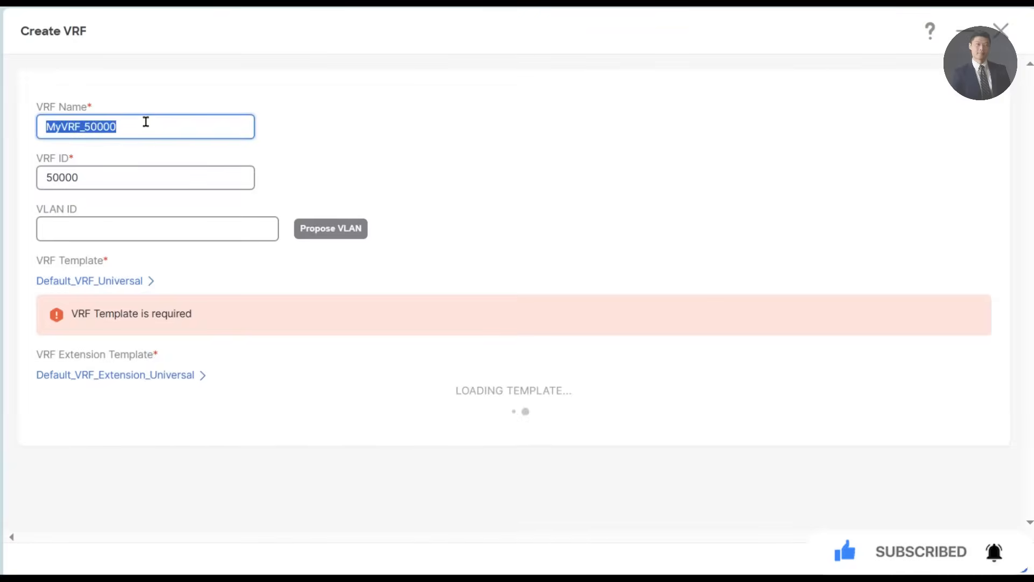
{"action": "left_click", "coordinate": [599, 272]}
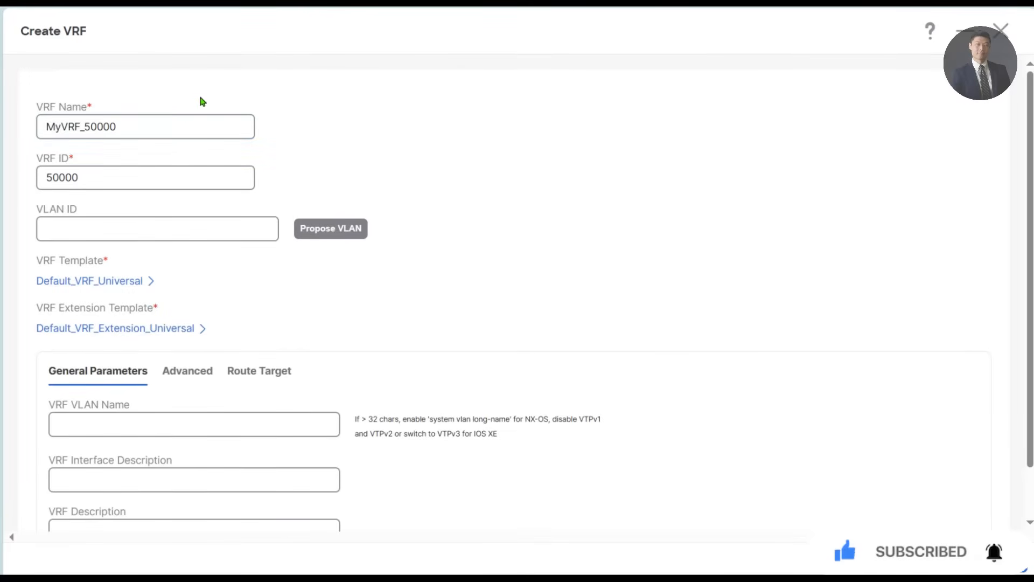
{"action": "double_click", "coordinate": [175, 120]}
{"action": "type", "text": "Tenant-1"}
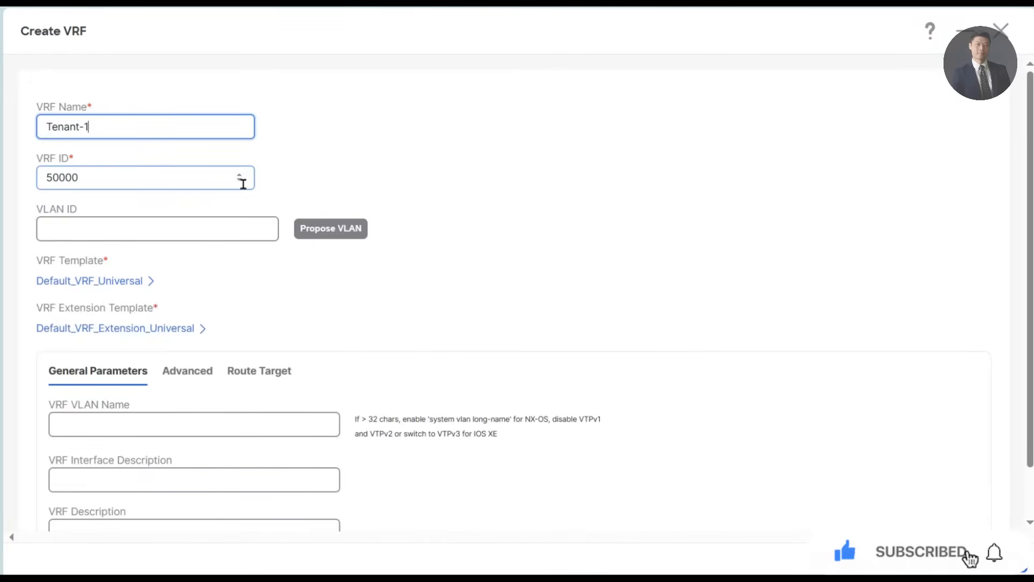
{"action": "left_click", "coordinate": [323, 230]}
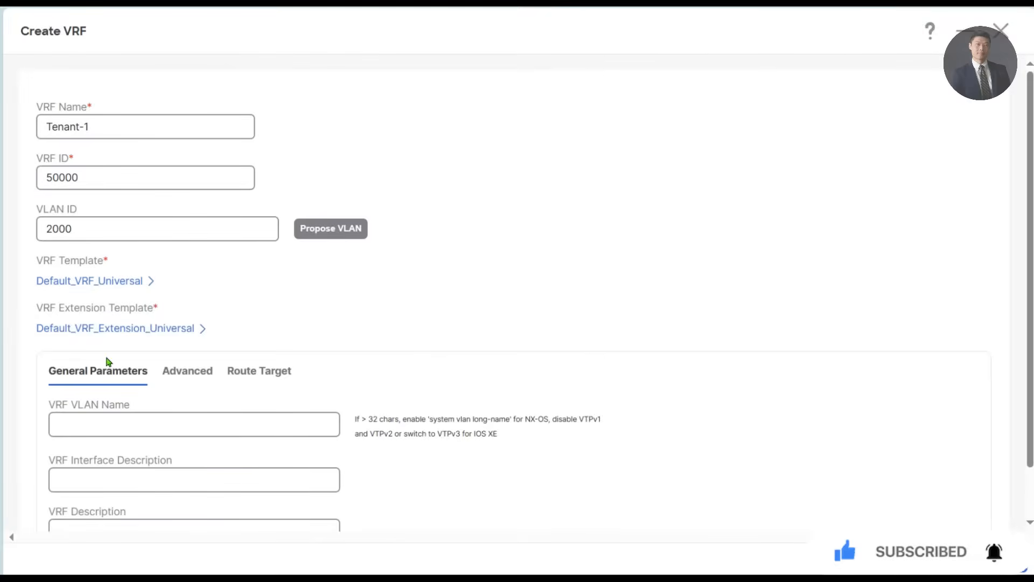
- Set the VRF VLAN name, interface description and VRF description to Tenant-1 and create the VRF
{"action": "scroll", "coordinate": [141, 369], "scroll_direction": "down", "scroll_amount": 1}
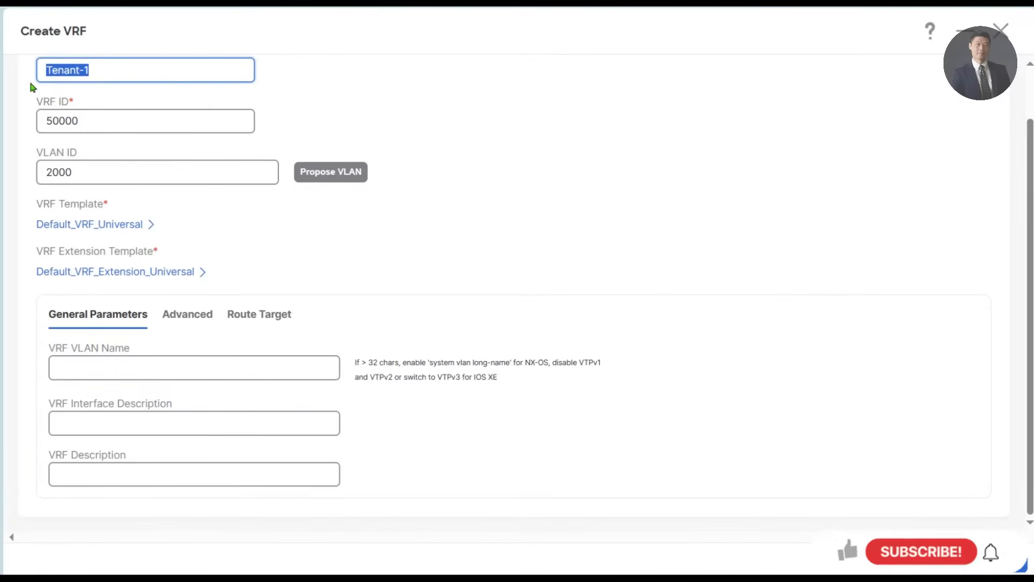
{"action": "scroll", "coordinate": [246, 185], "scroll_direction": "up", "scroll_amount": 1}
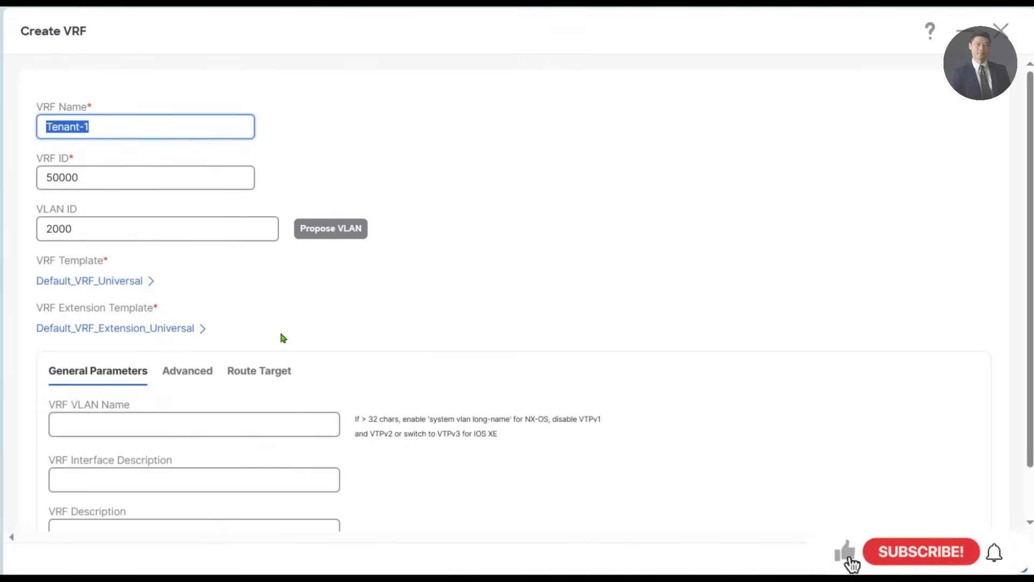
{"action": "left_click", "coordinate": [122, 371]}
{"action": "type", "text": "Tenant-1"}
{"action": "left_click", "coordinate": [141, 485]}
{"action": "type", "text": "Tenant-1"}
{"action": "left_click", "coordinate": [208, 522]}
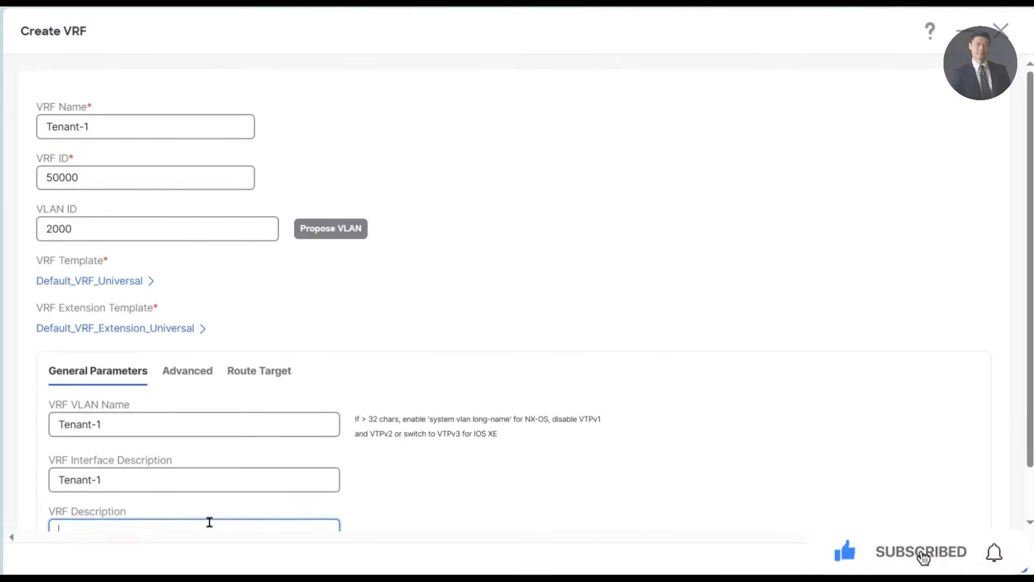
{"action": "type", "text": "Tenant-1"}
{"action": "scroll", "coordinate": [539, 439], "scroll_direction": "down", "scroll_amount": 1}
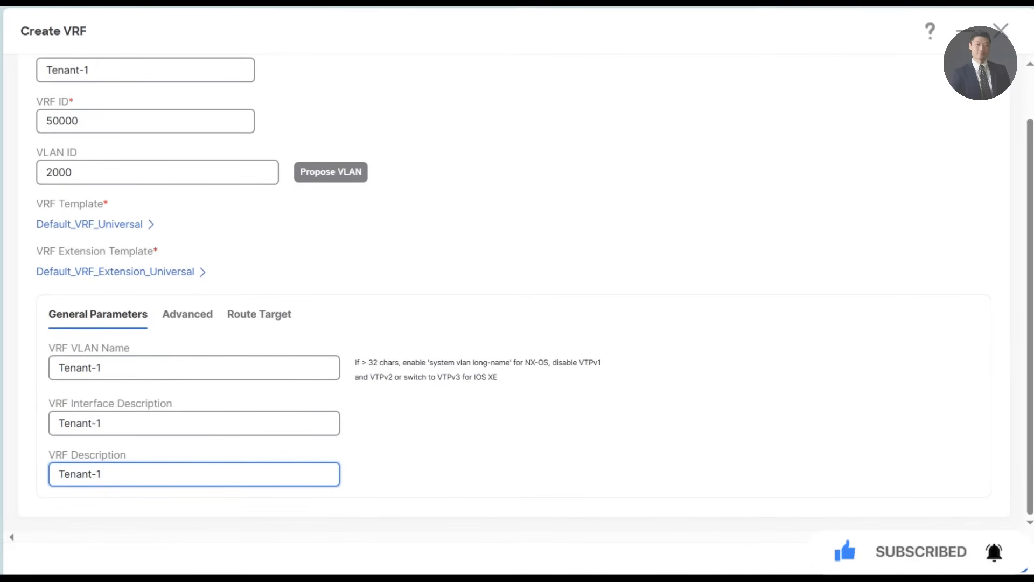
{"action": "left_click", "coordinate": [1000, 559]}
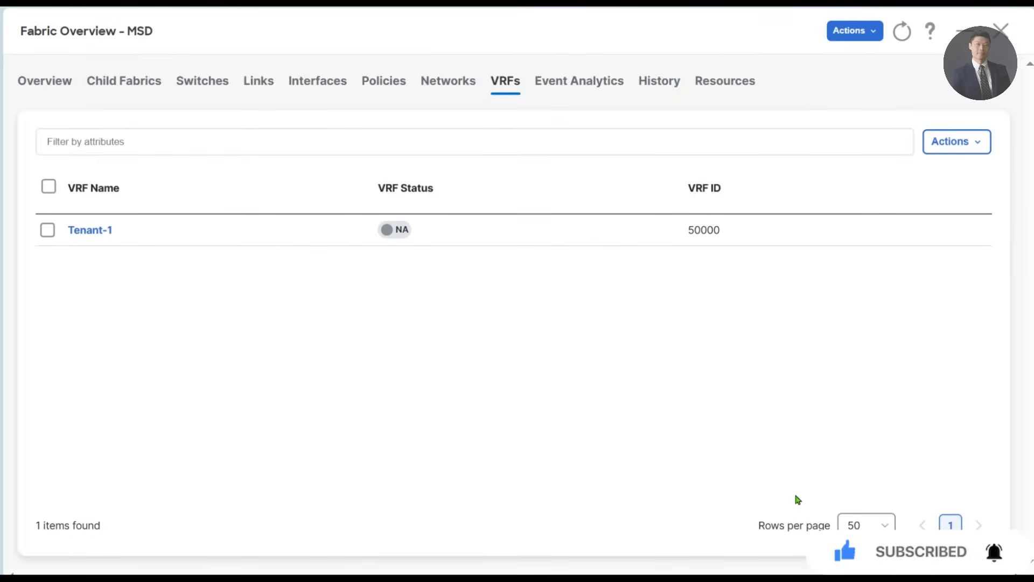
- Start a second MSD VRF, name it Tenant-2 and assign the proposed VLAN ID 2001
{"action": "left_click", "coordinate": [970, 143]}
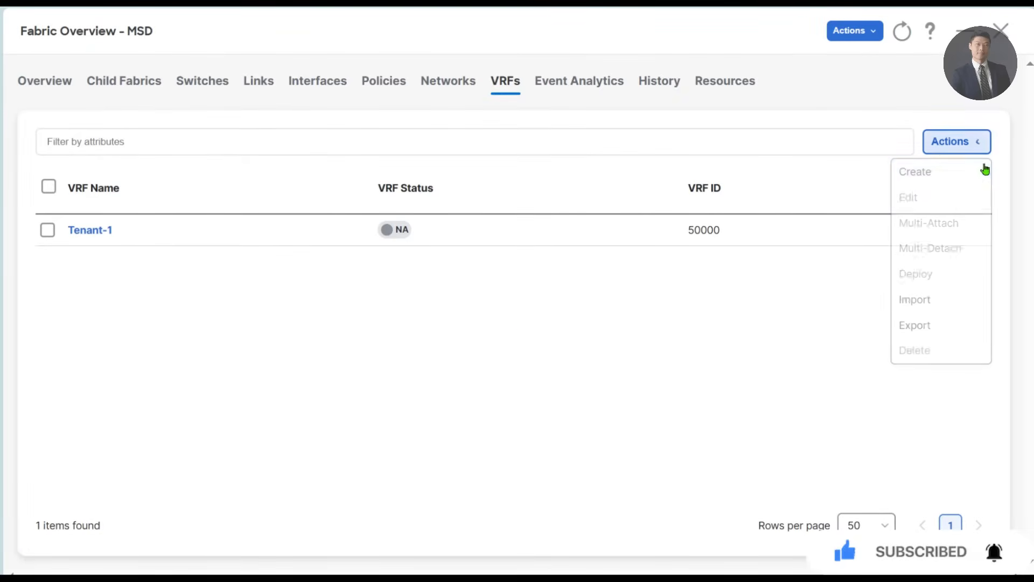
{"action": "left_click", "coordinate": [911, 170]}
{"action": "double_click", "coordinate": [154, 134]}
{"action": "type", "text": "Tenant-1"}
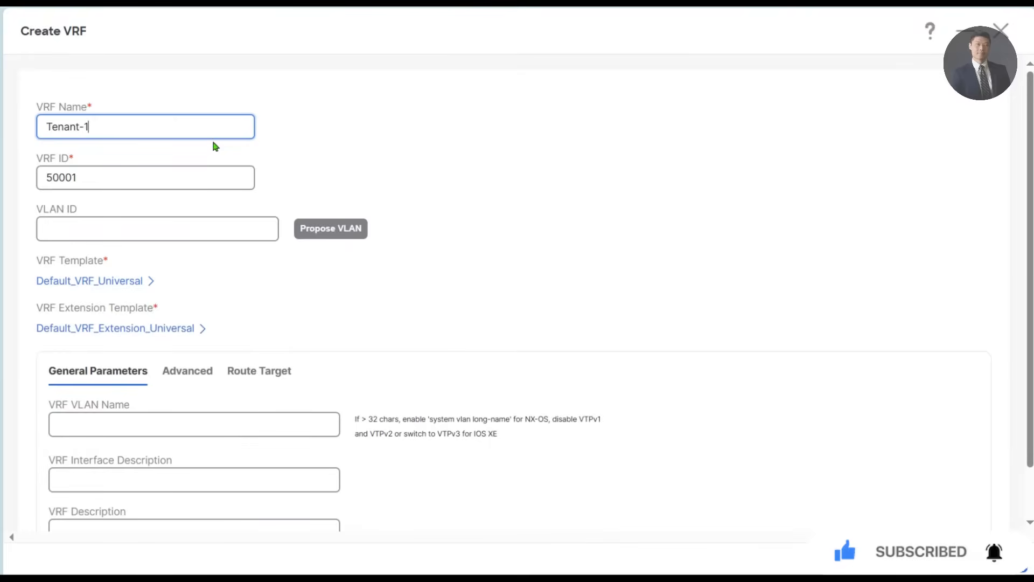
{"action": "triple_click", "coordinate": [168, 119]}
{"action": "key", "text": "ctrl+c"}
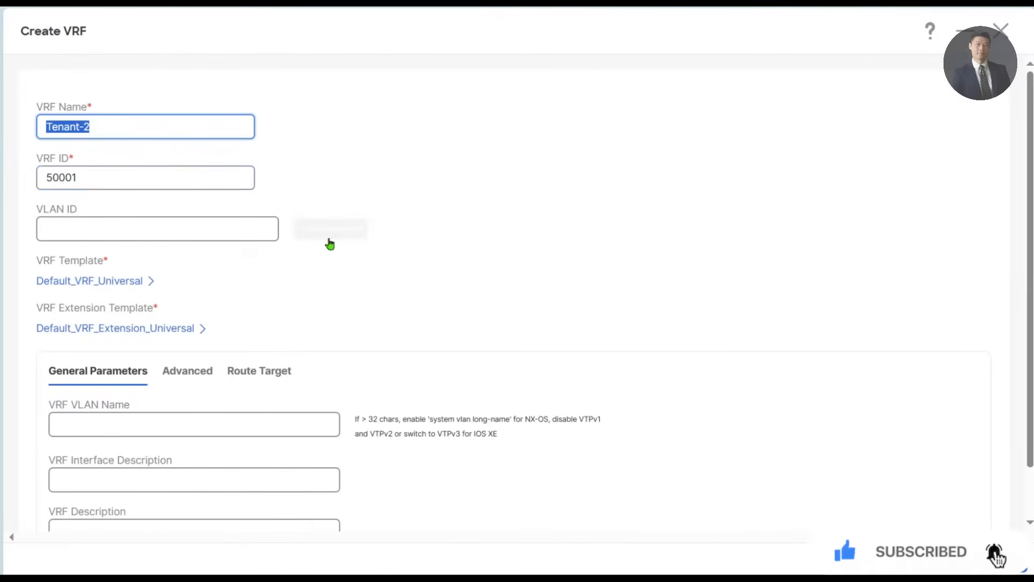
{"action": "left_click", "coordinate": [346, 233]}
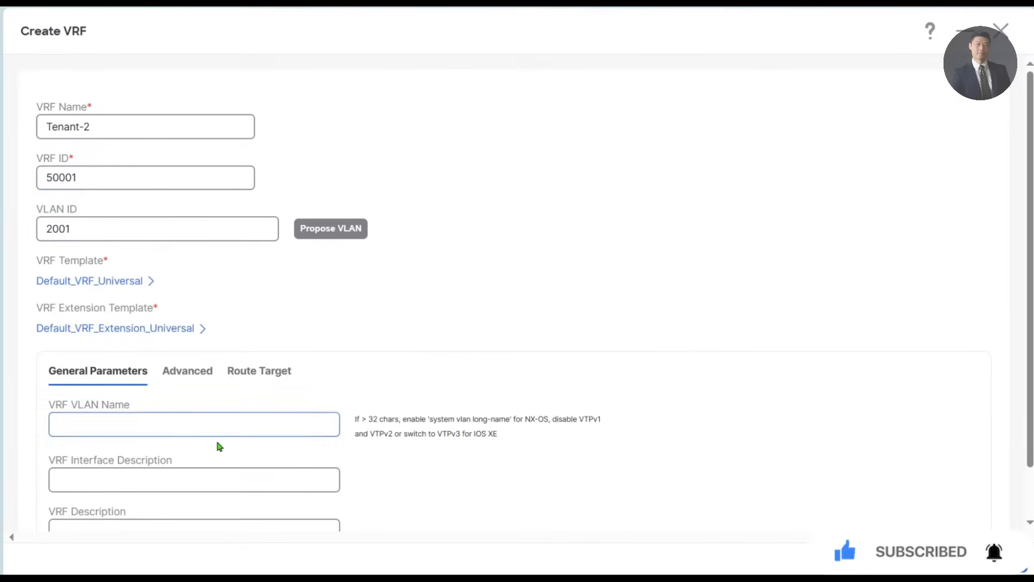
- Set the VRF VLAN name, interface description and VRF description to Tenant-2 and create the VRF
{"action": "left_click", "coordinate": [115, 422]}
{"action": "key", "text": "ctrl+v"}
{"action": "left_click", "coordinate": [125, 484]}
{"action": "key", "text": "ctrl+v"}
{"action": "key", "text": "ctrl+v"}
{"action": "left_click", "coordinate": [183, 529]}
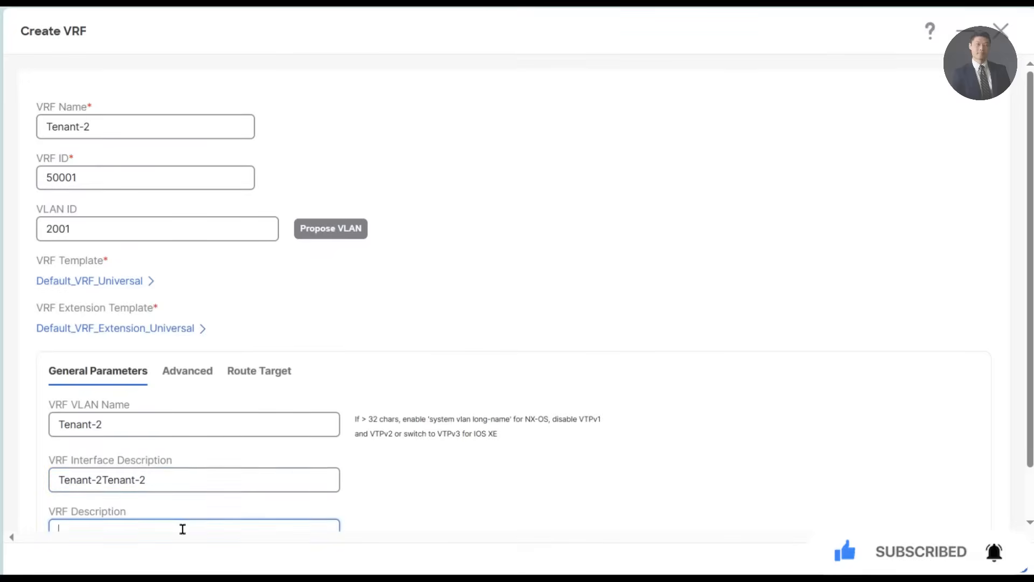
{"action": "left_click", "coordinate": [195, 474]}
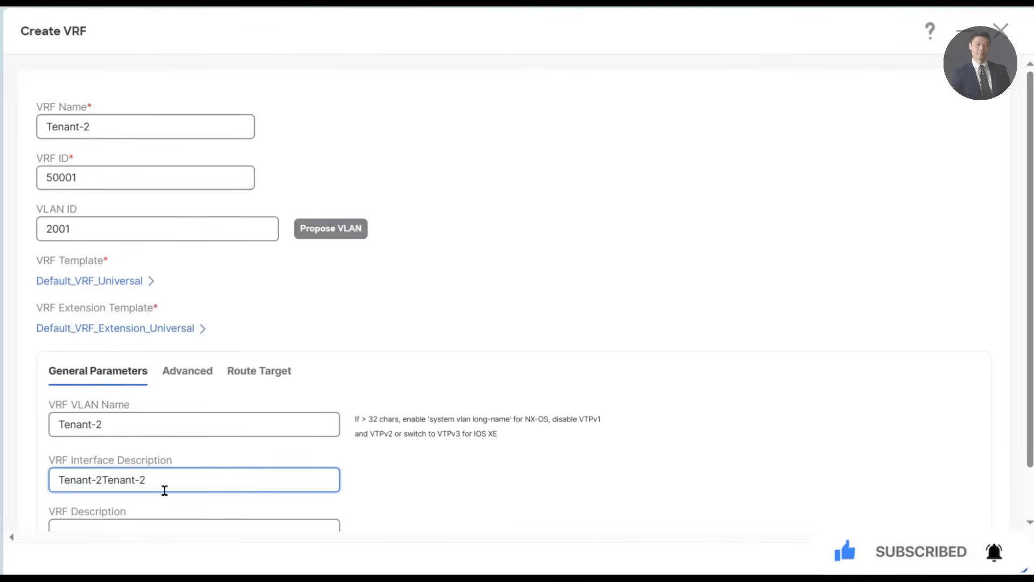
{"action": "left_click_drag", "start_coordinate": [169, 480], "coordinate": [97, 482]}
{"action": "key", "text": "ctrl+c"}
{"action": "key", "text": "BackSpace"}
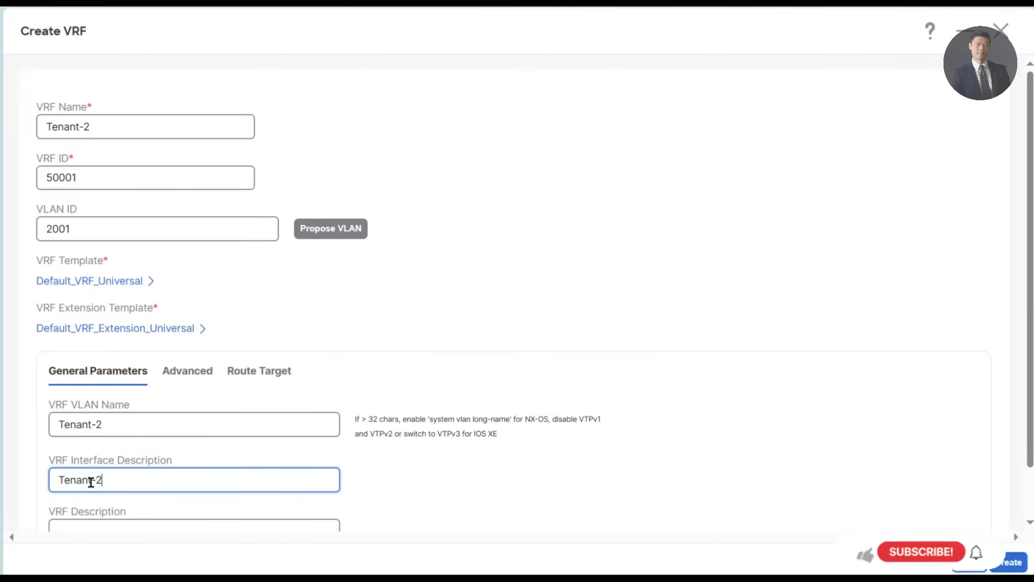
{"action": "left_click", "coordinate": [101, 526]}
{"action": "key", "text": "ctrl+v"}
{"action": "scroll", "coordinate": [534, 410], "scroll_direction": "down", "scroll_amount": 1}
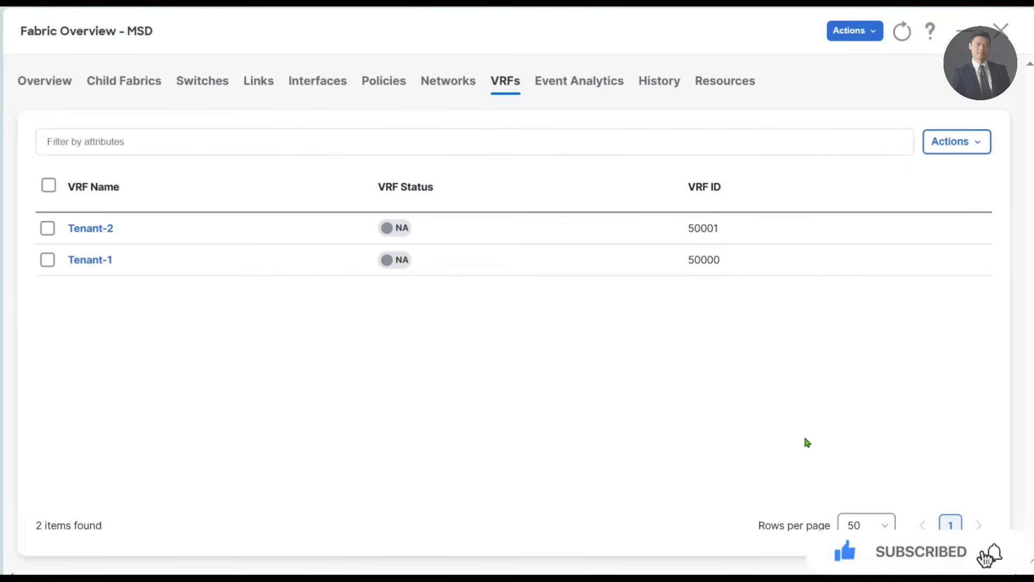
- Start a third MSD VRF, name it Tenant-3 and assign the proposed VLAN ID 2002
{"action": "left_click", "coordinate": [957, 142]}
{"action": "left_click", "coordinate": [937, 181]}
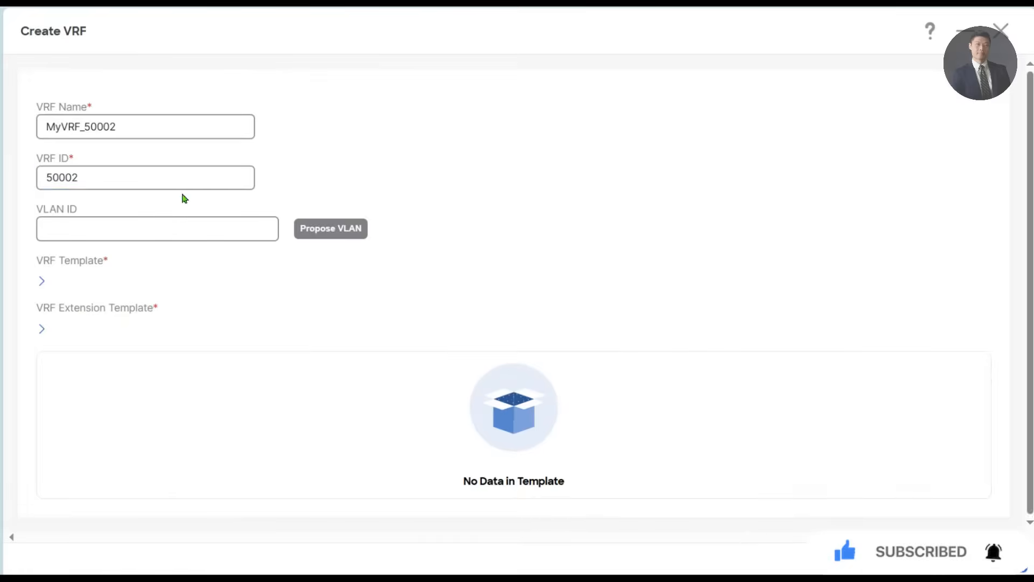
{"action": "double_click", "coordinate": [120, 127]}
{"action": "key", "text": "ctrl+v"}
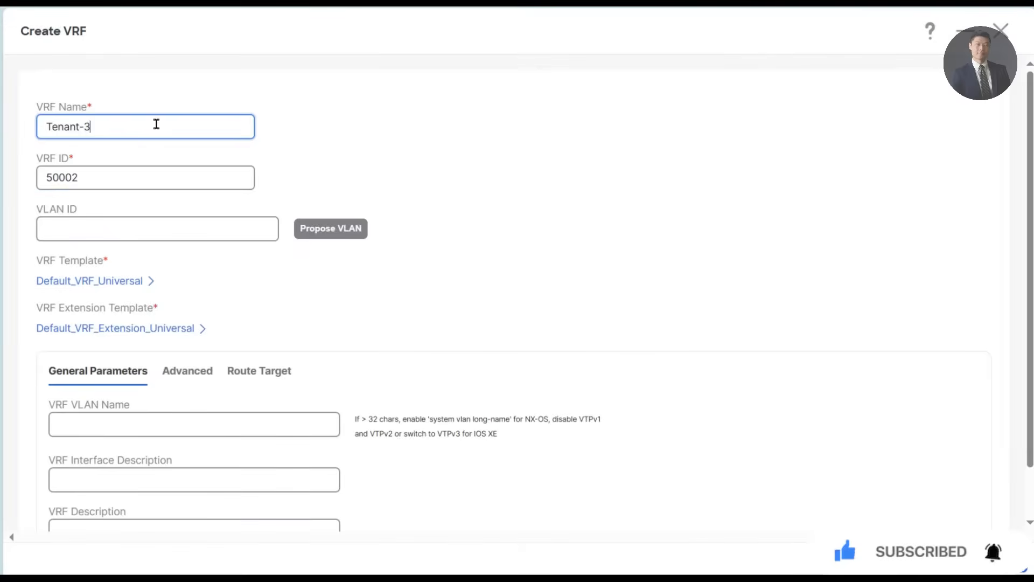
{"action": "key", "text": "ctrl+a"}
{"action": "key", "text": "ctrl+c"}
{"action": "key", "text": "Tab"}
{"action": "left_click", "coordinate": [118, 224]}
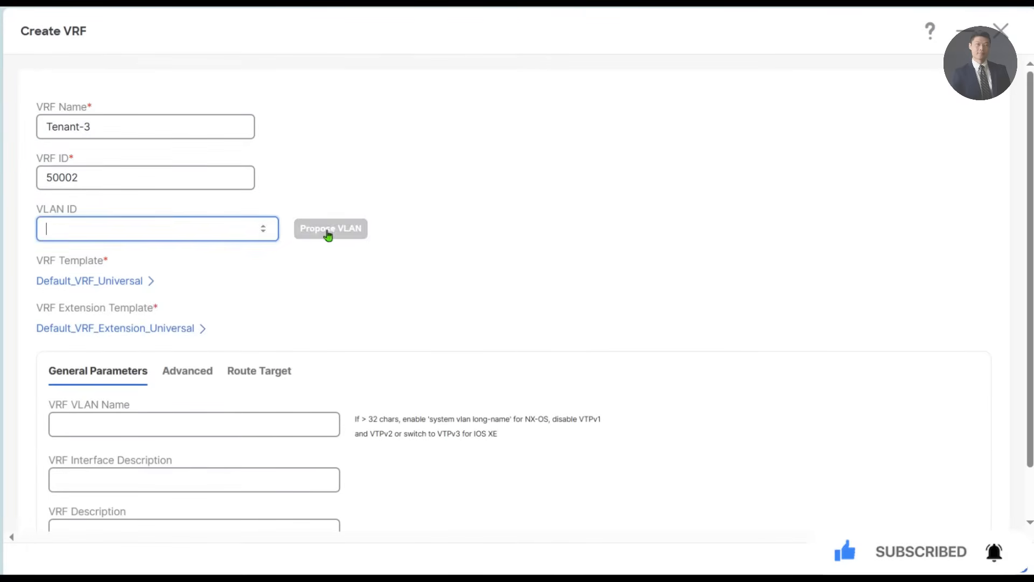
{"action": "left_click", "coordinate": [328, 231]}
- Set the VRF VLAN name, interface description and VRF description to Tenant-3 and create the VRF
{"action": "left_click", "coordinate": [149, 434]}
{"action": "key", "text": "ctrl+v"}
{"action": "left_click", "coordinate": [135, 482]}
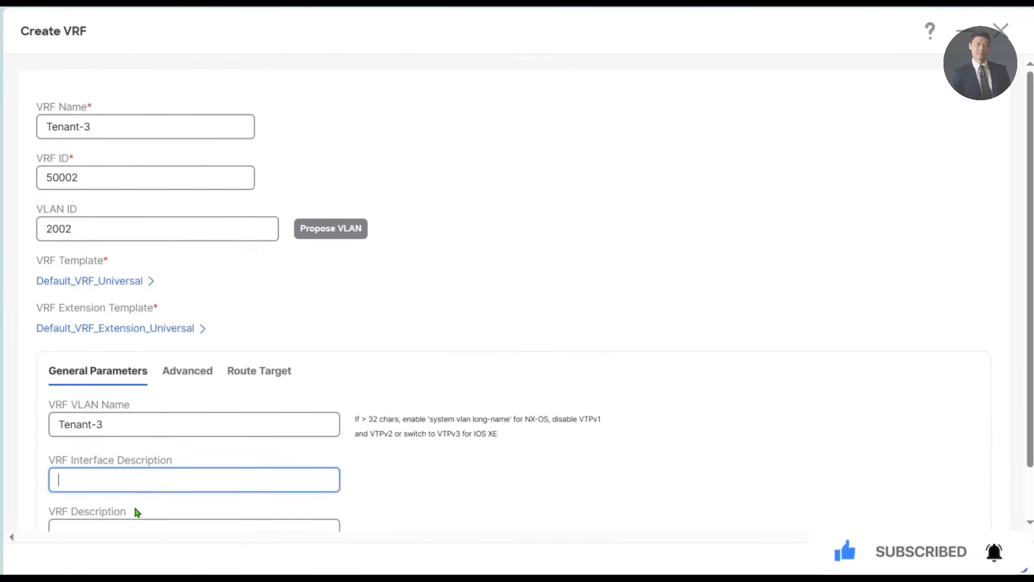
{"action": "key", "text": "ctrl+v"}
{"action": "left_click", "coordinate": [259, 526]}
{"action": "key", "text": "ctrl+v"}
{"action": "left_click", "coordinate": [1000, 558]}
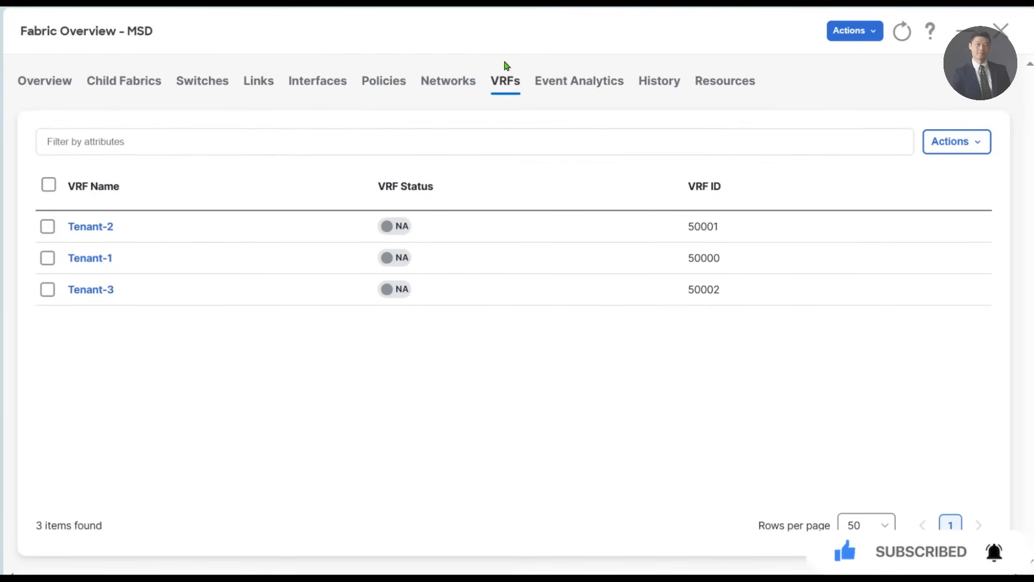
- Start a new MSD network for VRF Tenant-1, name it Tenant-1-Net-1 and assign the proposed VLAN ID 2300
{"action": "left_click", "coordinate": [454, 84]}
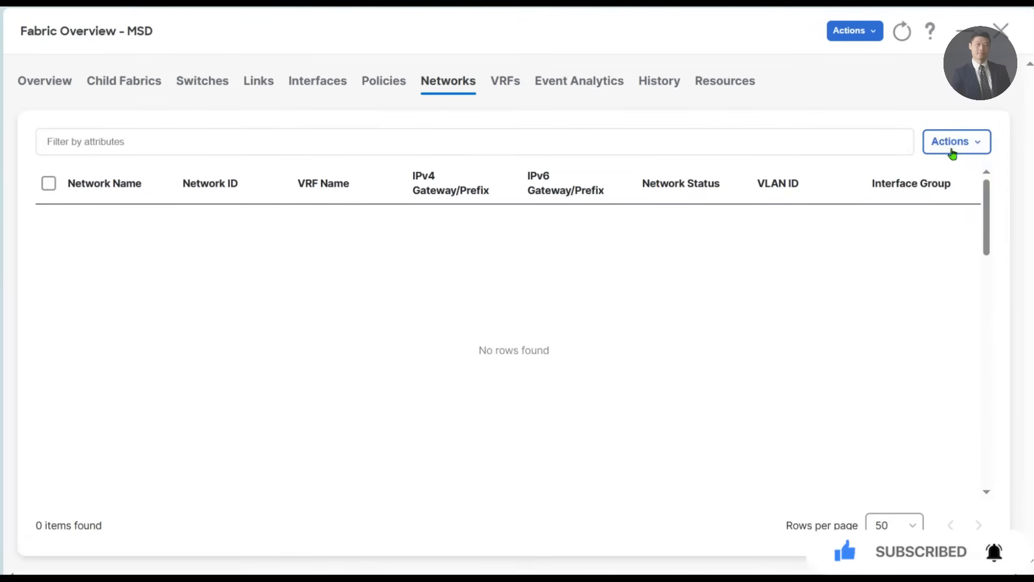
{"action": "left_click", "coordinate": [951, 150]}
{"action": "left_click", "coordinate": [834, 173]}
{"action": "left_click", "coordinate": [182, 129]}
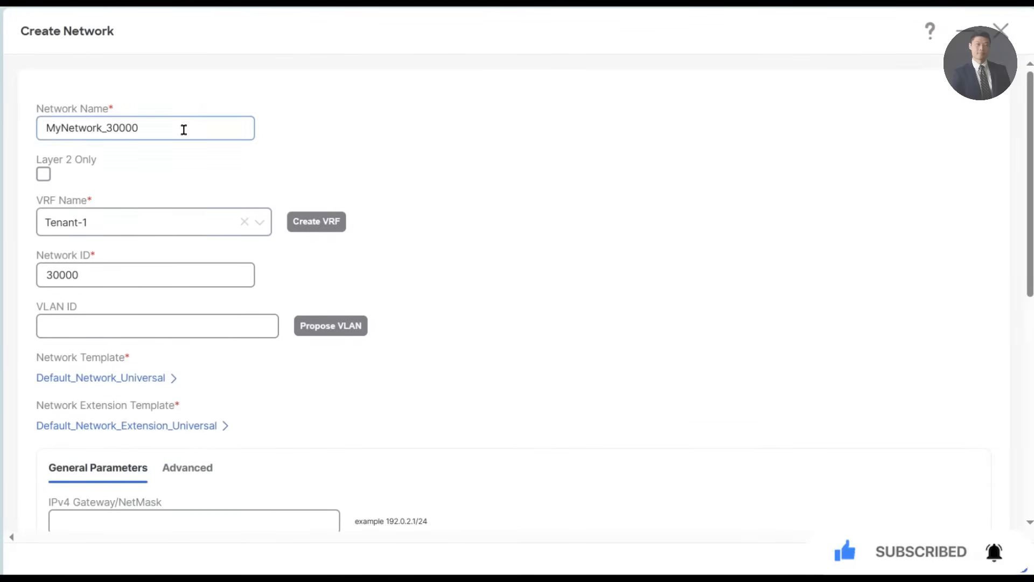
{"action": "key", "text": "ctrl+a"}
{"action": "type", "text": "Tenant-3"}
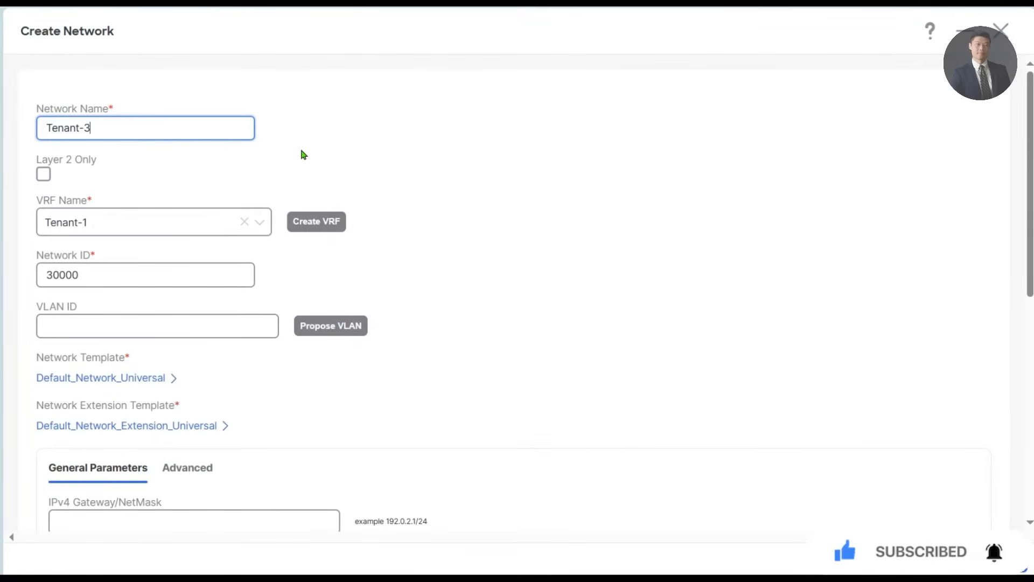
{"action": "type", "text": "-Net-1"}
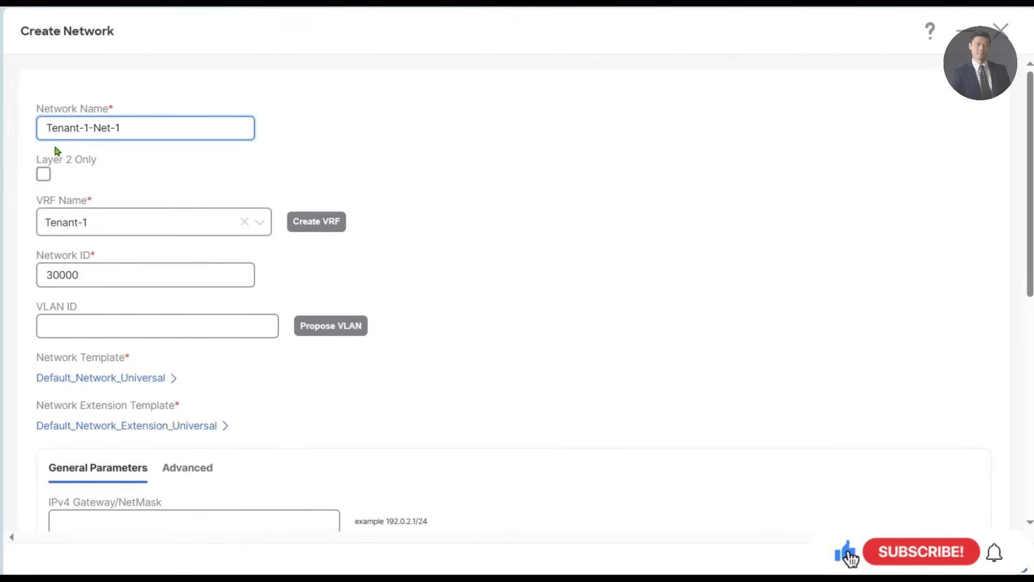
{"action": "key", "text": "ctrl+a"}
{"action": "key", "text": "ctrl+c"}
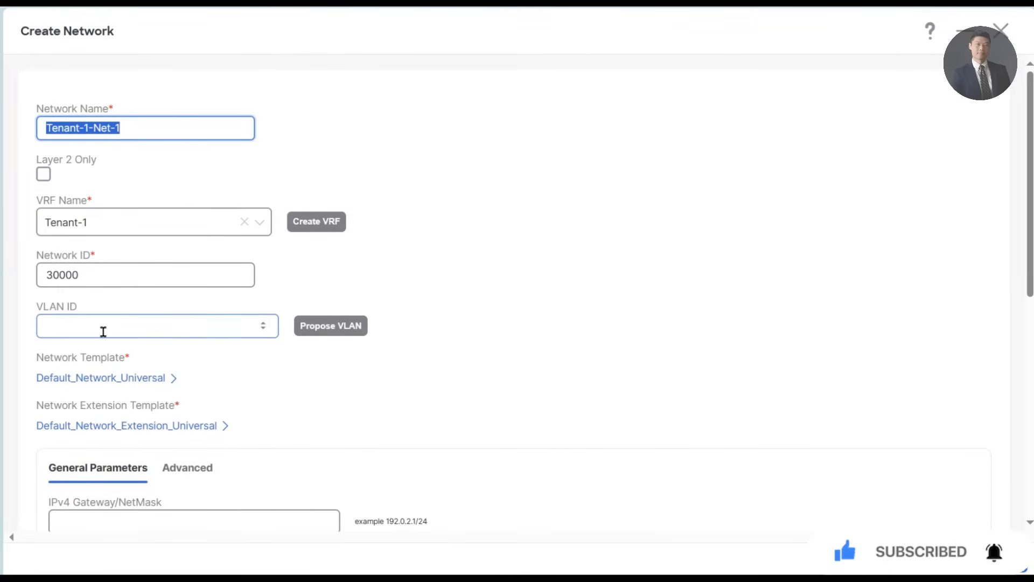
{"action": "left_click", "coordinate": [351, 327]}
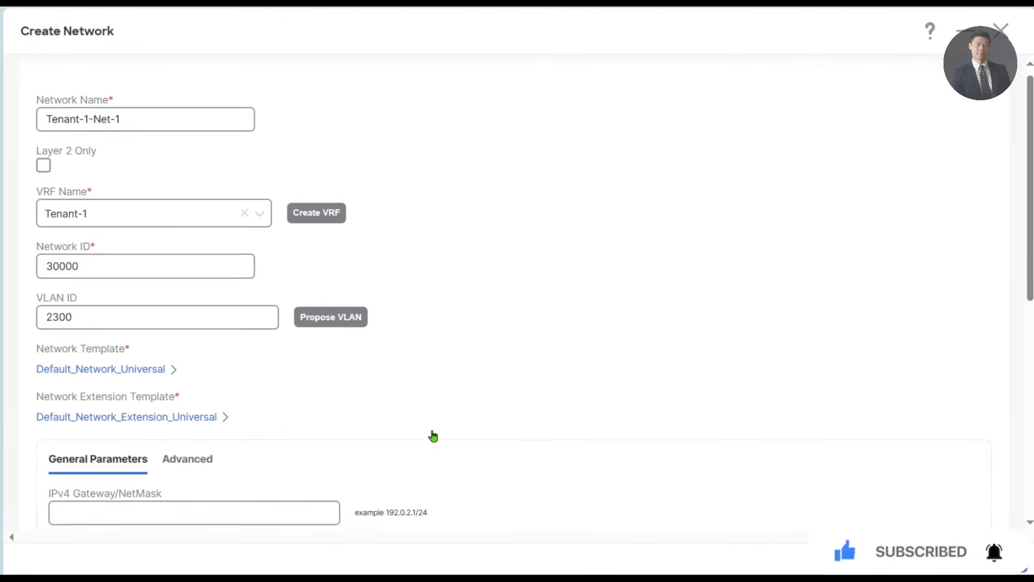
- Set the IPv4 gateway of Tenant-1-Net-1 to 192.168.1.254/24 and create the network
{"action": "scroll", "coordinate": [432, 433], "scroll_direction": "down", "scroll_amount": 3}
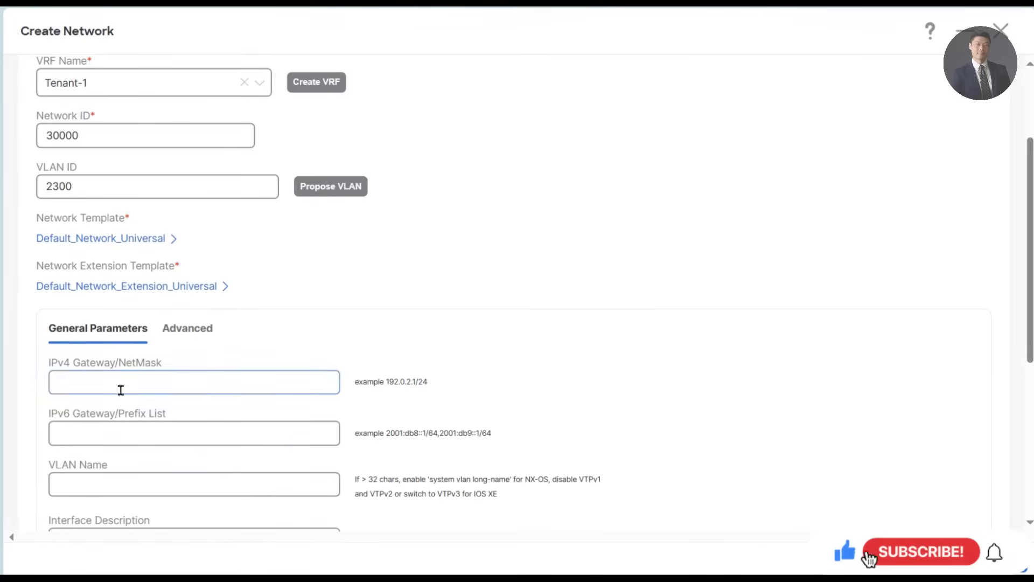
{"action": "left_click", "coordinate": [133, 379]}
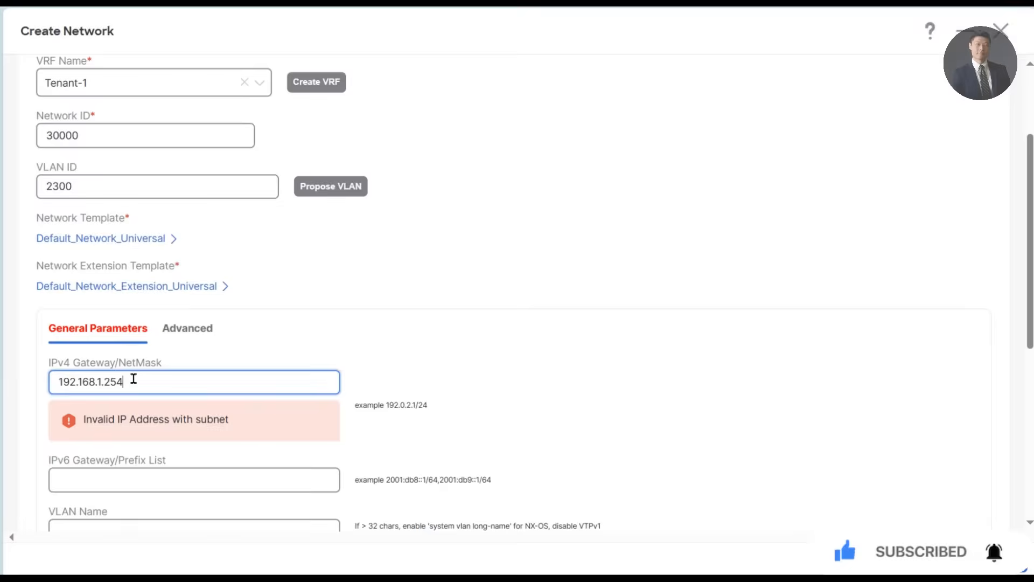
{"action": "left_click", "coordinate": [591, 308]}
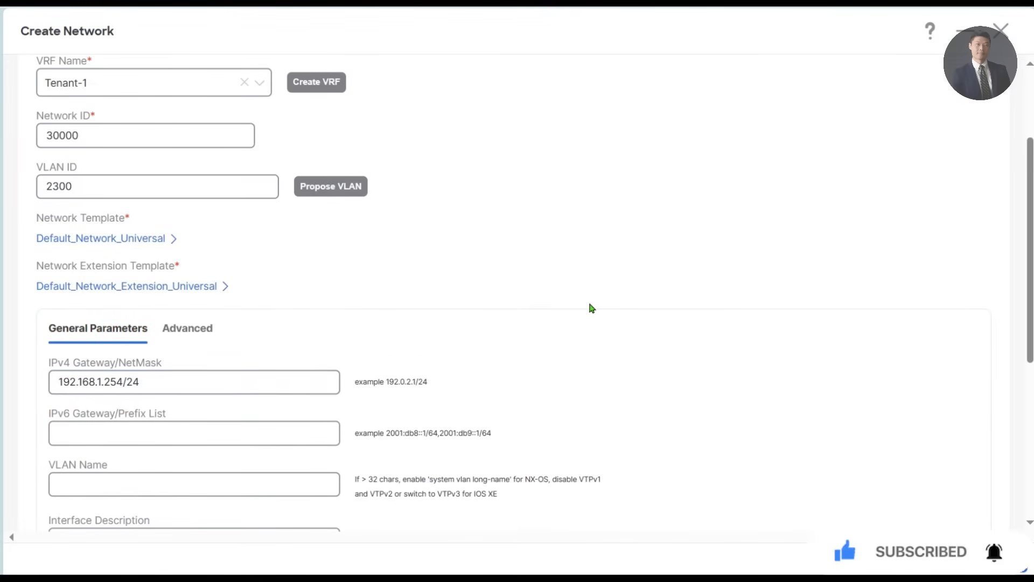
{"action": "scroll", "coordinate": [593, 307], "scroll_direction": "down", "scroll_amount": 2}
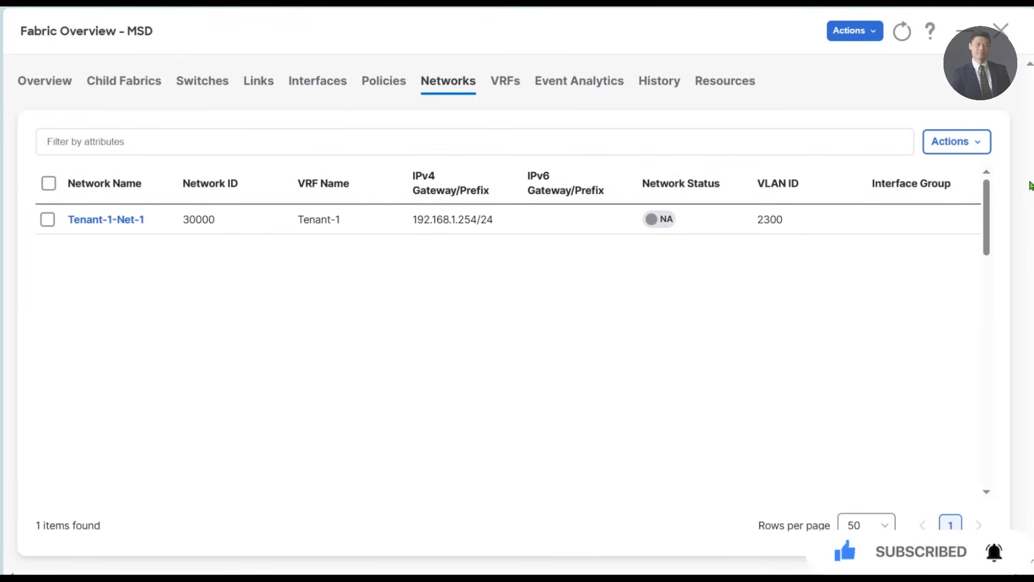
- Start a second network in VRF Tenant-1, name it Tenant-1-Net-2 and assign the proposed VLAN ID 2301
{"action": "left_click", "coordinate": [951, 141]}
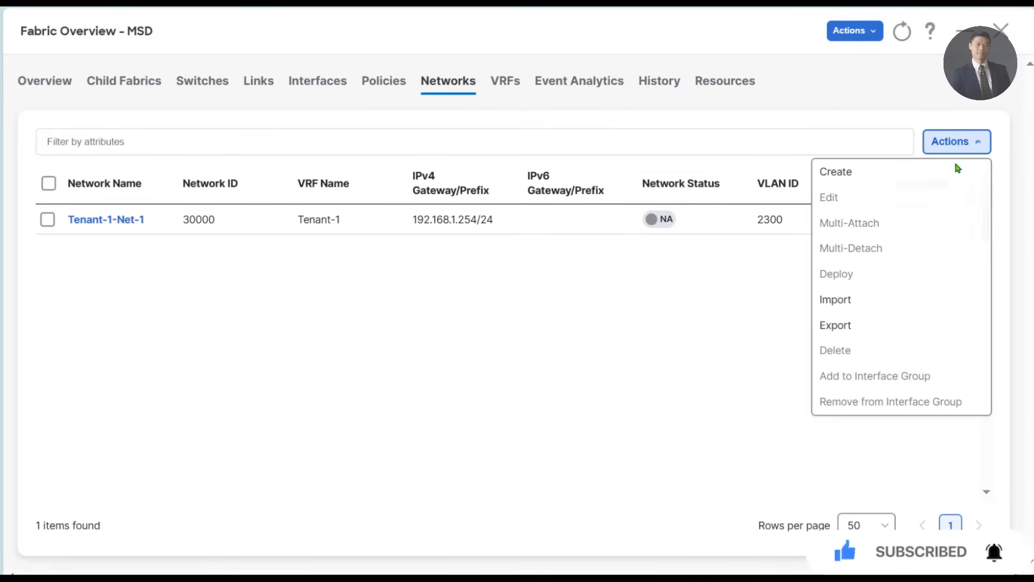
{"action": "left_click", "coordinate": [869, 183]}
{"action": "left_click_drag", "start_coordinate": [24, 128], "coordinate": [264, 142]}
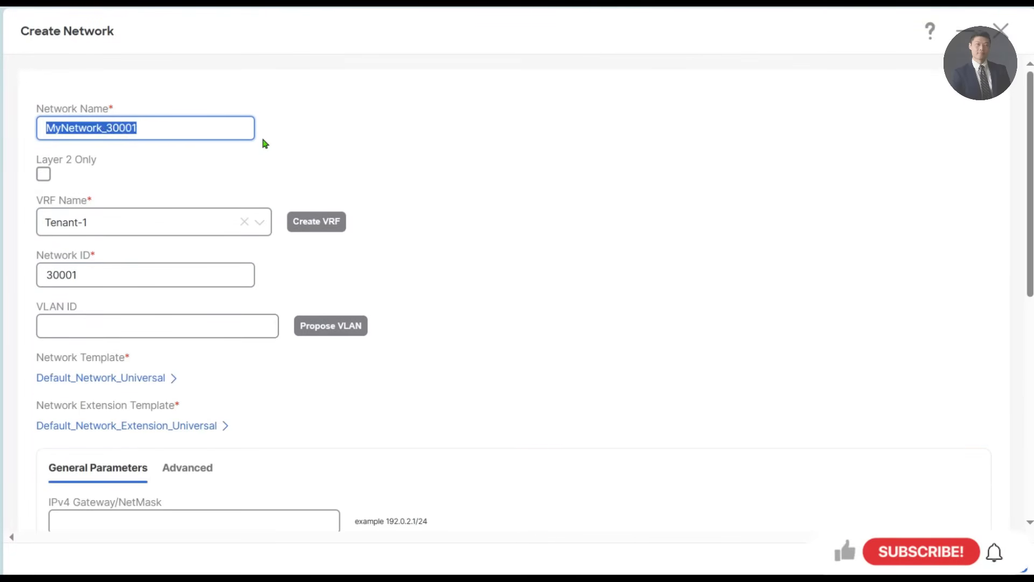
{"action": "key", "text": "ctrl+v"}
{"action": "key", "text": "BackSpace"}
{"action": "type", "text": "2"}
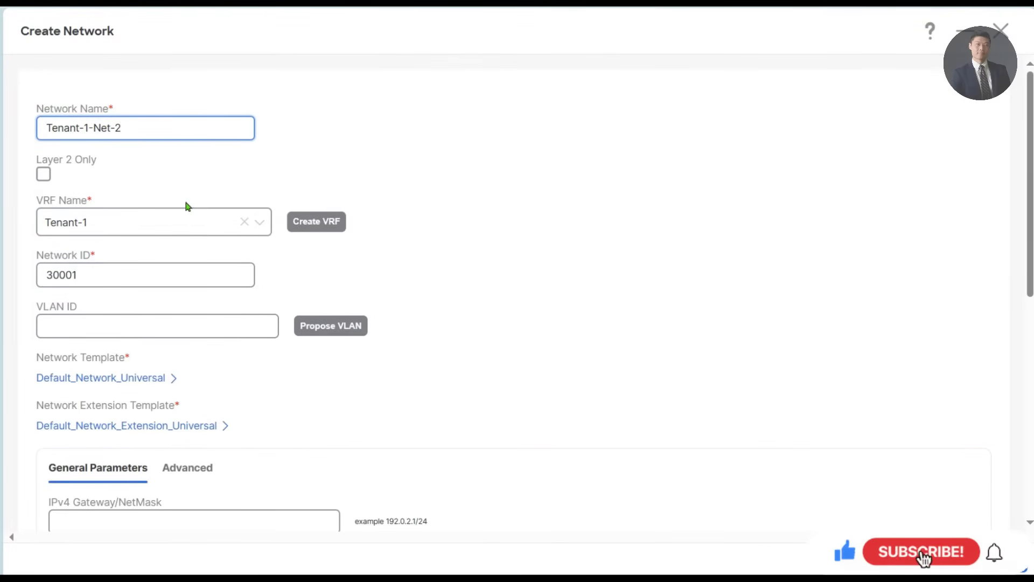
{"action": "left_click", "coordinate": [331, 325]}
- Set the IPv4 gateway to 192.168.11.254/24, create Tenant-1-Net-2 and sort the network list by name
{"action": "scroll", "coordinate": [252, 415], "scroll_direction": "down", "scroll_amount": 1}
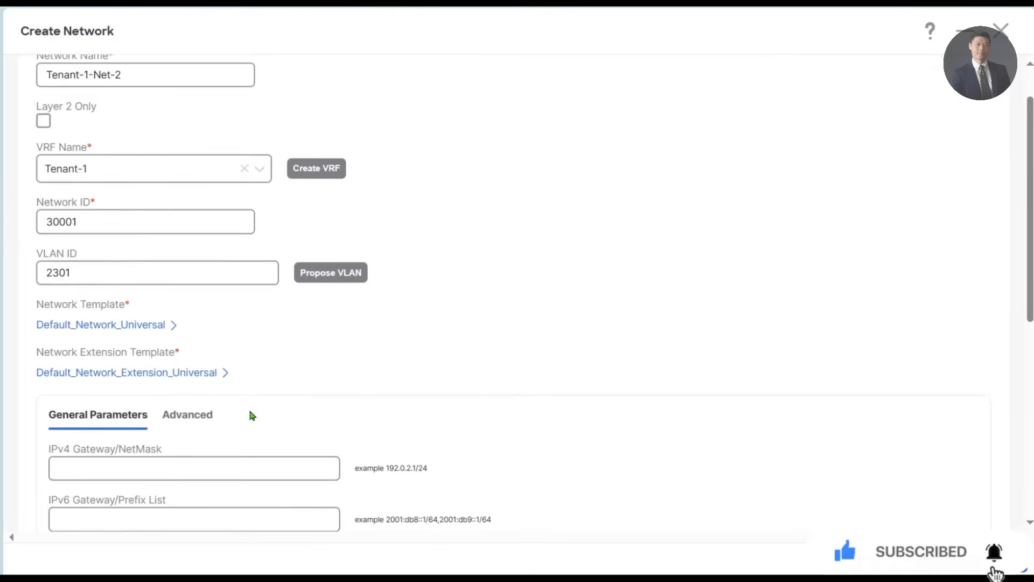
{"action": "scroll", "coordinate": [251, 414], "scroll_direction": "down", "scroll_amount": 1}
{"action": "left_click", "coordinate": [197, 407]}
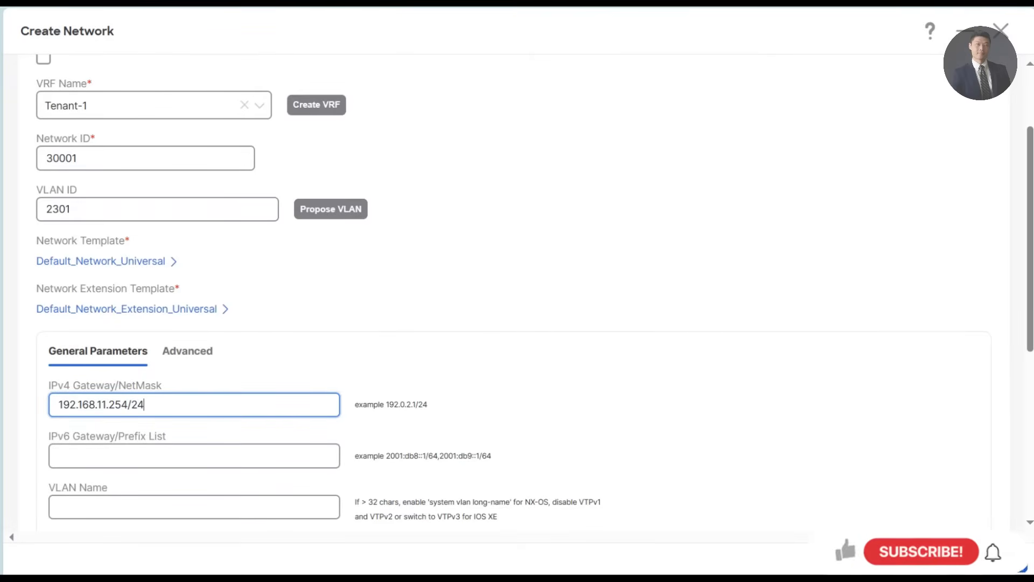
{"action": "left_click", "coordinate": [1009, 563]}
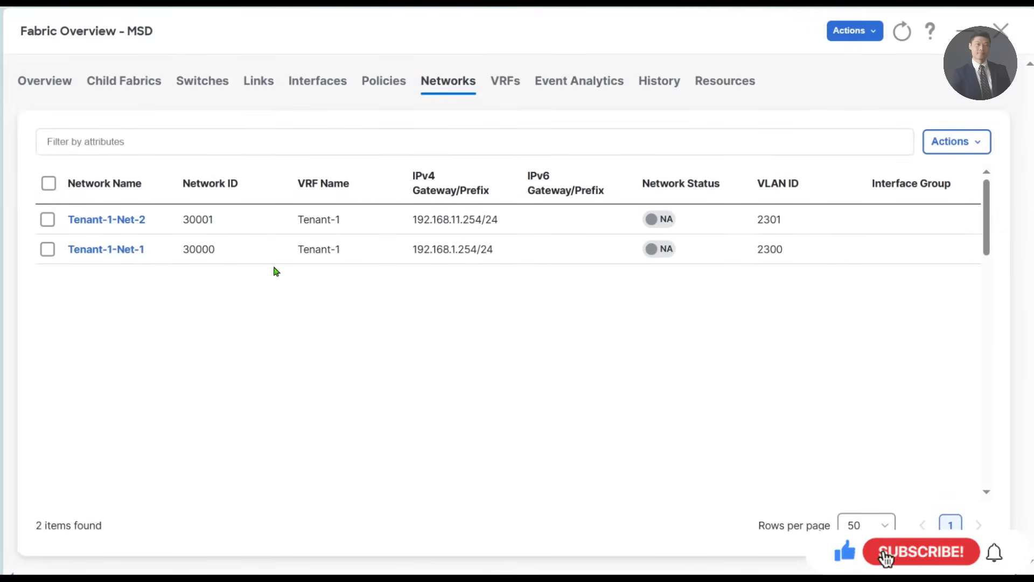
{"action": "left_click", "coordinate": [123, 190]}
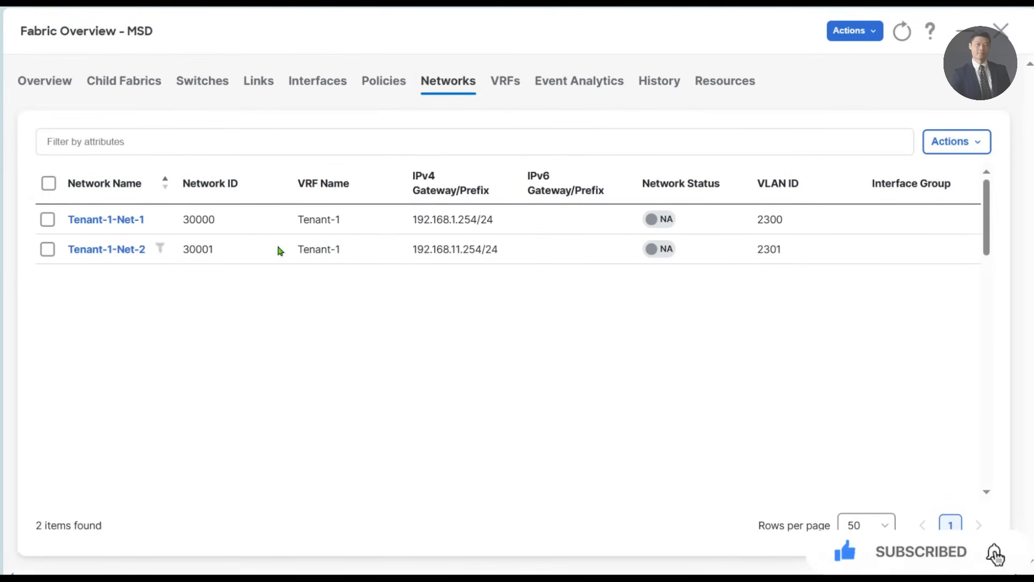
- Start a new network named Tenant-2-Net-1 in VRF Tenant-2 and assign the proposed VLAN ID 2302
{"action": "left_click", "coordinate": [969, 150]}
{"action": "left_click", "coordinate": [871, 179]}
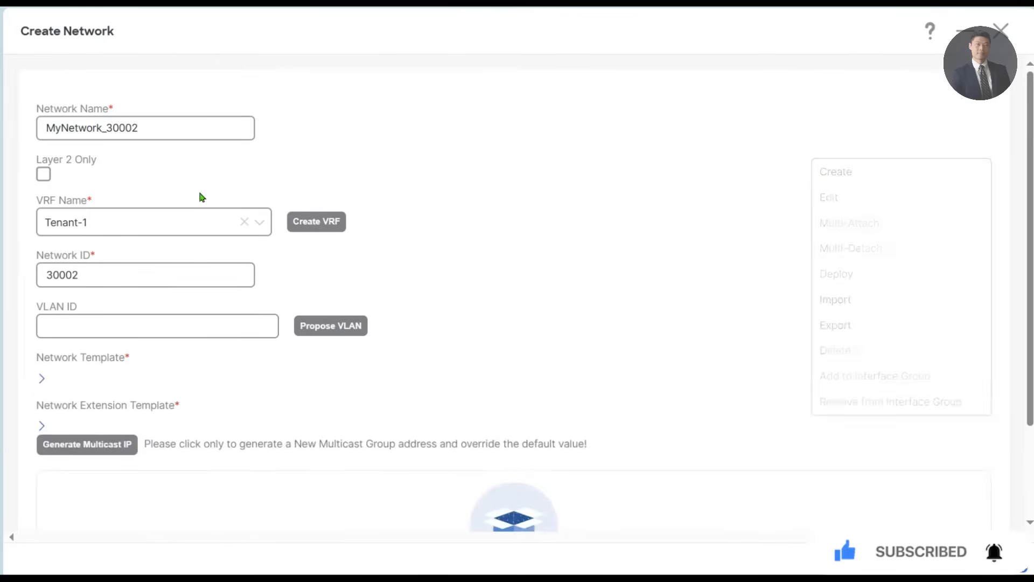
{"action": "left_click_drag", "start_coordinate": [144, 128], "coordinate": [42, 127]}
{"action": "type", "text": "Tenant-1-Net-1"}
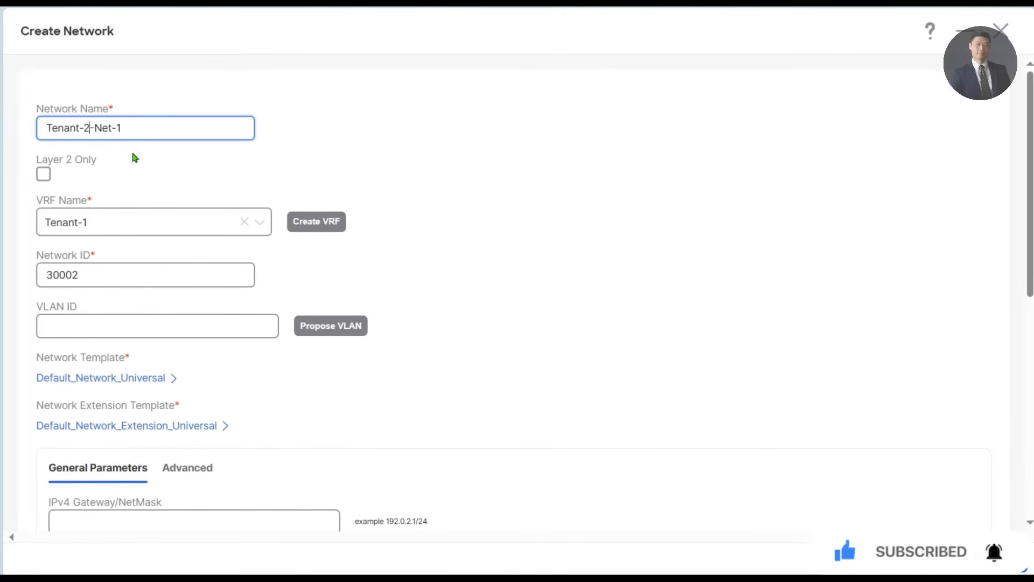
{"action": "key", "text": "ctrl+a"}
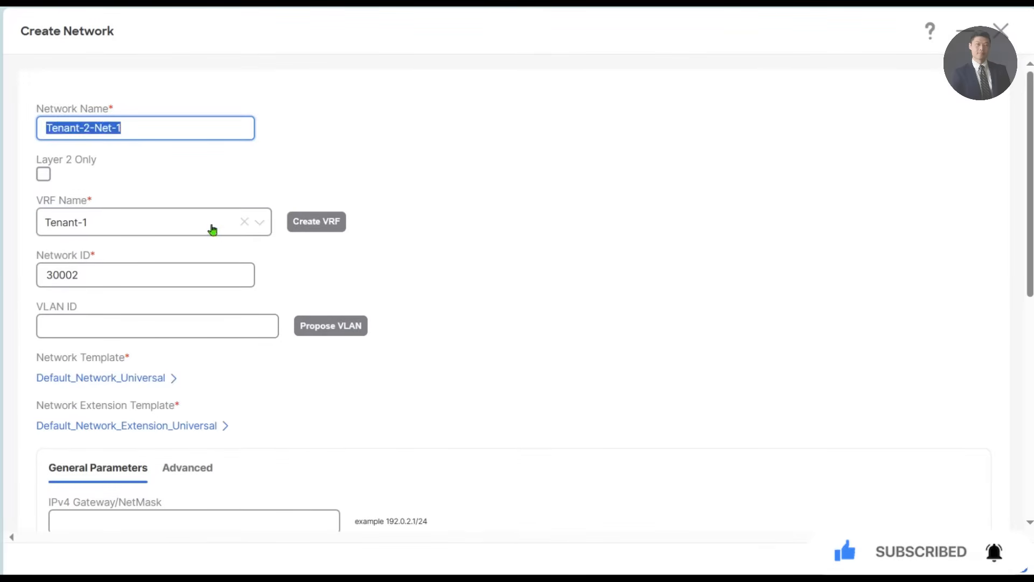
{"action": "left_click", "coordinate": [142, 226]}
{"action": "left_click", "coordinate": [113, 278]}
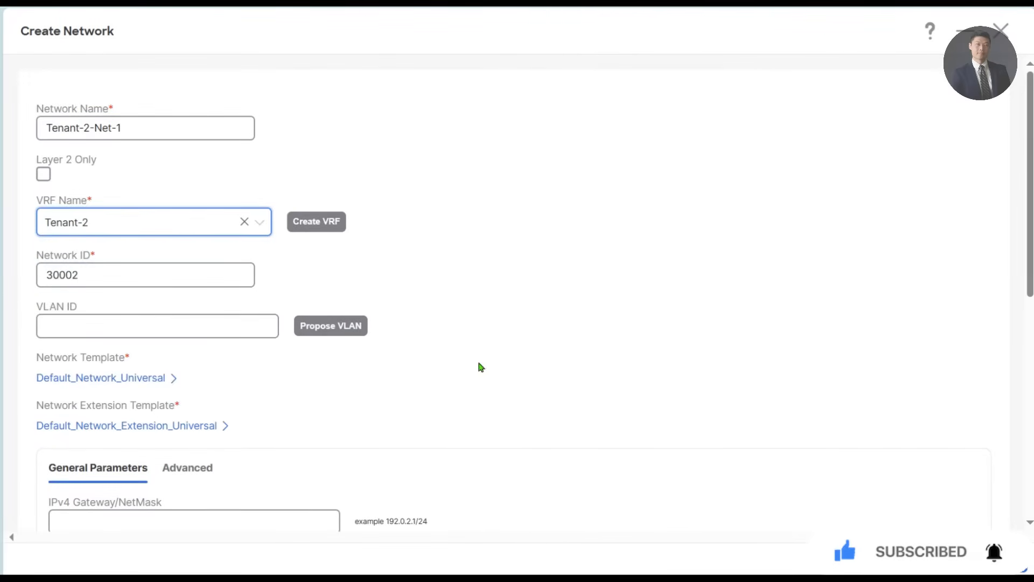
{"action": "left_click", "coordinate": [360, 325]}
- Set the IPv4 gateway to 192.168.2.254/24, create Tenant-2-Net-1 and sort the network list by name
{"action": "scroll", "coordinate": [453, 317], "scroll_direction": "down", "scroll_amount": 3}
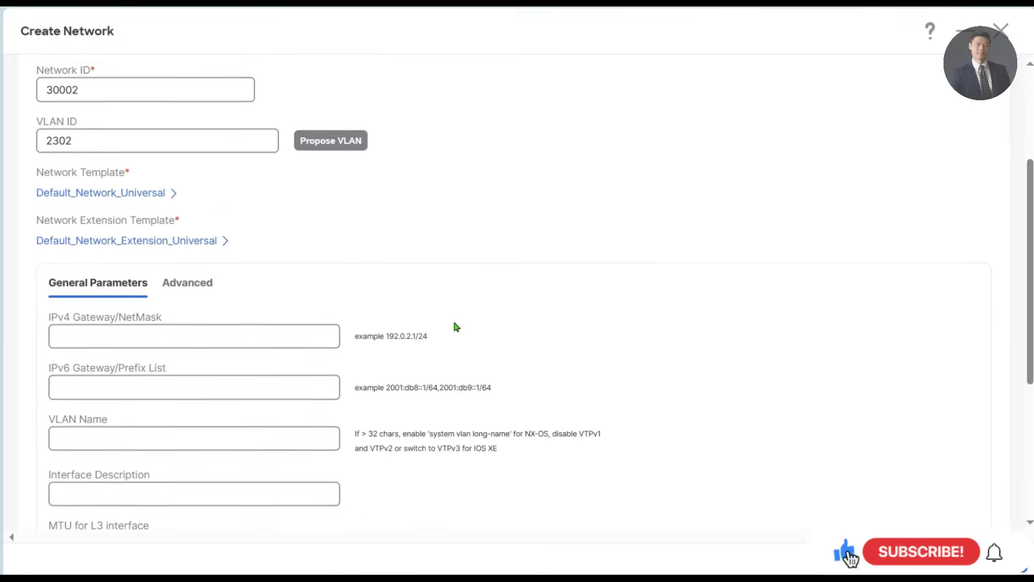
{"action": "scroll", "coordinate": [455, 327], "scroll_direction": "down", "scroll_amount": 1}
{"action": "left_click", "coordinate": [169, 308]}
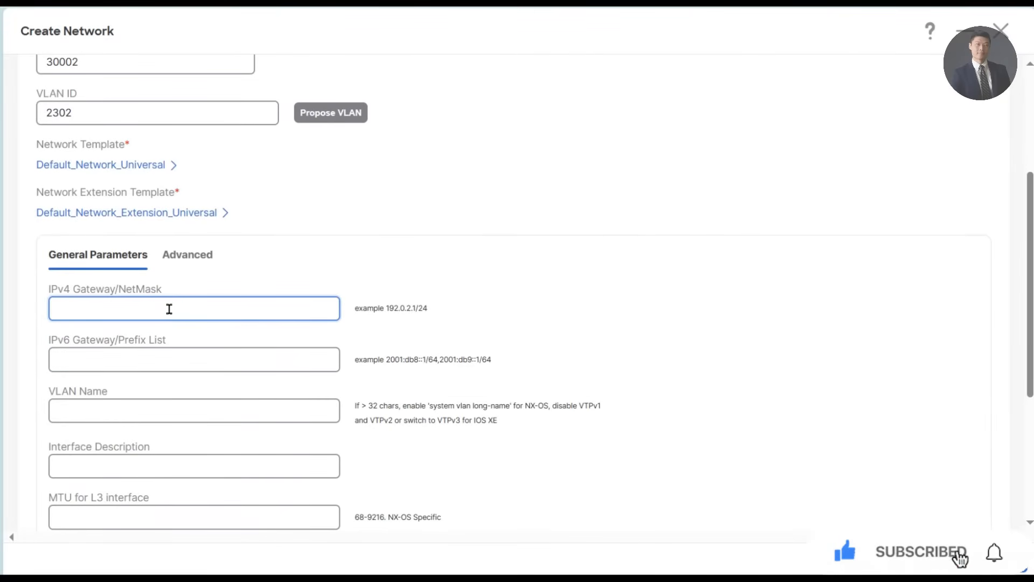
{"action": "type", "text": "192.168.2.254"}
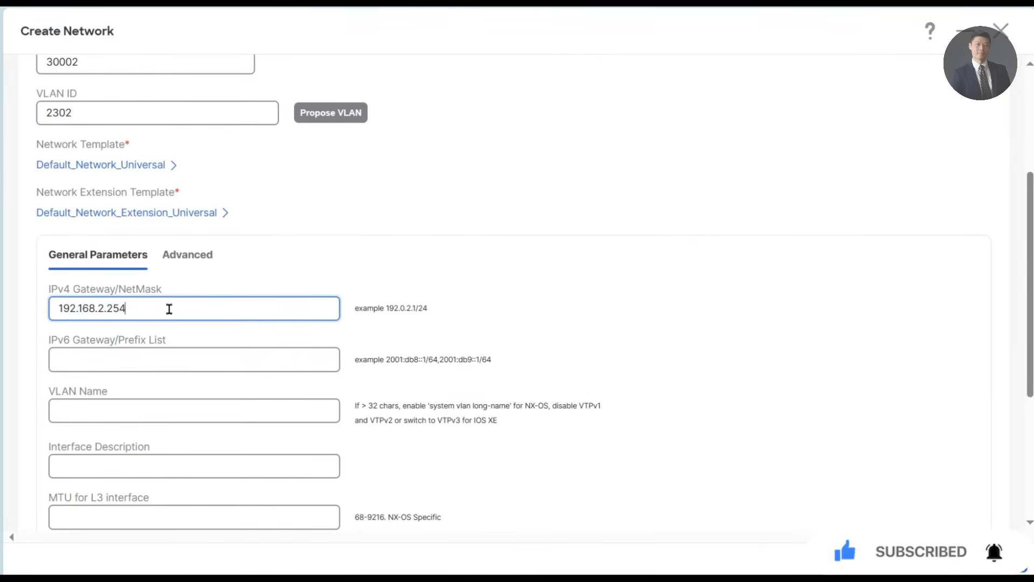
{"action": "type", "text": "/24"}
{"action": "left_click", "coordinate": [1001, 558]}
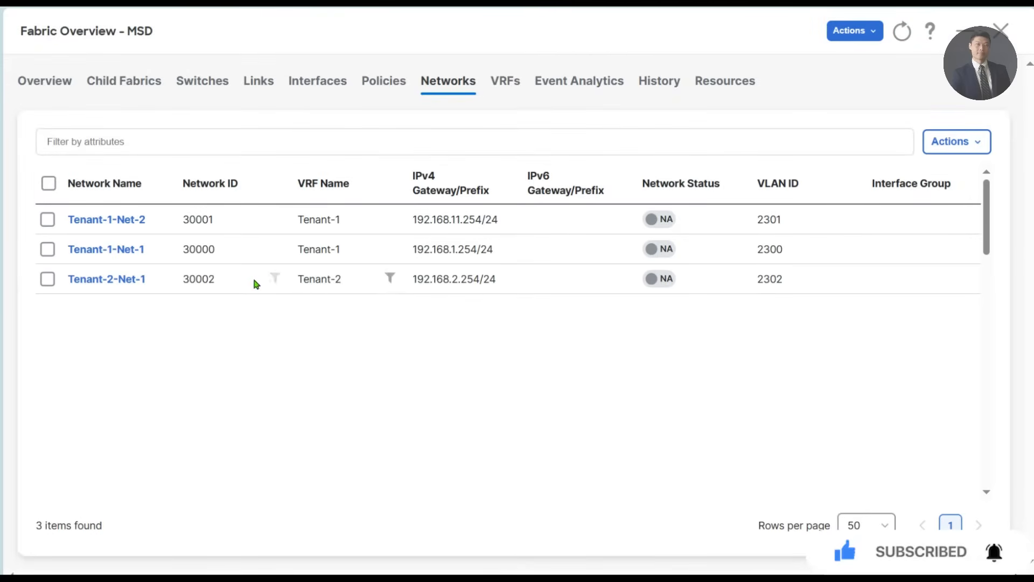
{"action": "left_click", "coordinate": [125, 194]}
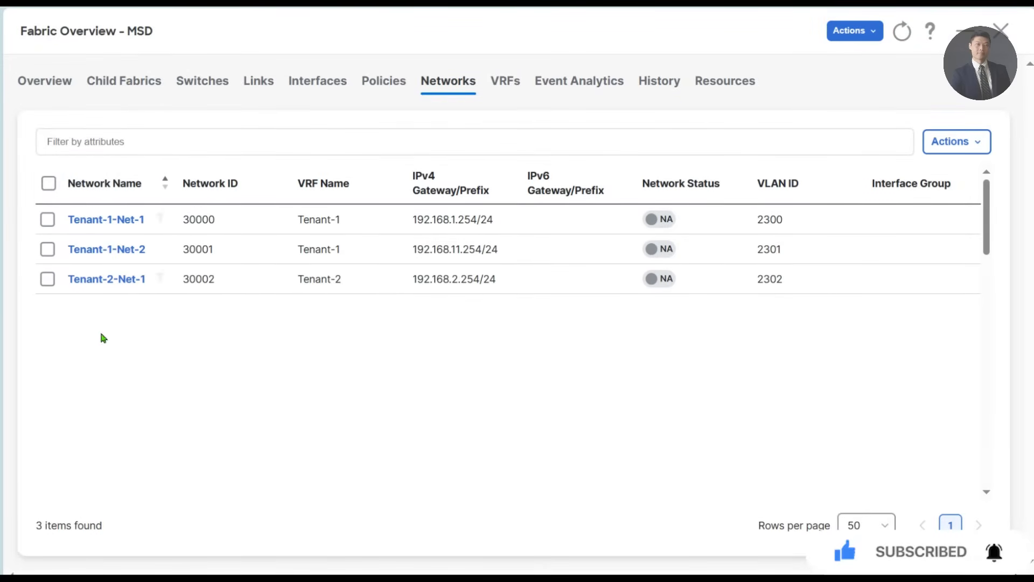
- Start a new network named Tenant-2-Net-2 in VRF Tenant-2 and assign the proposed VLAN ID 2303
{"action": "left_click", "coordinate": [976, 142]}
{"action": "left_click", "coordinate": [902, 171]}
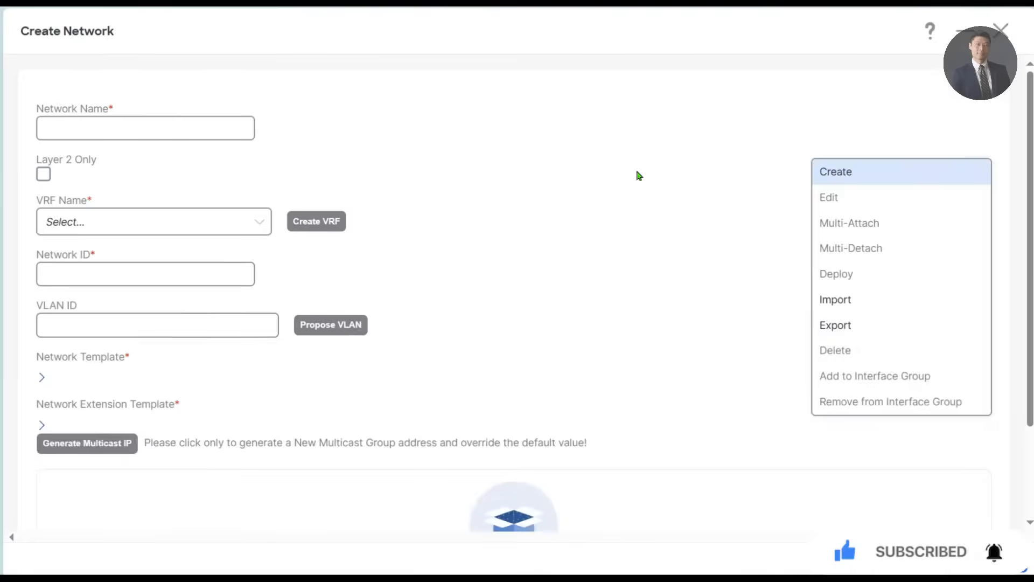
{"action": "double_click", "coordinate": [64, 129]}
{"action": "type", "text": "Tenant-2-Net-1"}
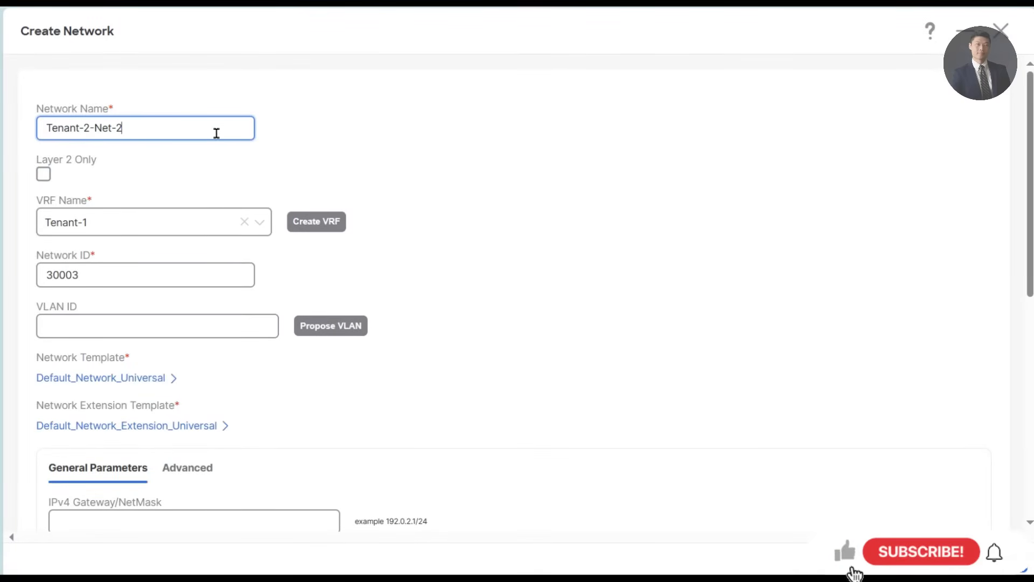
{"action": "left_click", "coordinate": [172, 221]}
{"action": "left_click", "coordinate": [106, 279]}
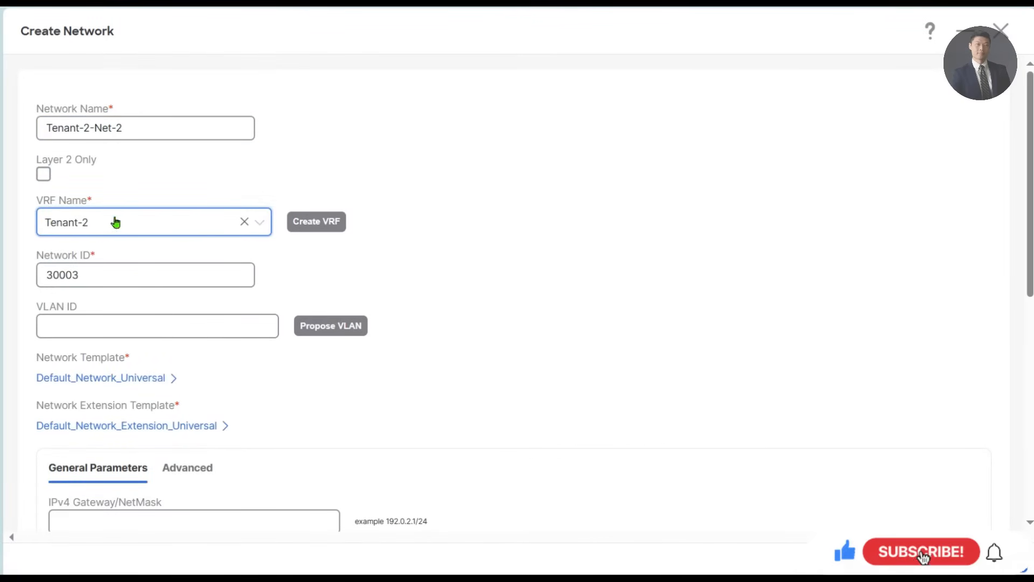
{"action": "left_click", "coordinate": [342, 332]}
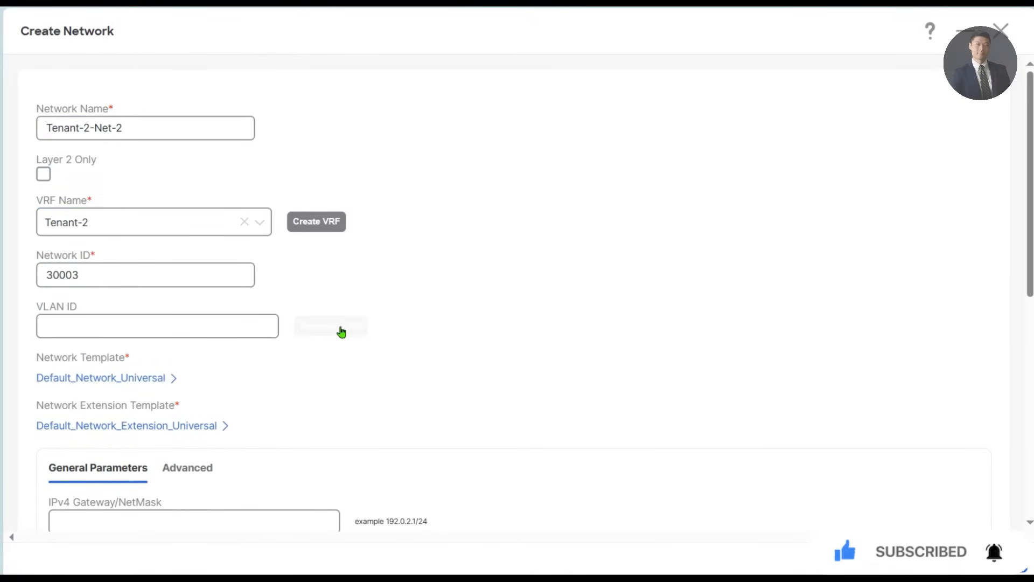
- Set the IPv4 gateway to 192.168.21.254/24, create Tenant-2-Net-2 and sort the networks by name in ascending order
{"action": "scroll", "coordinate": [515, 424], "scroll_direction": "down", "scroll_amount": 4}
{"action": "left_click", "coordinate": [160, 319]}
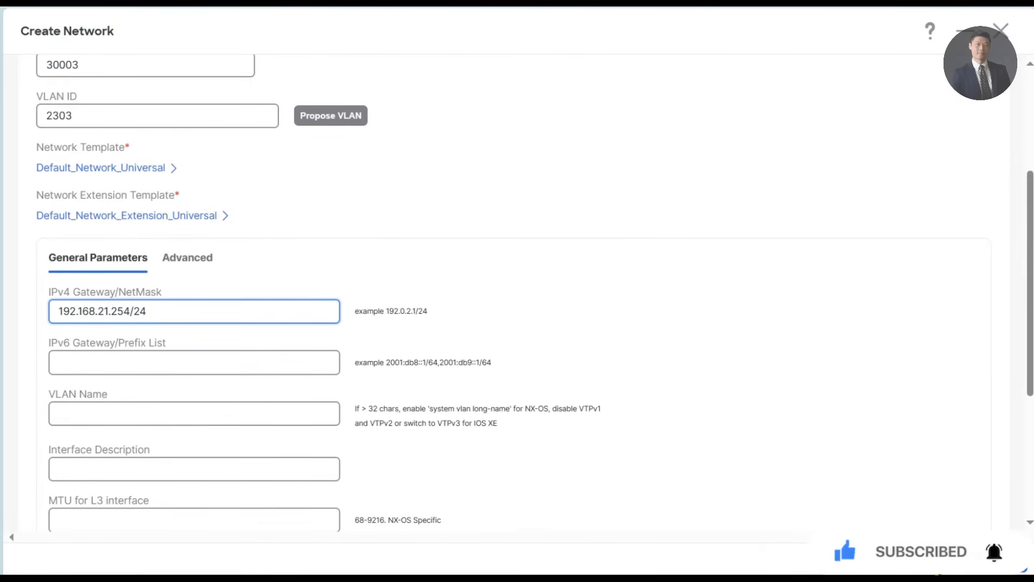
{"action": "left_click", "coordinate": [505, 293]}
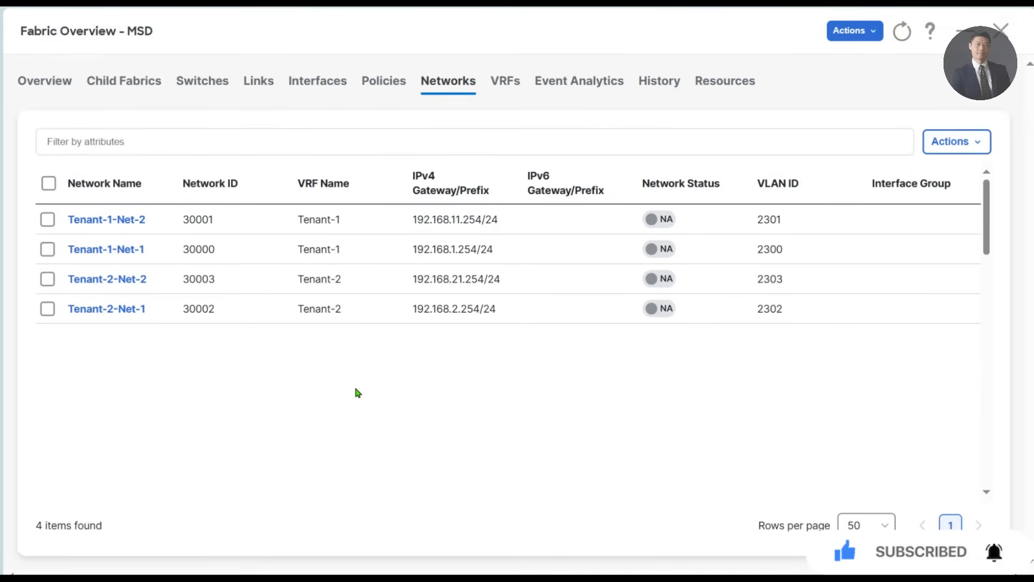
{"action": "left_click", "coordinate": [111, 193]}
{"action": "left_click", "coordinate": [110, 192]}
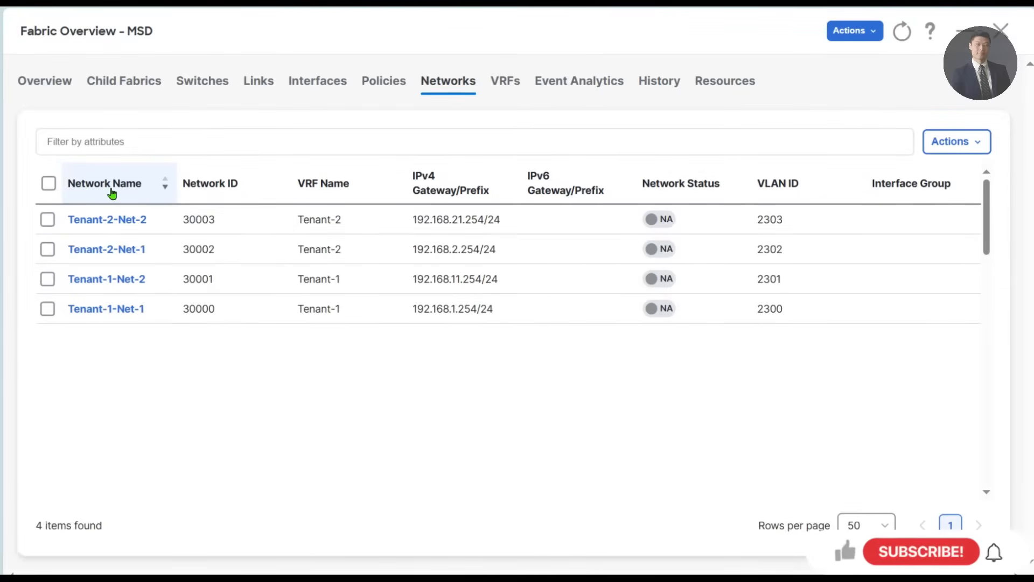
{"action": "left_click", "coordinate": [137, 194]}
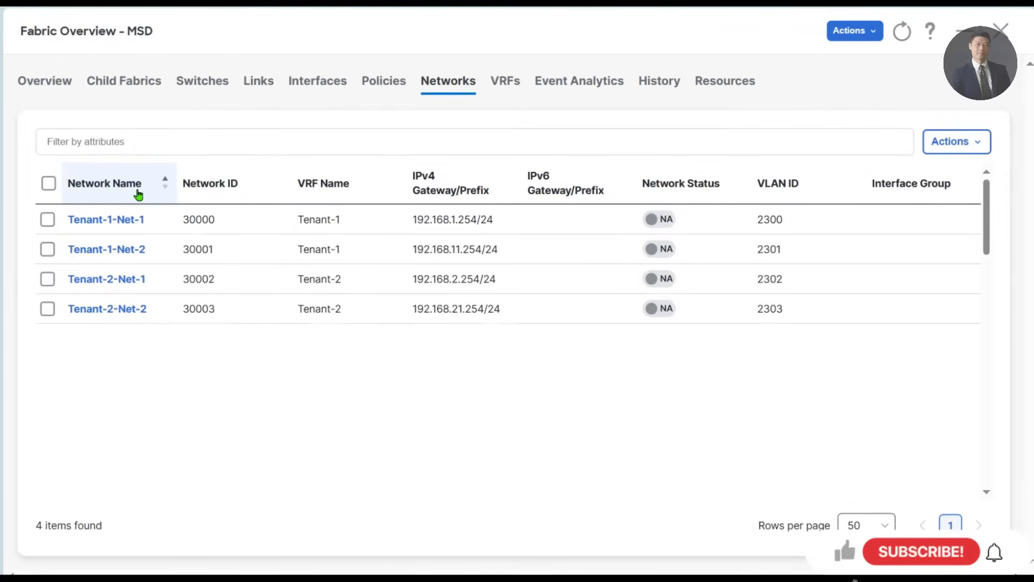
- Start a new network named Tenant-3-Net-1 in VRF Tenant-3 and assign the proposed VLAN ID 2304
{"action": "left_click", "coordinate": [959, 142]}
{"action": "left_click", "coordinate": [871, 184]}
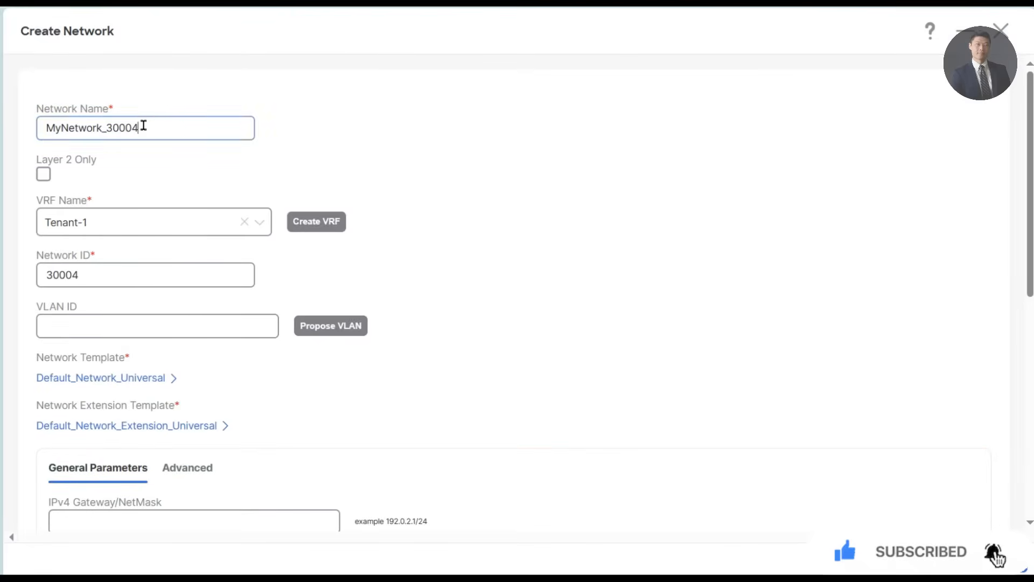
{"action": "type", "text": "Tenant-2-Net-1"}
{"action": "left_click", "coordinate": [90, 127]}
{"action": "key", "text": "BackSpace"}
{"action": "type", "text": "3"}
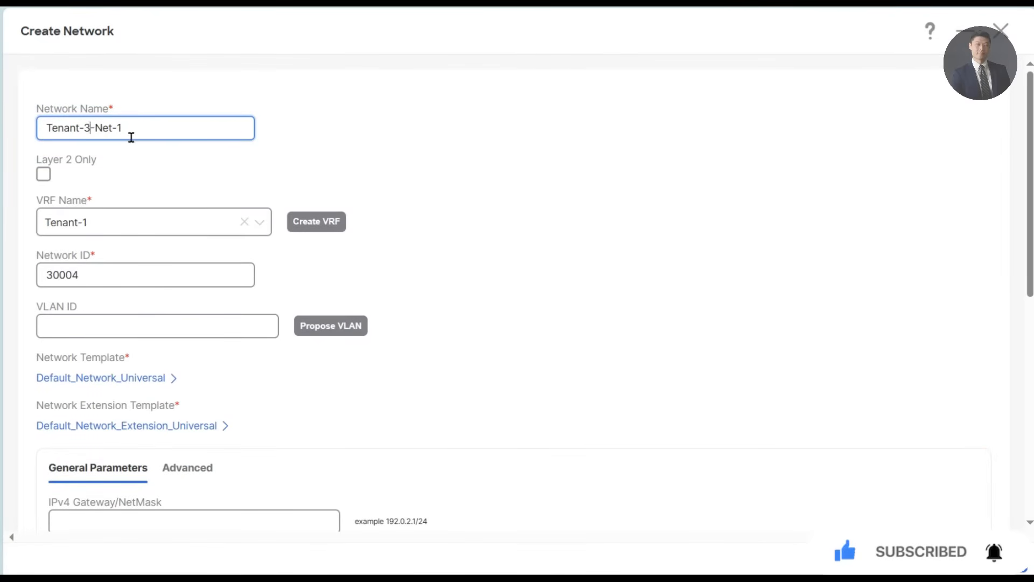
{"action": "left_click", "coordinate": [121, 226]}
{"action": "left_click", "coordinate": [102, 305]}
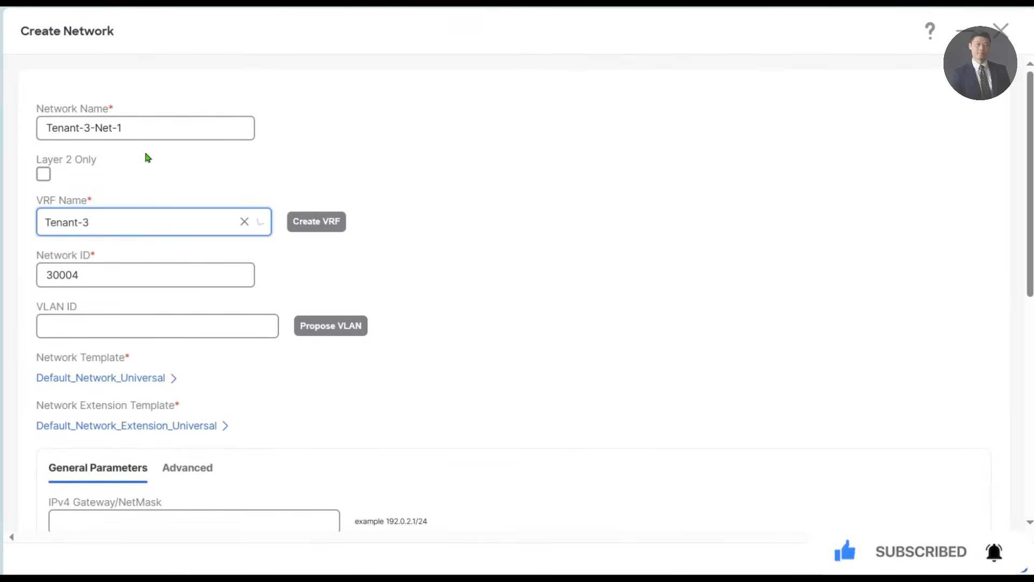
{"action": "left_click_drag", "start_coordinate": [125, 129], "coordinate": [40, 132]}
{"action": "left_click", "coordinate": [331, 326]}
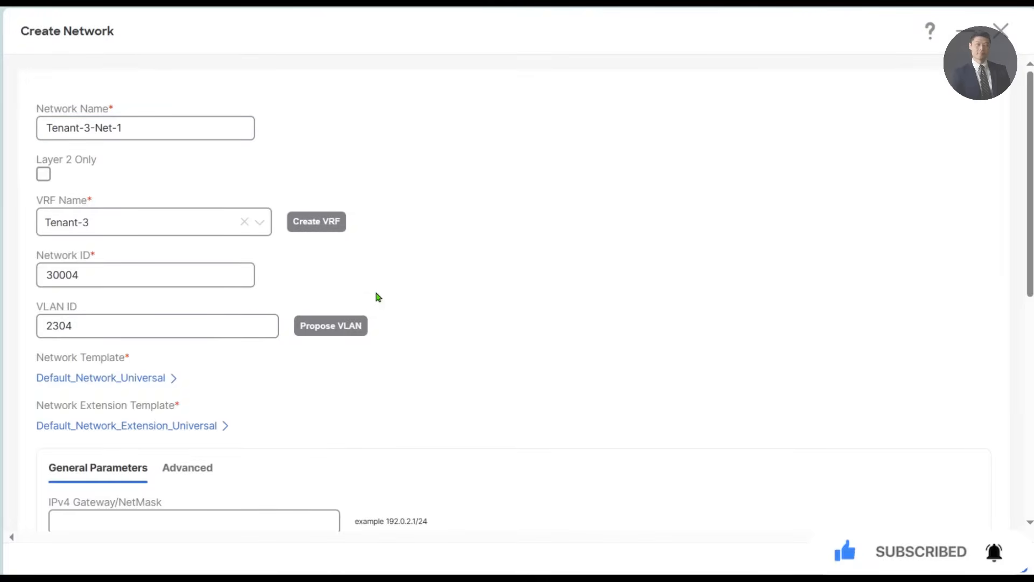
- Set the IPv4 gateway of Tenant-3-Net-1 to 192.168.3.254/24 and create the network
{"action": "scroll", "coordinate": [330, 305], "scroll_direction": "down", "scroll_amount": 2}
{"action": "left_click", "coordinate": [201, 415]}
{"action": "type", "text": "192."}
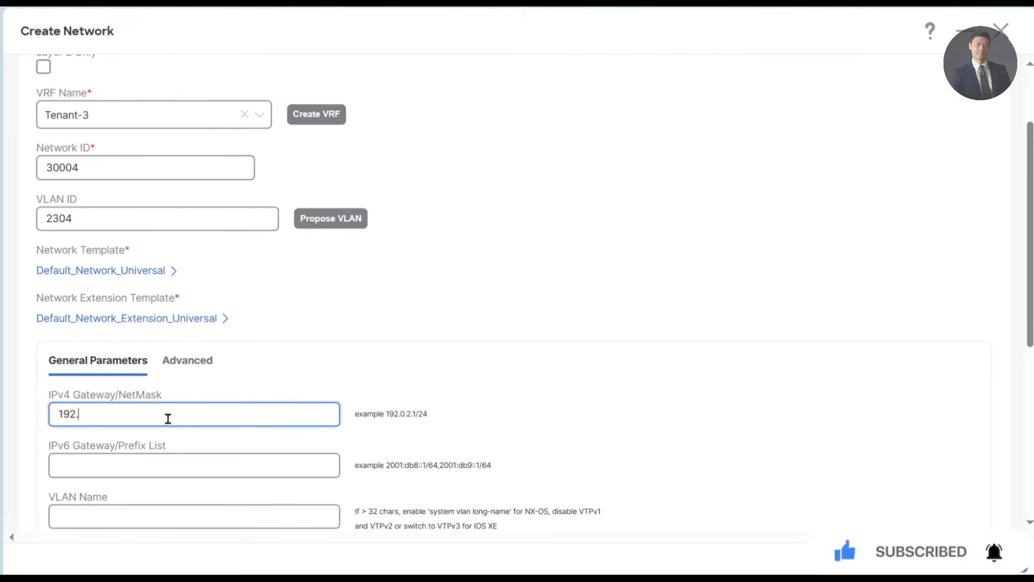
{"action": "type", "text": "168.3.254/24"}
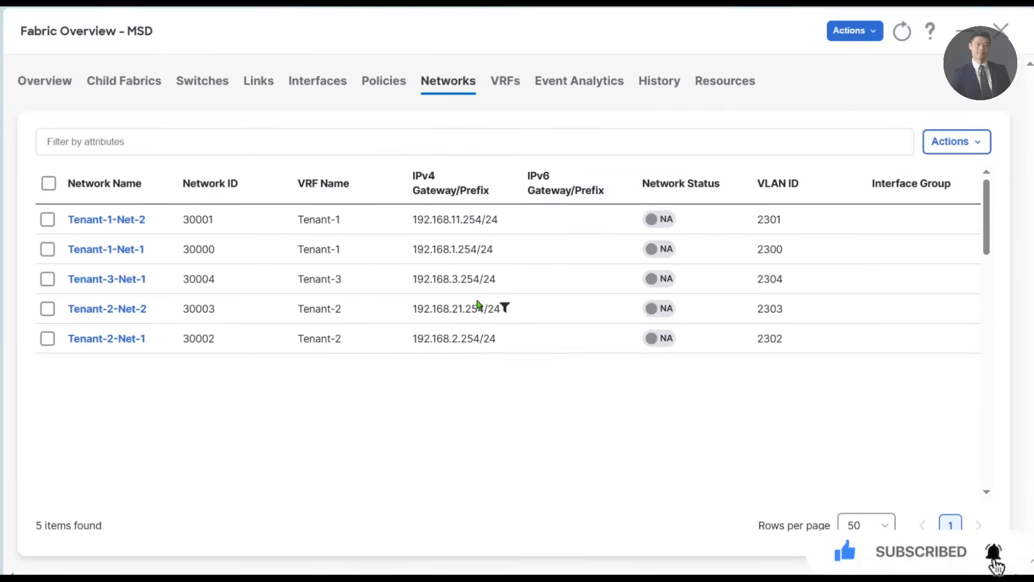
- Start a new network named Tenant-3-Net-2 in VRF Tenant-3 and assign the proposed VLAN ID 2305
{"action": "left_click", "coordinate": [957, 141]}
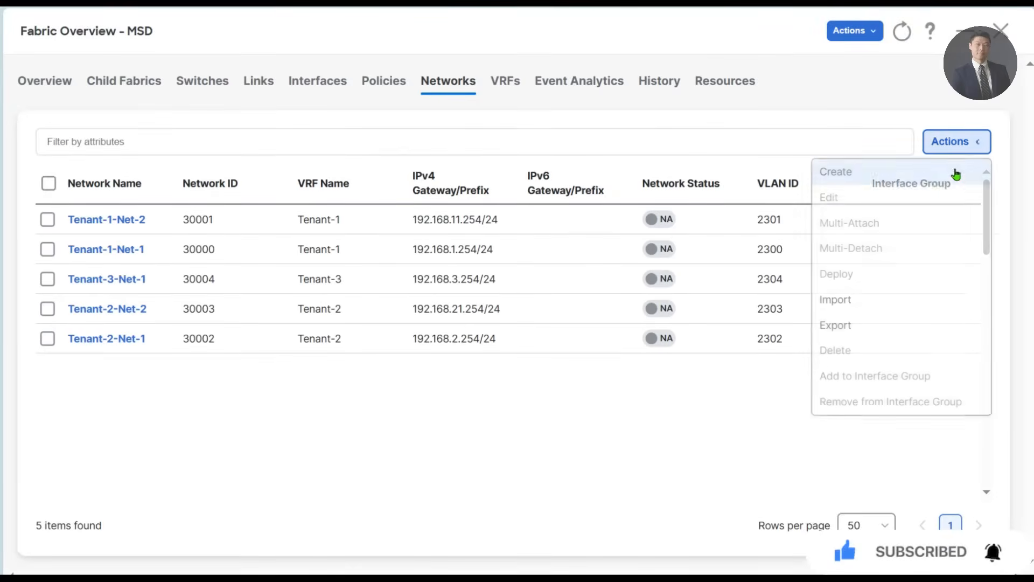
{"action": "left_click", "coordinate": [956, 170]}
{"action": "triple_click", "coordinate": [164, 129]}
{"action": "type", "text": "Tenant-3-Net-1"}
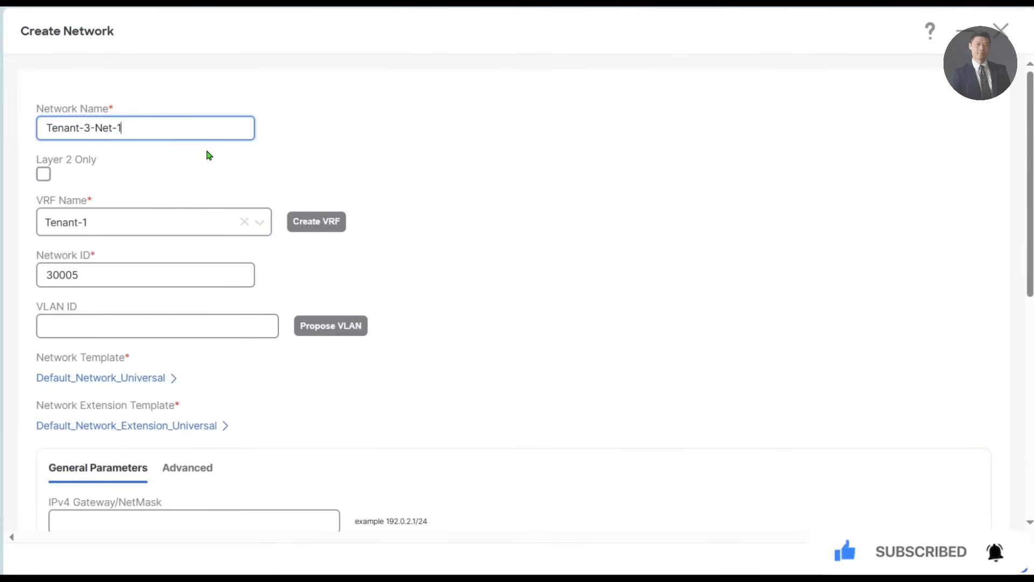
{"action": "left_click", "coordinate": [128, 226]}
{"action": "left_click", "coordinate": [102, 303]}
{"action": "left_click", "coordinate": [333, 329]}
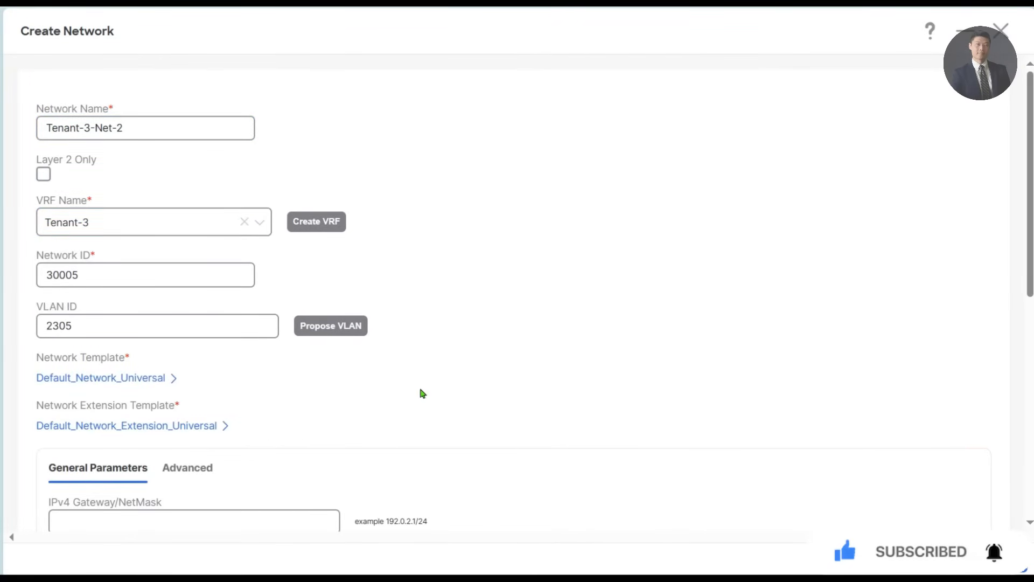
- Set the IPv4 gateway to 192.168.31.254/24, create Tenant-3-Net-2 and sort the networks by name in ascending order
{"action": "scroll", "coordinate": [422, 392], "scroll_direction": "down", "scroll_amount": 2}
{"action": "left_click", "coordinate": [218, 443]}
{"action": "type", "text": "192.16"}
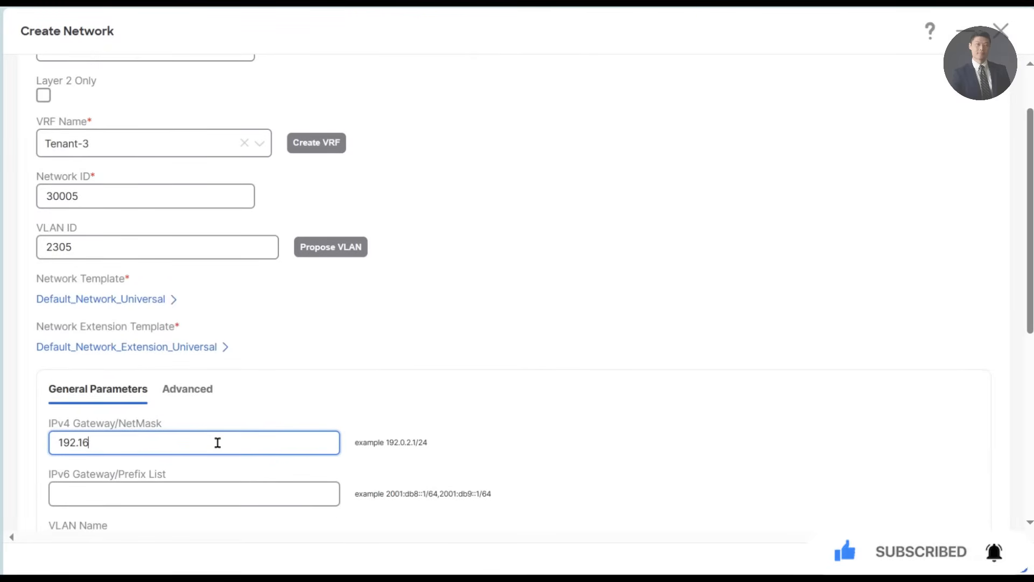
{"action": "type", "text": "8.31.254"}
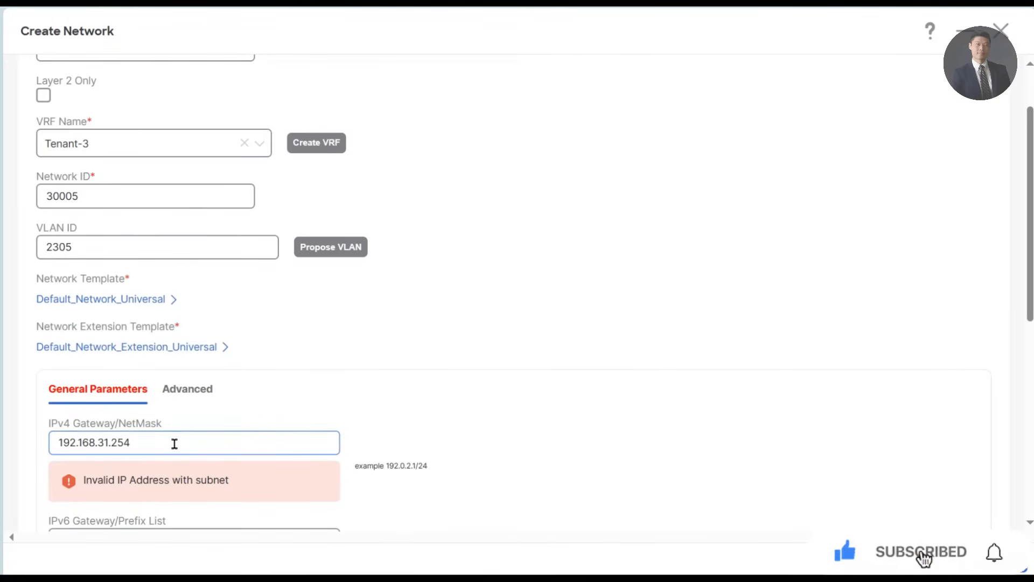
{"action": "type", "text": "/24"}
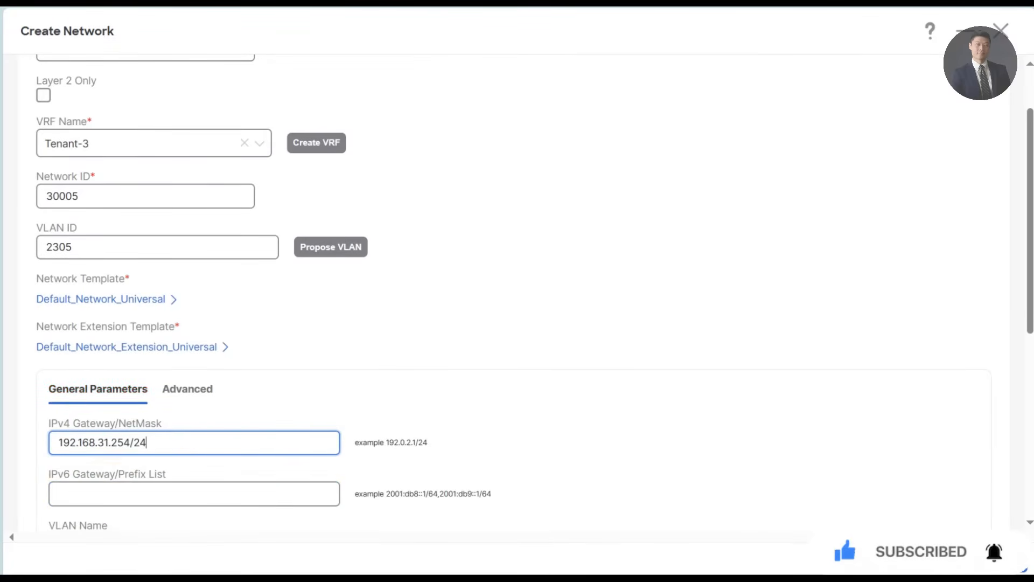
{"action": "left_click", "coordinate": [999, 558]}
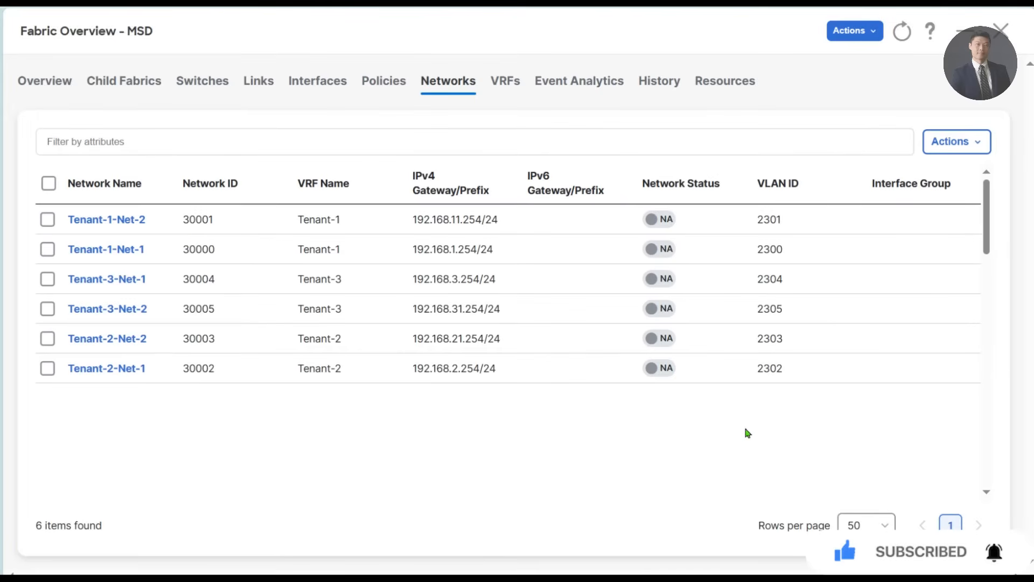
{"action": "left_click", "coordinate": [122, 193]}
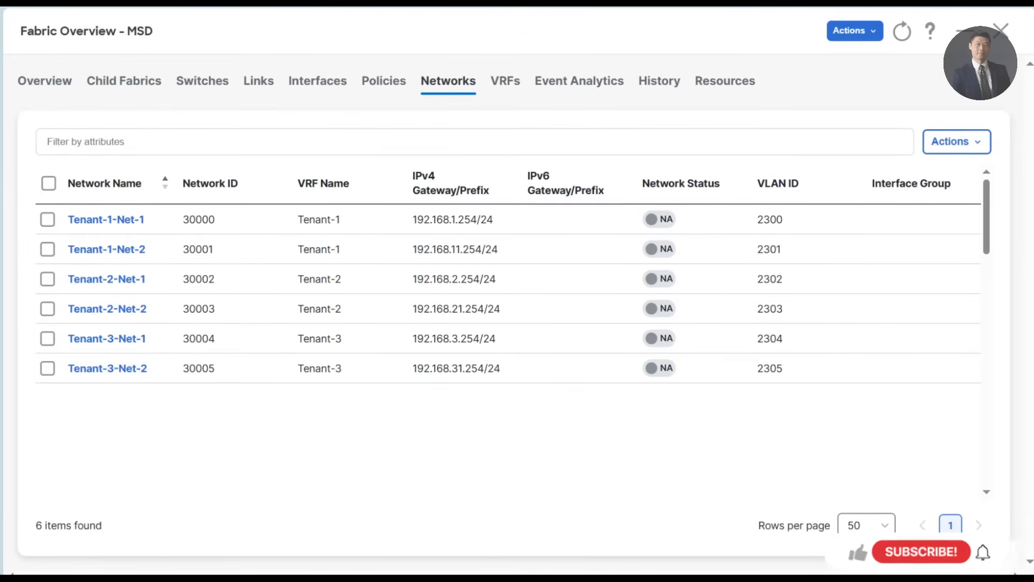
- Multi-attach the Tenant-1, Tenant-2 and Tenant-3 VRFs to all DC1 and DC2 switches, proceeding to full switch deploy
{"action": "left_click", "coordinate": [512, 80]}
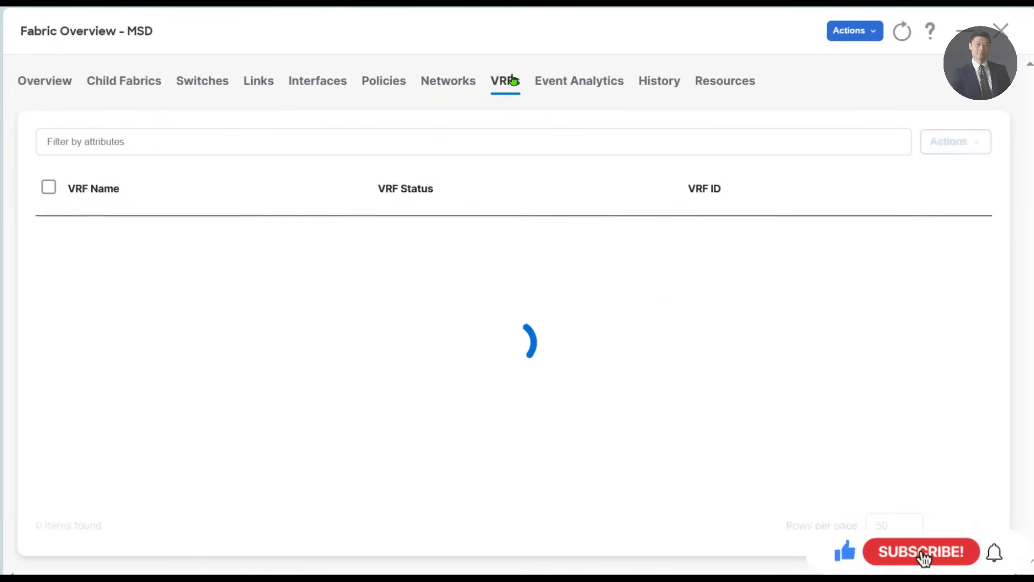
{"action": "left_click", "coordinate": [46, 186]}
{"action": "left_click", "coordinate": [938, 141]}
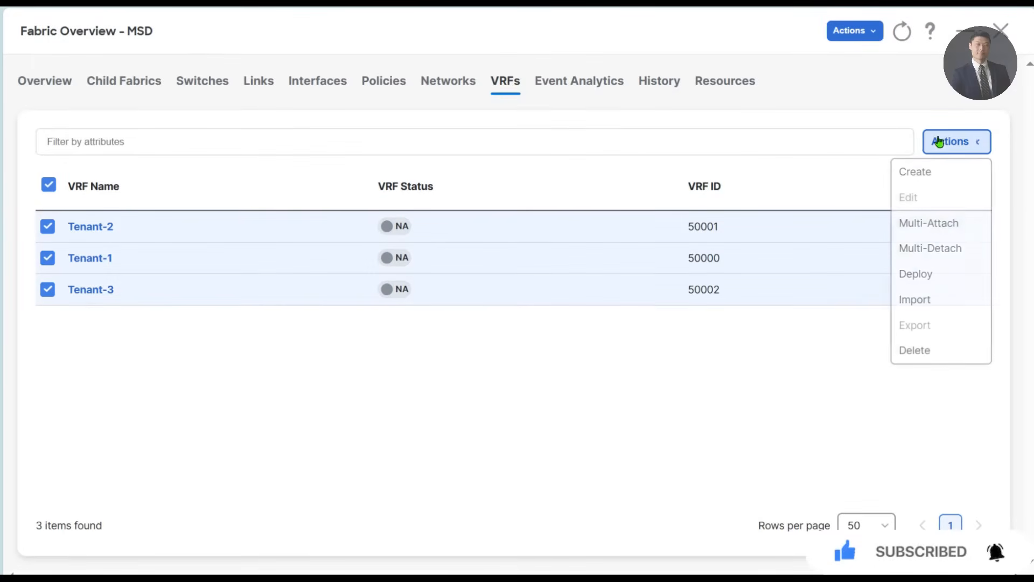
{"action": "left_click", "coordinate": [947, 225]}
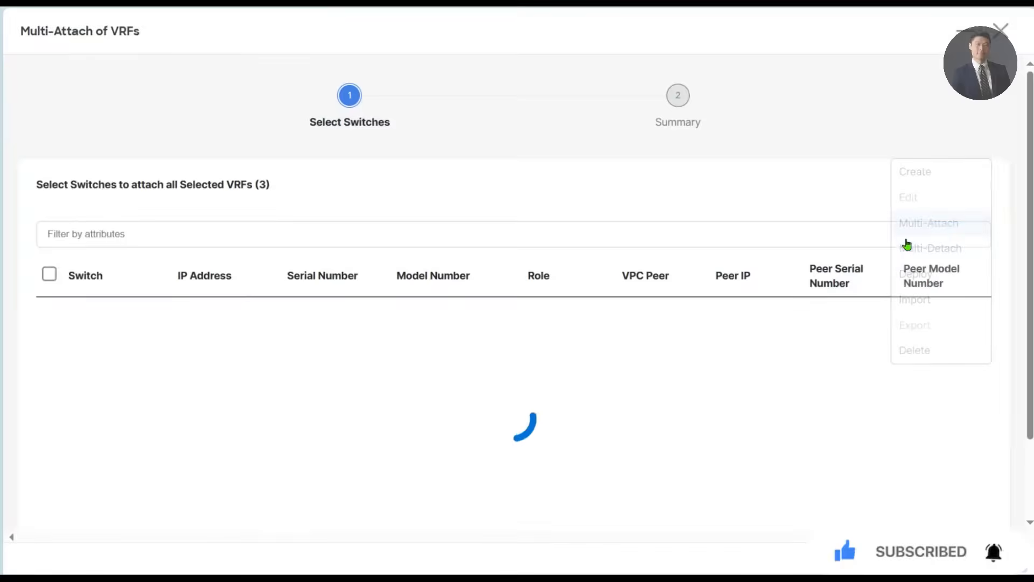
{"action": "left_click", "coordinate": [51, 279]}
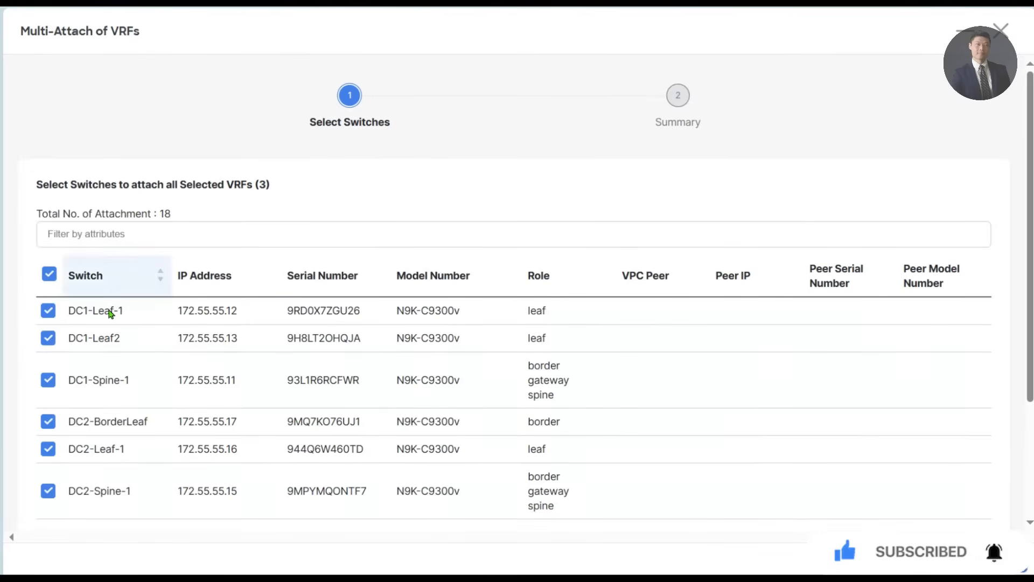
{"action": "scroll", "coordinate": [380, 362], "scroll_direction": "down", "scroll_amount": 1}
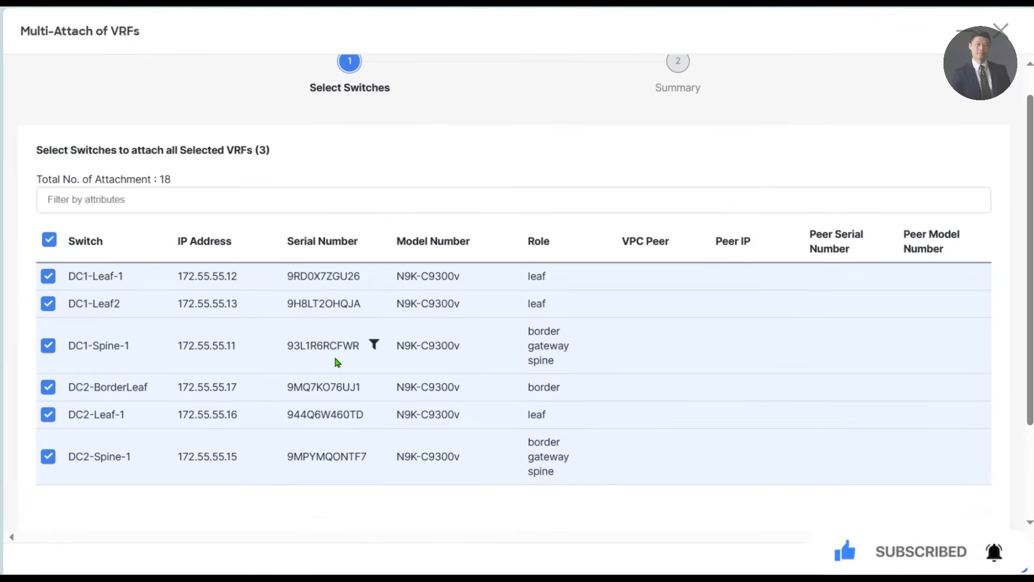
{"action": "left_click", "coordinate": [1002, 558]}
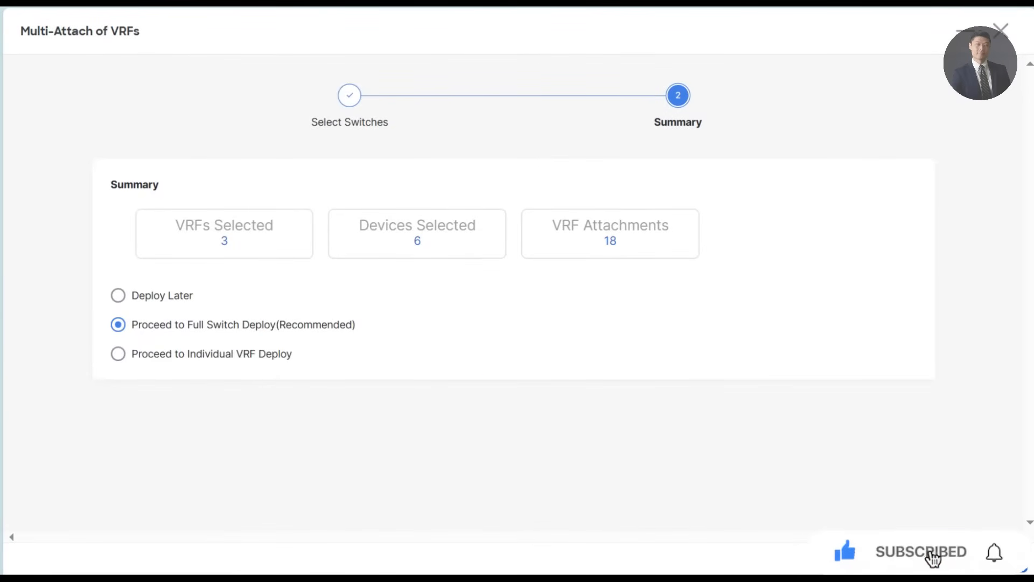
{"action": "left_click", "coordinate": [1002, 558]}
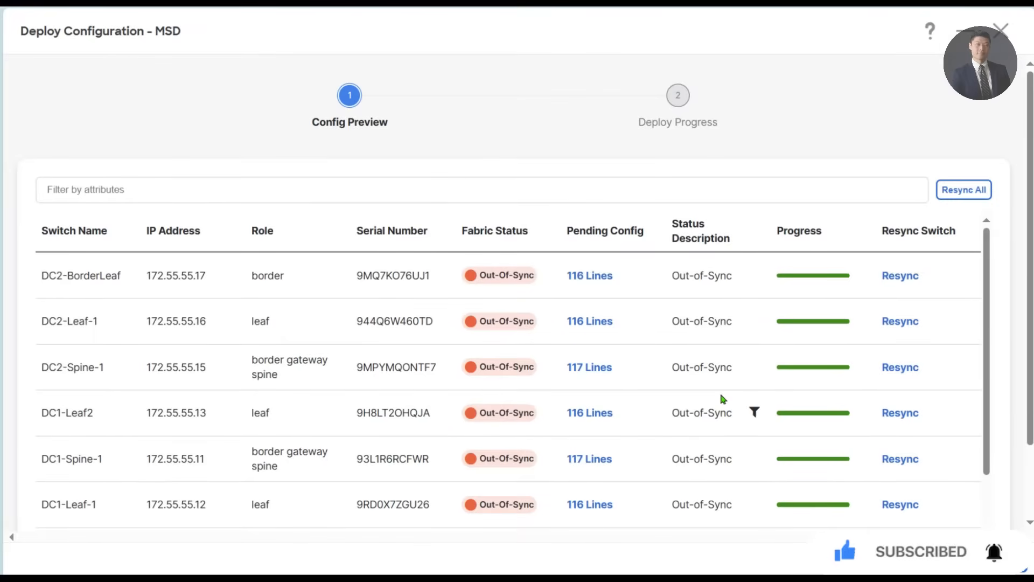
- Review the pending configuration of DC2-BorderLeaf and deploy the VRF configuration to all switches
{"action": "left_click", "coordinate": [590, 276]}
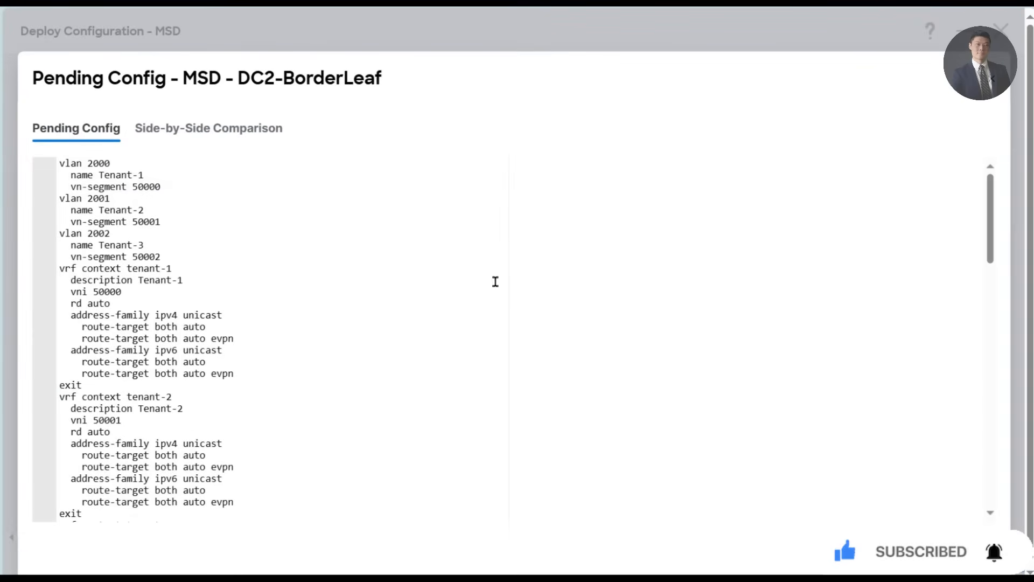
{"action": "scroll", "coordinate": [385, 321], "scroll_direction": "down", "scroll_amount": 5}
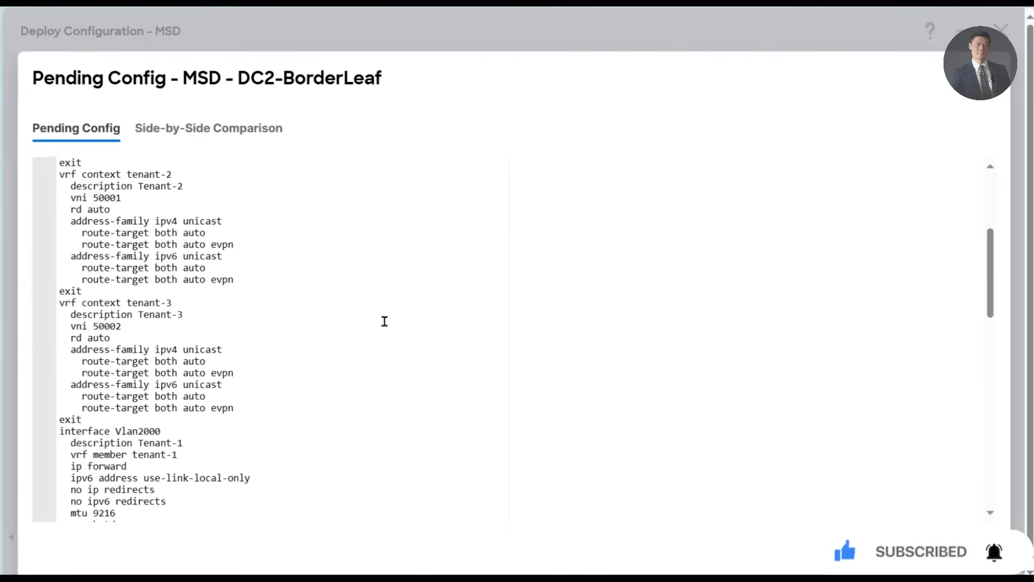
{"action": "scroll", "coordinate": [384, 321], "scroll_direction": "down", "scroll_amount": 8}
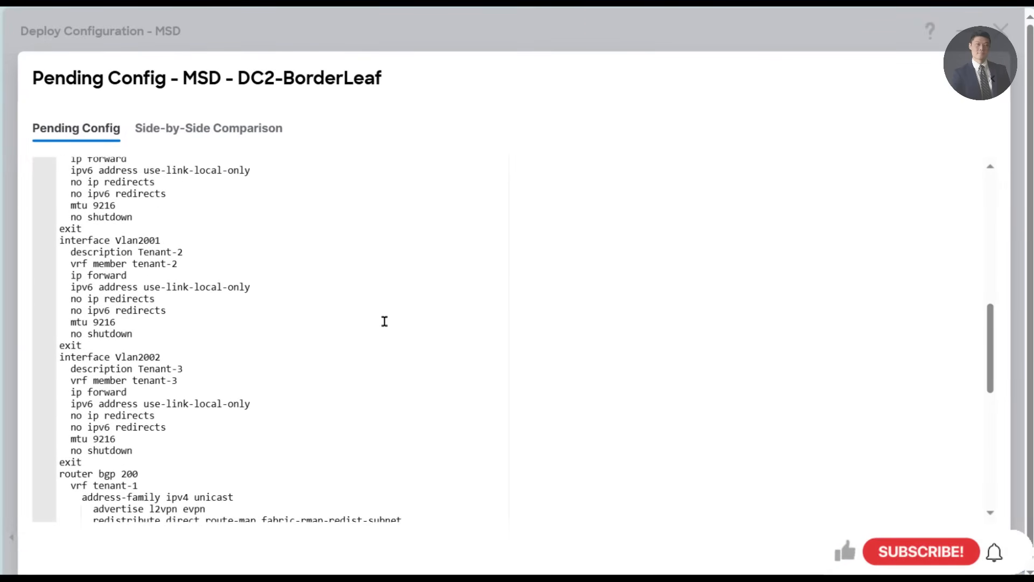
{"action": "scroll", "coordinate": [384, 321], "scroll_direction": "down", "scroll_amount": 8}
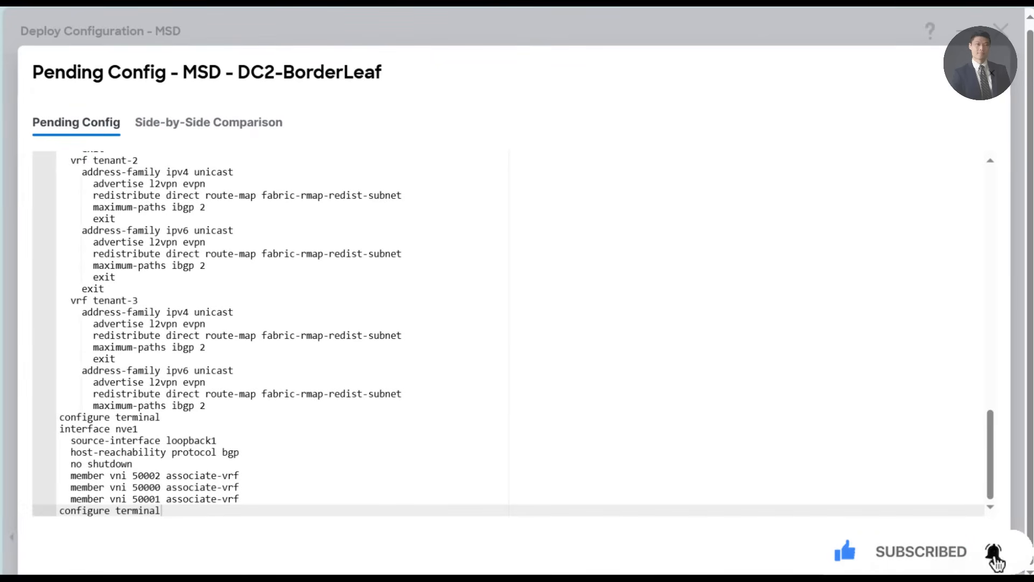
{"action": "left_click", "coordinate": [992, 73]}
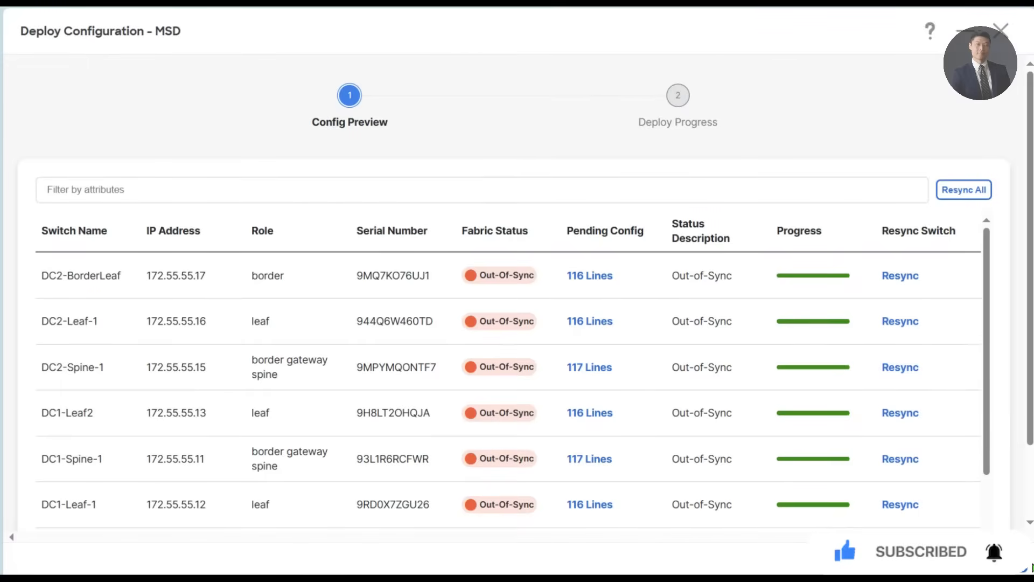
{"action": "left_click", "coordinate": [978, 558]}
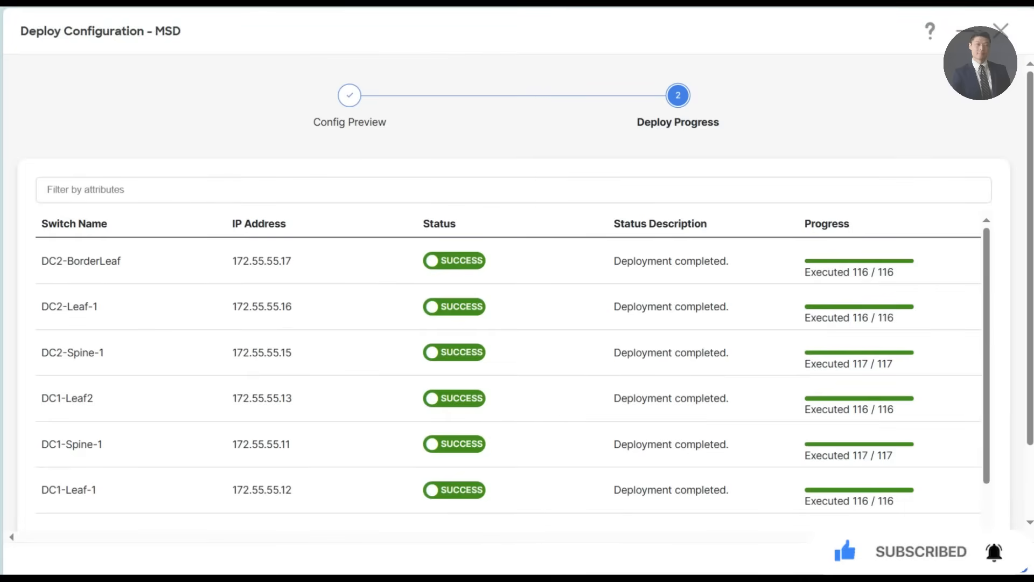
{"action": "left_click", "coordinate": [998, 558]}
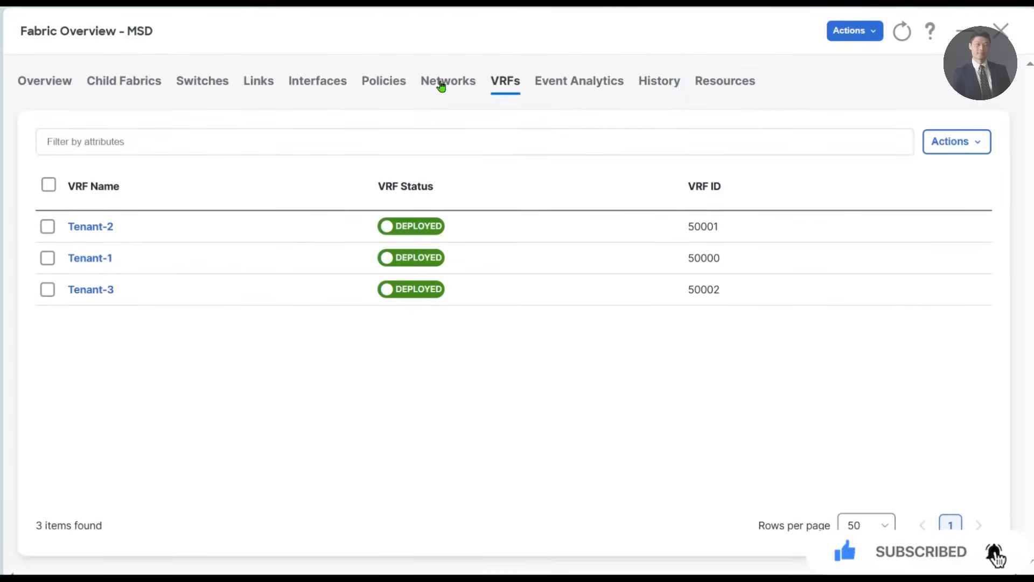
- Sort the MSD networks by name and multi-attach all six of them to all DC1 and DC2 switches
{"action": "left_click", "coordinate": [440, 83]}
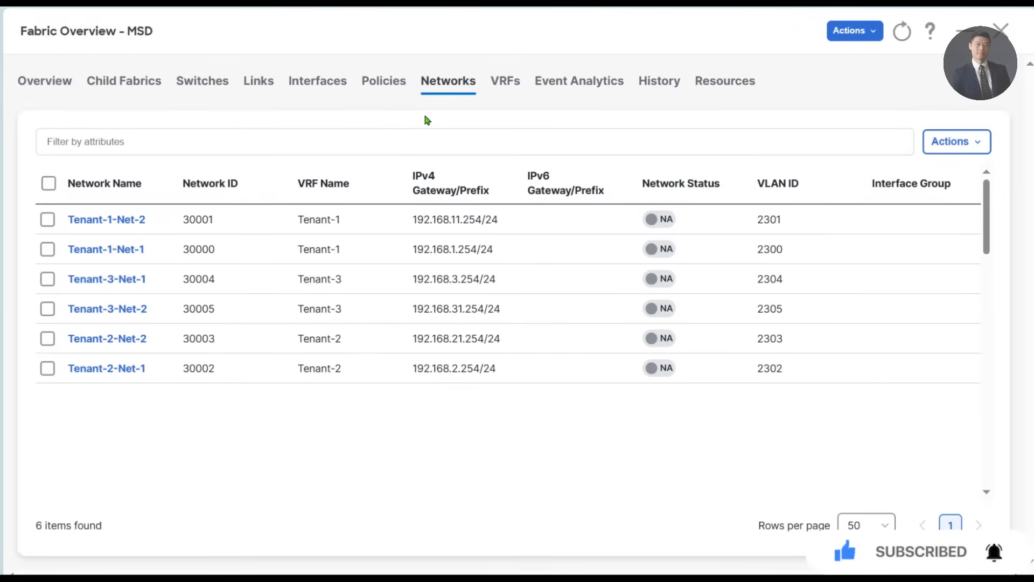
{"action": "left_click", "coordinate": [139, 181]}
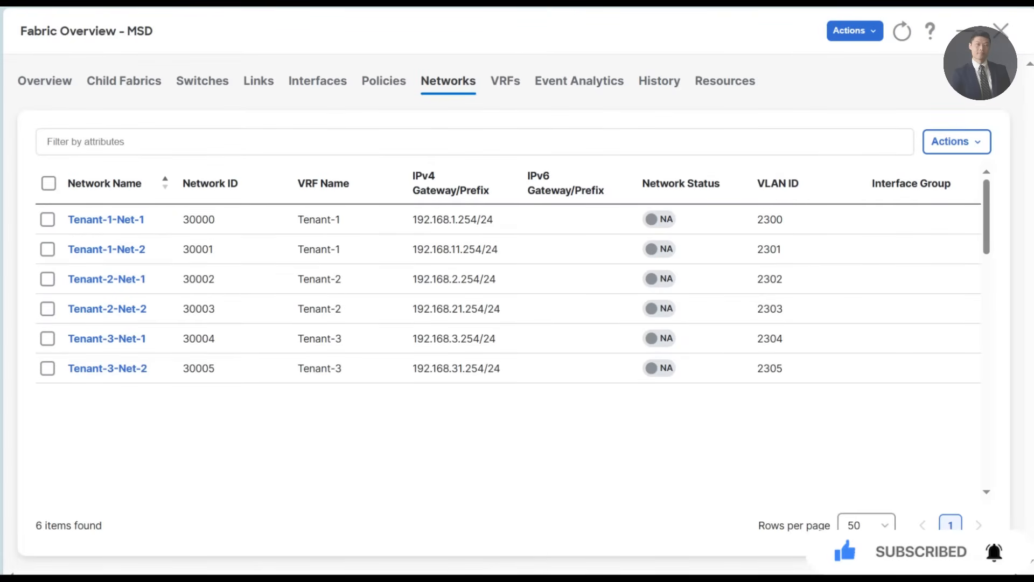
{"action": "left_click", "coordinate": [49, 183]}
{"action": "left_click", "coordinate": [954, 141]}
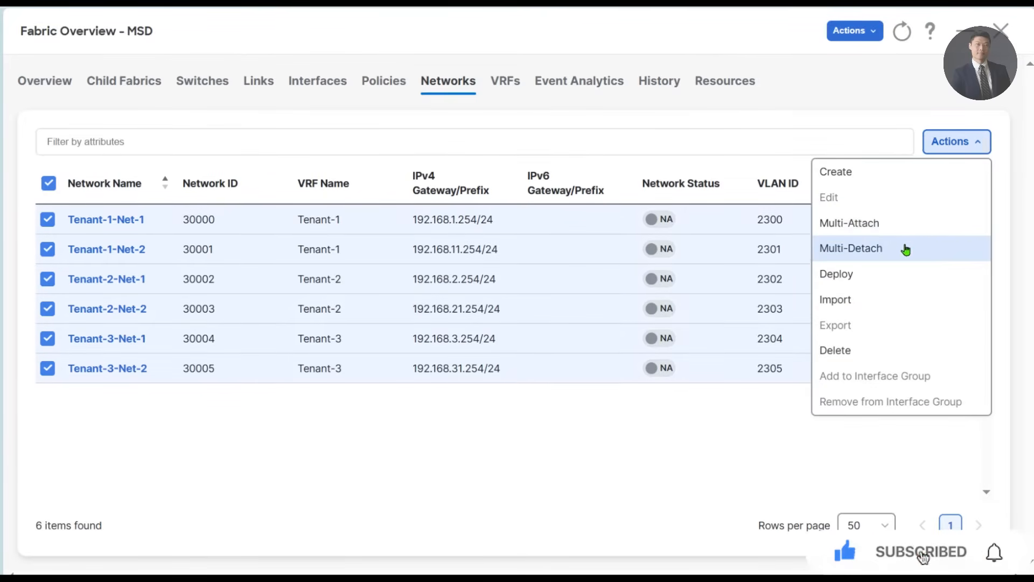
{"action": "left_click", "coordinate": [898, 227]}
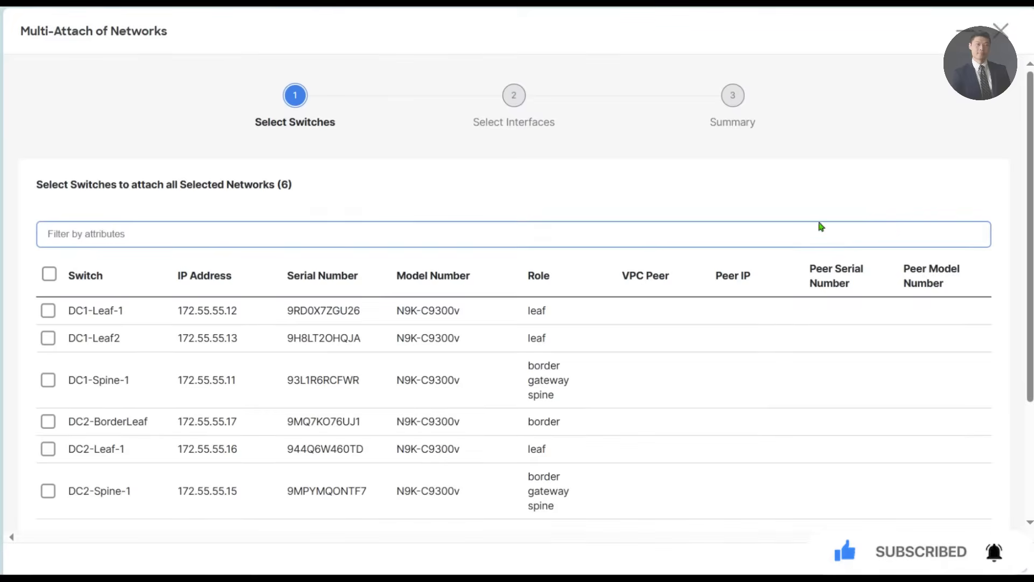
{"action": "scroll", "coordinate": [226, 280], "scroll_direction": "down", "scroll_amount": 2}
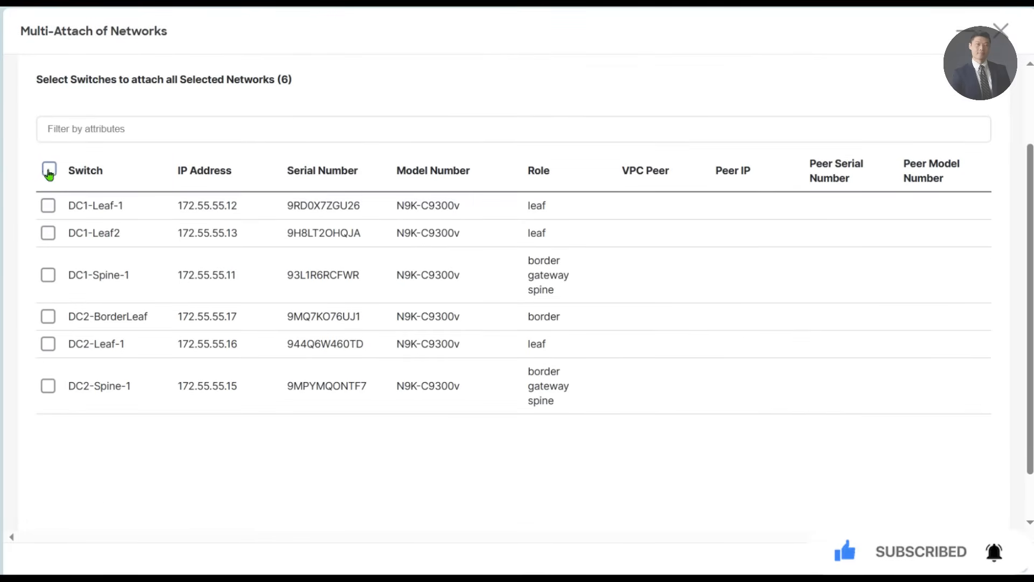
{"action": "left_click", "coordinate": [49, 169]}
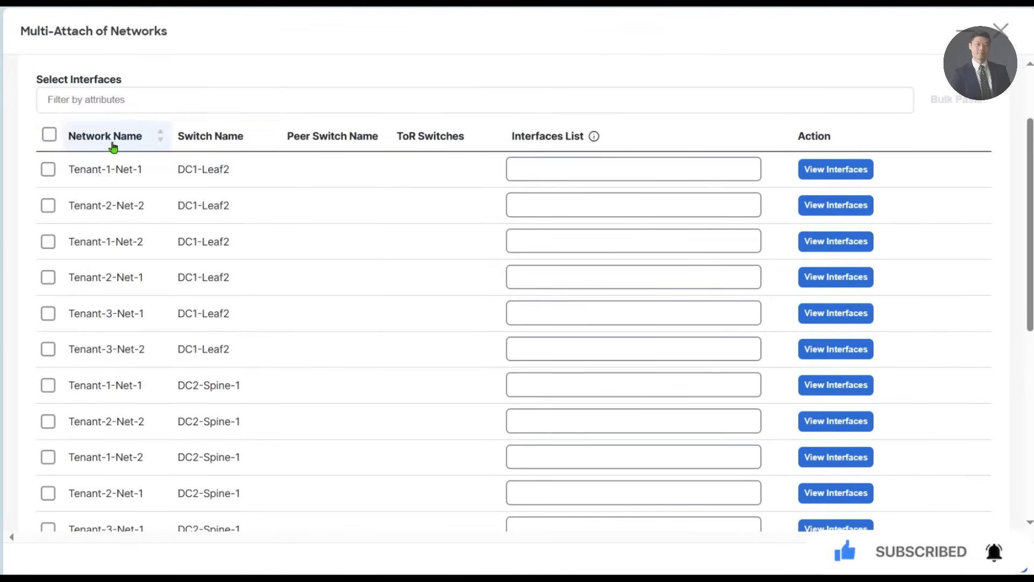
- Filter the network attachments to switch names containing Dc1-Leaf-1 and assign interface Ethernet1/2 to Tenant-1-Net-1
{"action": "left_click", "coordinate": [122, 99]}
{"action": "left_click", "coordinate": [101, 156]}
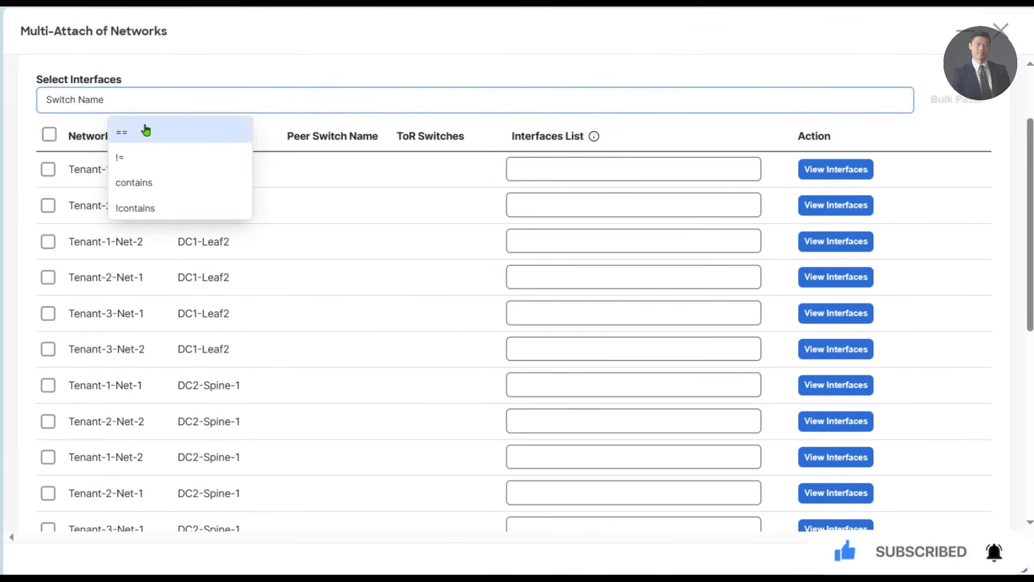
{"action": "left_click", "coordinate": [148, 184]}
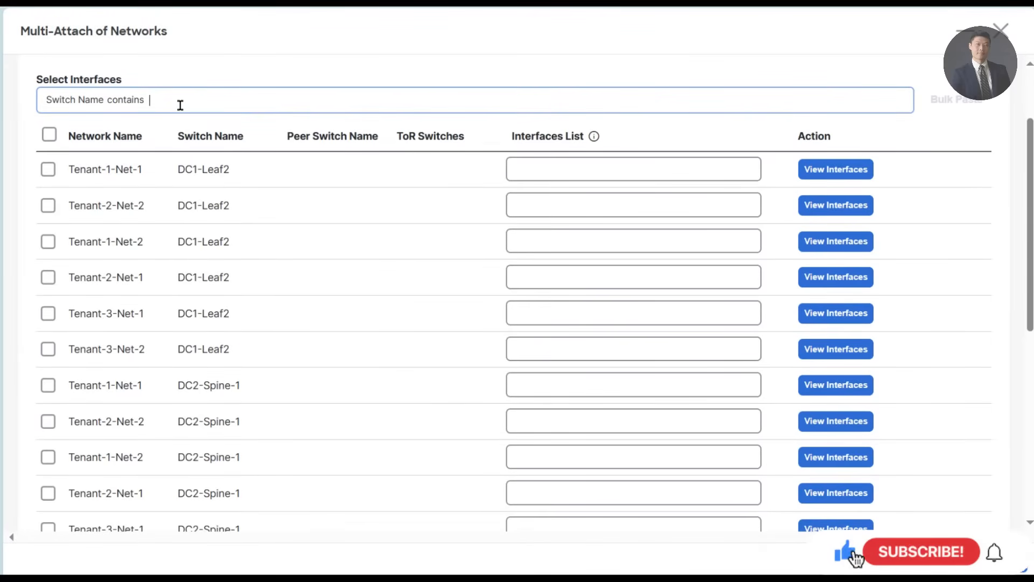
{"action": "type", "text": "Dc1"}
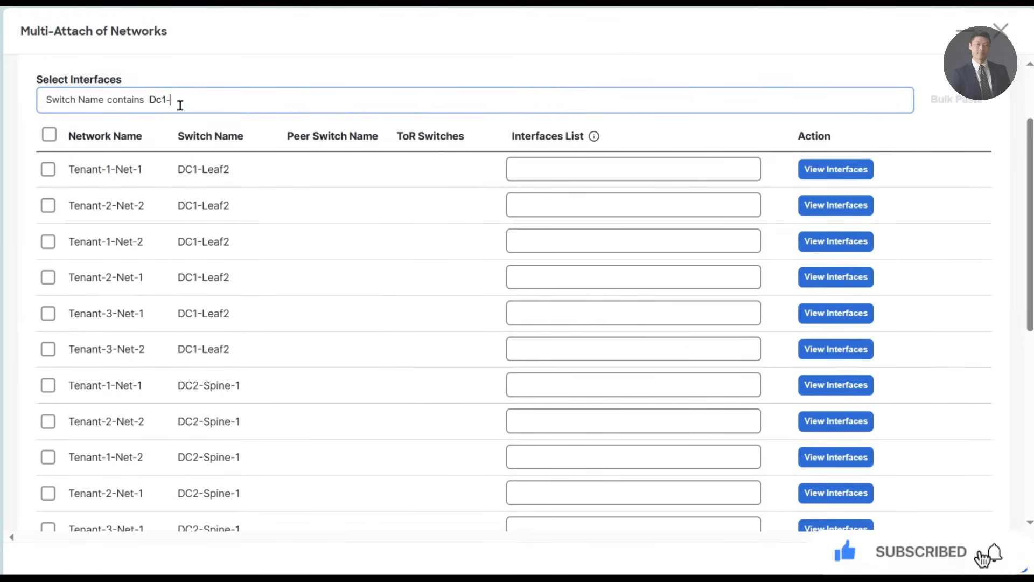
{"action": "type", "text": "-Leaf-1"}
{"action": "key", "text": "Return"}
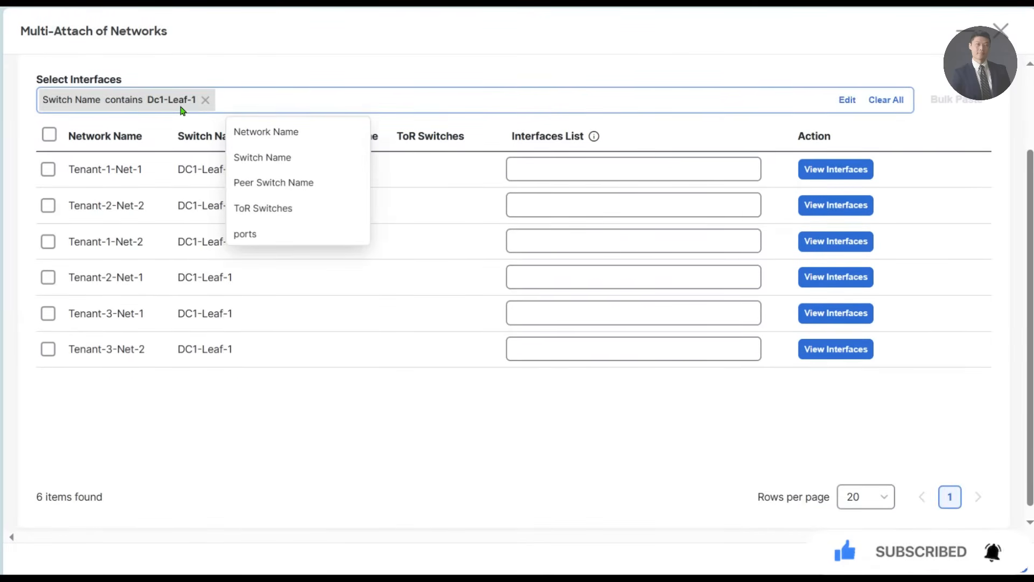
{"action": "left_click", "coordinate": [379, 474]}
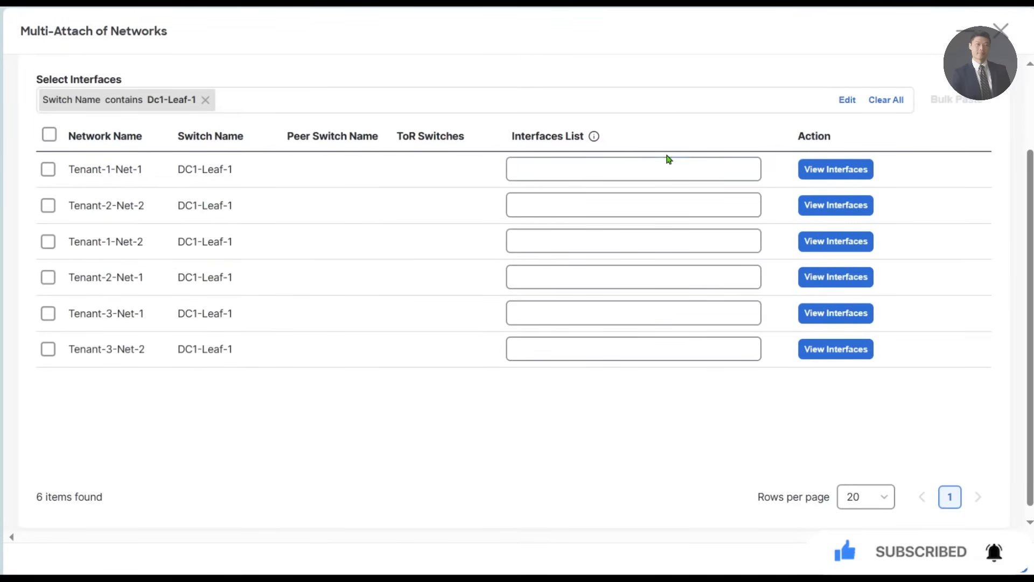
{"action": "left_click", "coordinate": [819, 168]}
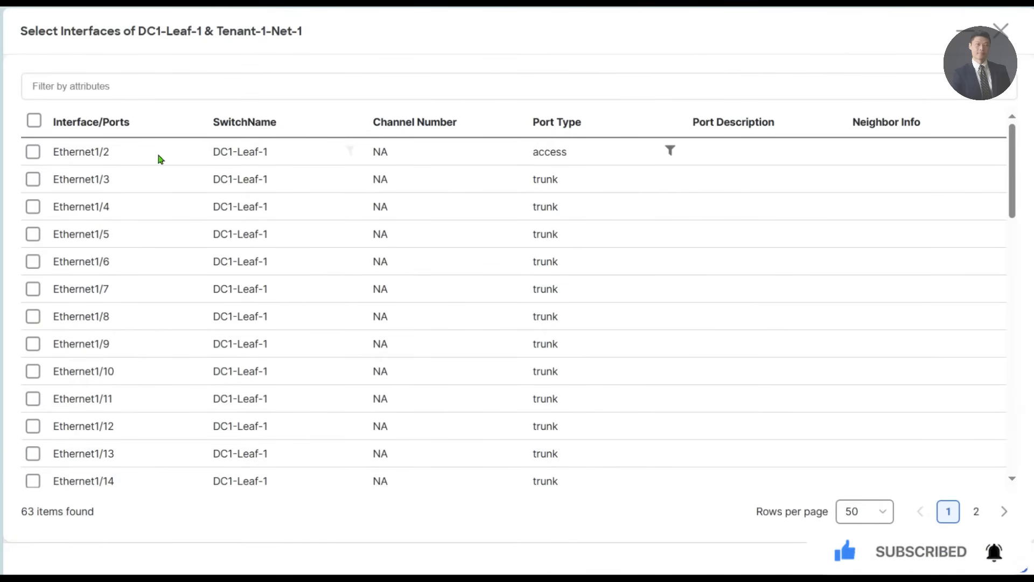
{"action": "left_click", "coordinate": [27, 153]}
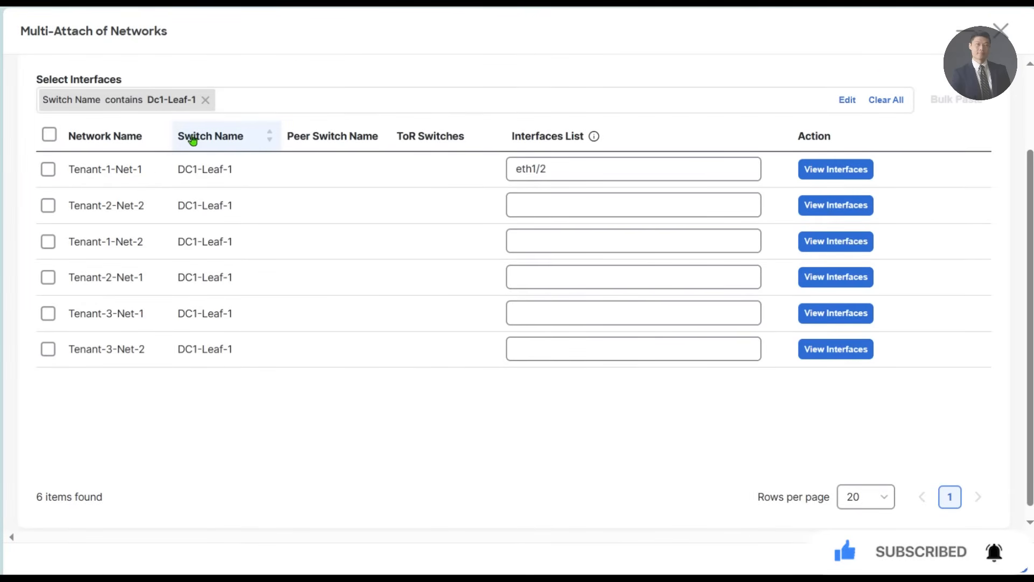
- Replace the current filter on the network attachments with switch names containing Leaf2
{"action": "left_click", "coordinate": [205, 100]}
{"action": "left_click", "coordinate": [206, 102]}
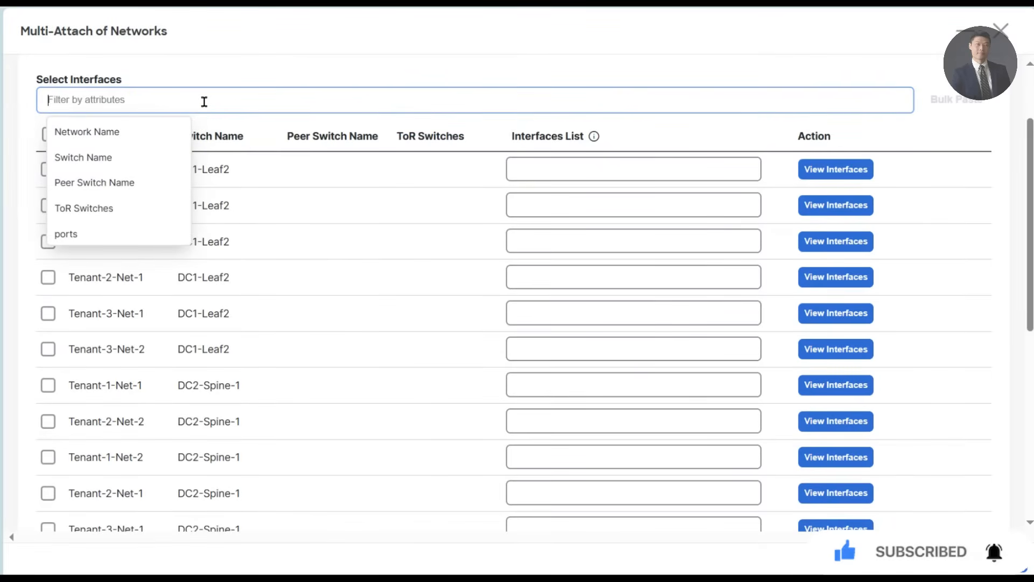
{"action": "left_click", "coordinate": [120, 157]}
{"action": "left_click", "coordinate": [143, 182]}
{"action": "type", "text": "Lef"}
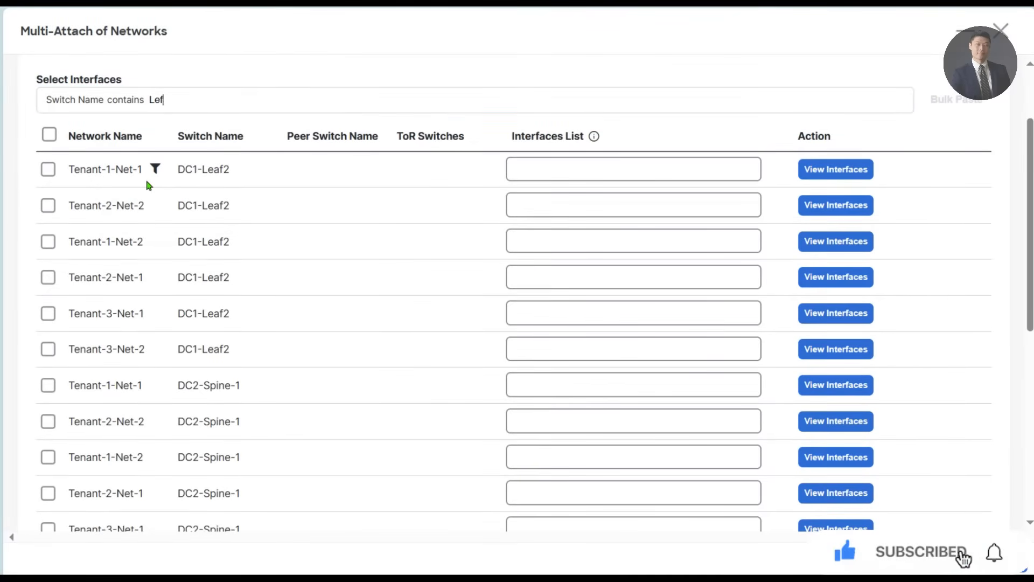
{"action": "key", "text": "BackSpace"}
{"action": "type", "text": "af"}
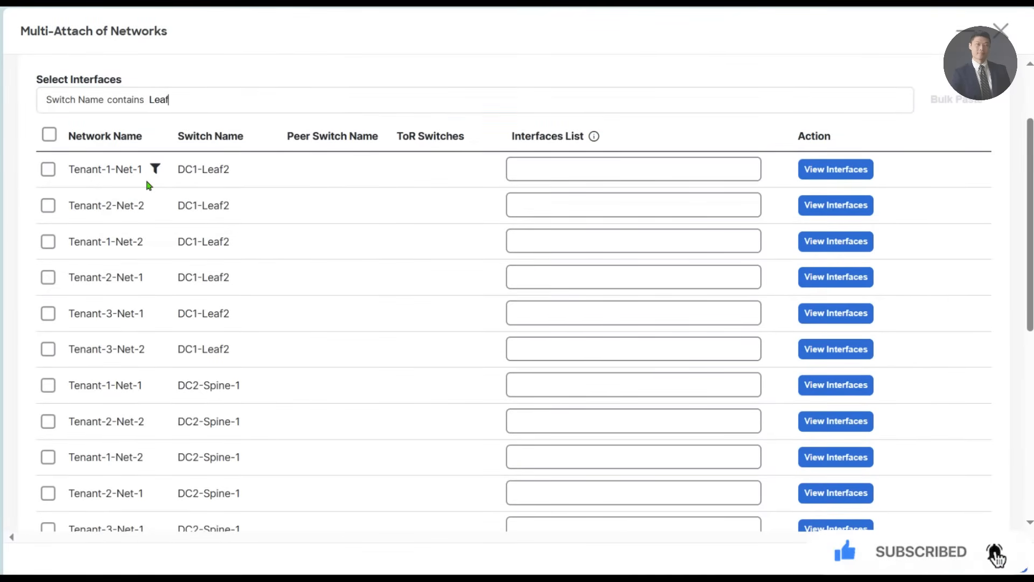
{"action": "type", "text": "2"}
{"action": "key", "text": "Return"}
{"action": "left_click", "coordinate": [270, 403]}
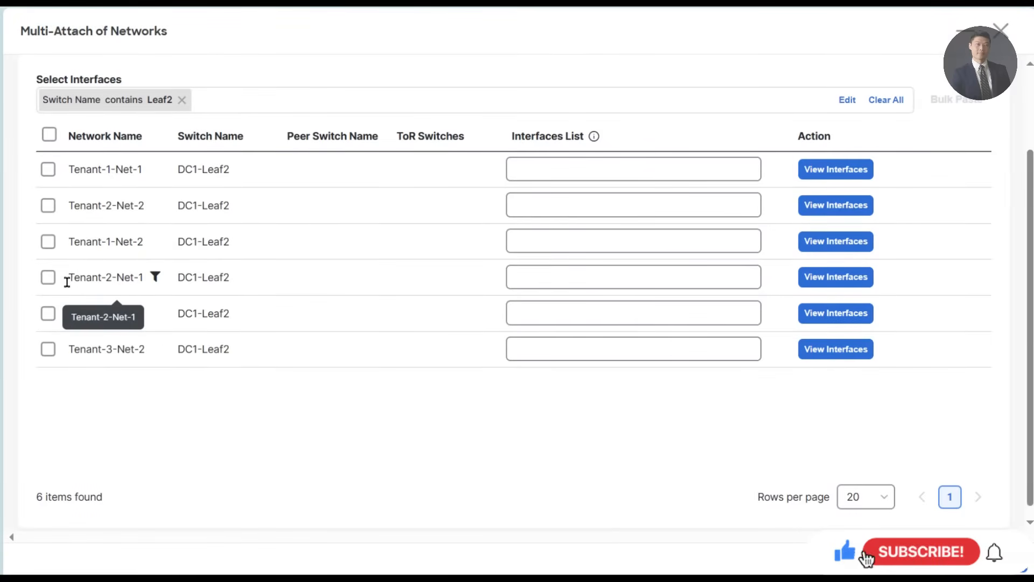
- On DC1-Leaf2, assign interface Ethernet1/2 to Tenant-2-Net-1 and Ethernet1/3 to Tenant-1-Net-1
{"action": "left_click", "coordinate": [849, 284]}
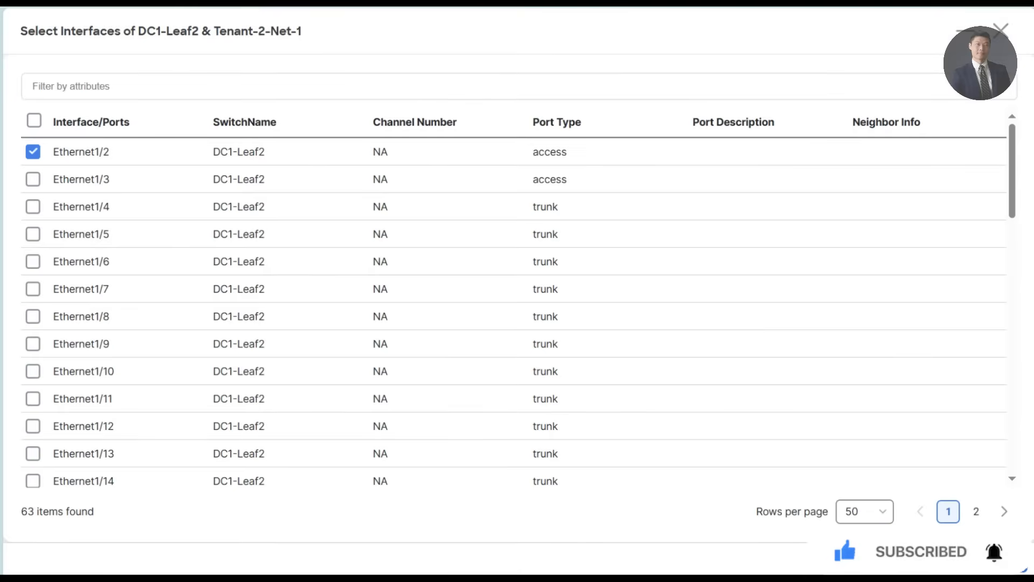
{"action": "left_click", "coordinate": [1005, 559]}
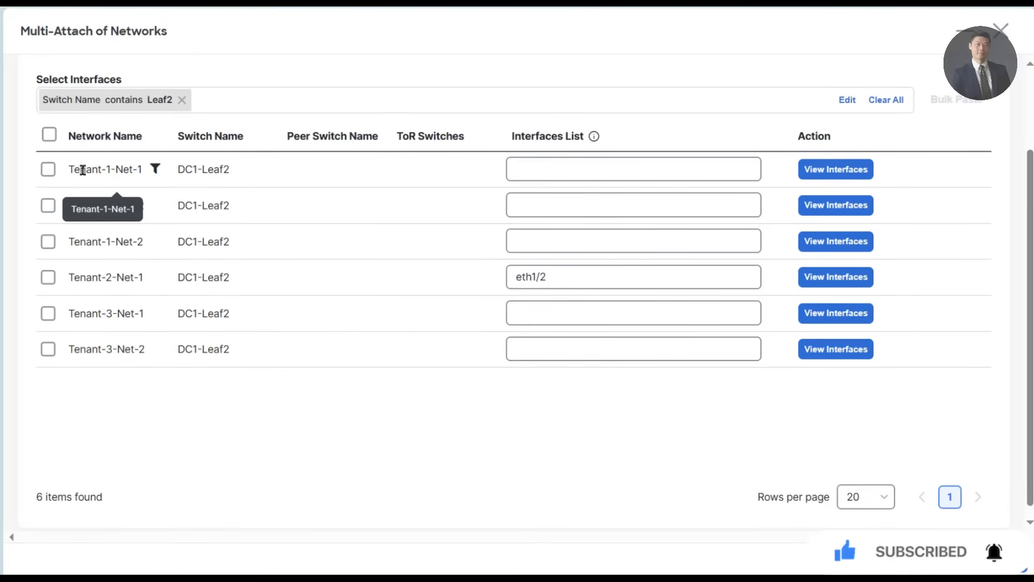
{"action": "left_click", "coordinate": [848, 173]}
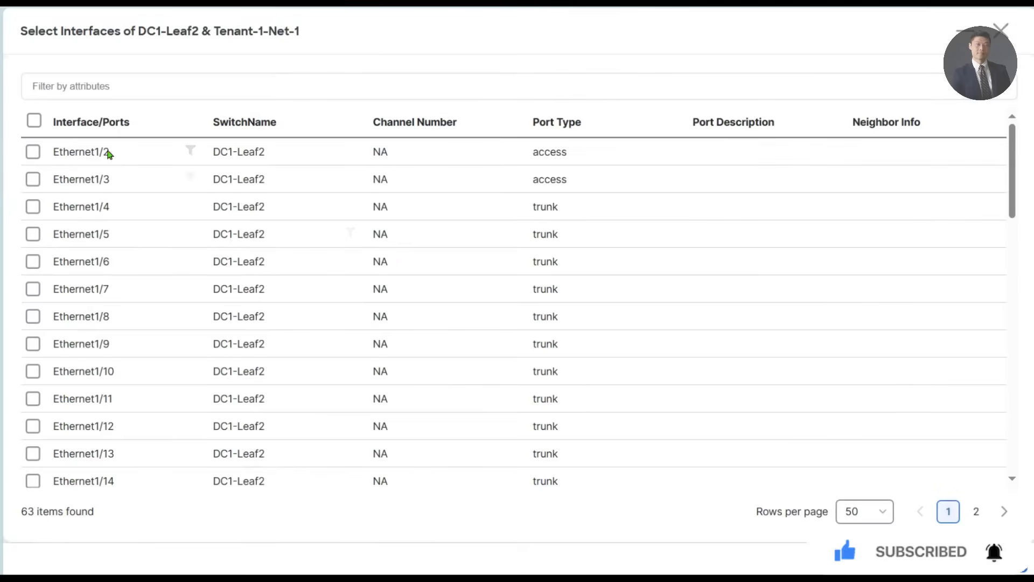
{"action": "left_click", "coordinate": [127, 87]}
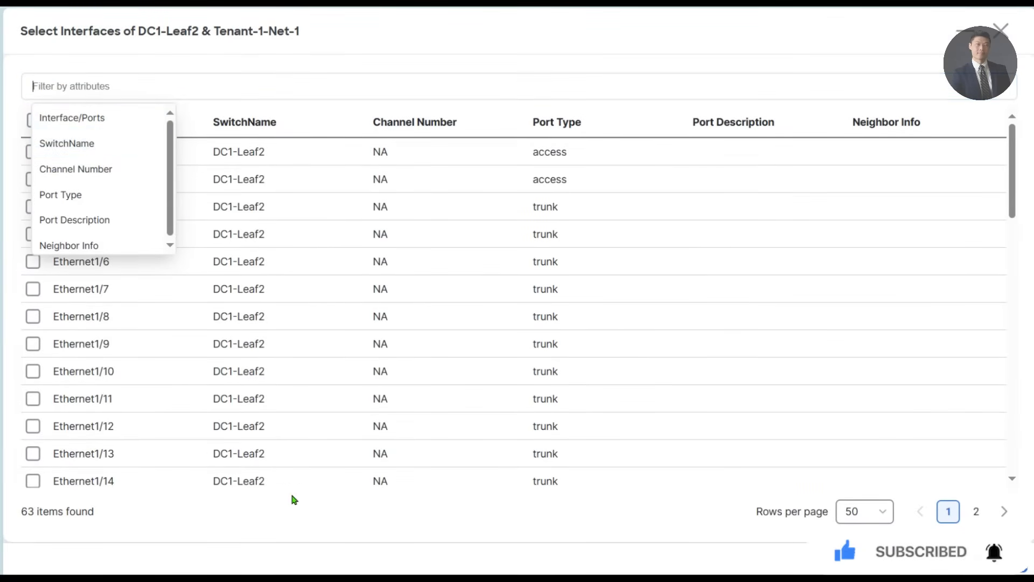
{"action": "left_click", "coordinate": [303, 534]}
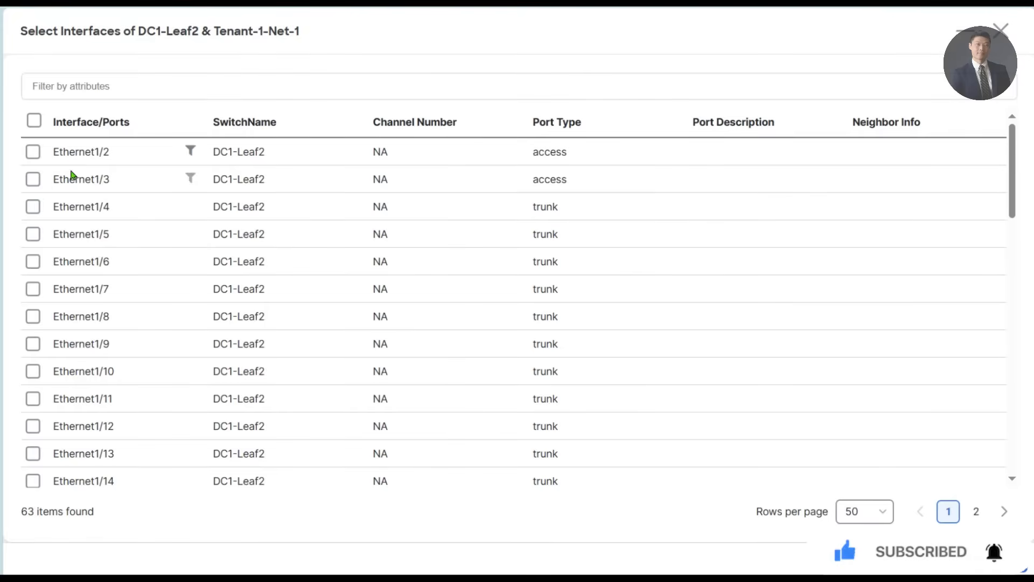
{"action": "left_click", "coordinate": [33, 180]}
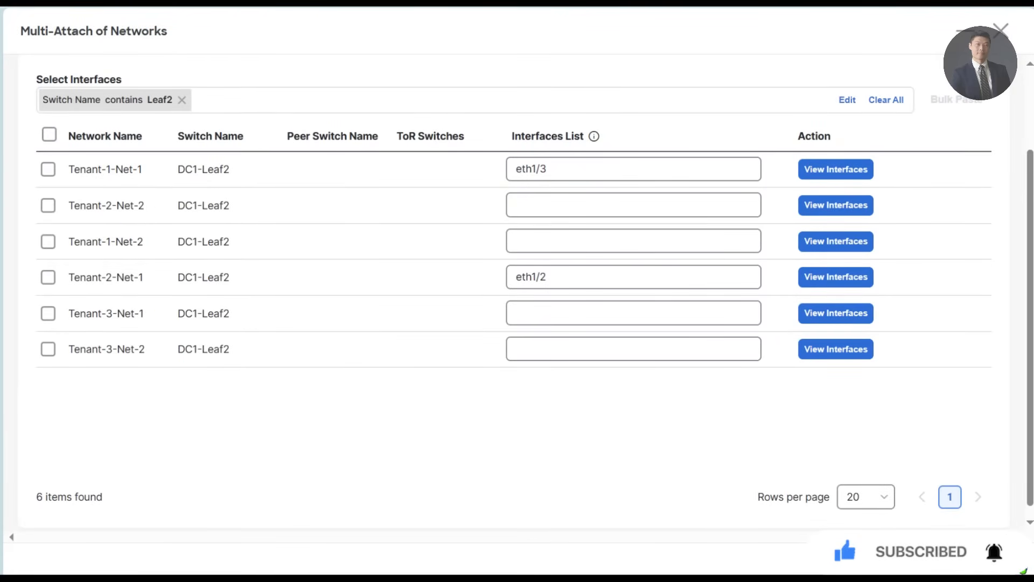
- Replace the Leaf2 filter on the network attachments with switch names containing DC2-Leaf
{"action": "left_click", "coordinate": [181, 100]}
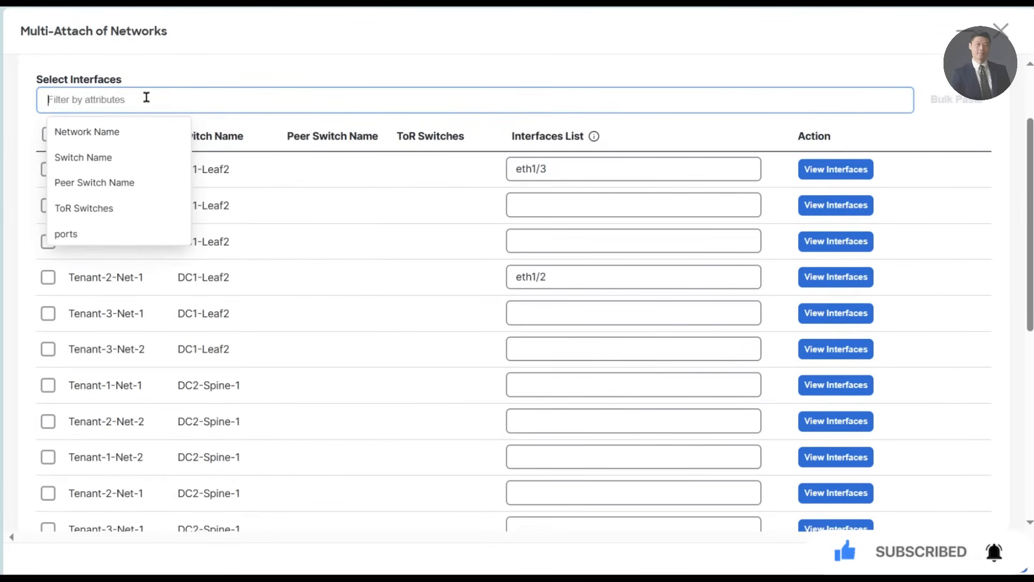
{"action": "left_click", "coordinate": [114, 157]}
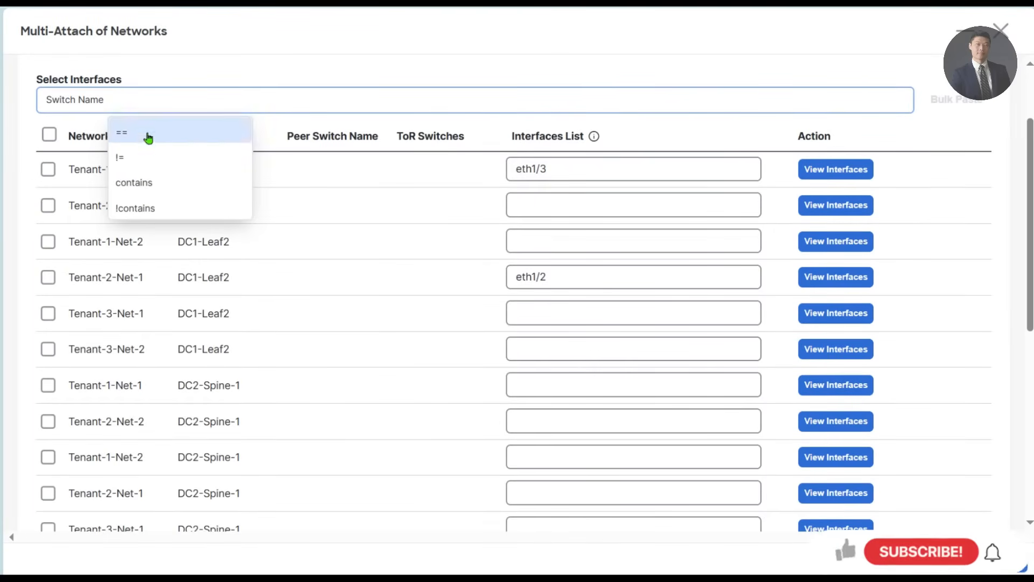
{"action": "left_click", "coordinate": [148, 183]}
{"action": "type", "text": "DC2-IEA"}
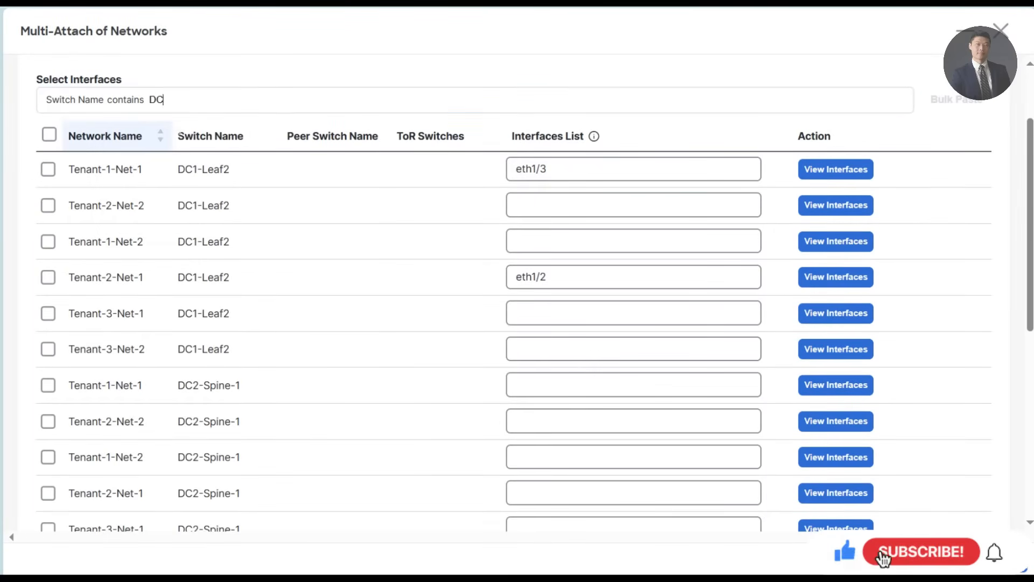
{"action": "key", "text": "BackSpace"}
{"action": "key", "text": "BackSpace"}
{"action": "key", "text": "BackSpace"}
{"action": "key", "text": "BackSpace"}
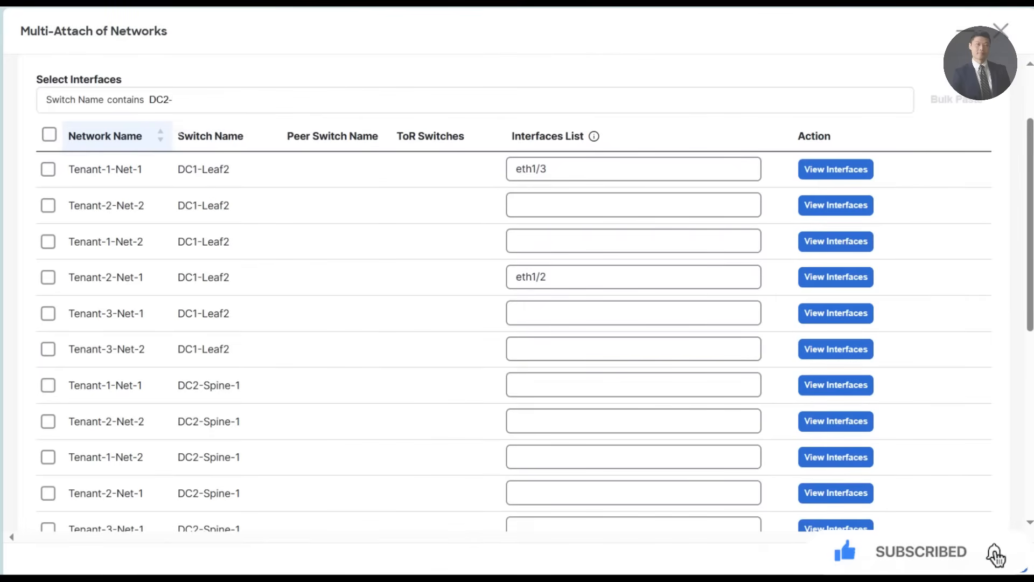
{"action": "type", "text": "-Leaf"}
{"action": "key", "text": "Return"}
{"action": "left_click", "coordinate": [349, 499]}
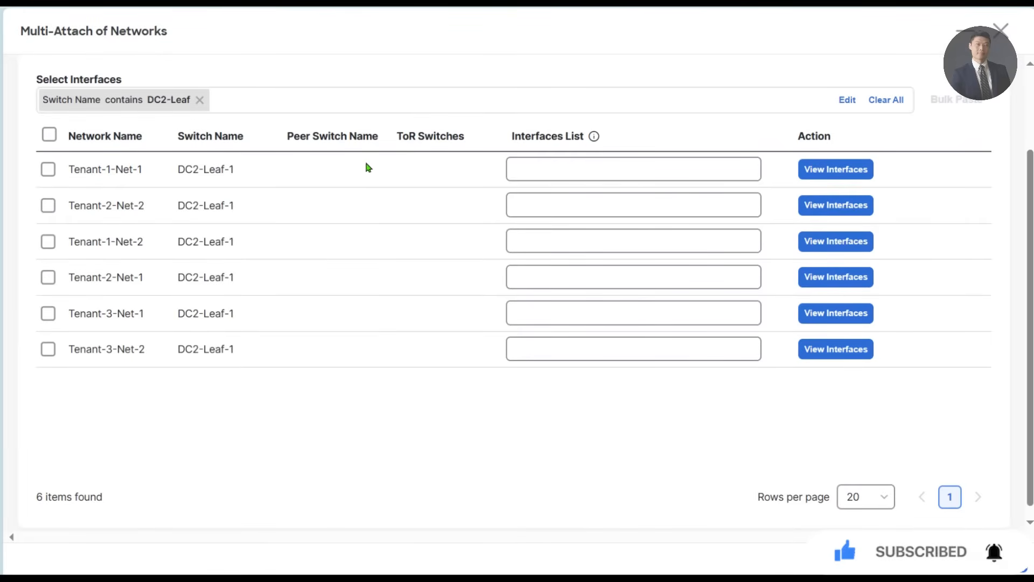
- On DC2-Leaf-1, assign Ethernet1/2 to Tenant-1-Net-1 and Ethernet1/3 to Tenant-3-Net-1, proceeding to the MSD configuration deployment
{"action": "left_click", "coordinate": [869, 171]}
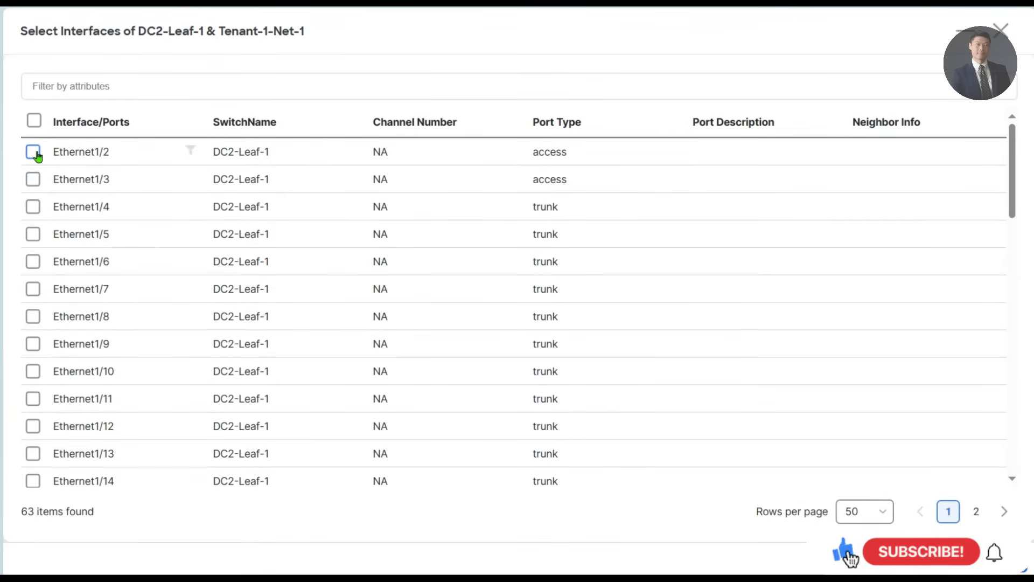
{"action": "left_click", "coordinate": [34, 154]}
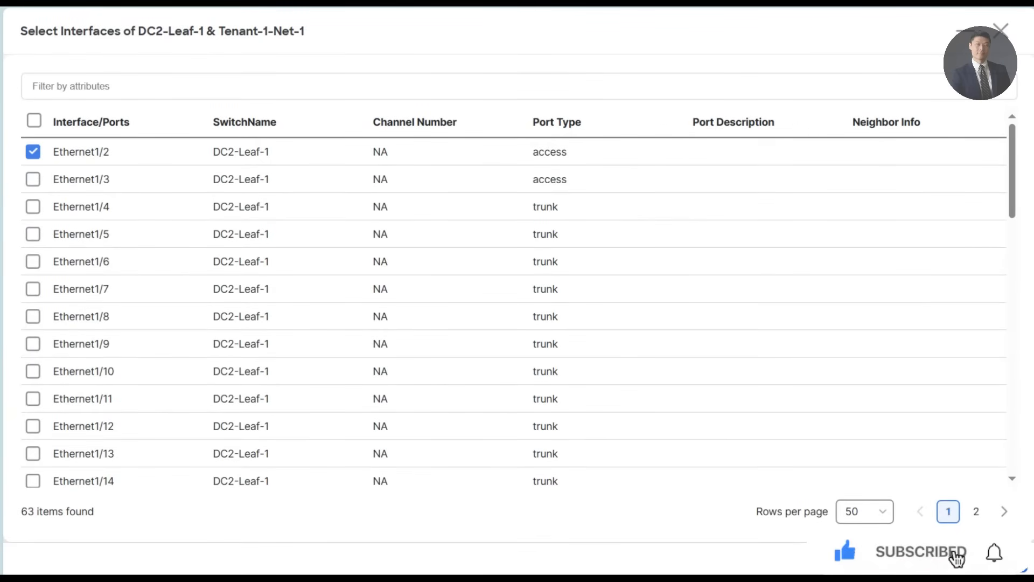
{"action": "left_click", "coordinate": [1005, 561]}
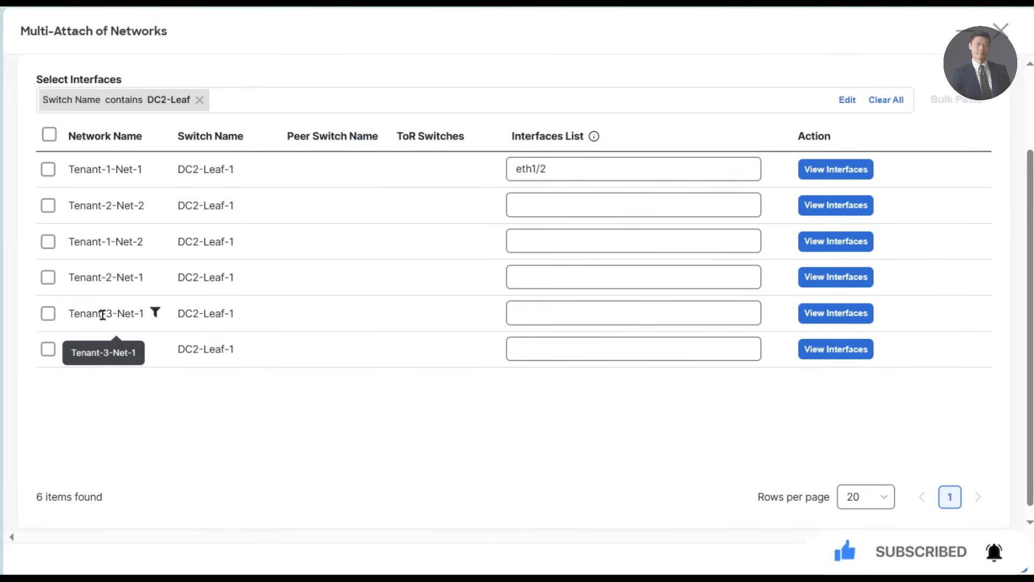
{"action": "left_click", "coordinate": [584, 312]}
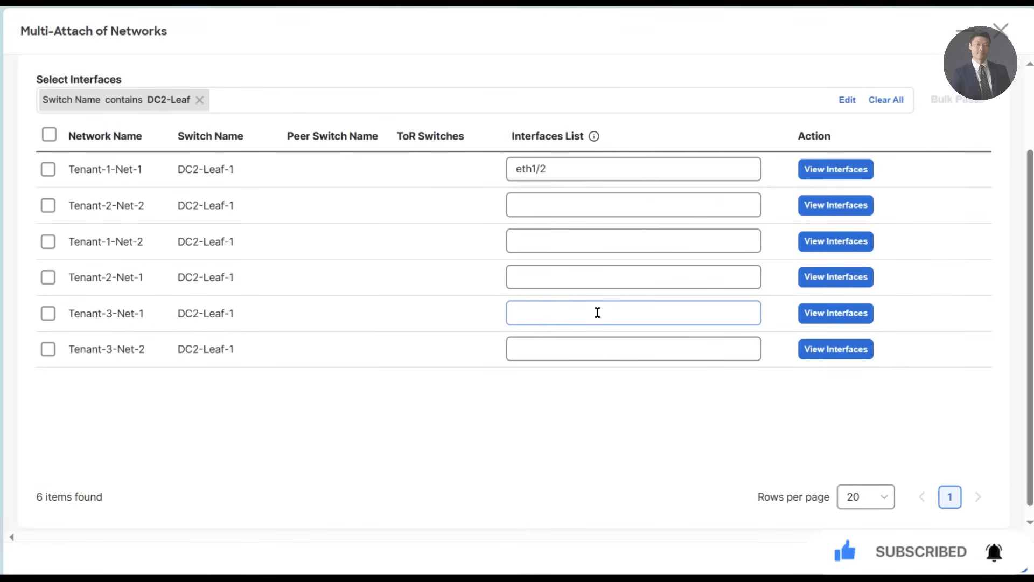
{"action": "left_click", "coordinate": [806, 323]}
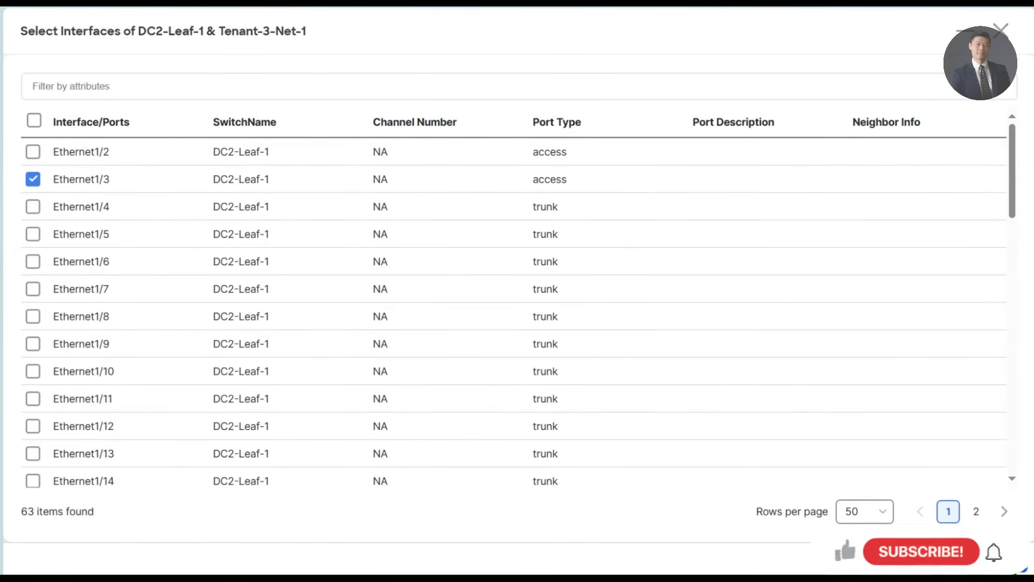
{"action": "left_click", "coordinate": [1010, 560]}
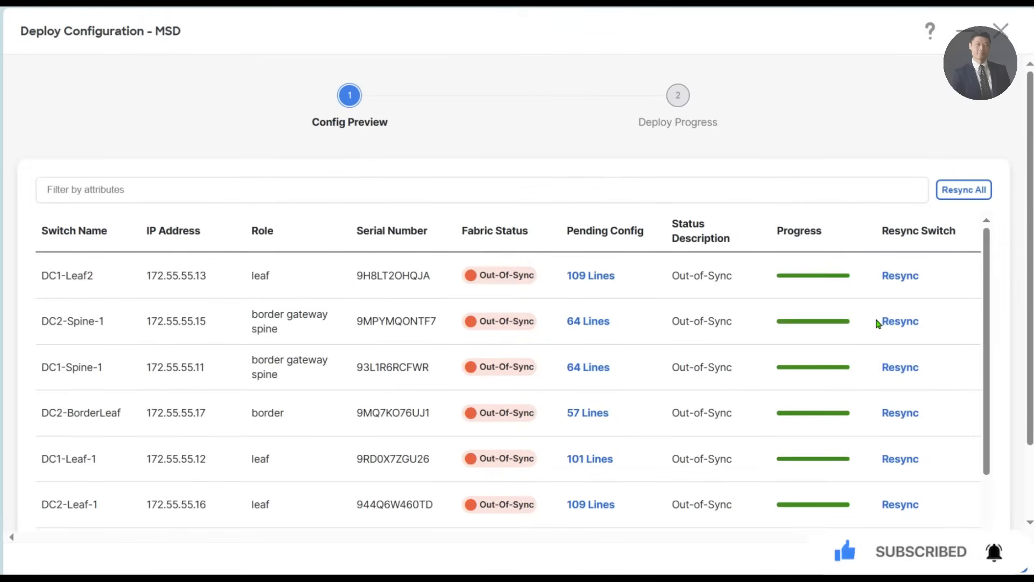
- Review the pending configuration of DC1-Leaf2, including its VLAN, VNI and Ethernet port settings, and deploy the network configuration to all switches
{"action": "mouse_move", "coordinate": [986, 294]}
{"action": "left_mouse_down"}
{"action": "mouse_move", "coordinate": [978, 358]}
{"action": "mouse_move", "coordinate": [981, 289]}
{"action": "left_mouse_up"}
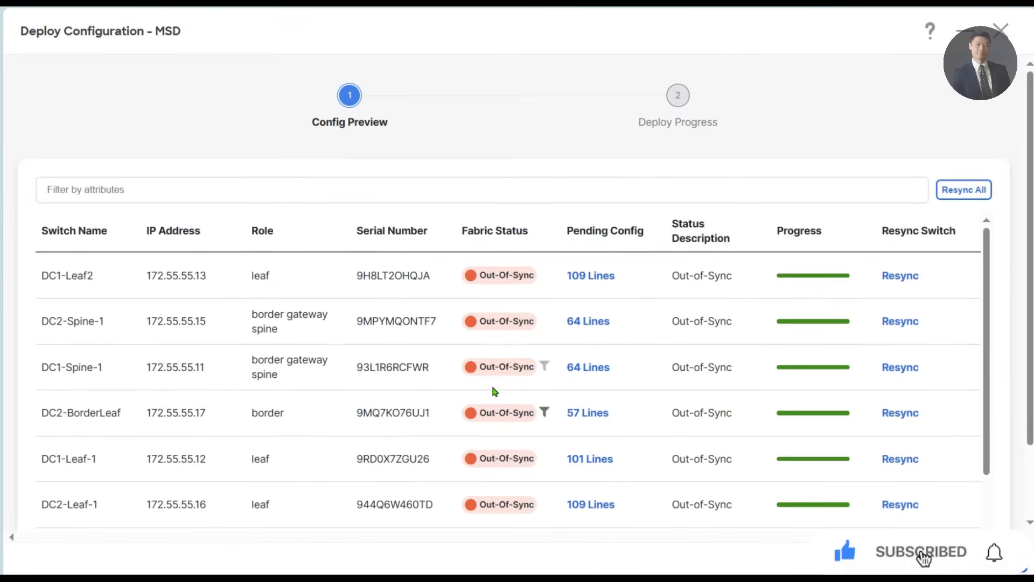
{"action": "left_click", "coordinate": [603, 277]}
{"action": "left_click_drag", "start_coordinate": [119, 189], "coordinate": [272, 350]}
{"action": "left_click_drag", "start_coordinate": [272, 224], "coordinate": [262, 236]}
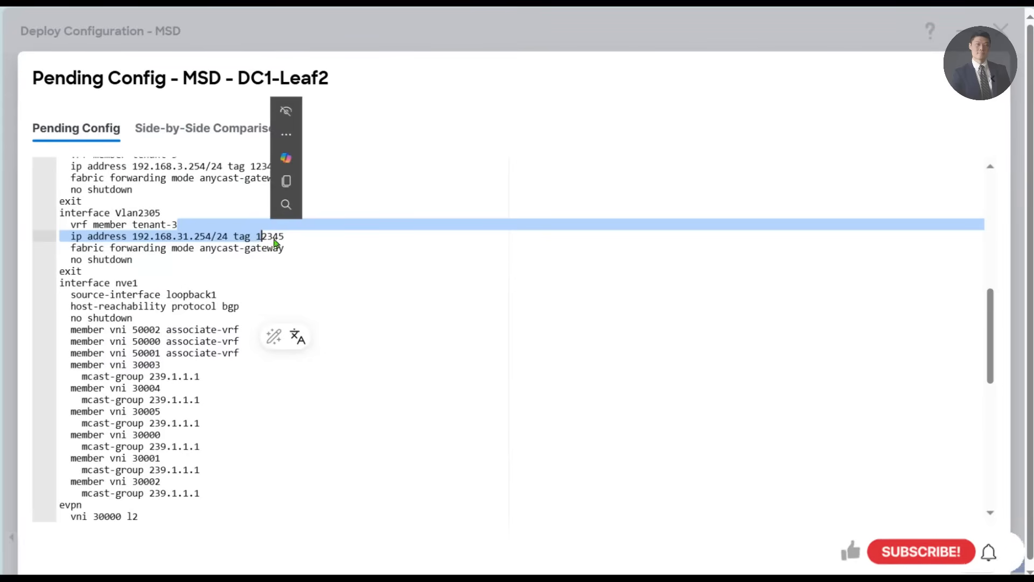
{"action": "left_click", "coordinate": [306, 249]}
{"action": "left_click_drag", "start_coordinate": [86, 283], "coordinate": [269, 539]}
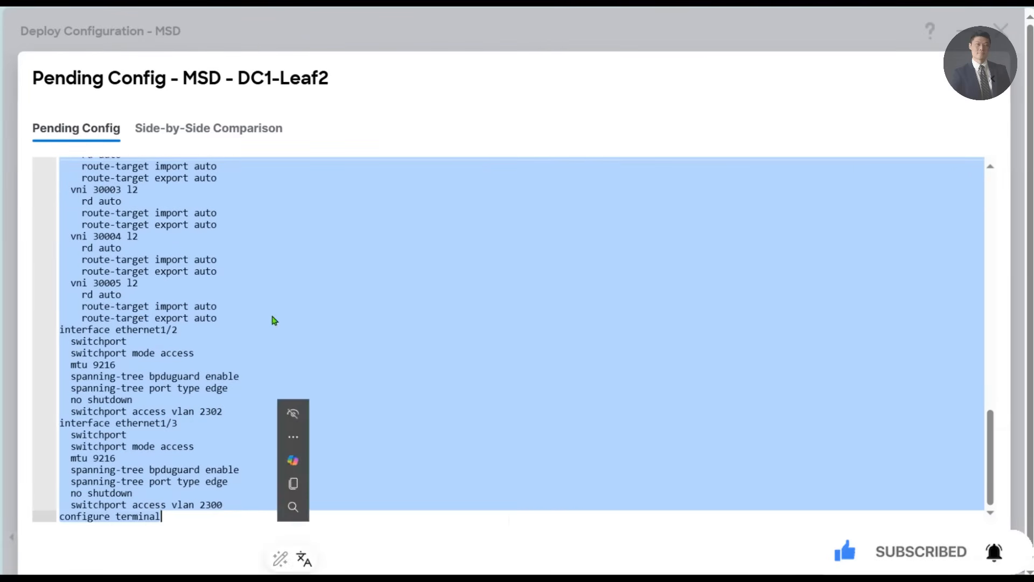
{"action": "left_click_drag", "start_coordinate": [273, 328], "coordinate": [115, 186]}
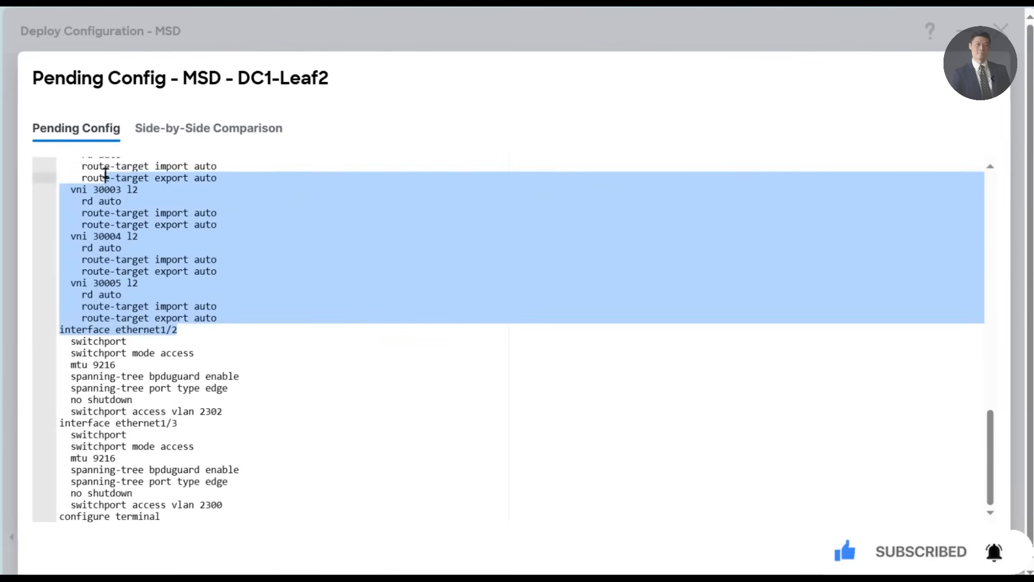
{"action": "left_click", "coordinate": [432, 237]}
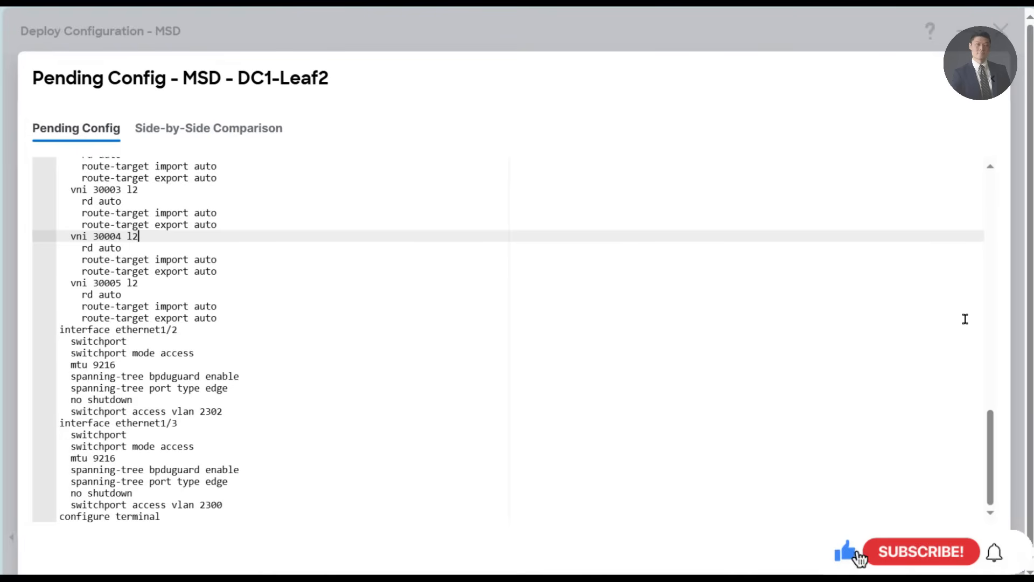
{"action": "left_click", "coordinate": [993, 78]}
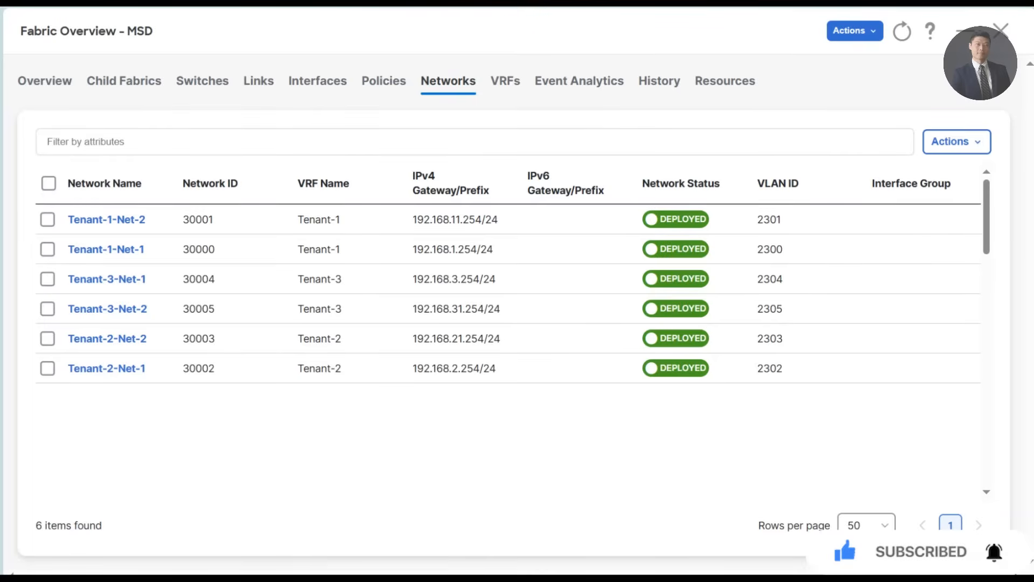
- Return to the fabric list and reopen the MSD fabric overview to examine its switch configuration and VXLAN network and VRF status
{"action": "left_click", "coordinate": [999, 31]}
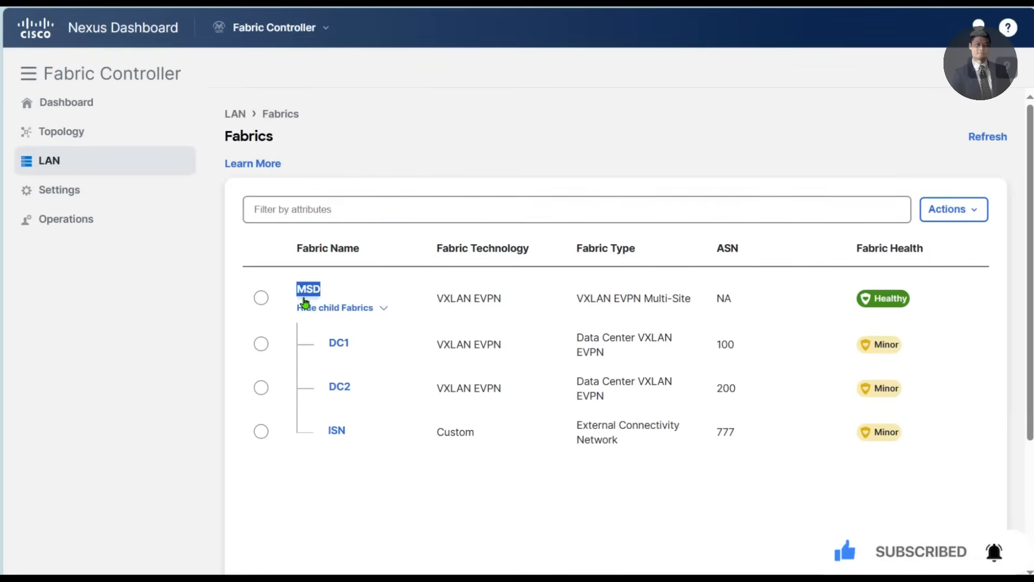
{"action": "left_click", "coordinate": [308, 288]}
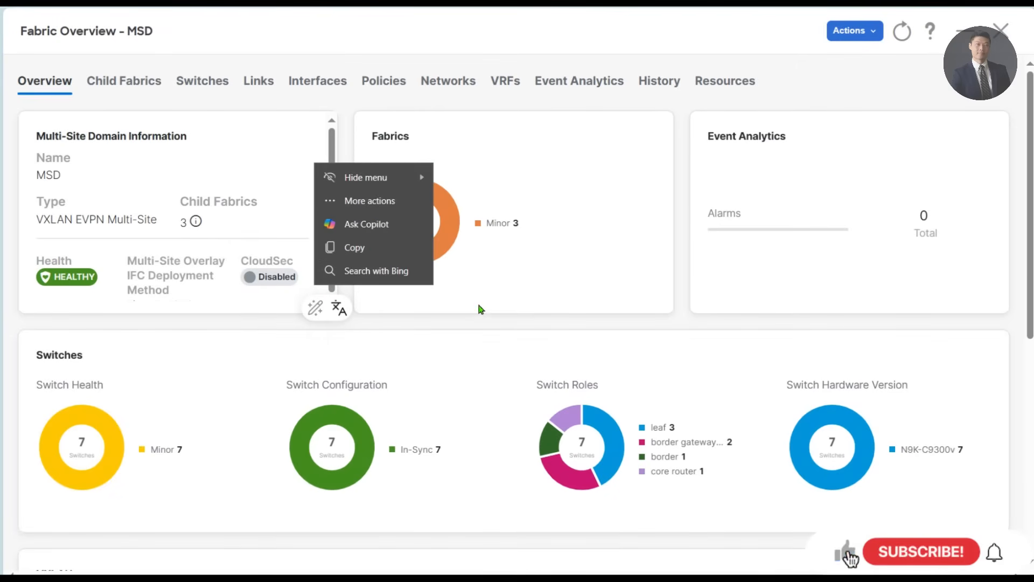
{"action": "left_click", "coordinate": [546, 308]}
{"action": "scroll", "coordinate": [547, 311], "scroll_direction": "down", "scroll_amount": 5}
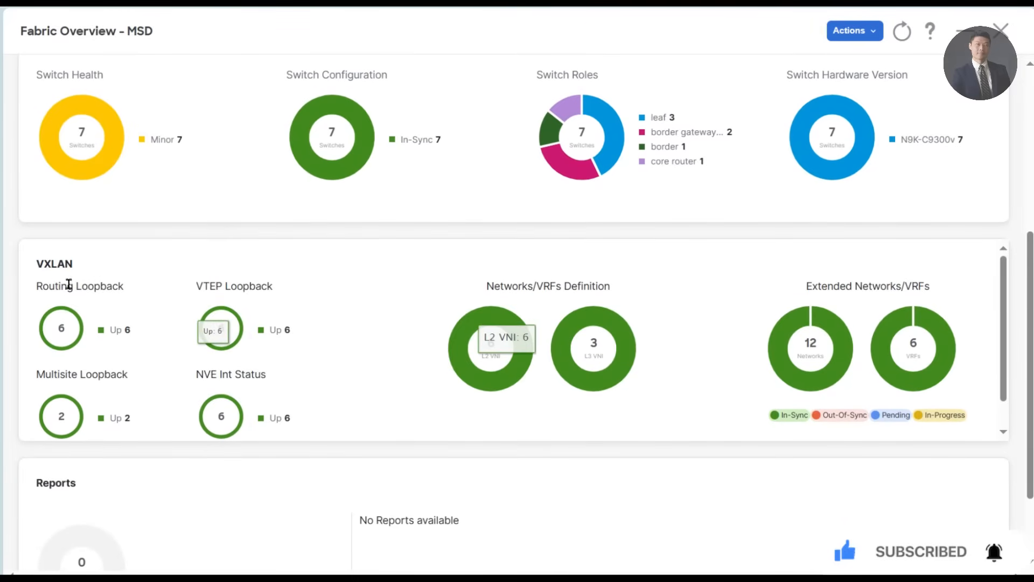
{"action": "scroll", "coordinate": [231, 323], "scroll_direction": "down", "scroll_amount": 1}
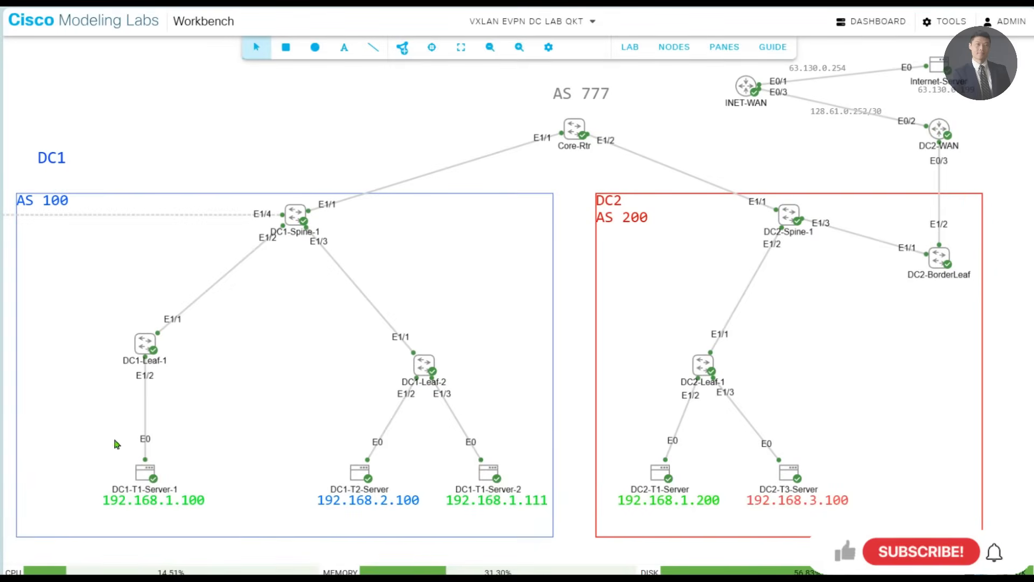
- Switch to Cisco Modeling Labs and open a console session on DC1-T1-Server-1, bringing up its command prompt
{"action": "right_click", "coordinate": [138, 475]}
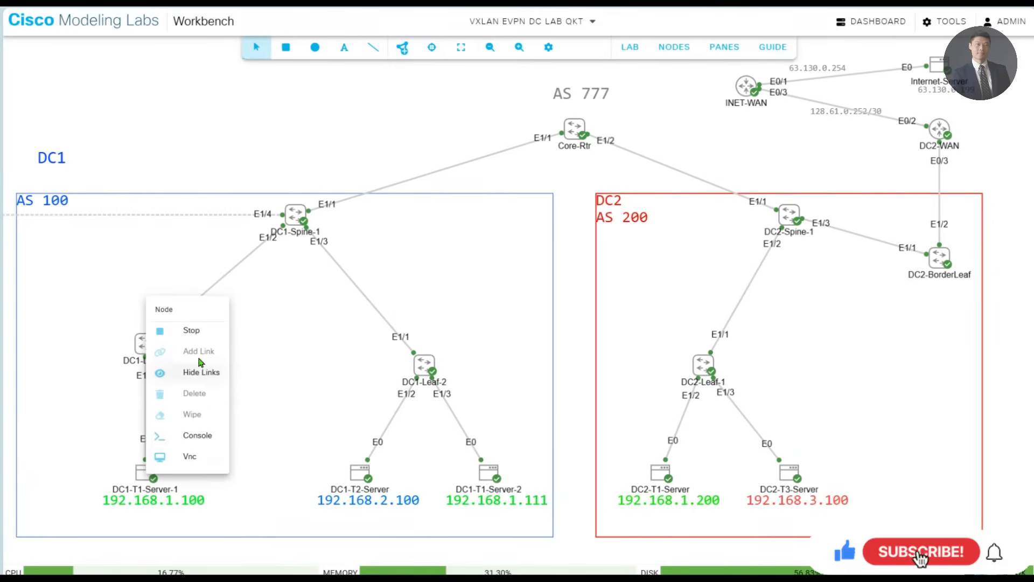
{"action": "left_click", "coordinate": [186, 435]}
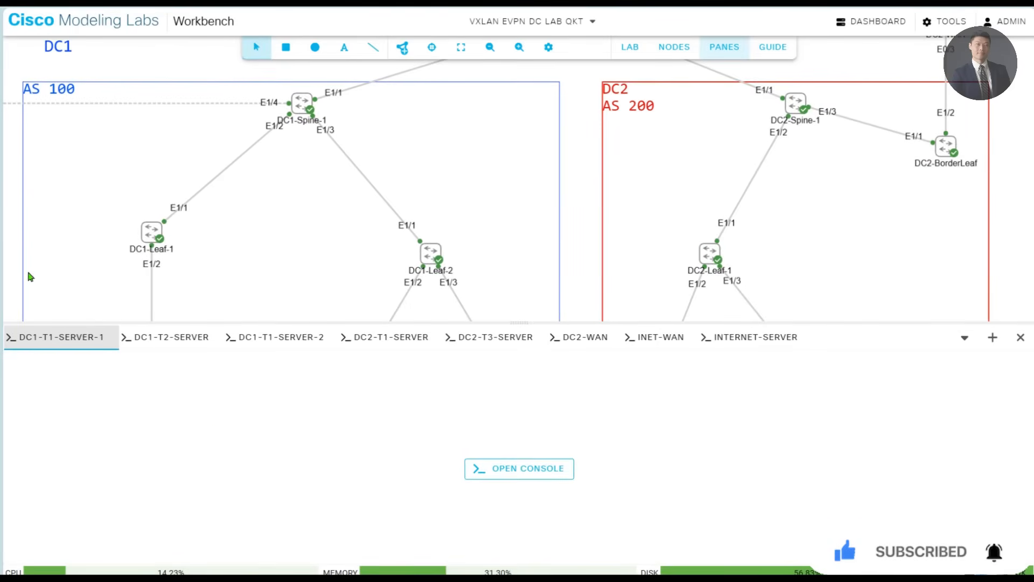
{"action": "left_click_drag", "start_coordinate": [11, 265], "coordinate": [34, 109]}
{"action": "left_click", "coordinate": [492, 468]}
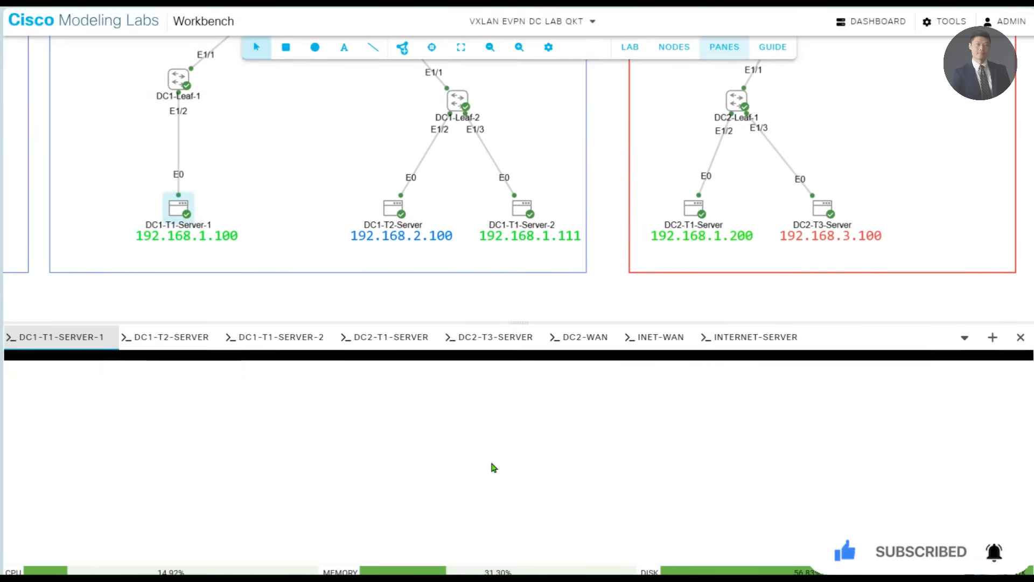
{"action": "key", "text": "Return"}
{"action": "key", "text": "Return"}
{"action": "key", "text": "Return"}
{"action": "key", "text": "Return"}
{"action": "key", "text": "Return"}
{"action": "key", "text": "Return"}
{"action": "key", "text": "Return"}
{"action": "key", "text": "Return"}
{"action": "key", "text": "Return"}
{"action": "key", "text": "Return"}
{"action": "key", "text": "Return"}
{"action": "key", "text": "Return"}
{"action": "key", "text": "Return"}
{"action": "key", "text": "Return"}
{"action": "key", "text": "Return"}
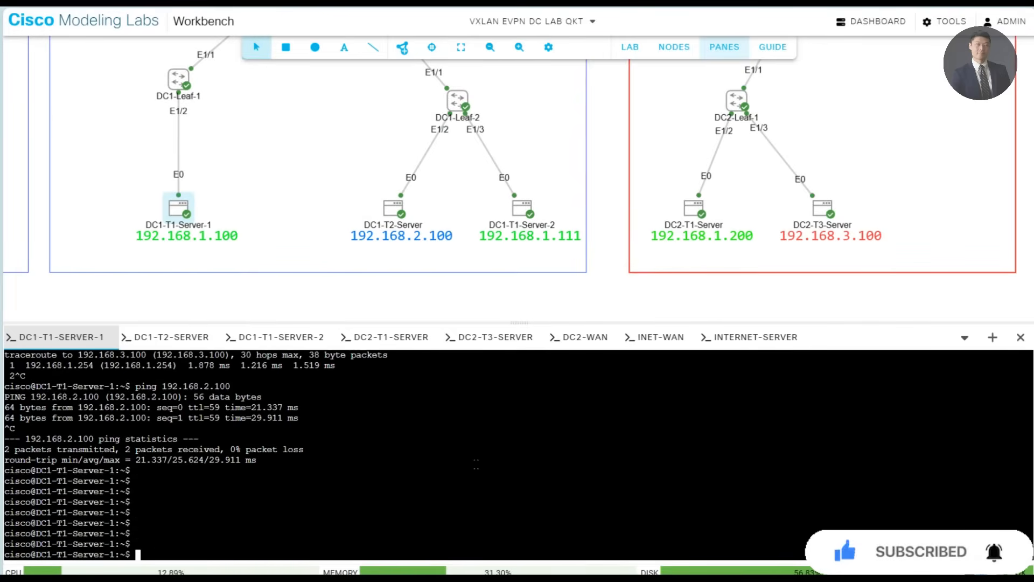
- Clear the DC1-T1-Server-1 console and ping 192.168.1.111 to test reachability of DC1-T1-Server-2, stopping after a few replies
{"action": "type", "text": "clear"}
{"action": "key", "text": "Return"}
{"action": "key", "text": "Return"}
{"action": "key", "text": "Return"}
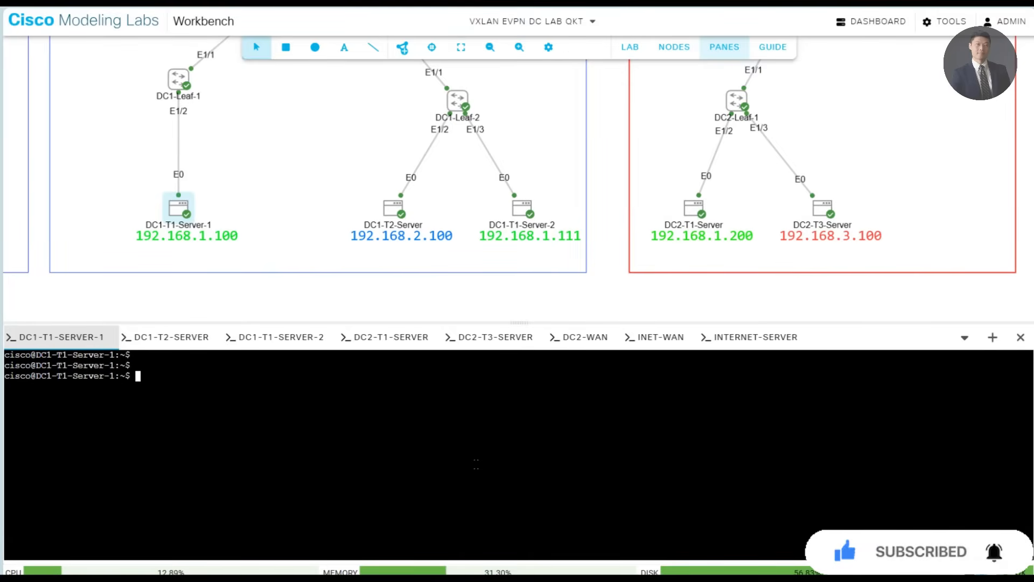
{"action": "type", "text": "ping 192.168."}
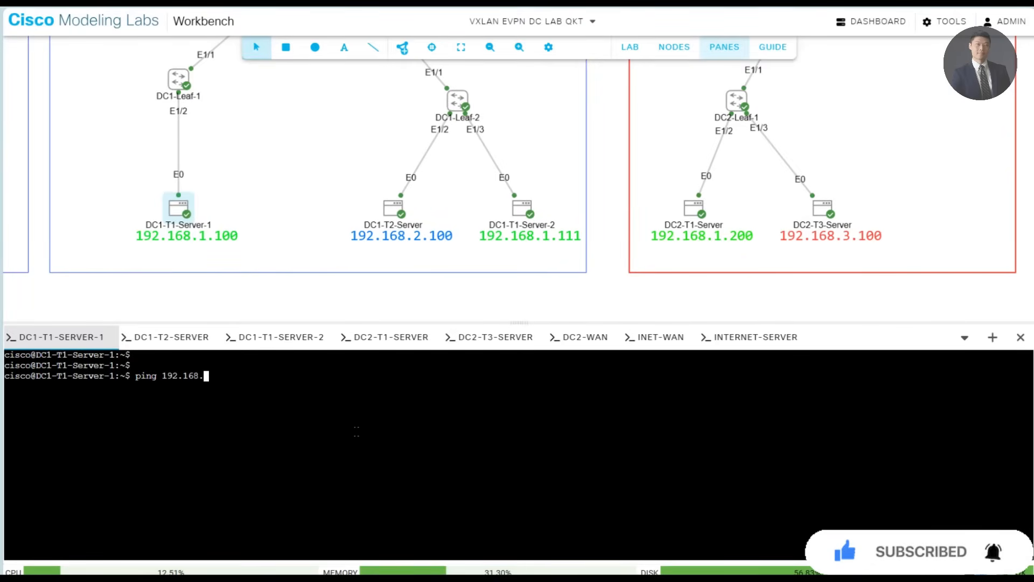
{"action": "type", "text": "1.111"}
{"action": "key", "text": "Return"}
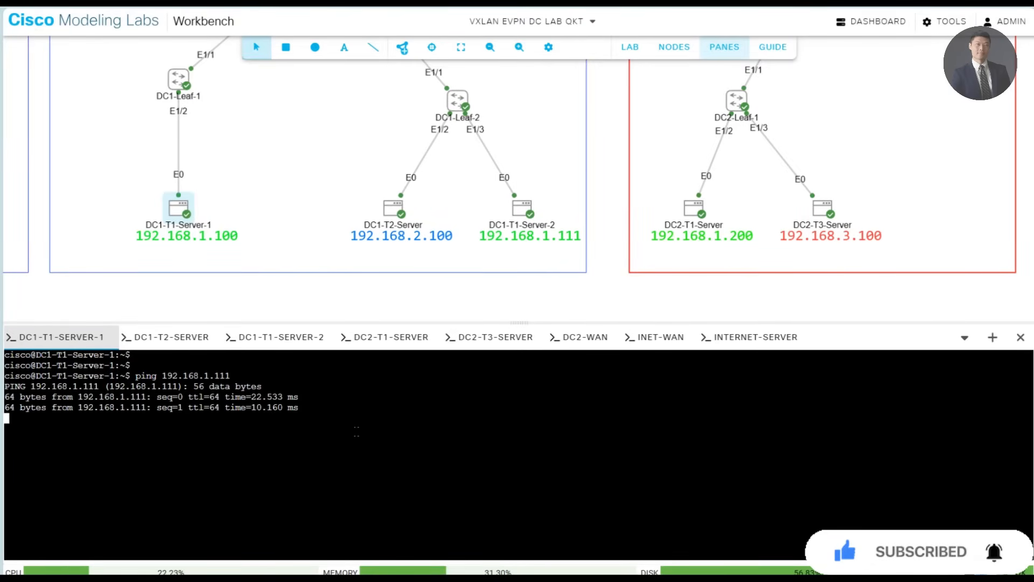
{"action": "key", "text": "ctrl+c"}
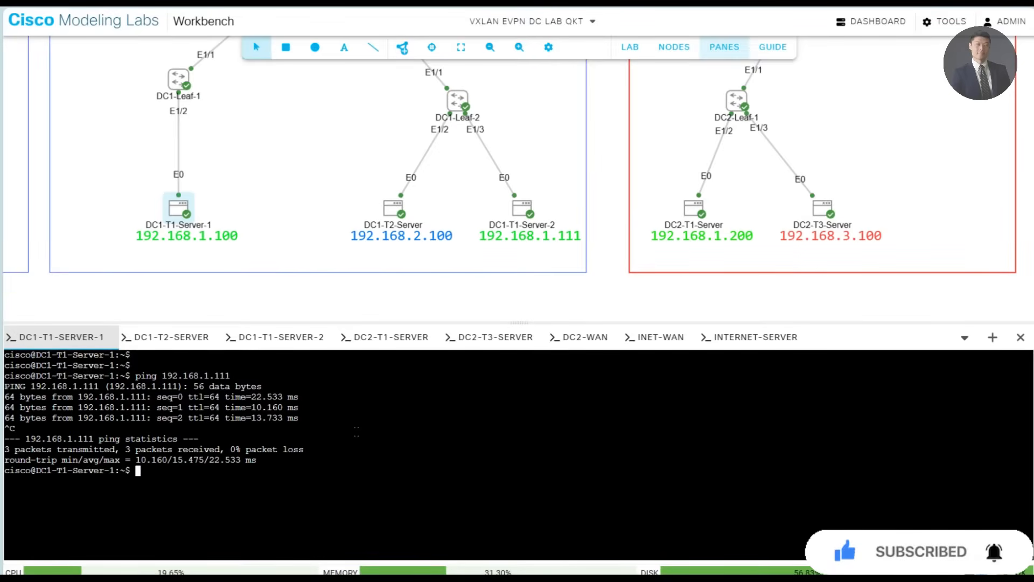
- From DC1-T1-Server-1, ping DC2-T1-Server at 192.168.1.200 and stop the ping after a few replies
{"action": "key", "text": "Up"}
{"action": "type", "text": ".200"}
{"action": "key", "text": "Return"}
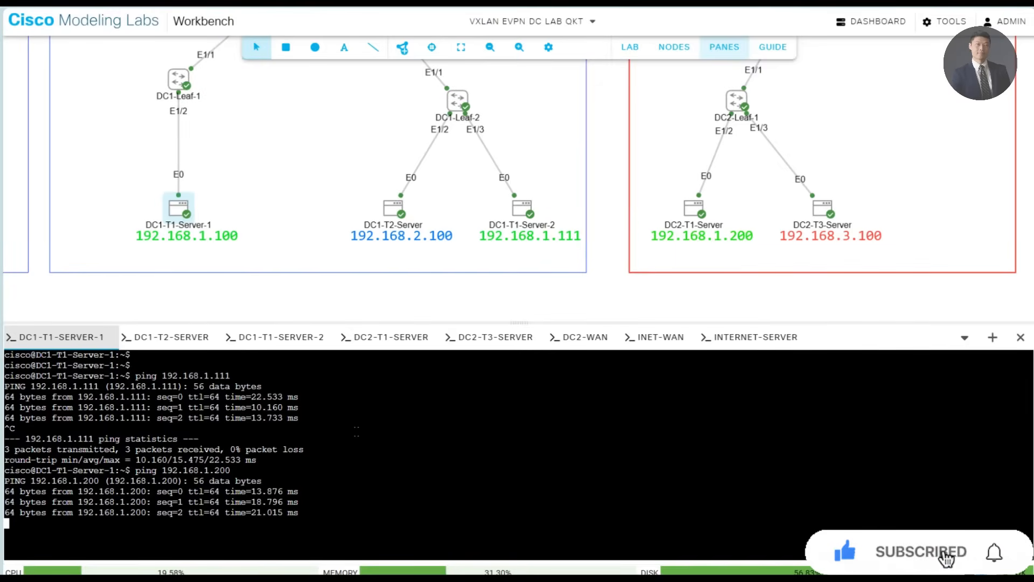
{"action": "key", "text": "ctrl+c"}
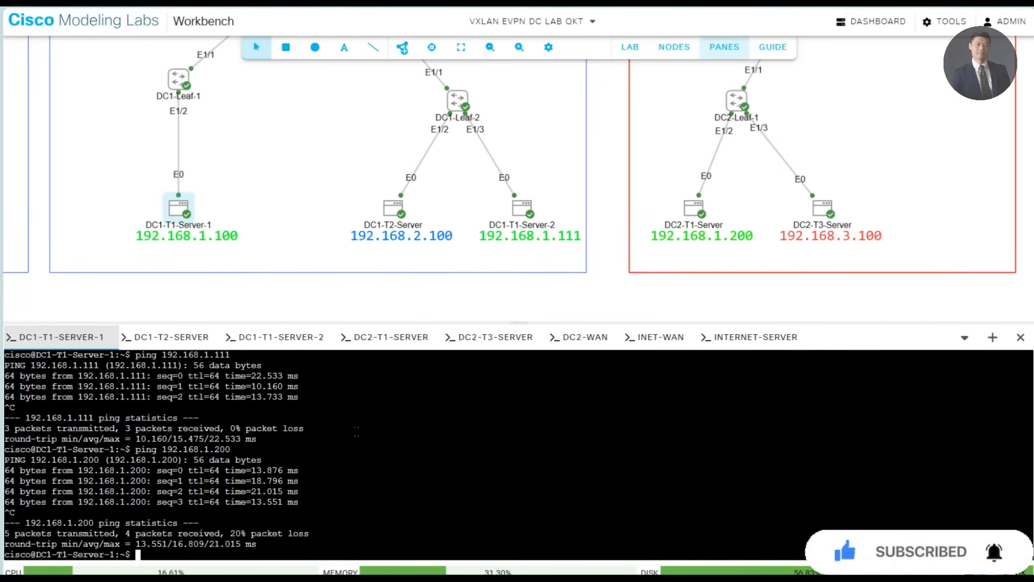
{"action": "key", "text": "Return"}
{"action": "key", "text": "Return"}
{"action": "key", "text": "Return"}
{"action": "key", "text": "Return"}
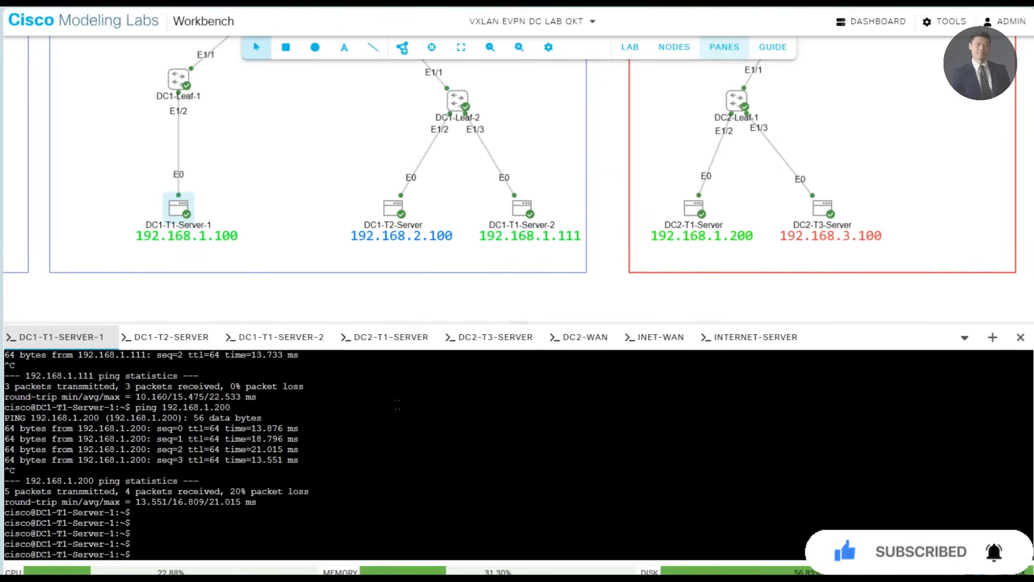
- In the DC1-T2-Server console, ping 192.168.1.100 to test reachability of DC1-T1-Server-1, and stop after a couple of packets
{"action": "left_click", "coordinate": [164, 338]}
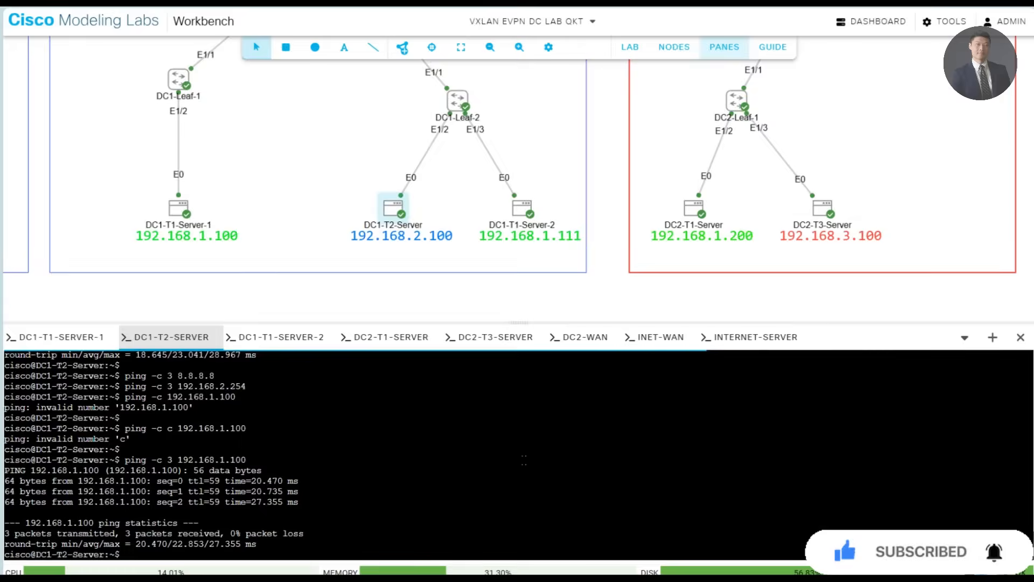
{"action": "key", "text": "Return"}
{"action": "key", "text": "Return"}
{"action": "key", "text": "Return"}
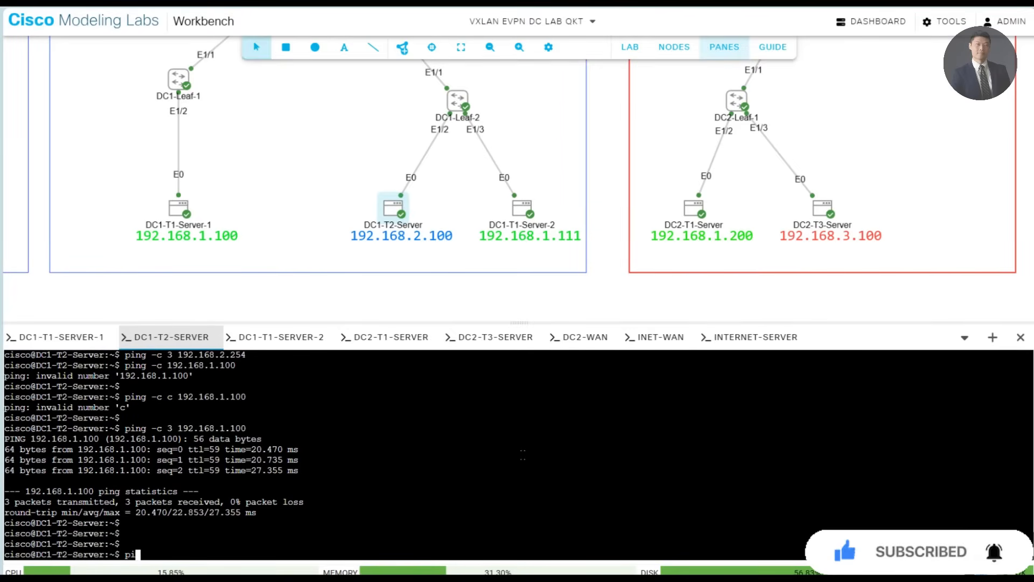
{"action": "type", "text": "ping 192.168.1.100"}
{"action": "key", "text": "Return"}
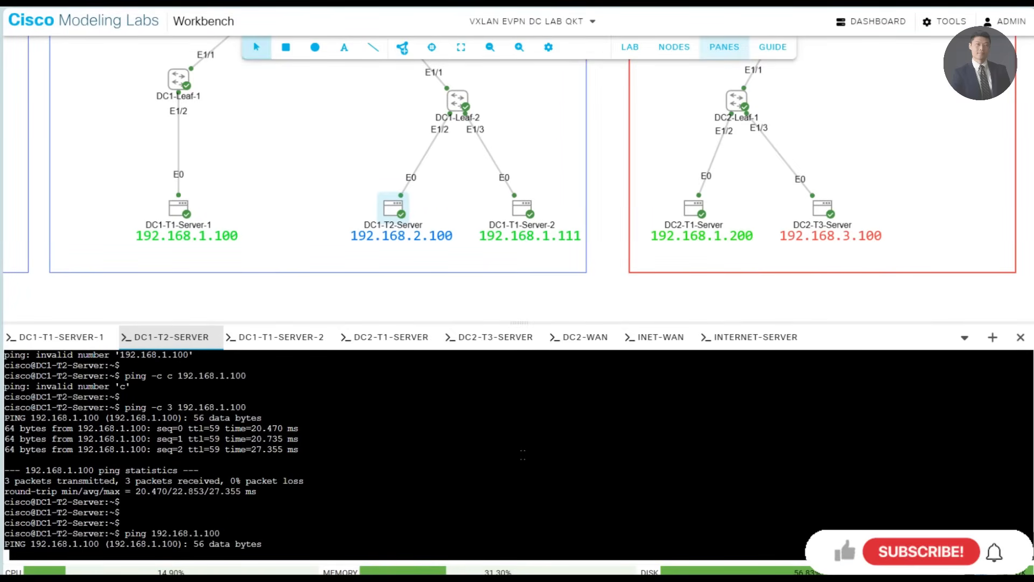
{"action": "key", "text": "ctrl+c"}
{"action": "key", "text": "Return"}
{"action": "key", "text": "Return"}
{"action": "key", "text": "Return"}
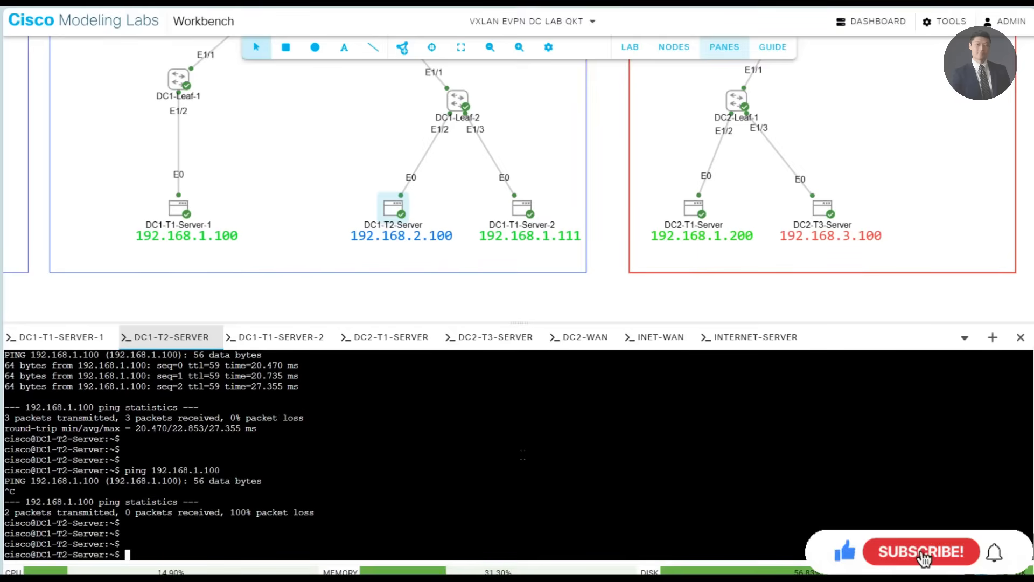
- From DC1-T2-Server, ping the gateway address 192.168.2.254 and stop the ping after a couple of replies
{"action": "type", "text": "p"}
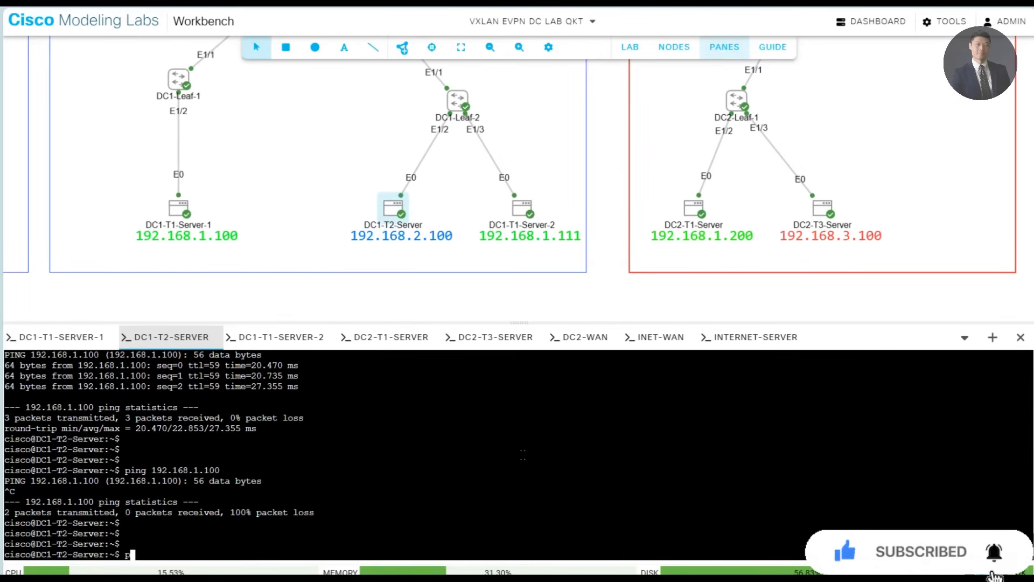
{"action": "type", "text": "ing 192.168.2"}
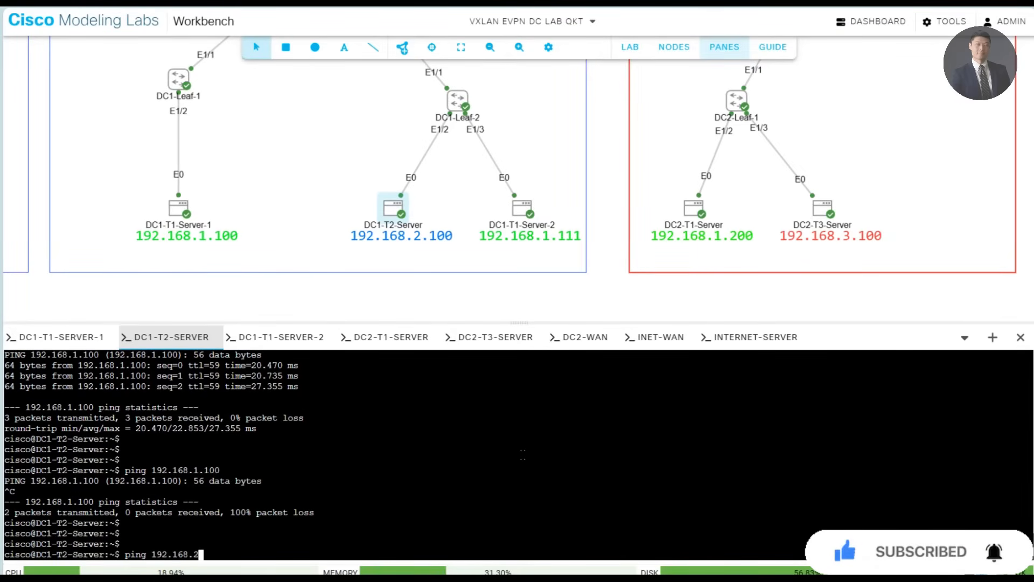
{"action": "key", "text": "BackSpace"}
{"action": "key", "text": "BackSpace"}
{"action": "type", "text": ".254"}
{"action": "key", "text": "Return"}
{"action": "key", "text": "ctrl+c"}
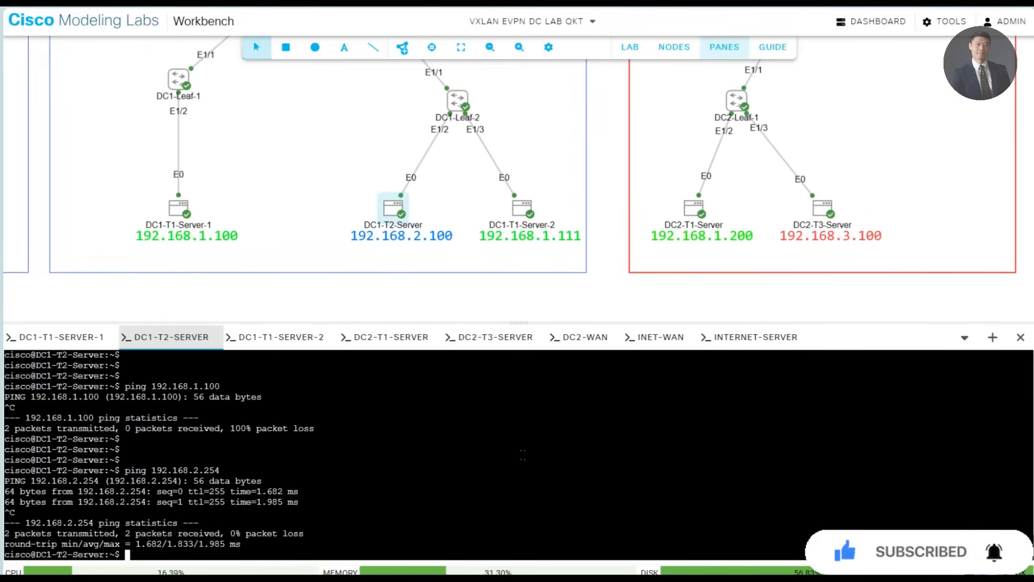
{"action": "key", "text": "Return"}
{"action": "key", "text": "Return"}
{"action": "key", "text": "Return"}
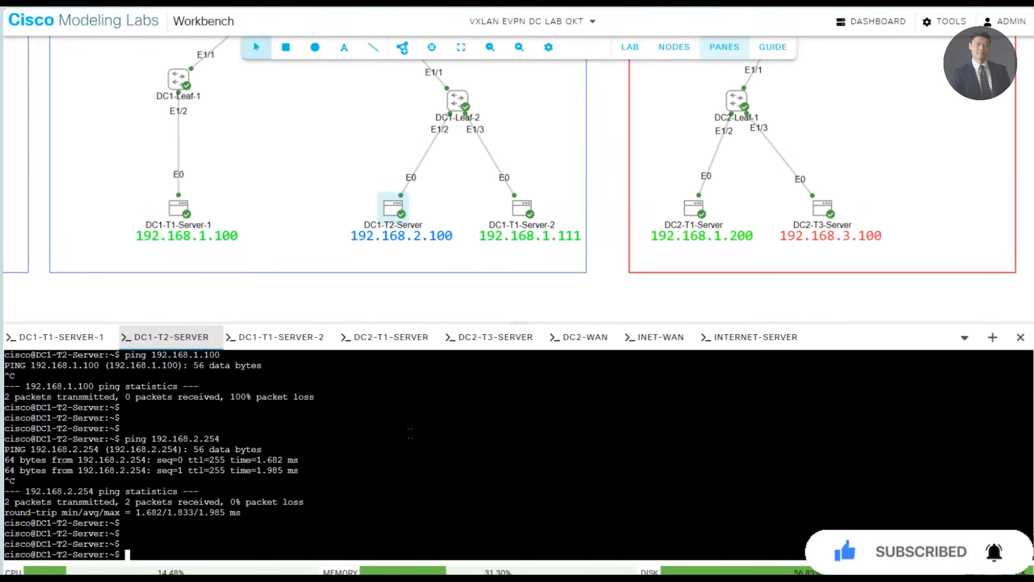
- In the DC2-T3-Server console, clear the output, ping the gateway 192.168.3.254 and stop after a few packets
{"action": "left_click", "coordinate": [474, 338]}
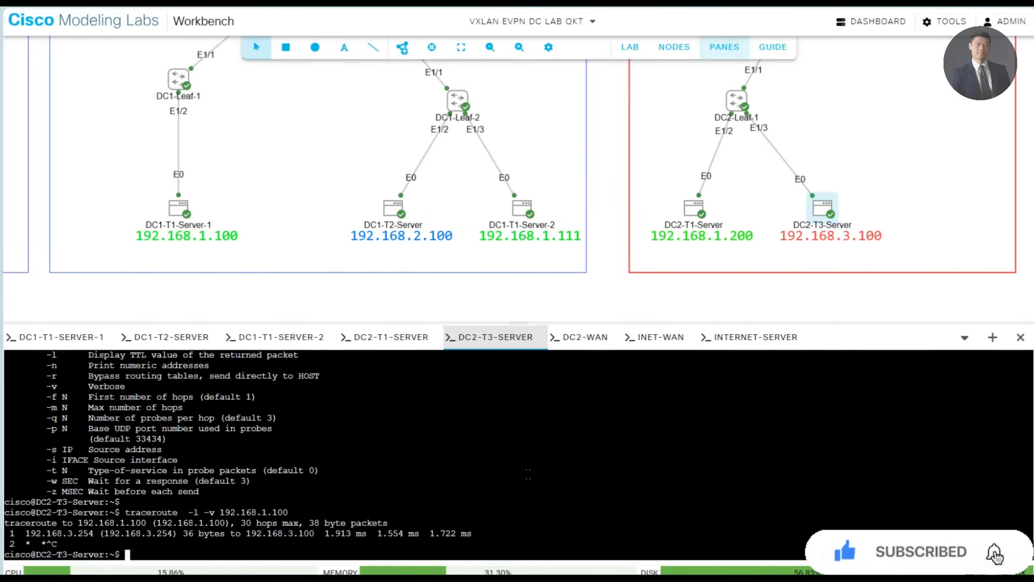
{"action": "type", "text": "clear"}
{"action": "key", "text": "Return"}
{"action": "type", "text": "ping 1"}
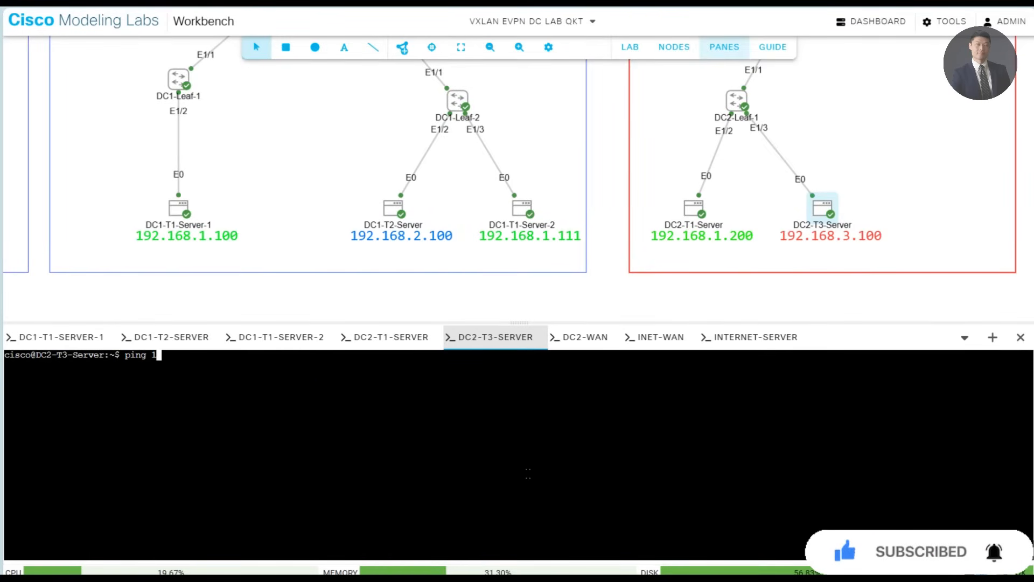
{"action": "type", "text": "92.168.3.254"}
{"action": "key", "text": "Return"}
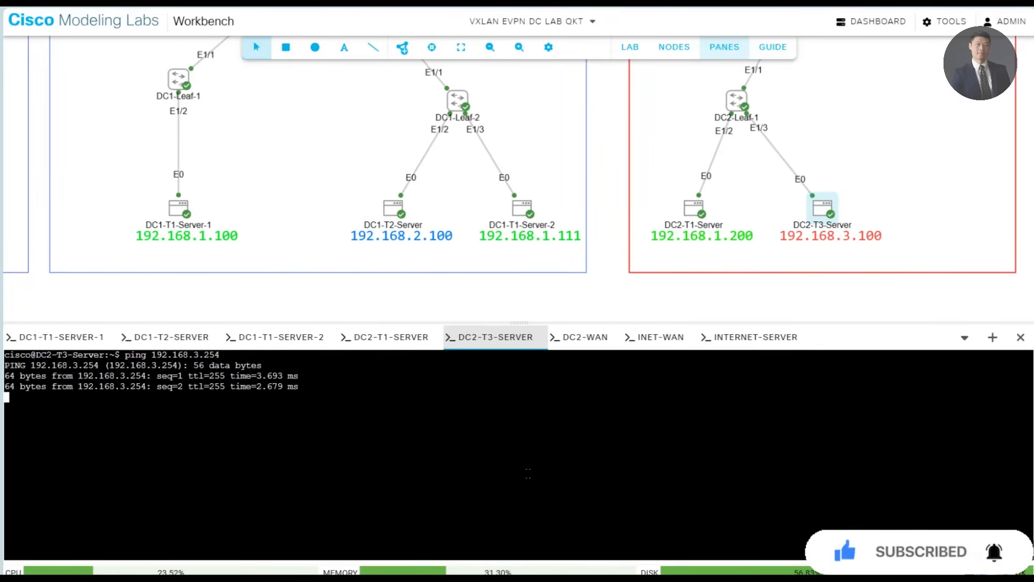
{"action": "key", "text": "ctrl+c"}
{"action": "key", "text": "Return"}
{"action": "key", "text": "Return"}
{"action": "key", "text": "Return"}
{"action": "key", "text": "Return"}
{"action": "key", "text": "Return"}
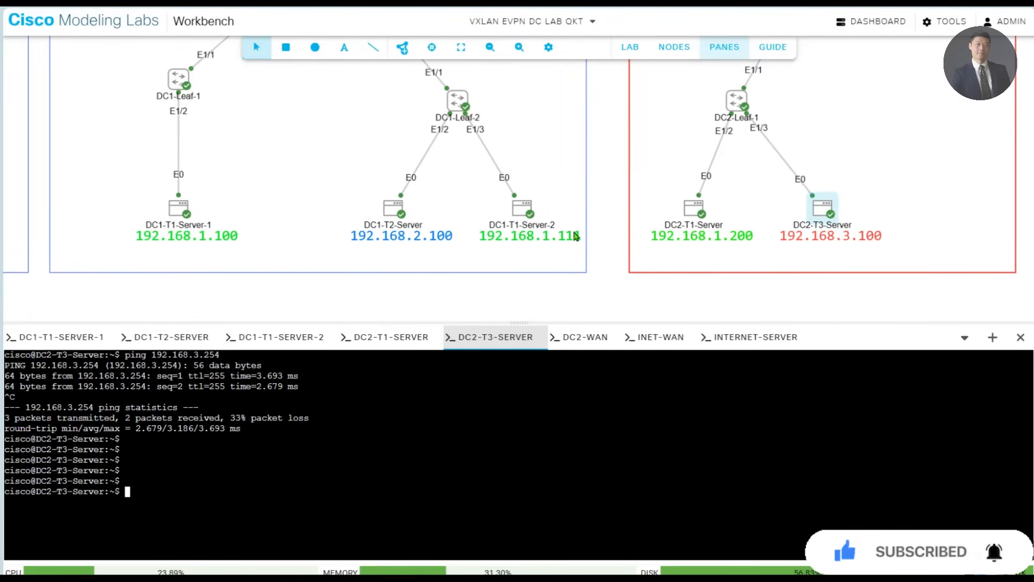
{"action": "left_click_drag", "start_coordinate": [596, 157], "coordinate": [607, 350]}
{"action": "mouse_move", "coordinate": [607, 169]}
{"action": "left_mouse_down"}
{"action": "mouse_move", "coordinate": [613, 238]}
{"action": "mouse_move", "coordinate": [529, 222]}
{"action": "mouse_move", "coordinate": [531, 104]}
{"action": "left_mouse_up"}
{"action": "left_click_drag", "start_coordinate": [529, 286], "coordinate": [527, 166]}
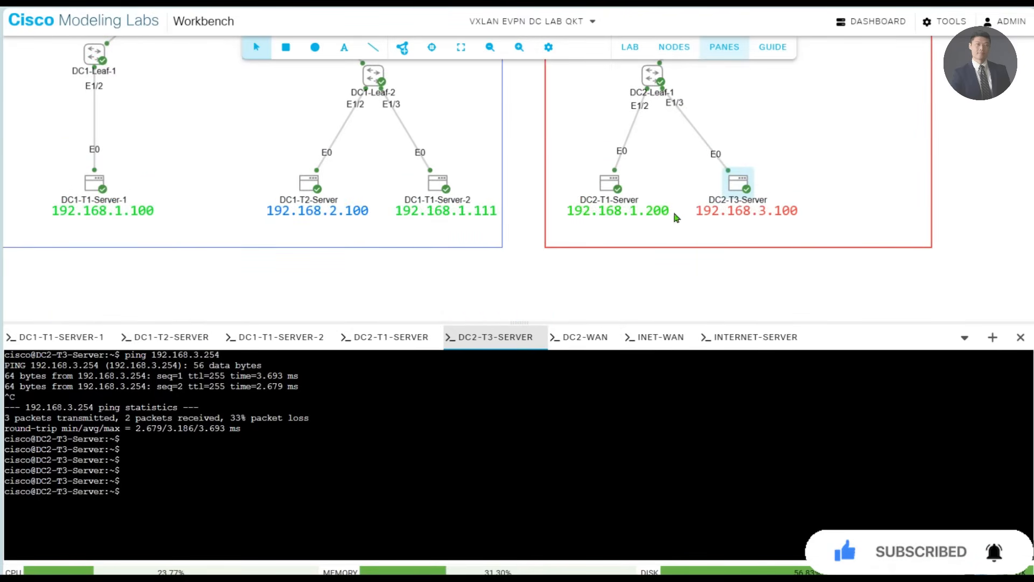
{"action": "left_click", "coordinate": [180, 338]}
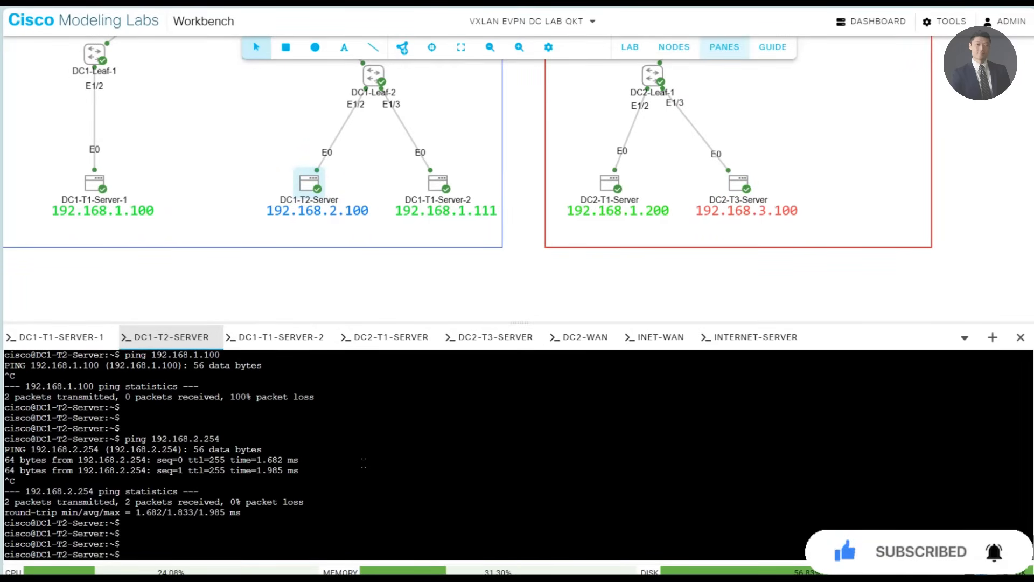
- In the DC1-T1-Server-2 console, clear the output and ping DC1-T1-Server-1 at 192.168.1.100, stopping after a couple of replies
{"action": "left_click", "coordinate": [280, 339]}
{"action": "left_click", "coordinate": [518, 467]}
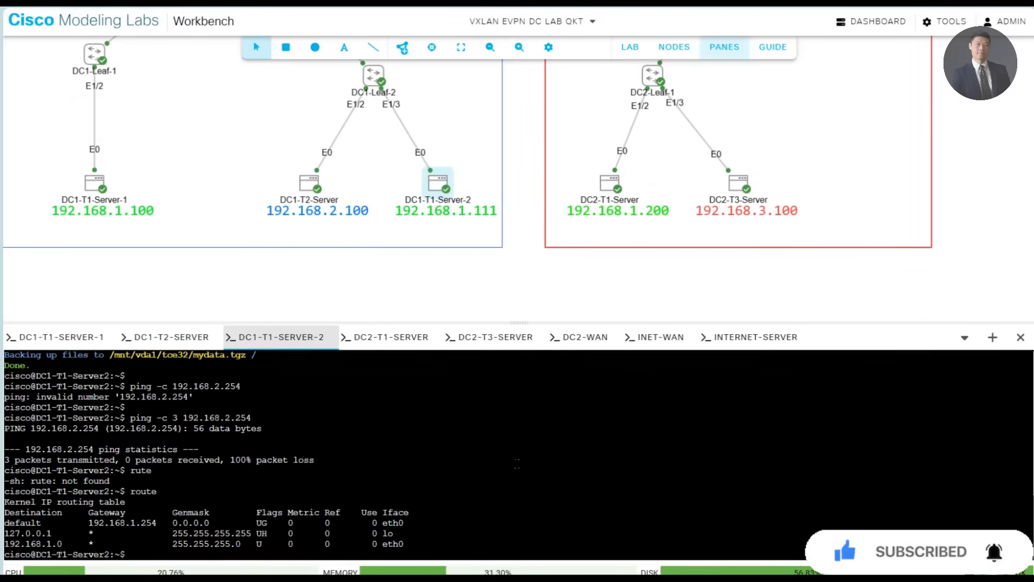
{"action": "type", "text": "p"}
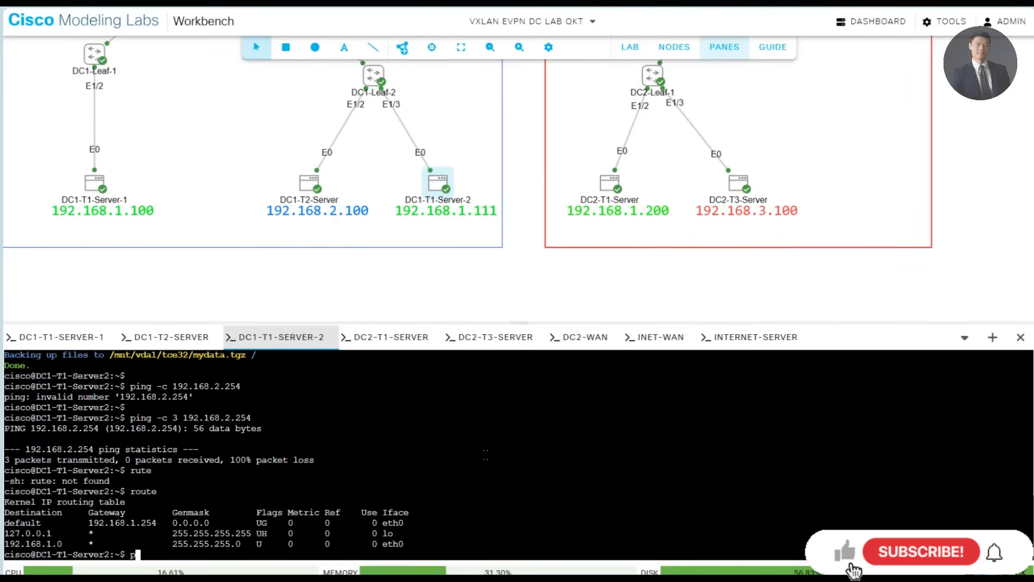
{"action": "type", "text": "ing"}
{"action": "key", "text": "ctrl+l"}
{"action": "type", "text": "19"}
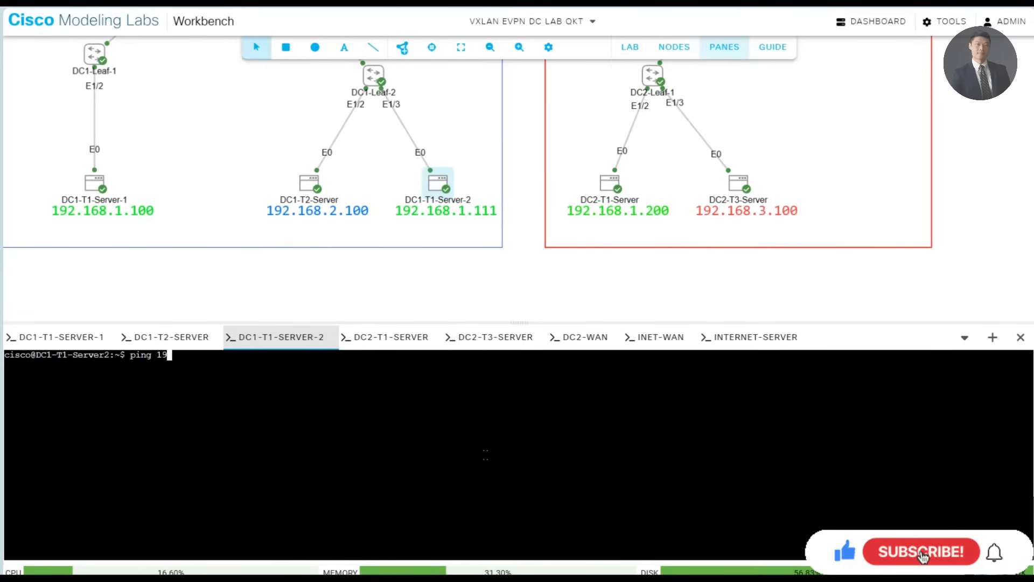
{"action": "type", "text": "2.168.1.100"}
{"action": "key", "text": "Return"}
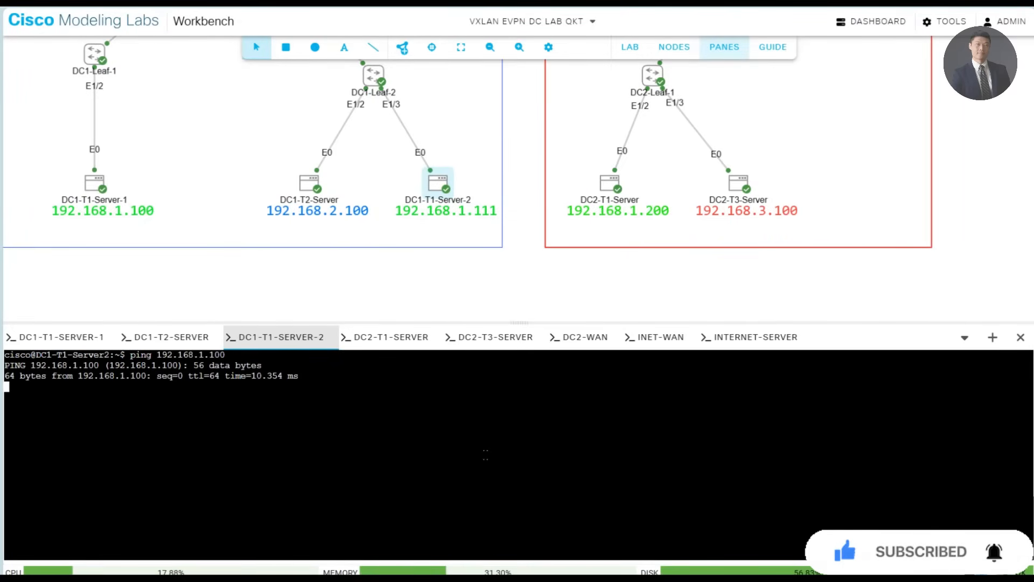
{"action": "key", "text": "ctrl+c"}
- From DC1-T1-Server-2, ping DC2-T1-Server at 192.168.1.200 and stop the ping after a couple of replies
{"action": "type", "text": "pi"}
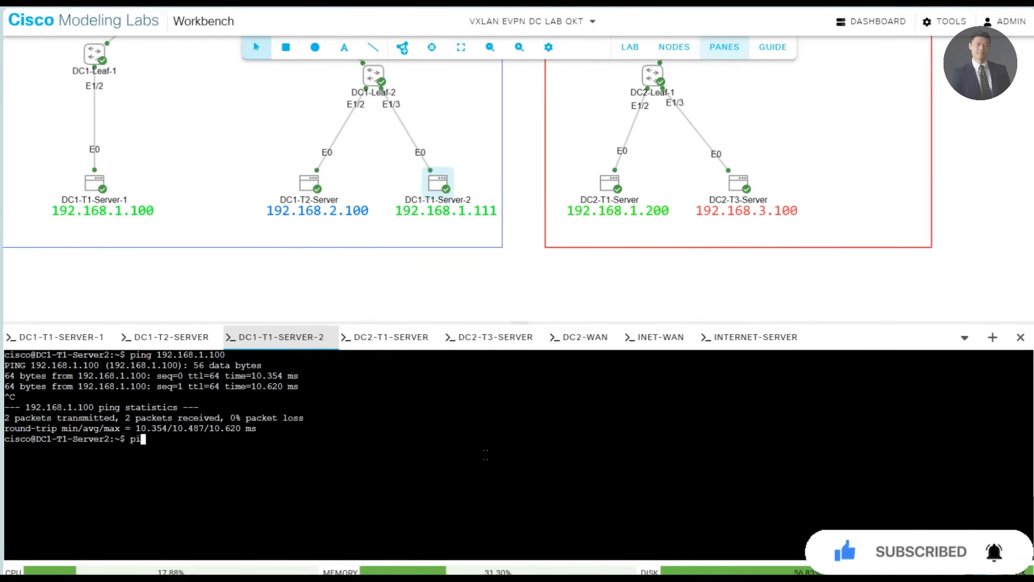
{"action": "type", "text": "ng 192"}
{"action": "type", "text": ".168.1.200"}
{"action": "key", "text": "Return"}
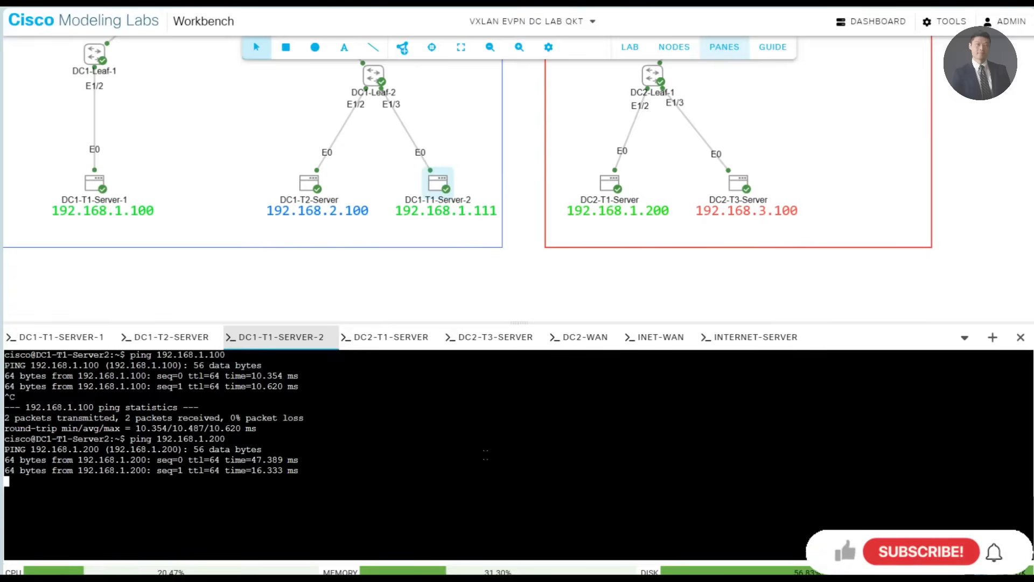
{"action": "key", "text": "ctrl+c"}
{"action": "key", "text": "Return"}
{"action": "key", "text": "Return"}
{"action": "key", "text": "Return"}
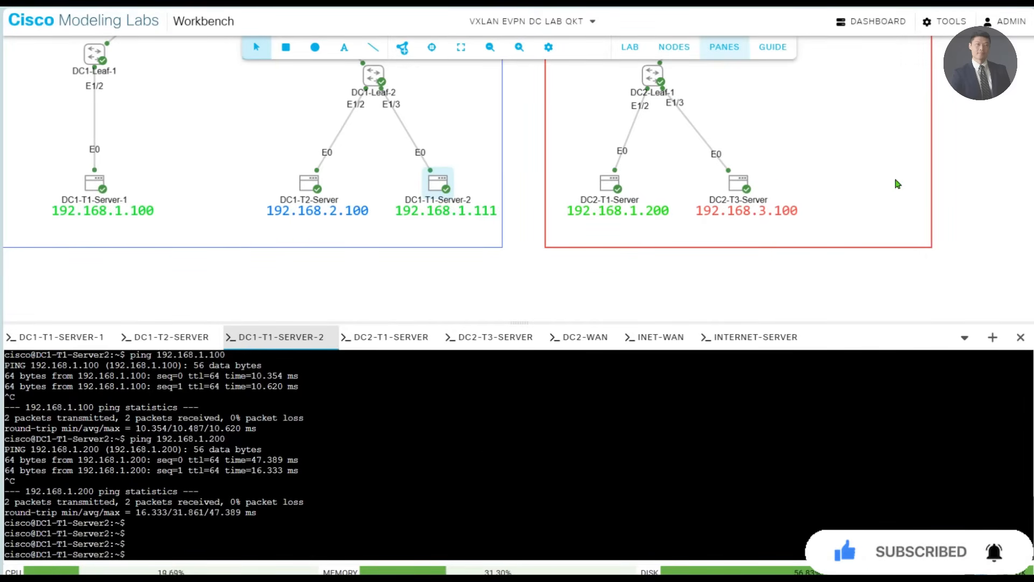
- Close the console area and bring the DC1 and DC2 topology up to Core-Rtr into view
{"action": "left_click_drag", "start_coordinate": [842, 100], "coordinate": [790, 276]}
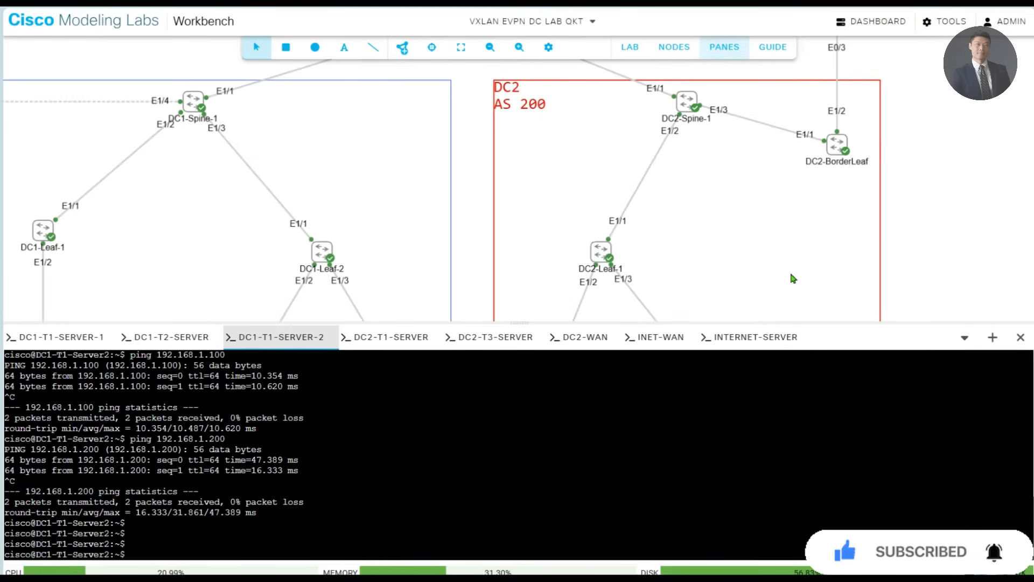
{"action": "left_click", "coordinate": [1021, 339]}
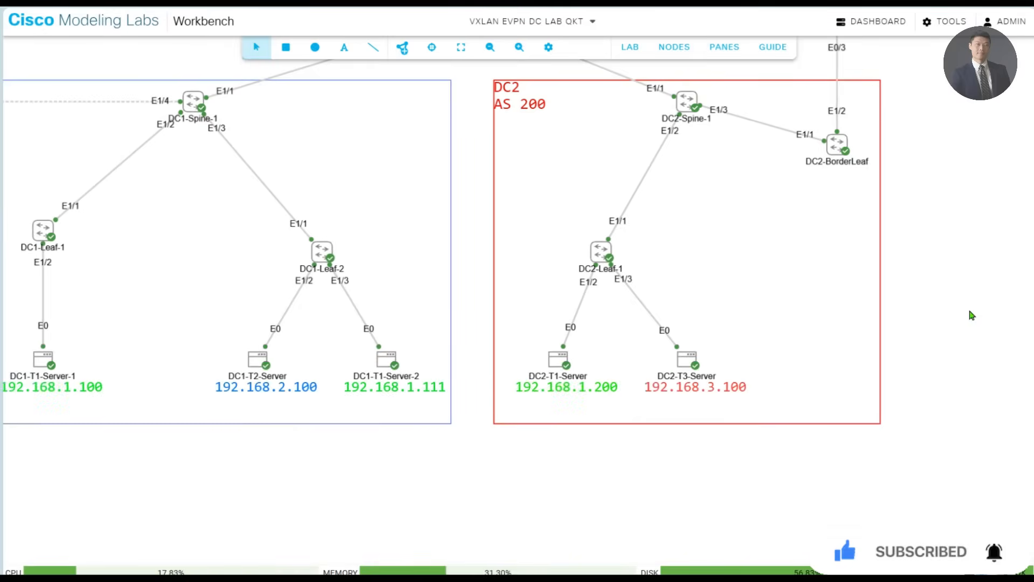
{"action": "left_click_drag", "start_coordinate": [973, 314], "coordinate": [982, 346]}
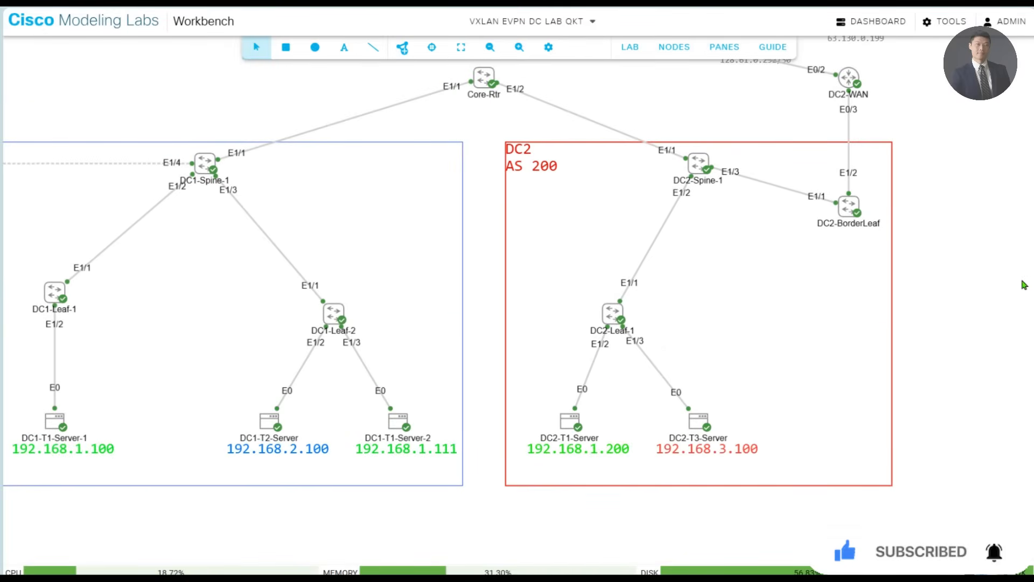
- Switch to MTPuTTY, place its window beside the DC1 part of the topology and hide its server list
{"action": "key", "text": "alt+Tab"}
{"action": "left_click_drag", "start_coordinate": [575, 226], "coordinate": [716, 82]}
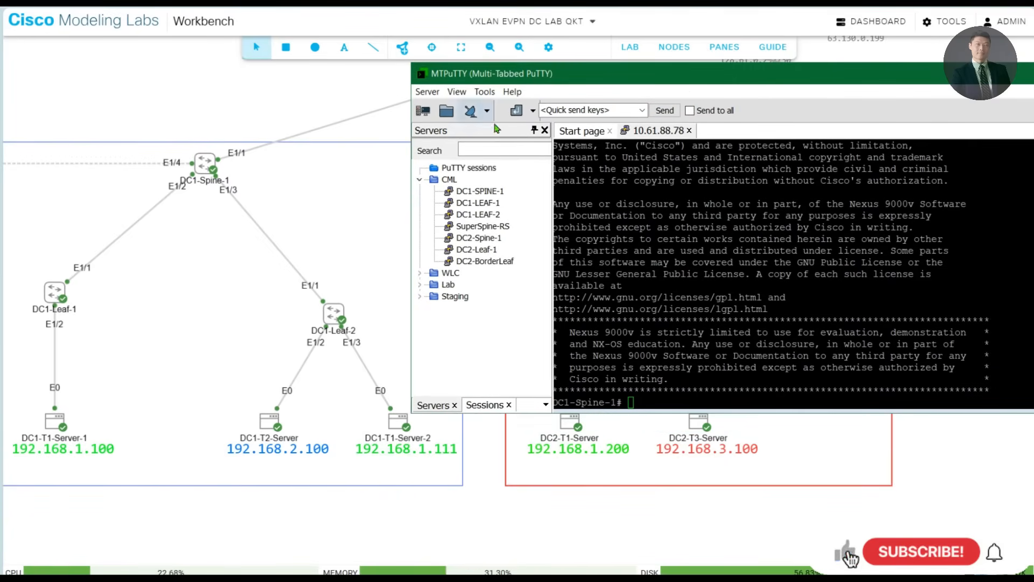
{"action": "left_click", "coordinate": [544, 130]}
{"action": "left_click", "coordinate": [544, 130]}
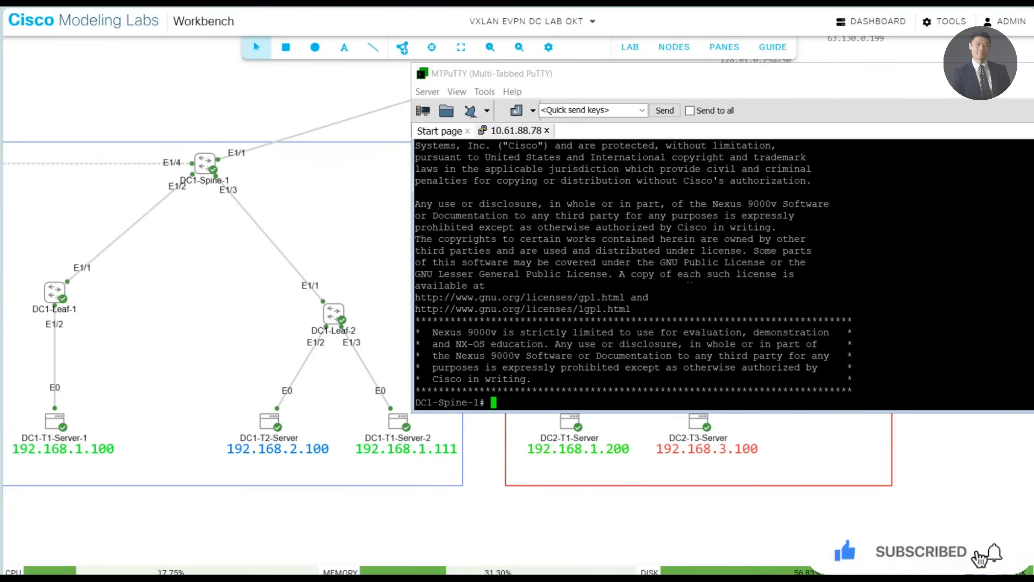
- In the DC1-Spine-1 session, run "show ip ospf nei" to list the spine's OSPF neighbors
{"action": "key", "text": "Return"}
{"action": "key", "text": "Return"}
{"action": "key", "text": "Return"}
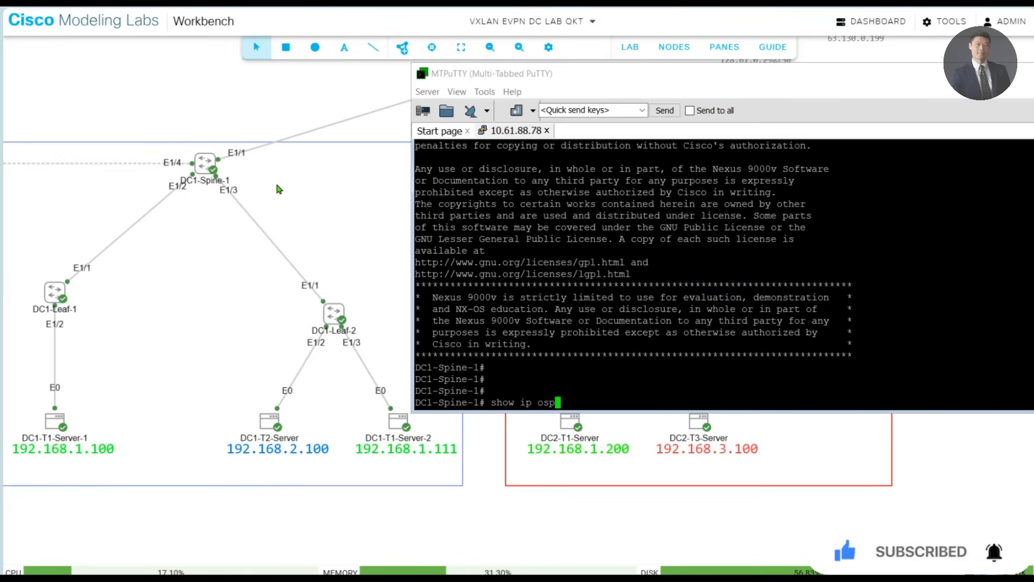
{"action": "type", "text": "f nei"}
{"action": "key", "text": "Return"}
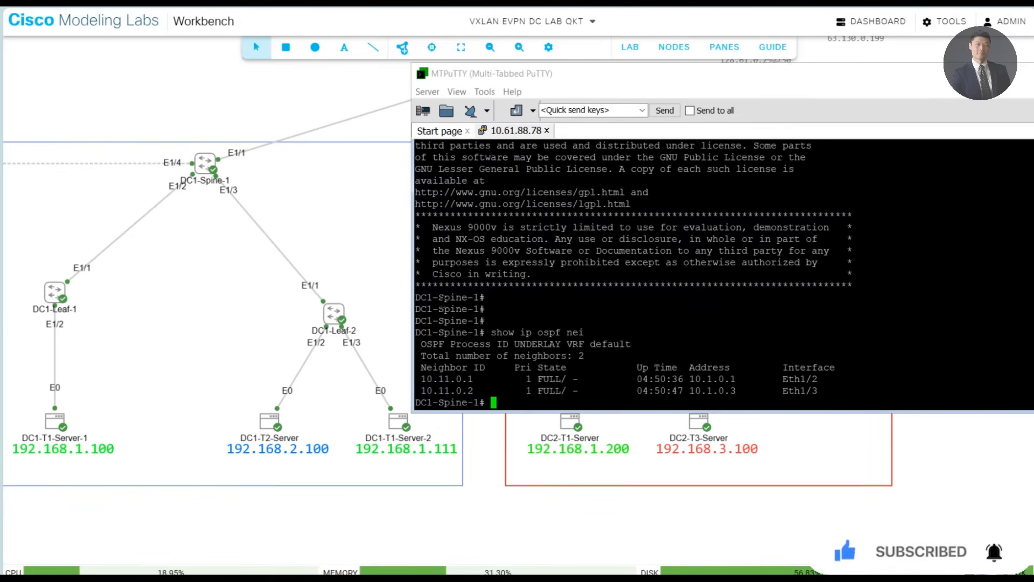
- In the DC1-Spine-1 session, run "show ip pim nei" to list the spine's PIM neighbors
{"action": "type", "text": "show ip pim nei"}
{"action": "key", "text": "Return"}
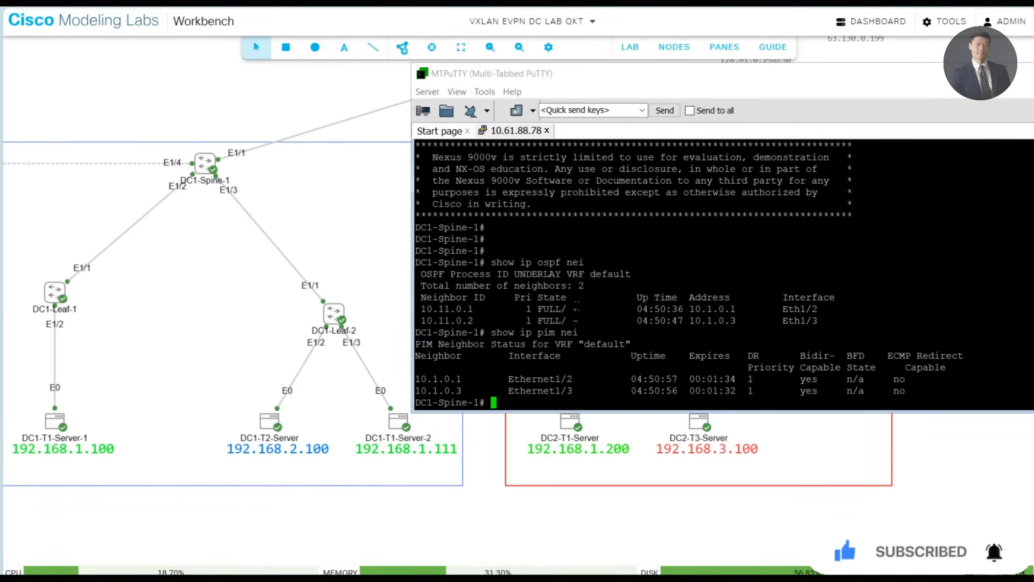
- Add a few blank prompt lines and run "show bgp l2vpn evpn summary" on DC1-Spine-1 to check its EVPN peers
{"action": "key", "text": "Return"}
{"action": "key", "text": "Return"}
{"action": "key", "text": "Return"}
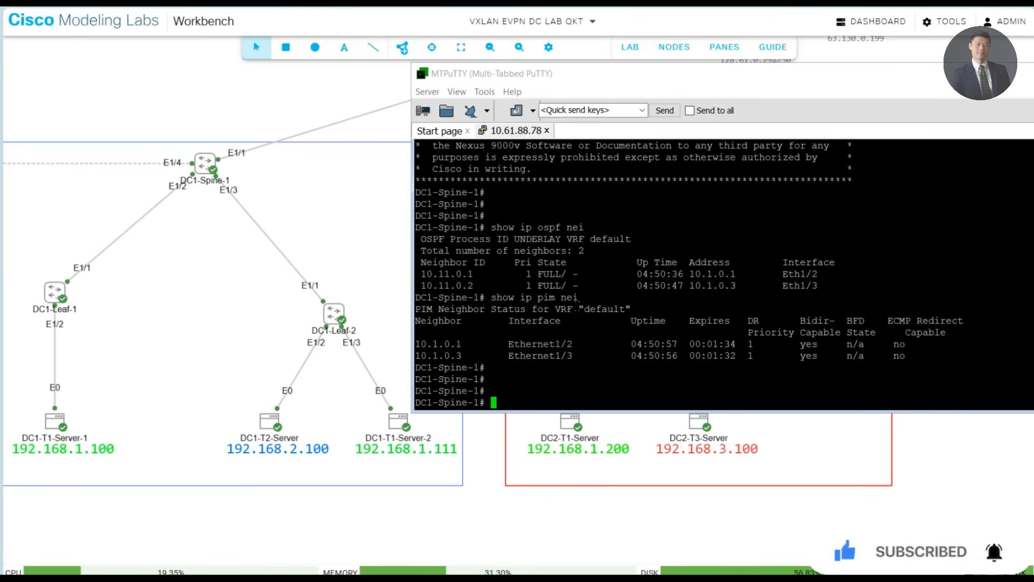
{"action": "type", "text": "show bgp l2vpn e"}
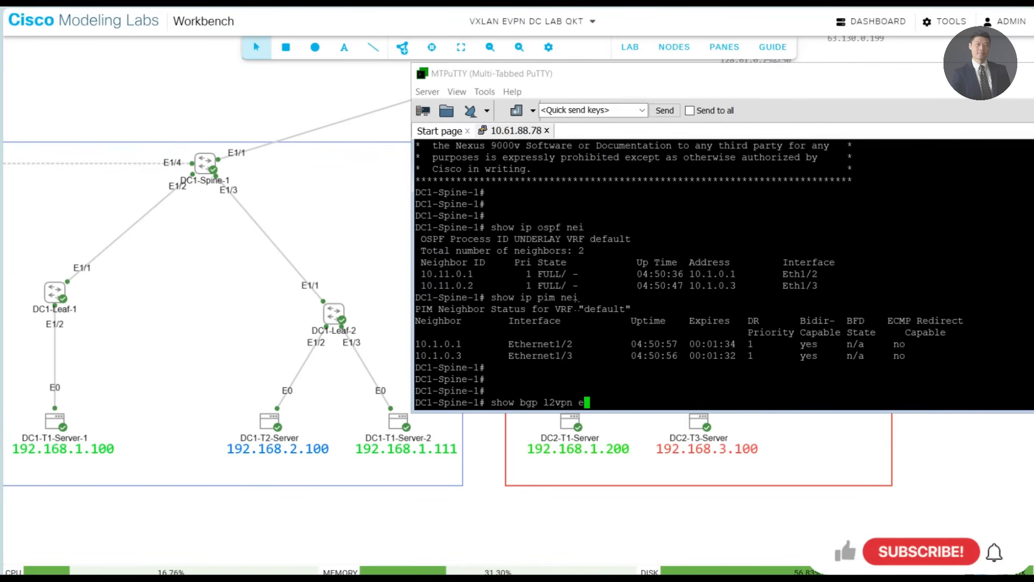
{"action": "type", "text": "vpn summary"}
{"action": "key", "text": "Return"}
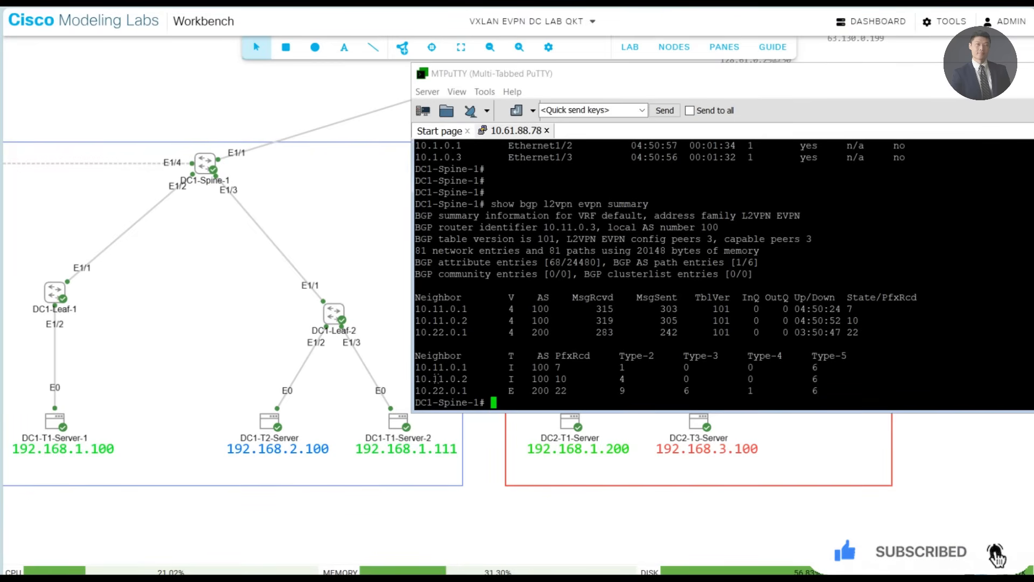
- Highlight the 10.11.0.1 and 10.11.0.2 peer rows, then the 10.22.0.1 row, and return to the Cisco Modeling Labs topology with Core-Rtr in view
{"action": "left_click_drag", "start_coordinate": [433, 367], "coordinate": [822, 376]}
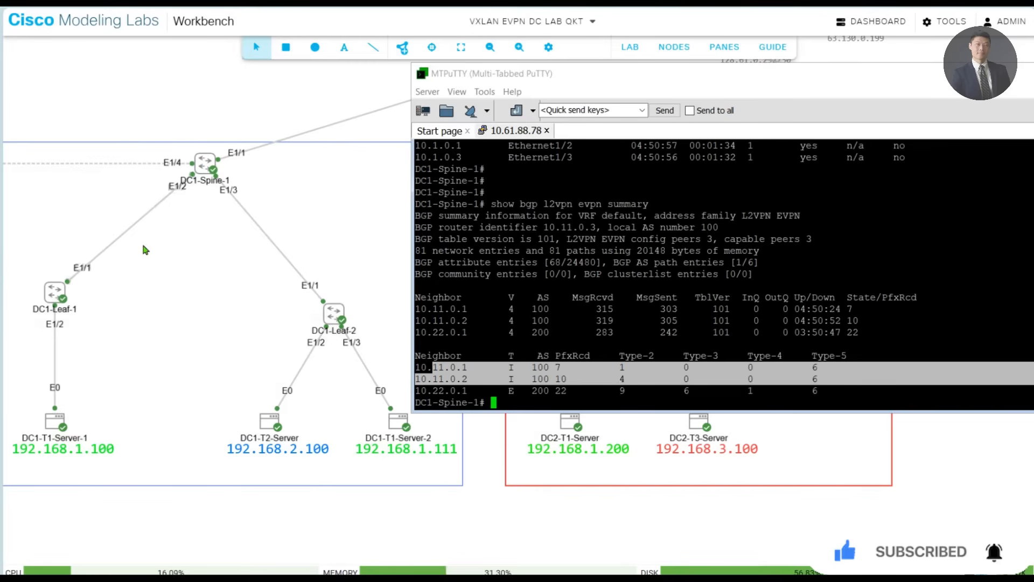
{"action": "triple_click", "coordinate": [447, 387]}
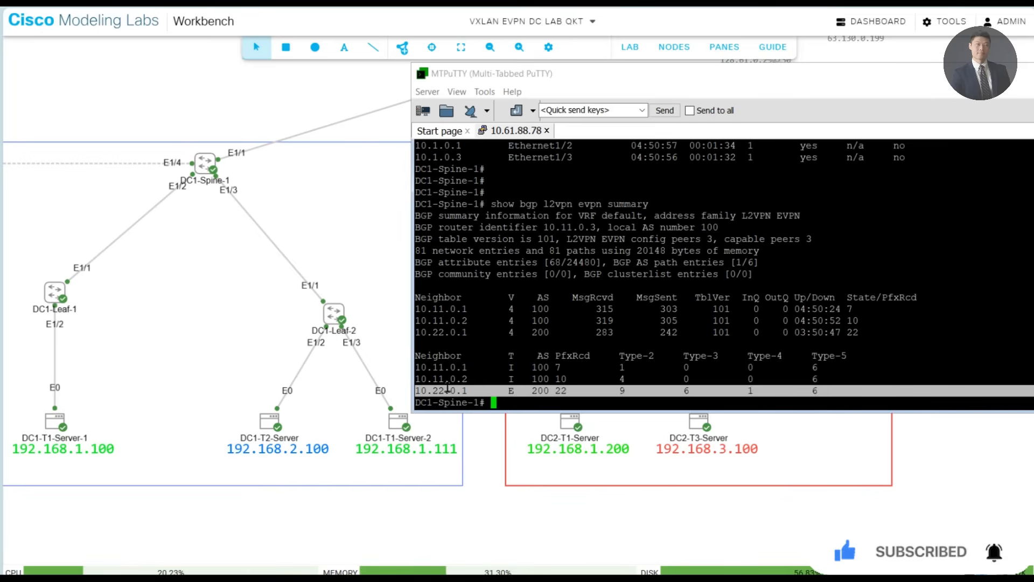
{"action": "left_click", "coordinate": [506, 448]}
{"action": "left_click_drag", "start_coordinate": [495, 126], "coordinate": [483, 178]}
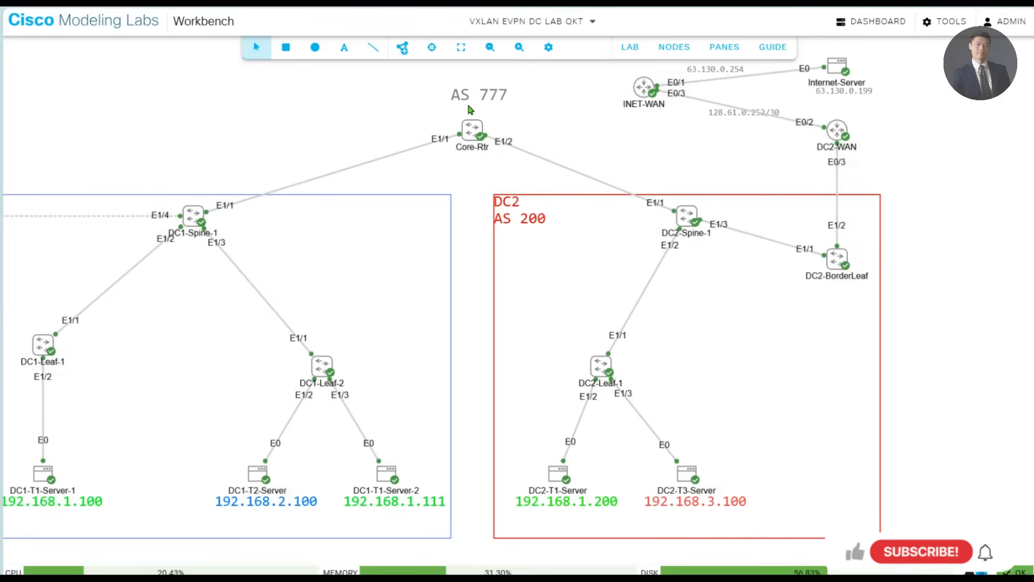
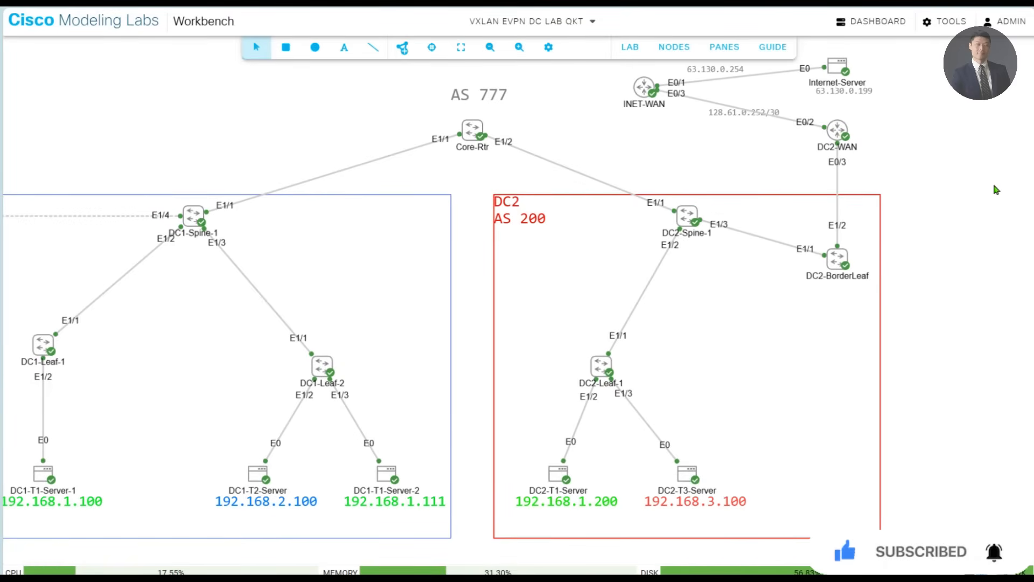
- Switch back to MTPuTTY and highlight the AS number of the 10.22.0.1 peer in the DC1-Spine-1 BGP EVPN summary
{"action": "key", "text": "alt+Tab"}
{"action": "left_click", "coordinate": [846, 308]}
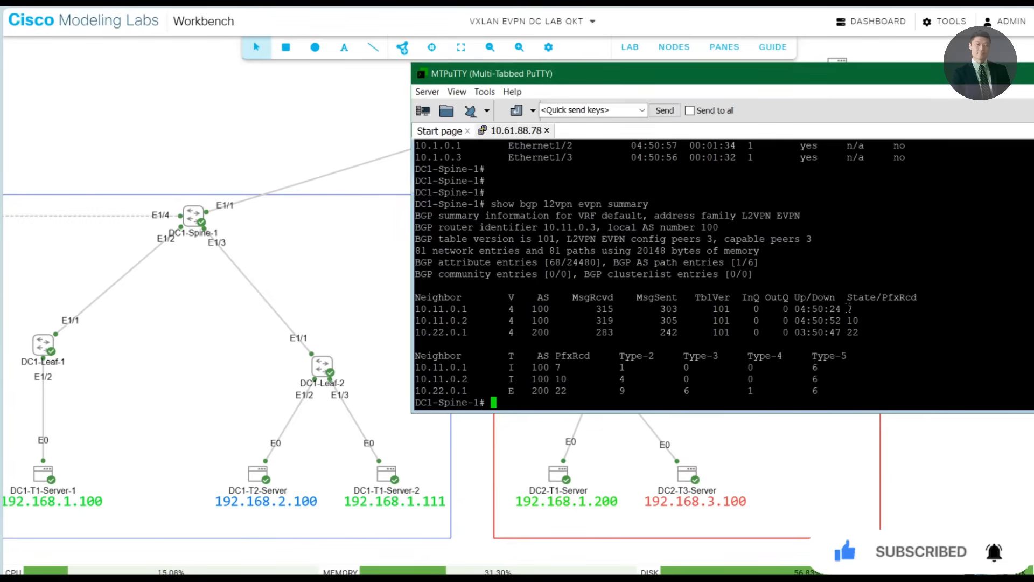
{"action": "double_click", "coordinate": [545, 391]}
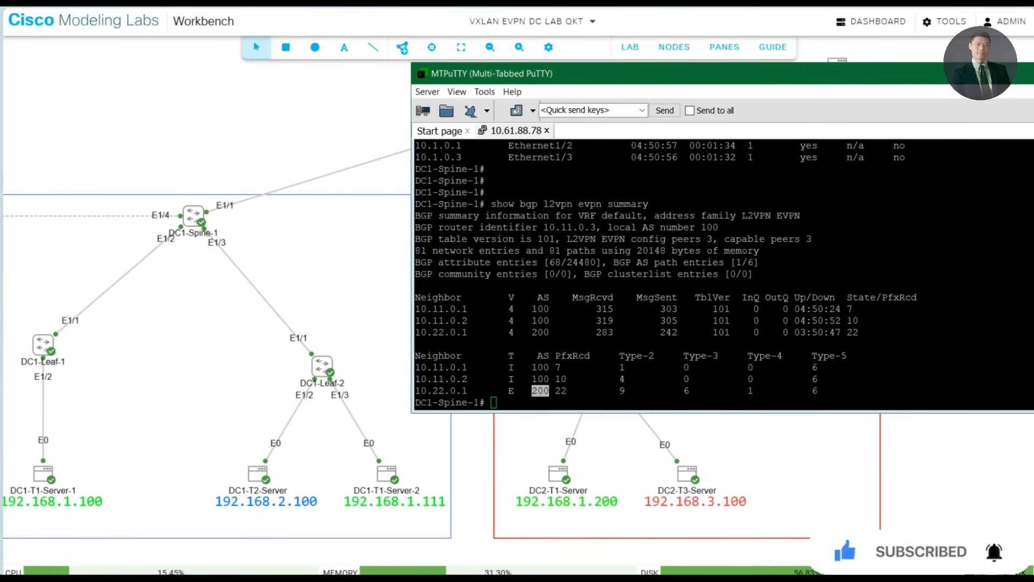
- Run "sho ip int bri vrf all" on DC1-Spine-1 and enlarge the terminal window to show more of the output
{"action": "left_click", "coordinate": [642, 360]}
{"action": "type", "text": "sho "}
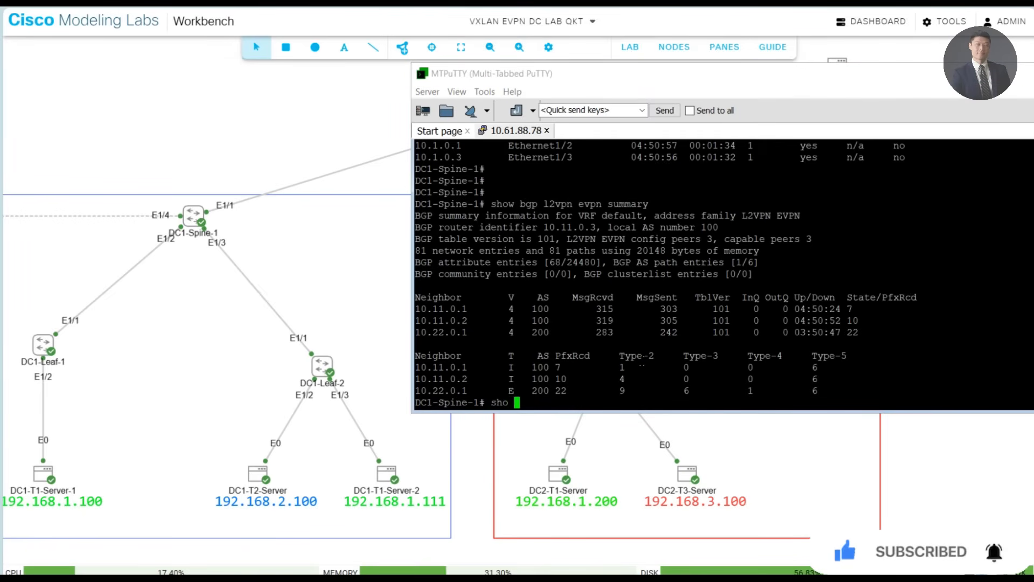
{"action": "type", "text": "ip int bri vrf all"}
{"action": "key", "text": "Return"}
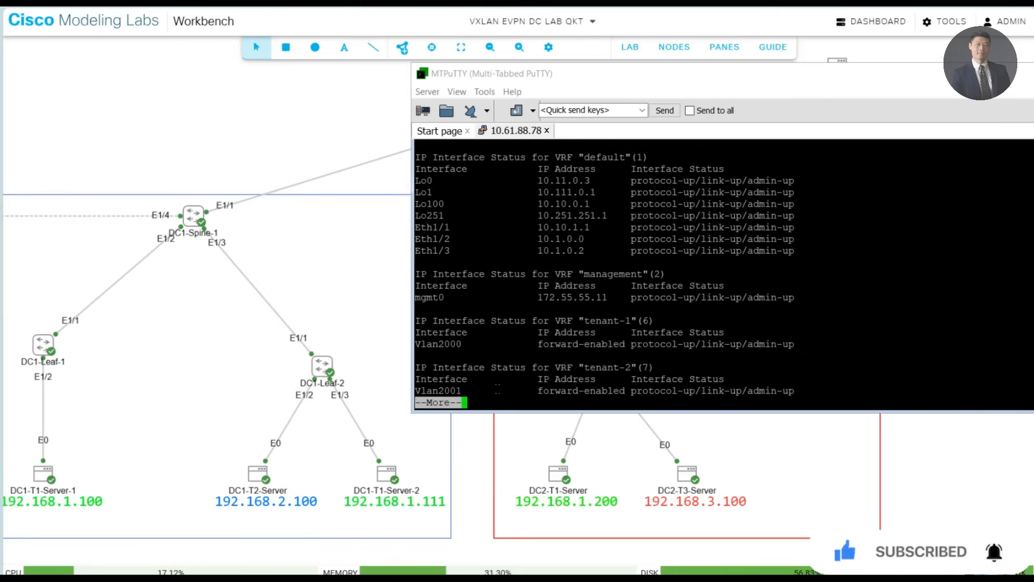
{"action": "left_click_drag", "start_coordinate": [523, 414], "coordinate": [524, 507]}
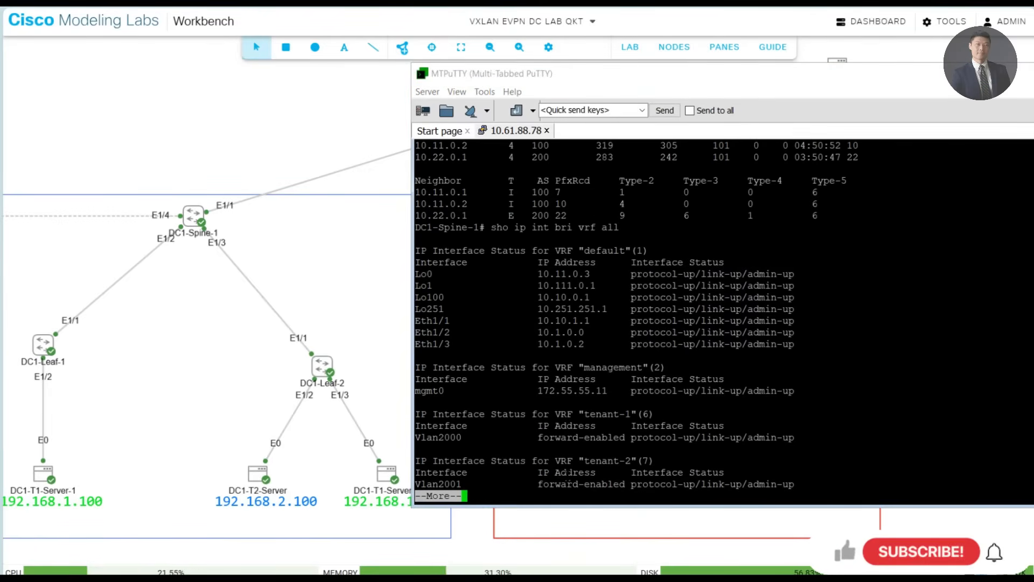
- Page through the rest of the DC1-Spine-1 interface listing and highlight blocks of its interface status rows
{"action": "key", "text": "space"}
{"action": "left_click_drag", "start_coordinate": [607, 484], "coordinate": [416, 214]}
{"action": "left_click", "coordinate": [503, 281]}
{"action": "left_click_drag", "start_coordinate": [419, 286], "coordinate": [786, 308]}
{"action": "left_click", "coordinate": [710, 279]}
{"action": "left_click_drag", "start_coordinate": [455, 270], "coordinate": [786, 309]}
{"action": "left_click", "coordinate": [787, 310]}
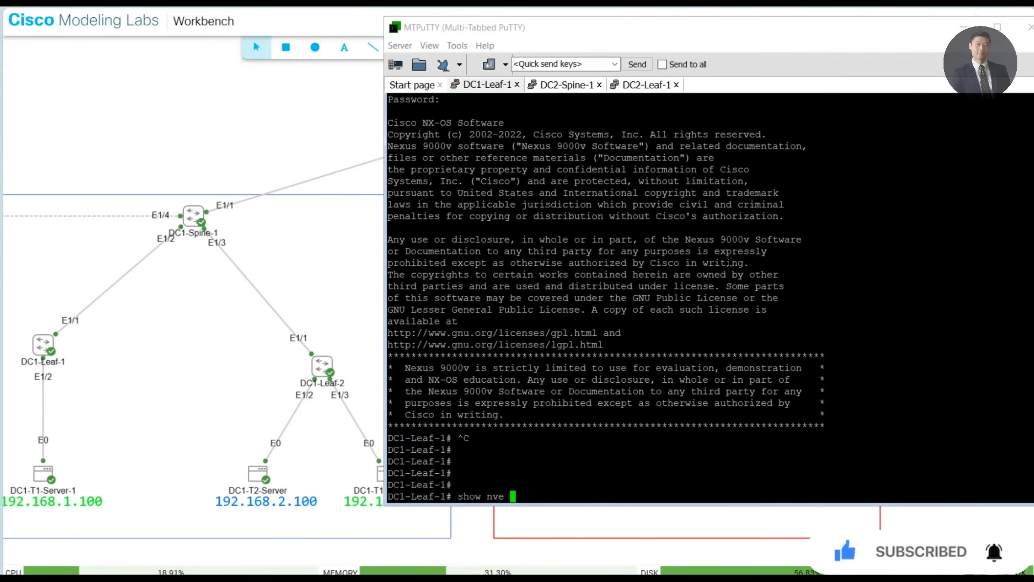
- In the DC1-Leaf-1 session, run "show nve interface nve 1 detail" to inspect the leaf's VXLAN tunnel interface
{"action": "type", "text": "ter"}
{"action": "key", "text": "Tab"}
{"action": "type", "text": "f"}
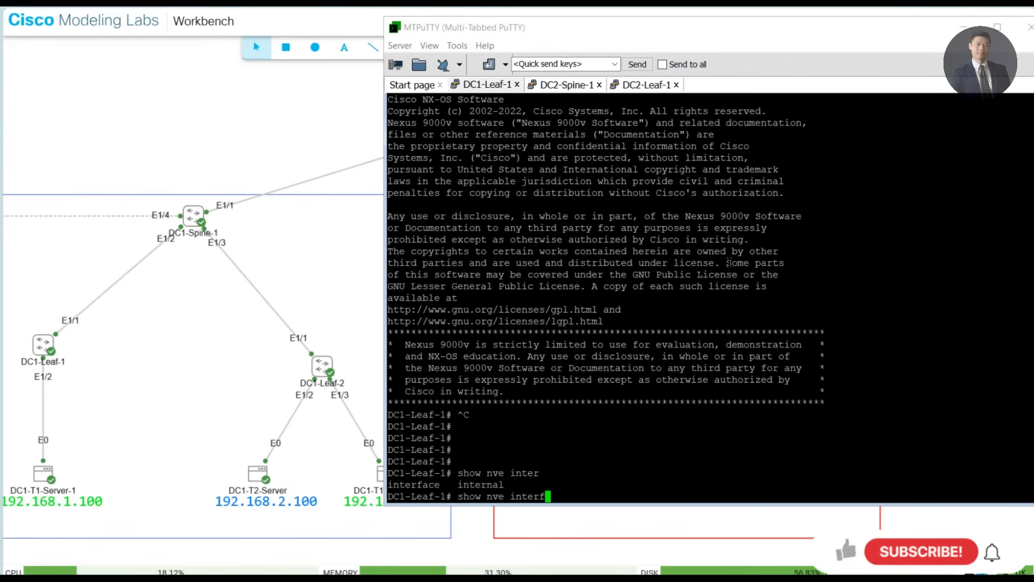
{"action": "type", "text": "ace nve 1"}
{"action": "type", "text": "detail"}
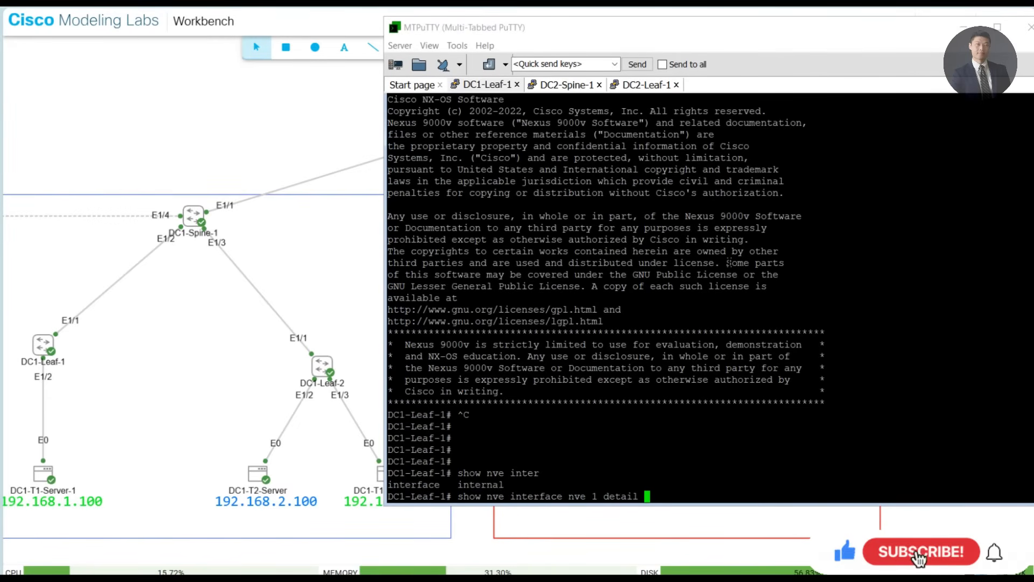
{"action": "key", "text": "Return"}
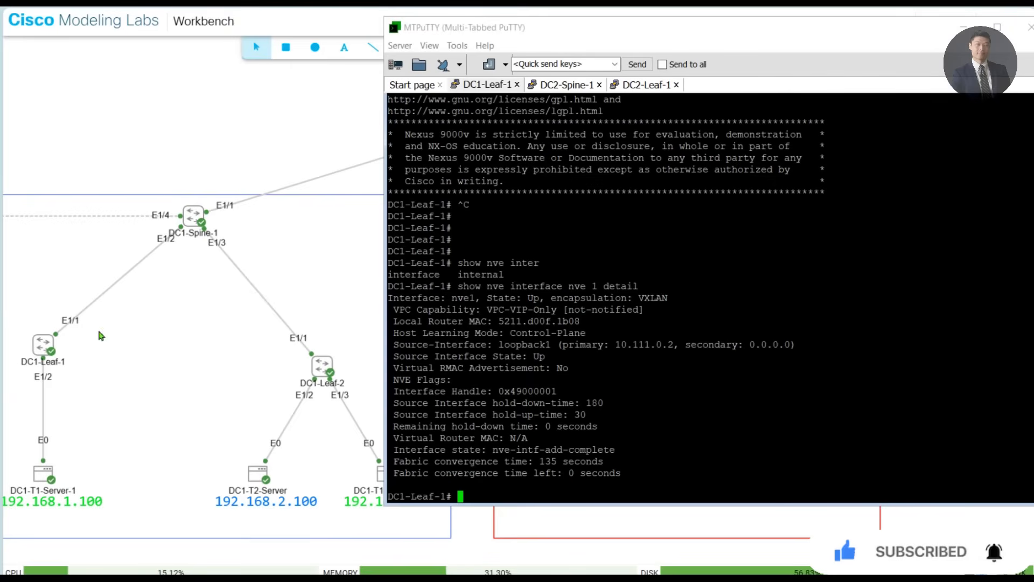
- Highlight the Source-Interface line of the NVE details, including its loopback1 name and primary address, then clear the selection
{"action": "left_click_drag", "start_coordinate": [487, 345], "coordinate": [619, 342]}
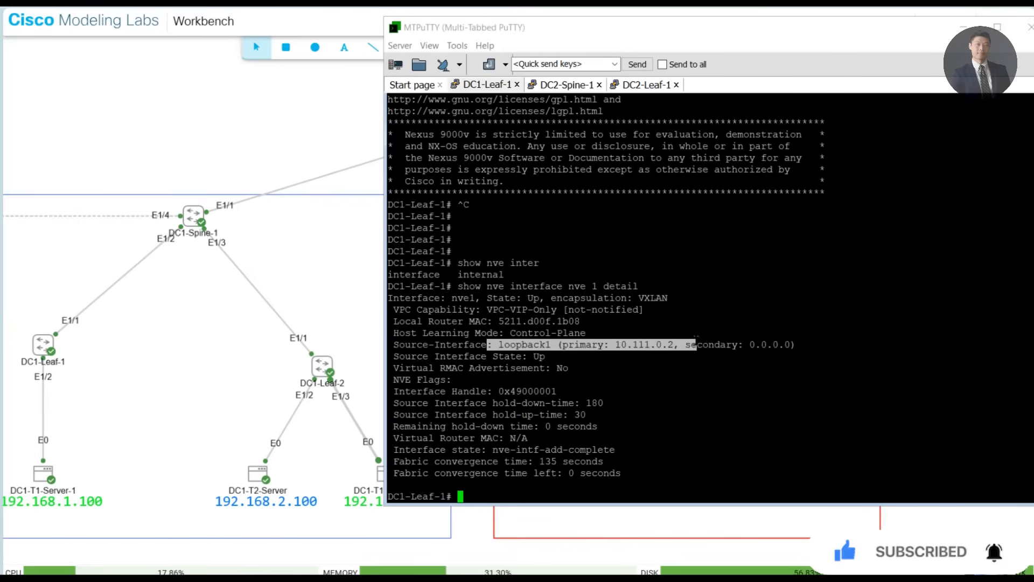
{"action": "triple_click", "coordinate": [637, 343]}
{"action": "left_click", "coordinate": [638, 343]}
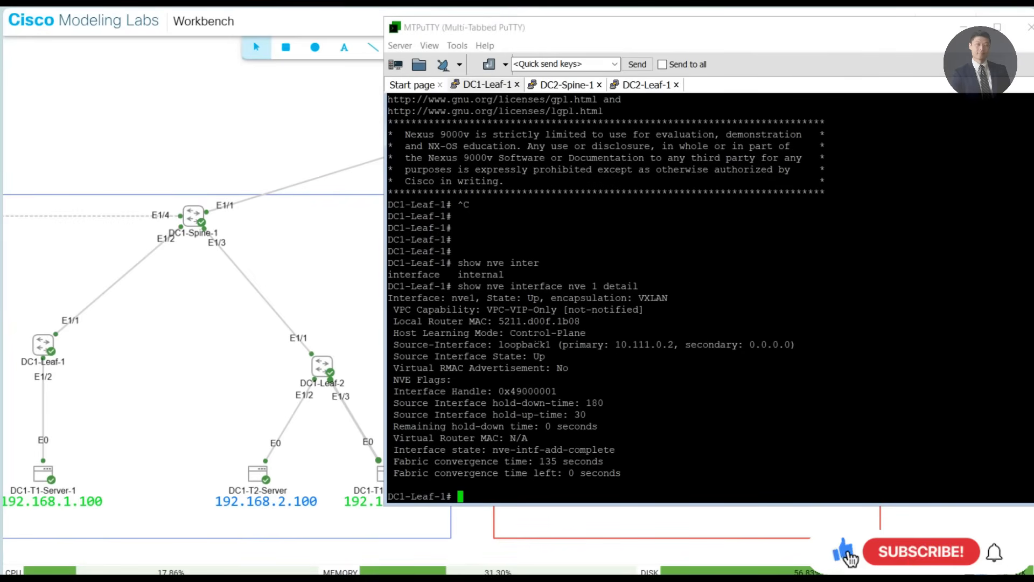
{"action": "double_click", "coordinate": [526, 345]}
{"action": "left_click", "coordinate": [647, 355]}
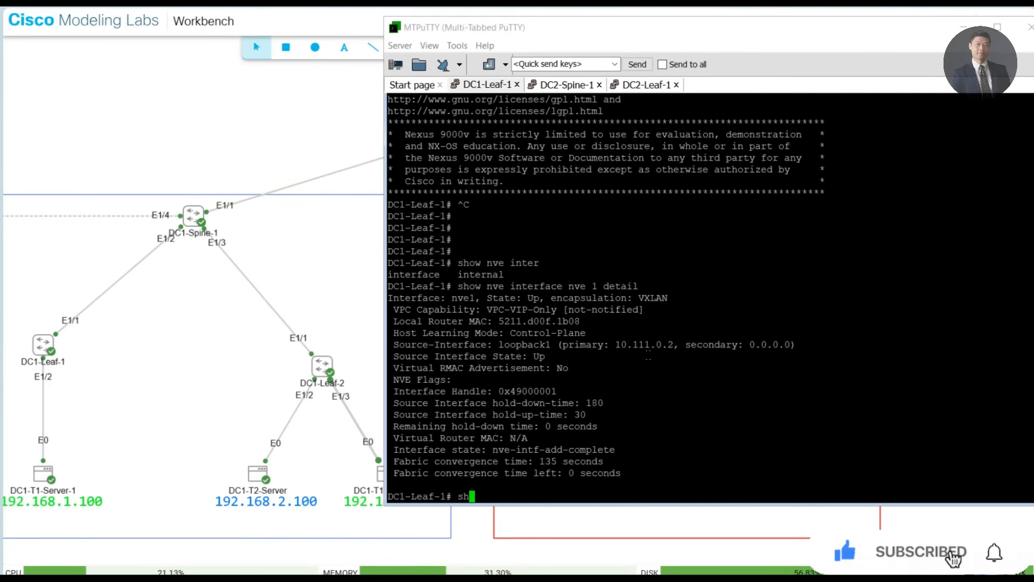
- Run "show run int lo 1" on DC1-Leaf-1 and highlight the ip address line of the loopback configuration
{"action": "type", "text": "show run int lo 1"}
{"action": "key", "text": "Return"}
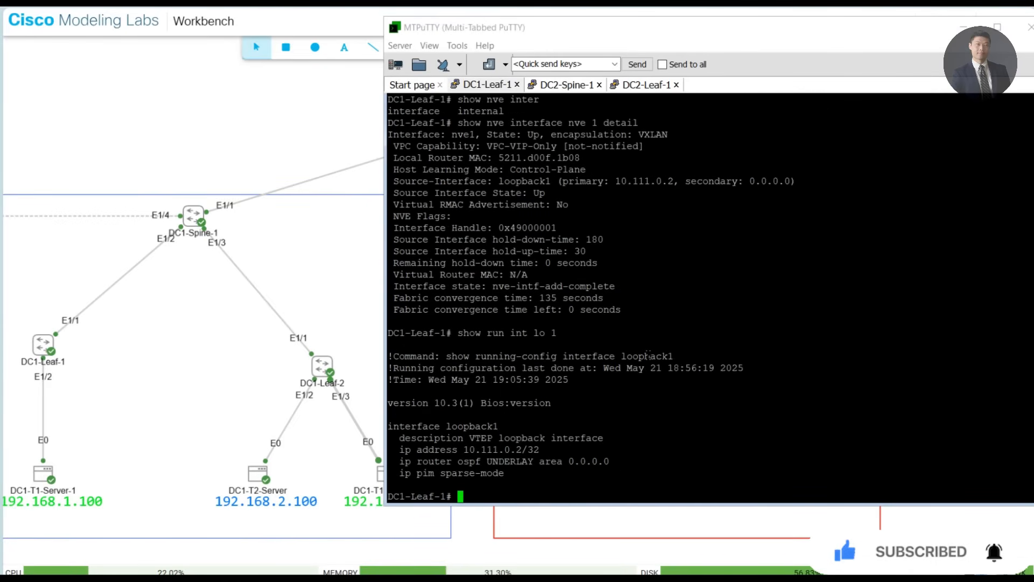
{"action": "left_click_drag", "start_coordinate": [438, 450], "coordinate": [526, 449]}
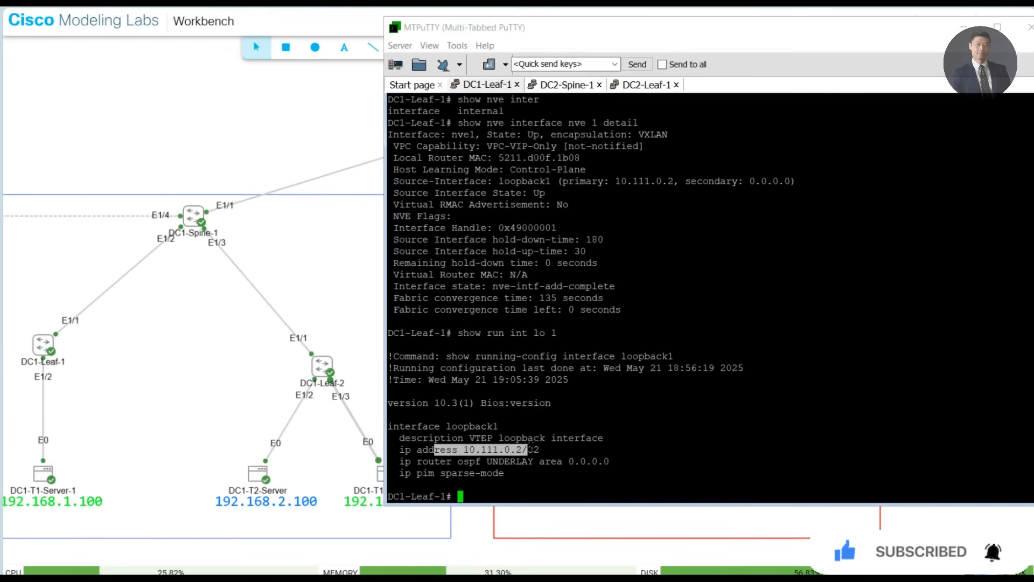
{"action": "left_click", "coordinate": [539, 439]}
- Highlight the Source-Interface line in the earlier NVE output to compare it with the loopback1 configuration
{"action": "left_click_drag", "start_coordinate": [469, 157], "coordinate": [626, 251]}
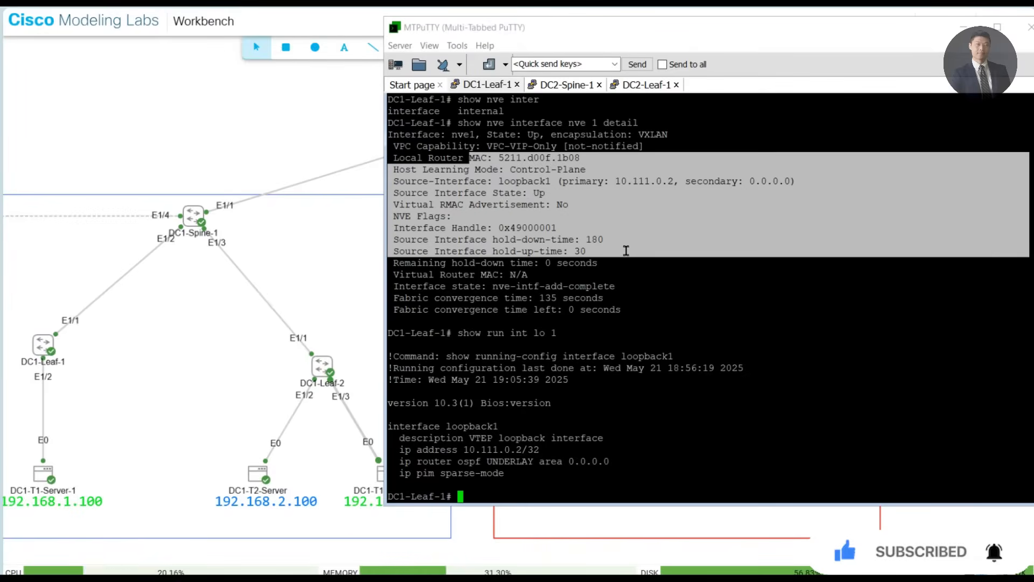
{"action": "triple_click", "coordinate": [523, 182]}
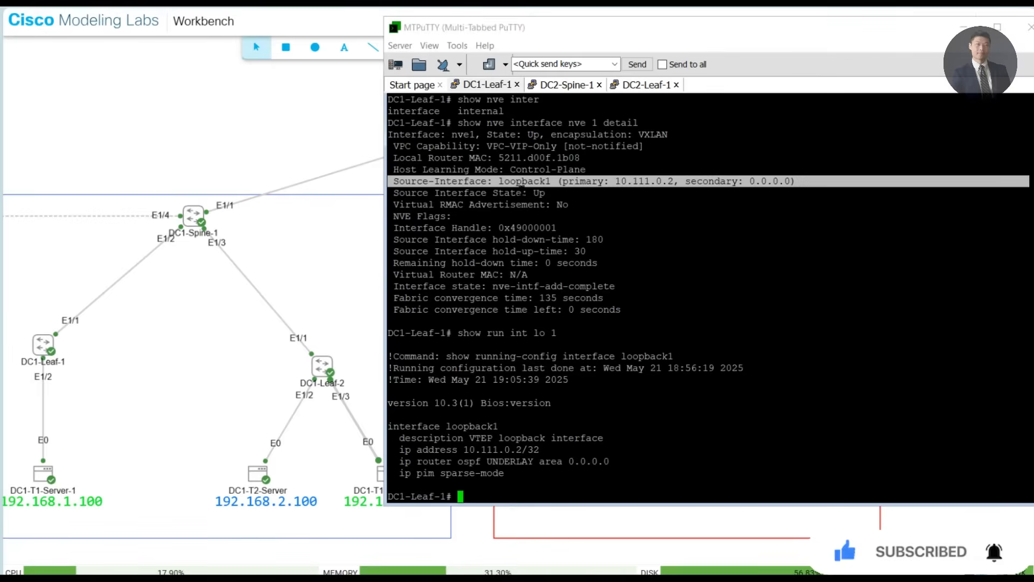
{"action": "triple_click", "coordinate": [522, 191]}
{"action": "left_click", "coordinate": [522, 192]}
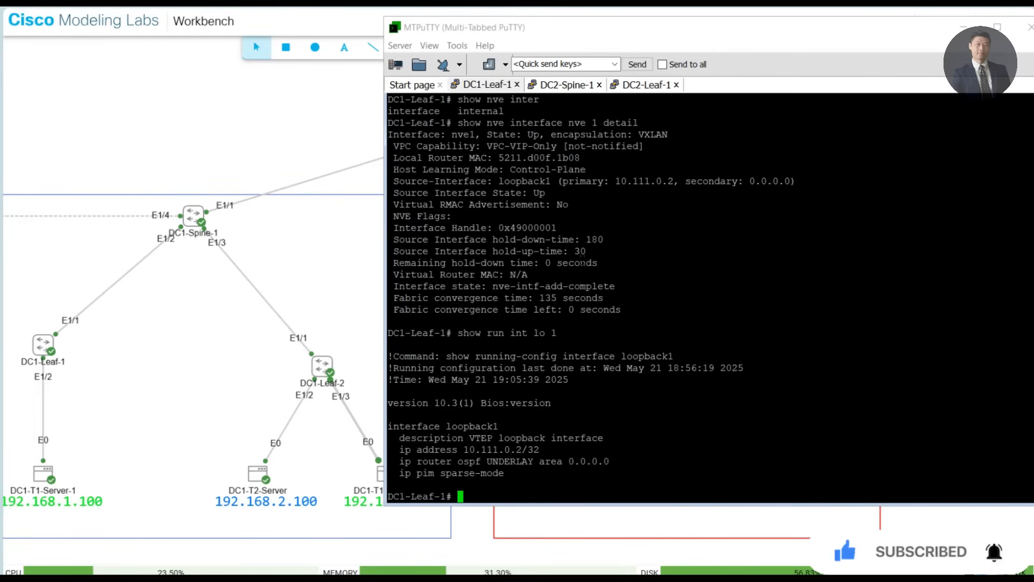
- Add two blank prompt lines and run "show nve vni" on DC1-Leaf-1 to list its VNIs
{"action": "key", "text": "Return"}
{"action": "key", "text": "Return"}
{"action": "type", "text": "show "}
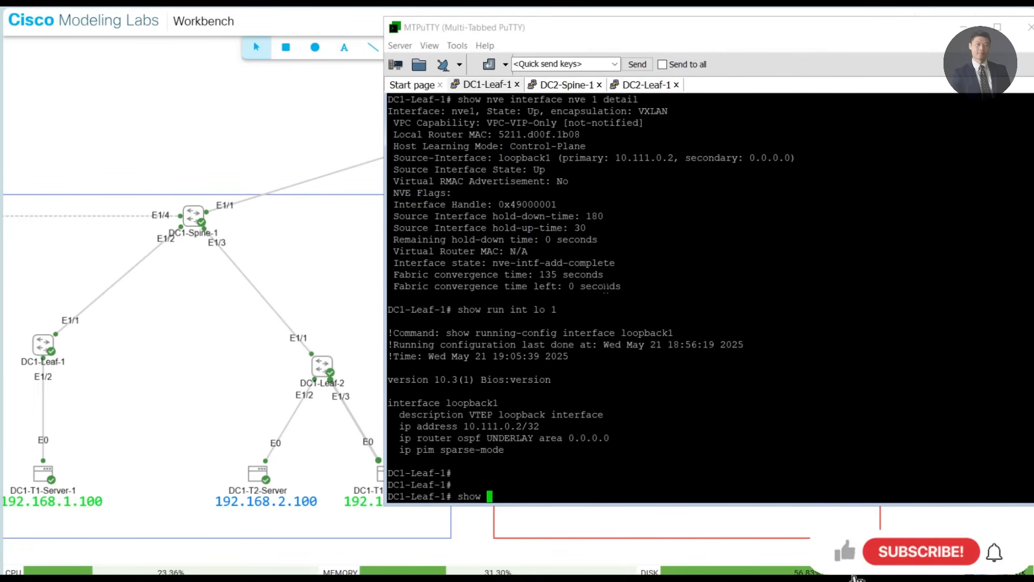
{"action": "type", "text": "nve vni"}
{"action": "key", "text": "Return"}
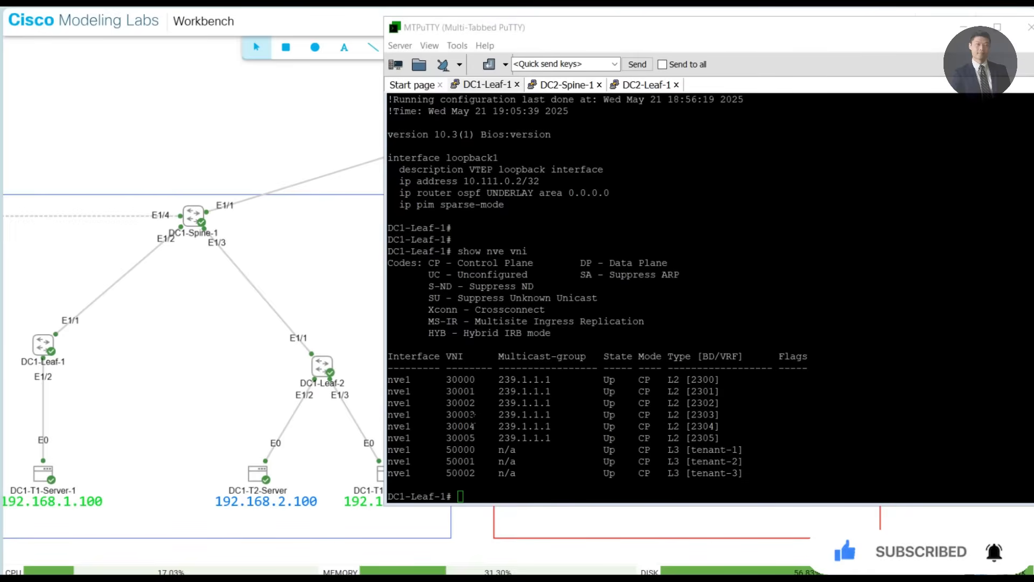
- Highlight the L3 tenant rows of the VNI table and mark VNIs 50000, 50001 and 50002 one by one
{"action": "left_click_drag", "start_coordinate": [752, 473], "coordinate": [657, 392]}
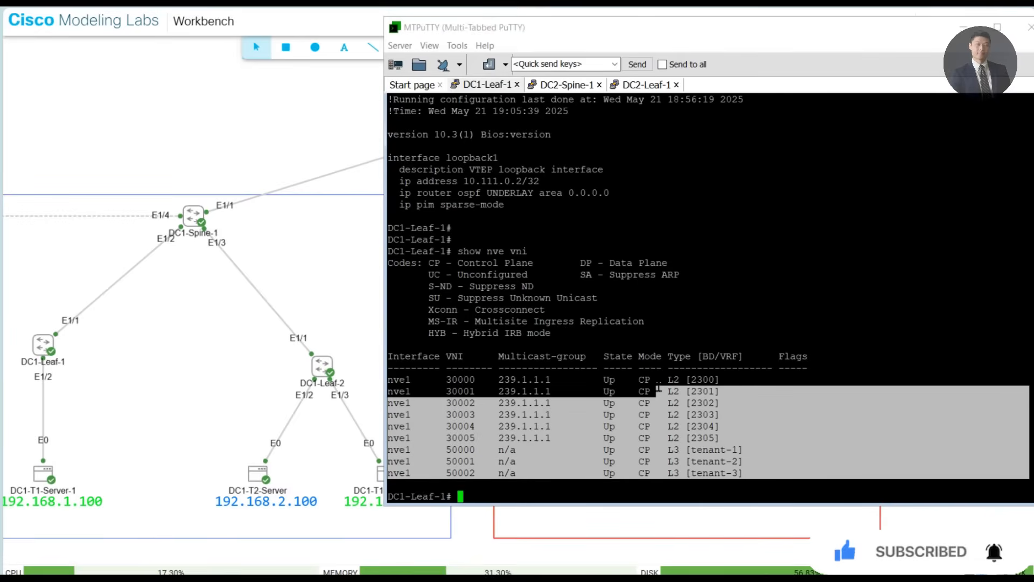
{"action": "left_click", "coordinate": [854, 431]}
{"action": "left_click_drag", "start_coordinate": [757, 473], "coordinate": [396, 450]}
{"action": "double_click", "coordinate": [457, 450]}
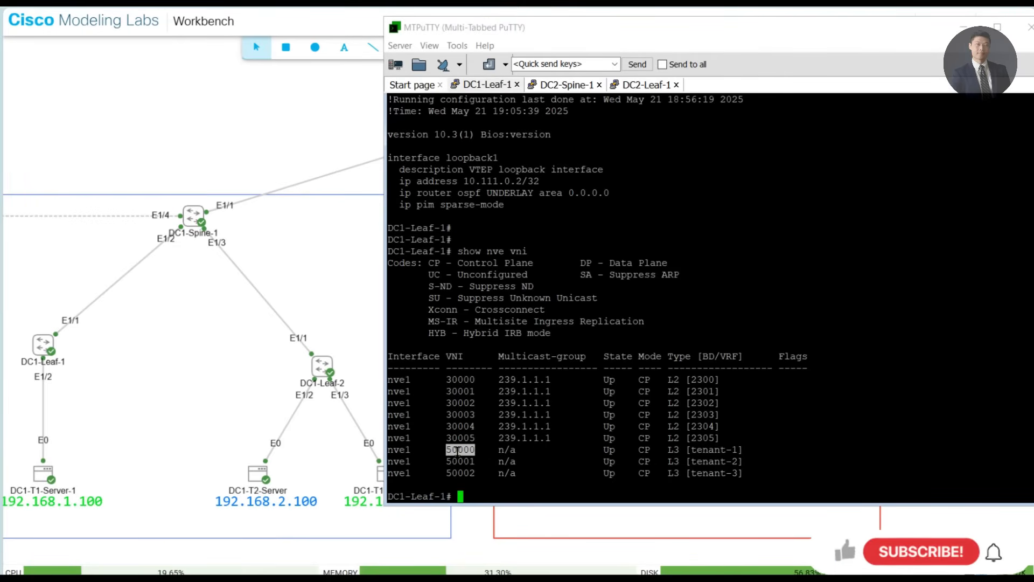
{"action": "double_click", "coordinate": [456, 461]}
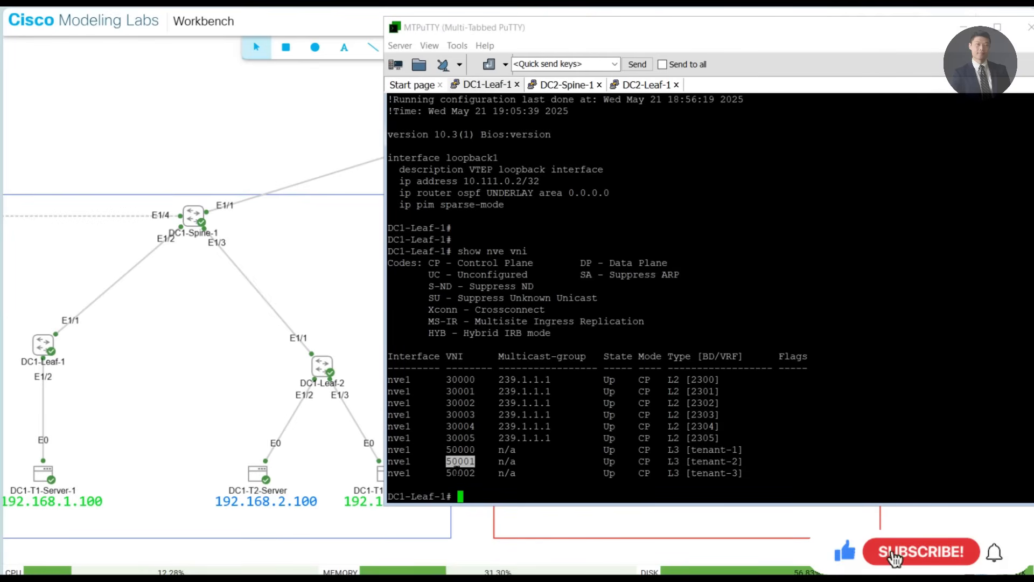
{"action": "double_click", "coordinate": [457, 473]}
{"action": "double_click", "coordinate": [456, 450]}
{"action": "double_click", "coordinate": [456, 461]}
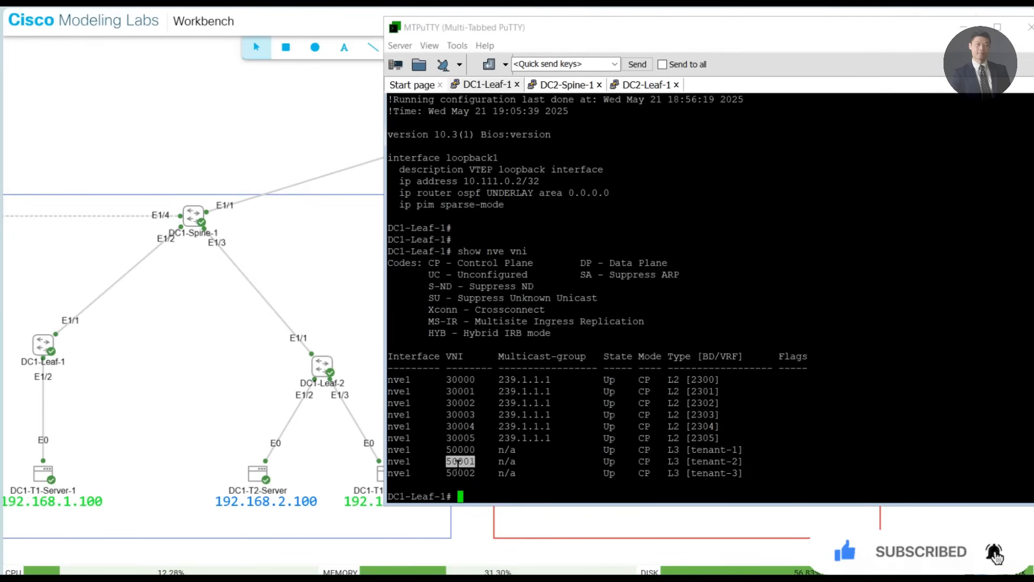
{"action": "triple_click", "coordinate": [458, 472]}
{"action": "left_click", "coordinate": [459, 460]}
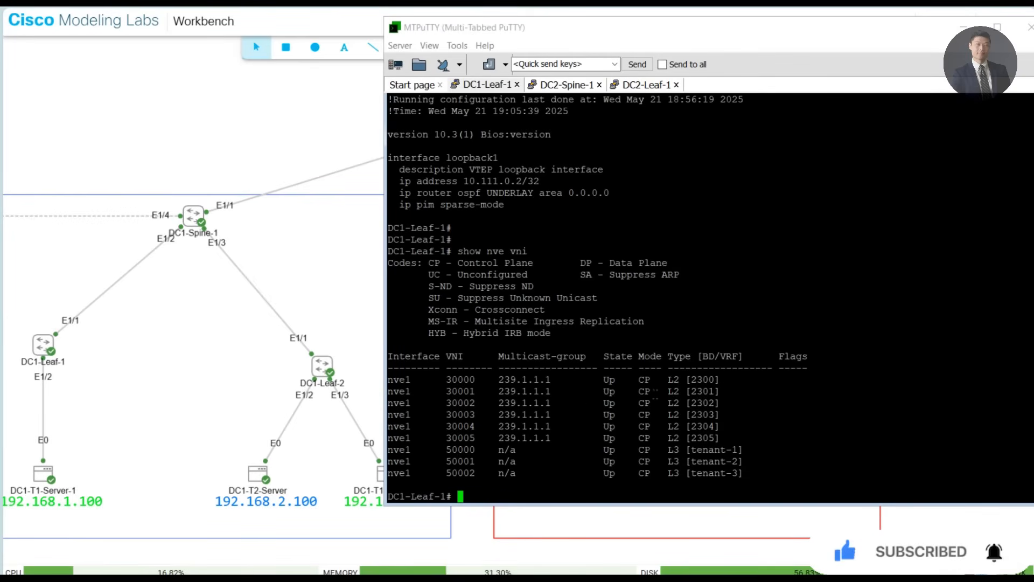
- Highlight the L2 rows of the VNI table, covering VNIs 30000 to 30005, then clear the selection
{"action": "left_click_drag", "start_coordinate": [716, 439], "coordinate": [394, 354]}
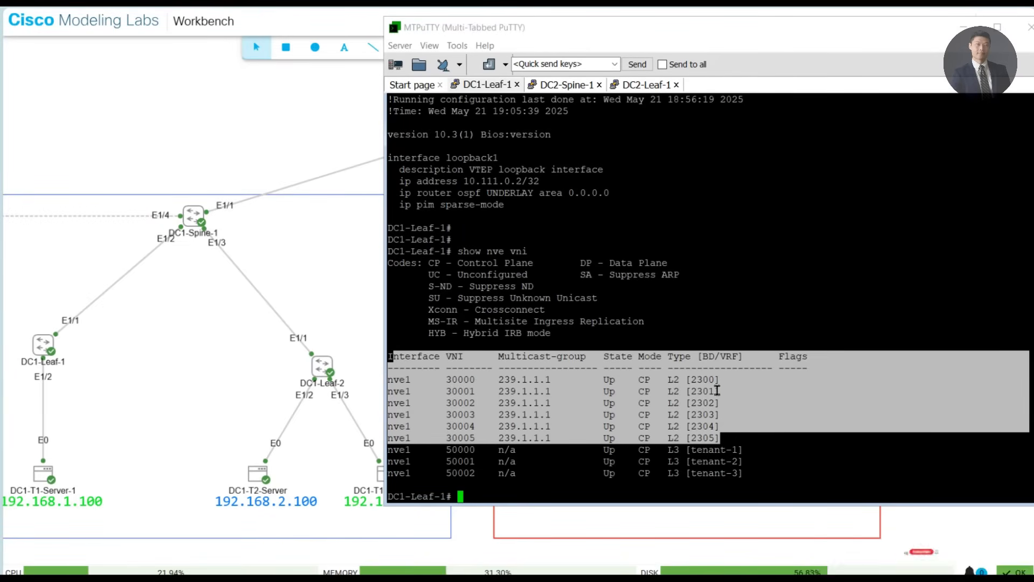
{"action": "left_click_drag", "start_coordinate": [440, 379], "coordinate": [728, 431]}
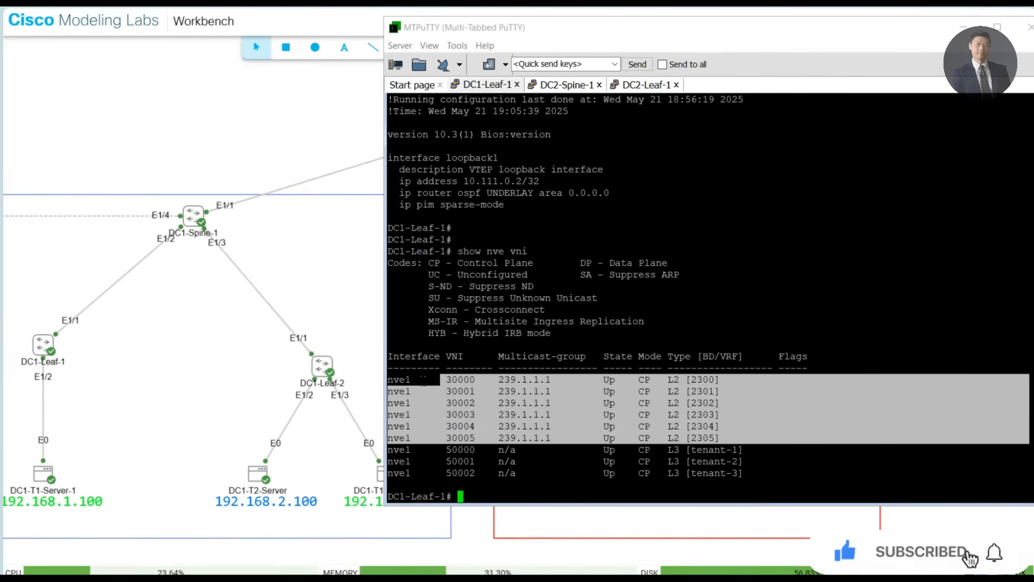
{"action": "double_click", "coordinate": [459, 380]}
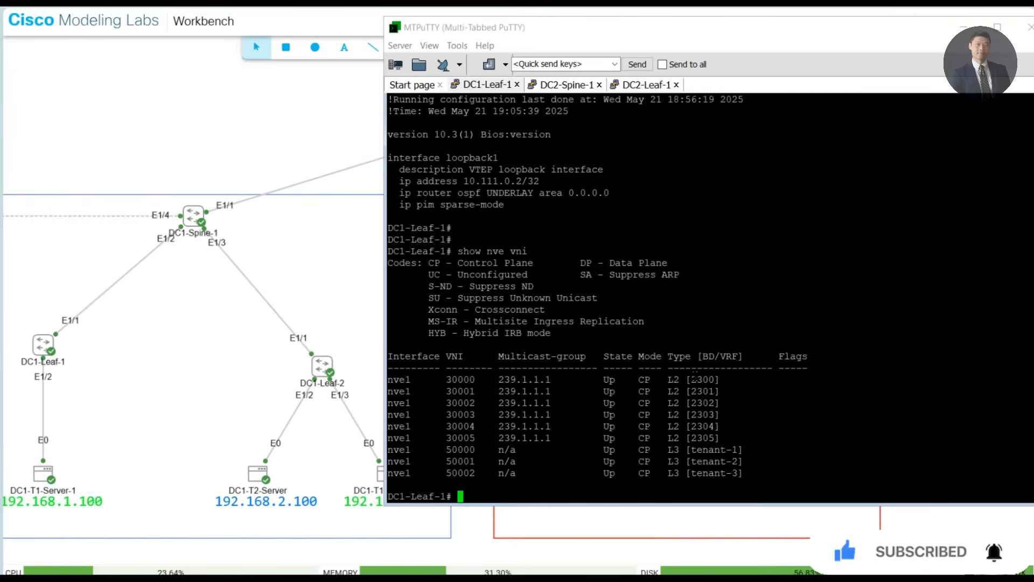
{"action": "triple_click", "coordinate": [764, 427]}
{"action": "left_click", "coordinate": [717, 397]}
- Switch to Nexus Dashboard Fabric Controller, open the Topology and arrange the MSD fabrics with ISN above DC1 and DC2
{"action": "key", "text": "alt+Tab"}
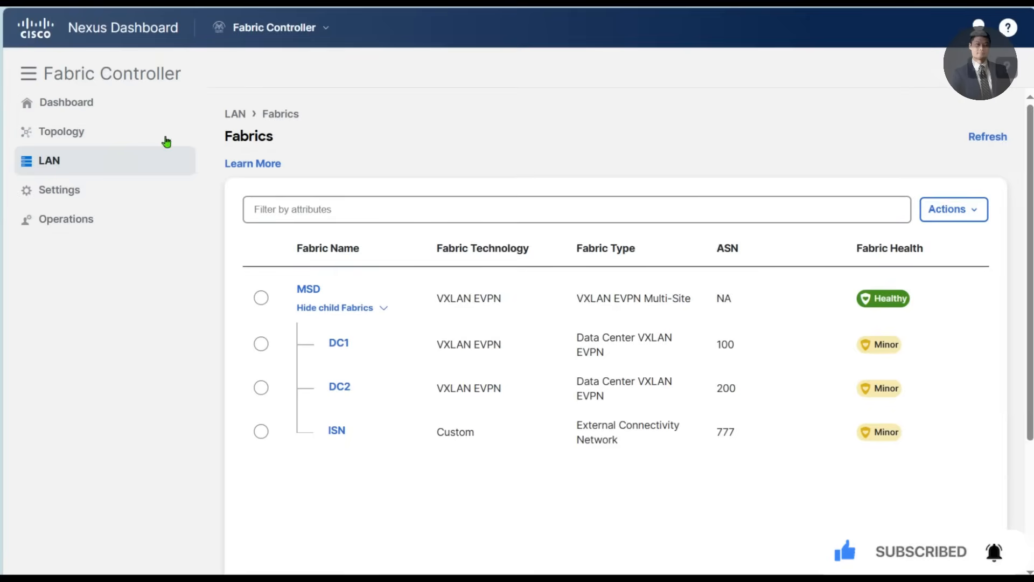
{"action": "left_click", "coordinate": [85, 135]}
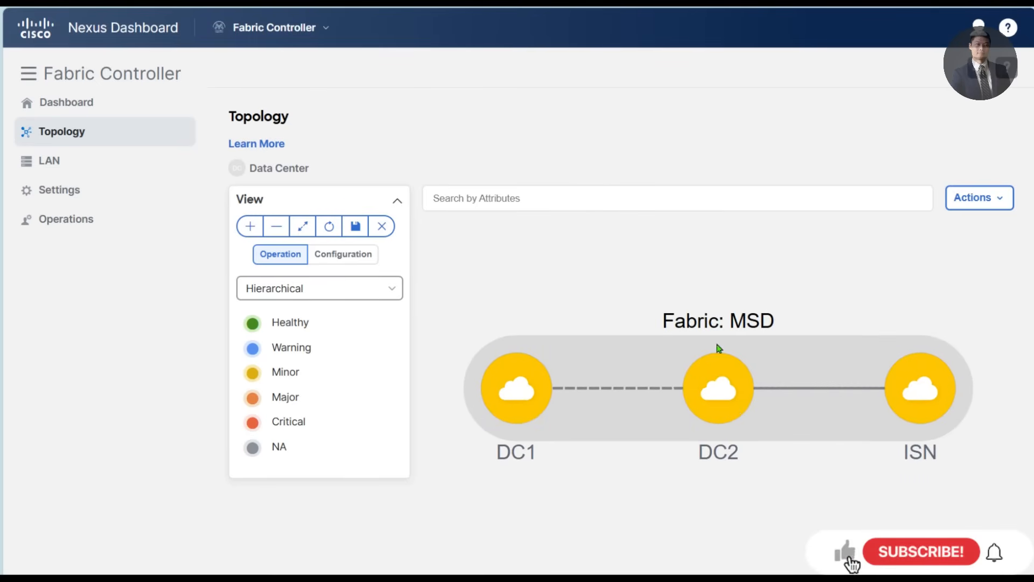
{"action": "left_click_drag", "start_coordinate": [720, 347], "coordinate": [866, 488]}
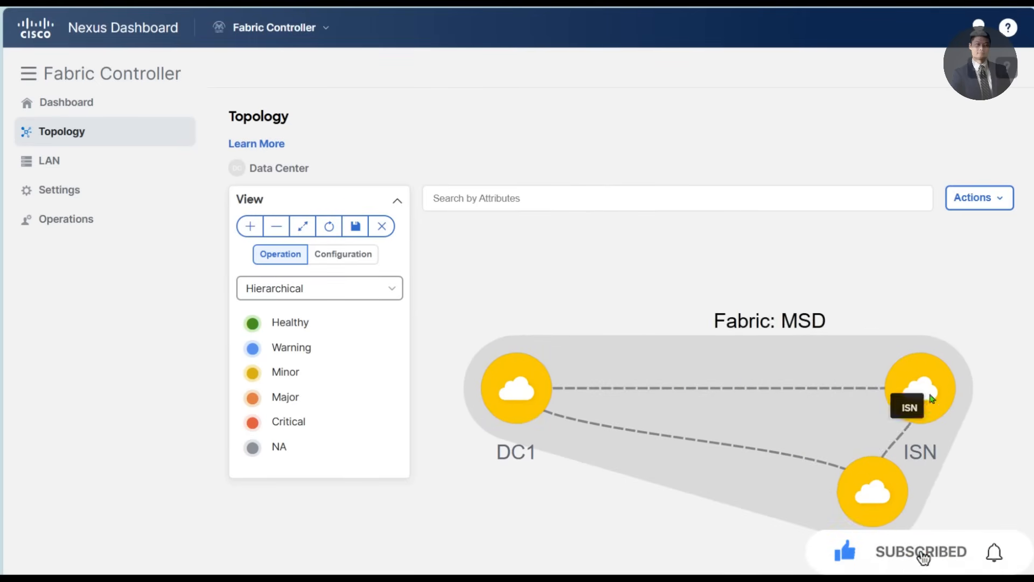
{"action": "left_click_drag", "start_coordinate": [914, 389], "coordinate": [660, 298]}
{"action": "left_click_drag", "start_coordinate": [517, 387], "coordinate": [526, 480]}
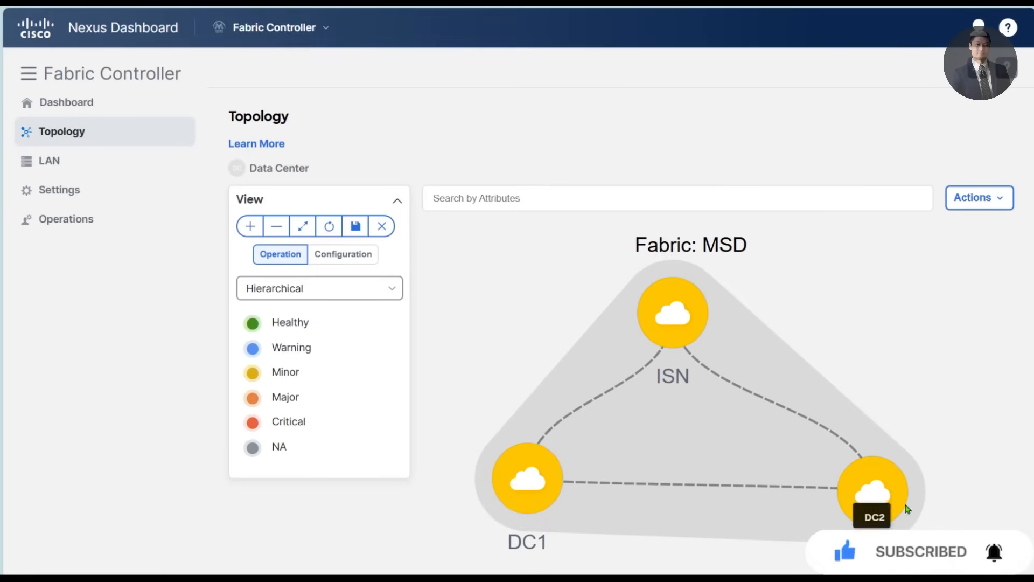
{"action": "left_click_drag", "start_coordinate": [871, 491], "coordinate": [845, 484]}
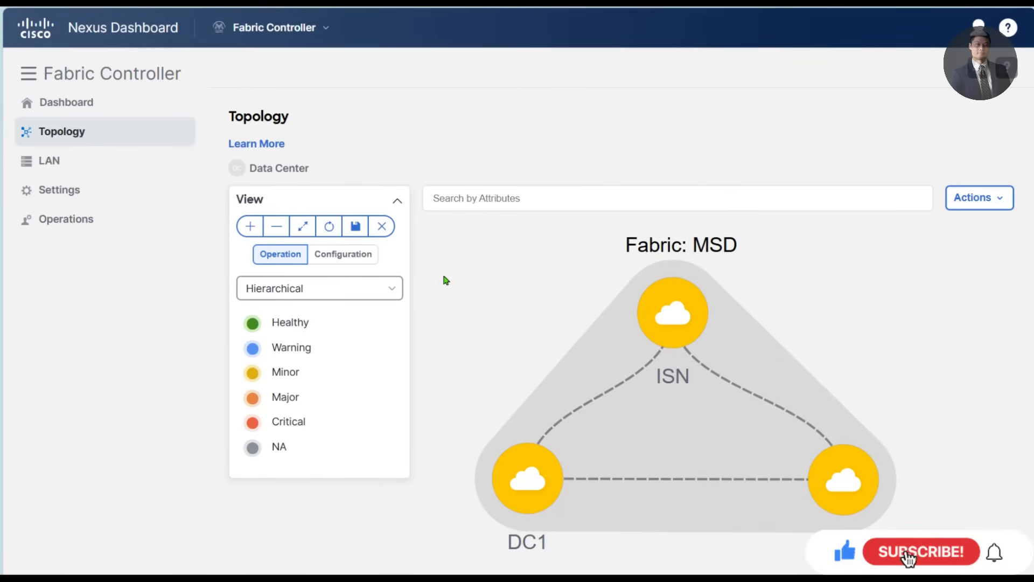
- Show the topology's Configuration status, move DC2 below DC1, close the DC2 fabric details and place ISN above both
{"action": "left_click", "coordinate": [336, 255]}
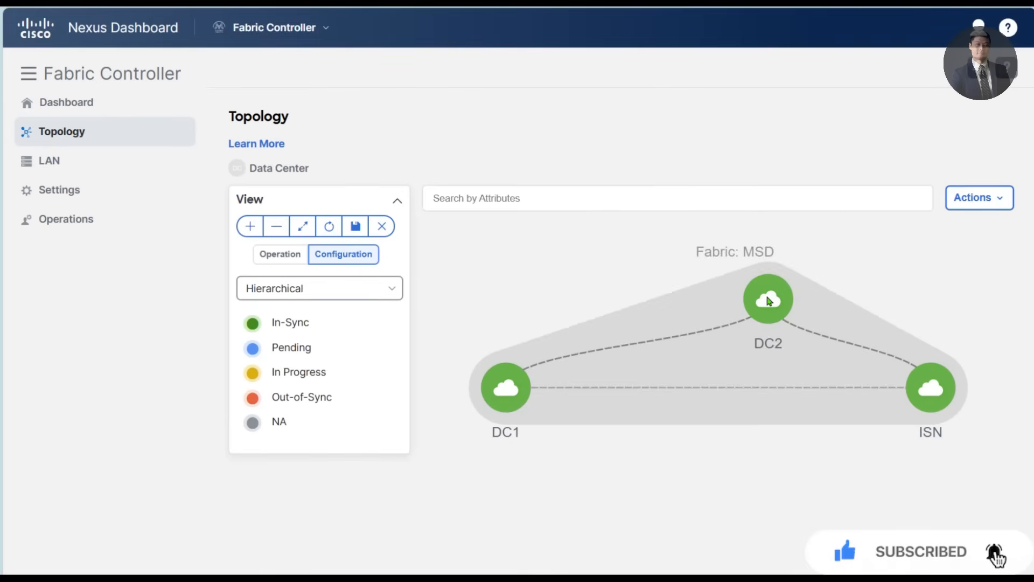
{"action": "left_click", "coordinate": [767, 377]}
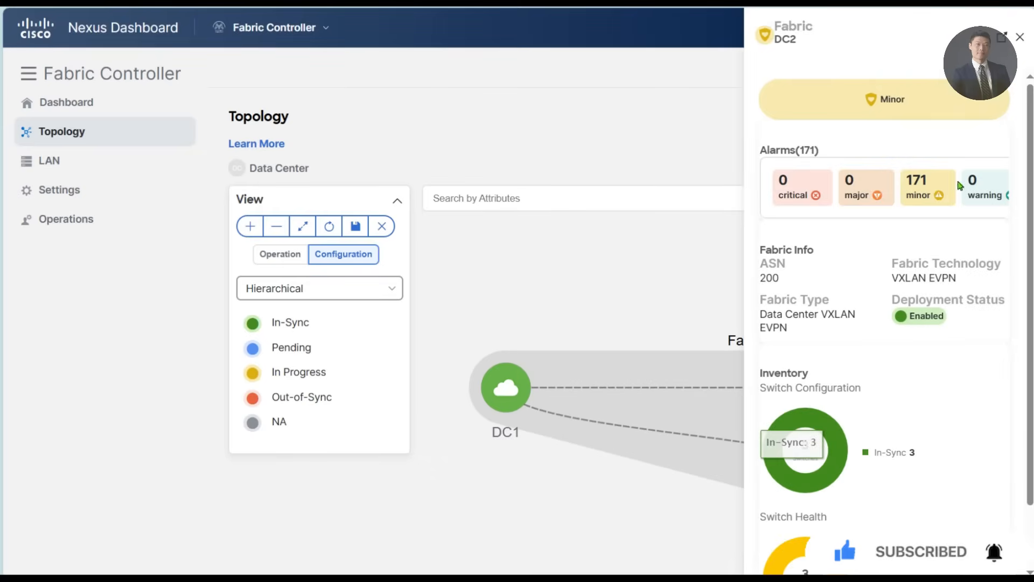
{"action": "left_click", "coordinate": [1020, 38]}
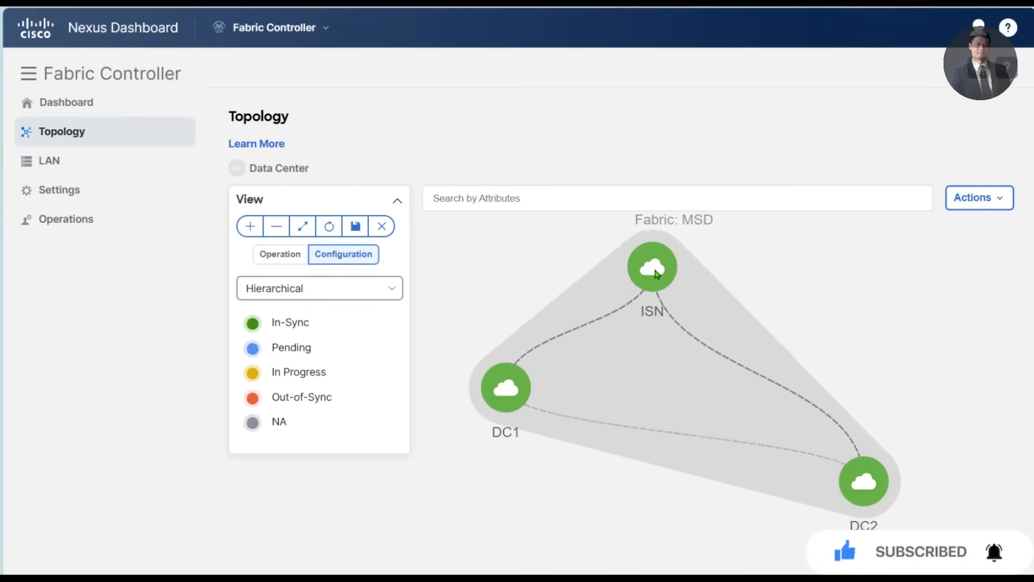
- Lower DC1 level with DC2, open the ISN fabric and arrange Core-Rtr centrally above DC1 and DC2
{"action": "left_click_drag", "start_coordinate": [505, 391], "coordinate": [507, 474]}
{"action": "mouse_move", "coordinate": [681, 477]}
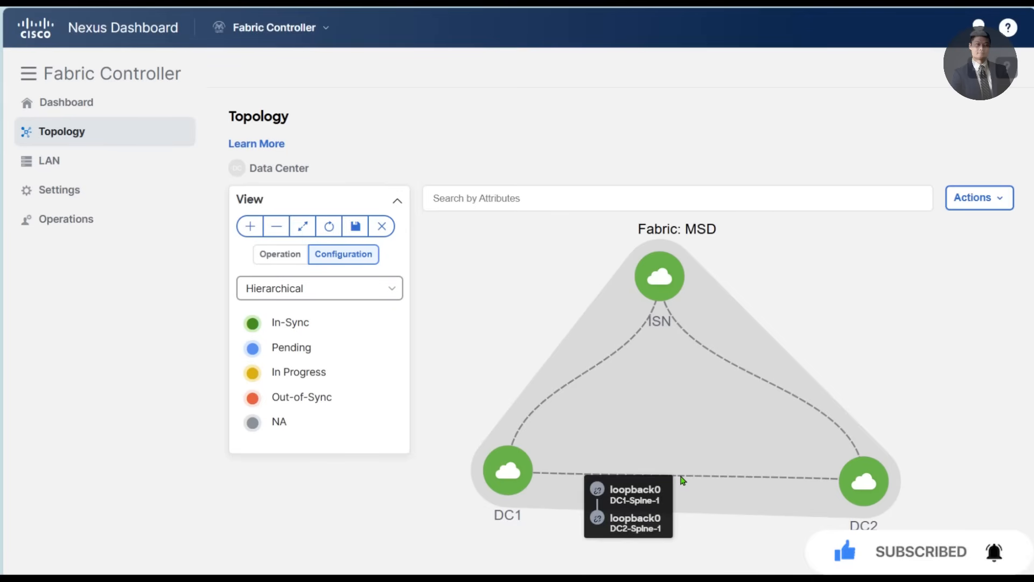
{"action": "double_click", "coordinate": [668, 276]}
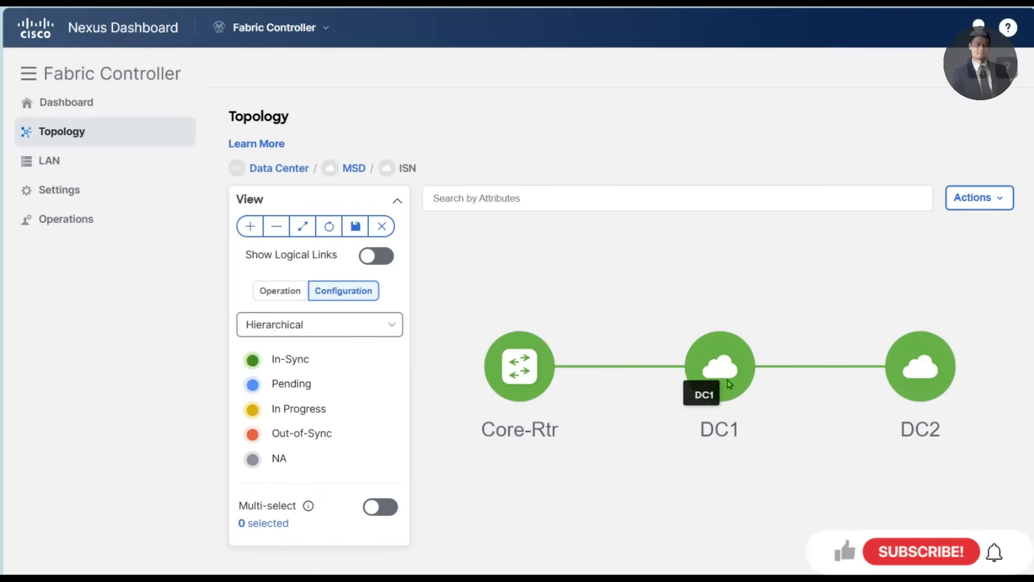
{"action": "left_click_drag", "start_coordinate": [703, 377], "coordinate": [482, 490]}
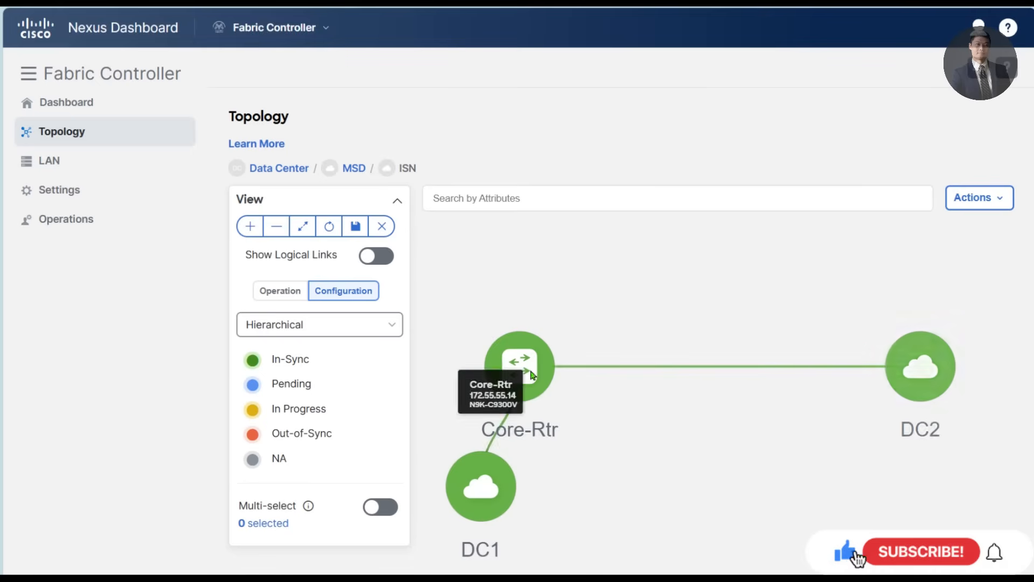
{"action": "left_click_drag", "start_coordinate": [526, 372], "coordinate": [707, 304]}
{"action": "left_click_drag", "start_coordinate": [922, 374], "coordinate": [921, 457]}
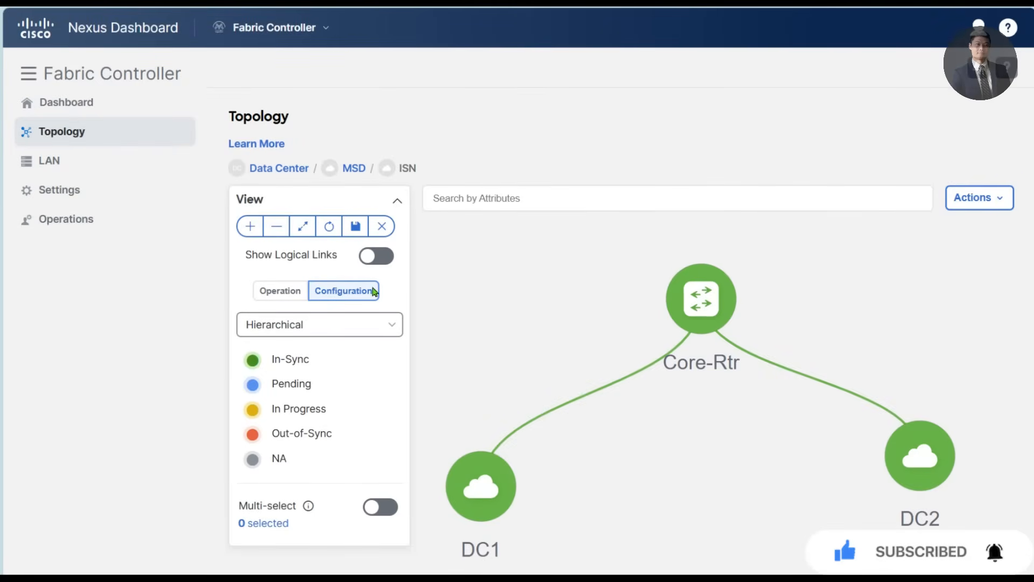
- Return to the Data Center topology, open the DC1 fabric, and arrange DC2 beside DC1-Spine-1 with both leaf switches spread below it
{"action": "left_click", "coordinate": [280, 168]}
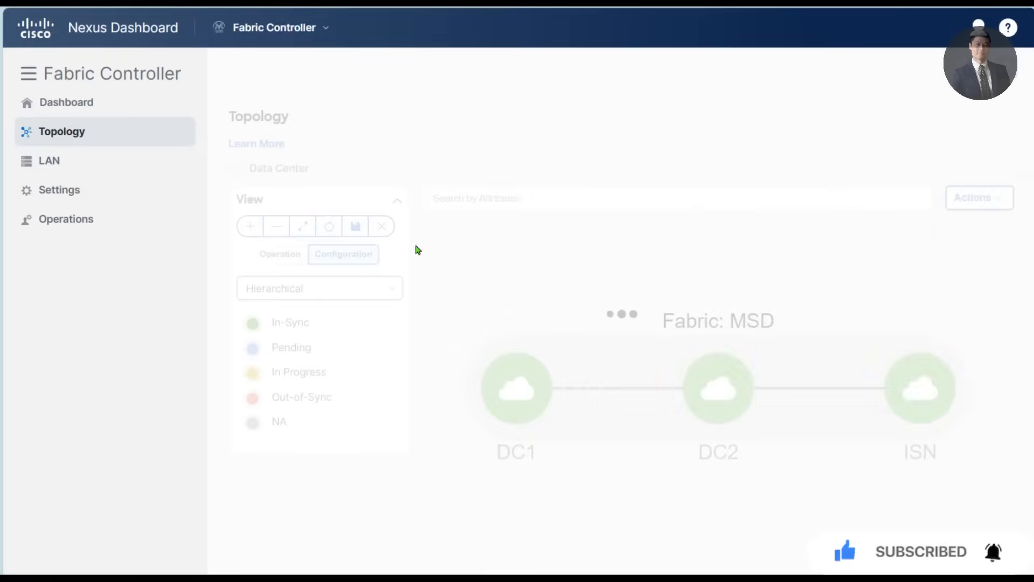
{"action": "double_click", "coordinate": [503, 385]}
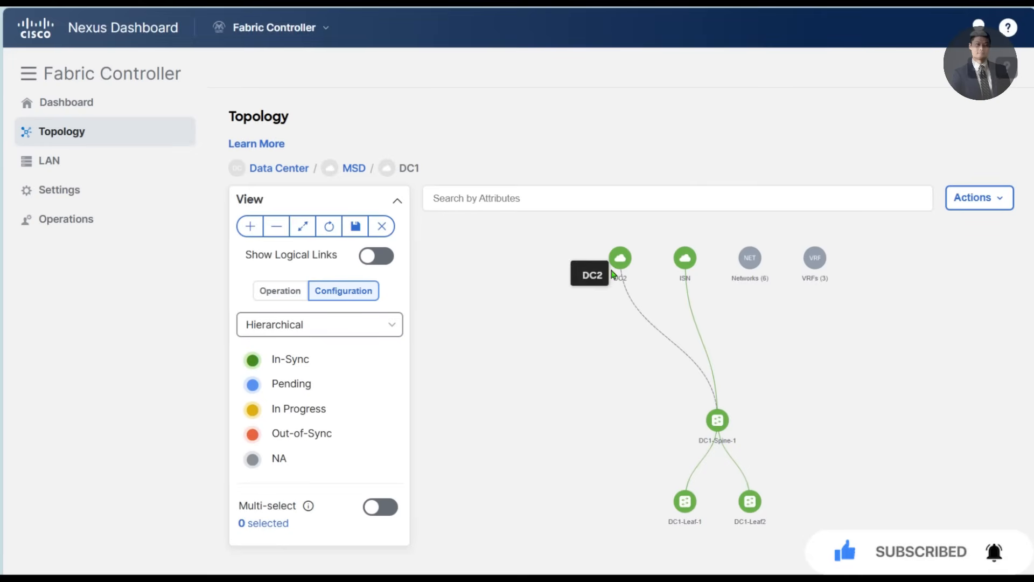
{"action": "left_click_drag", "start_coordinate": [619, 261], "coordinate": [525, 429]}
{"action": "left_click_drag", "start_coordinate": [687, 505], "coordinate": [637, 519]}
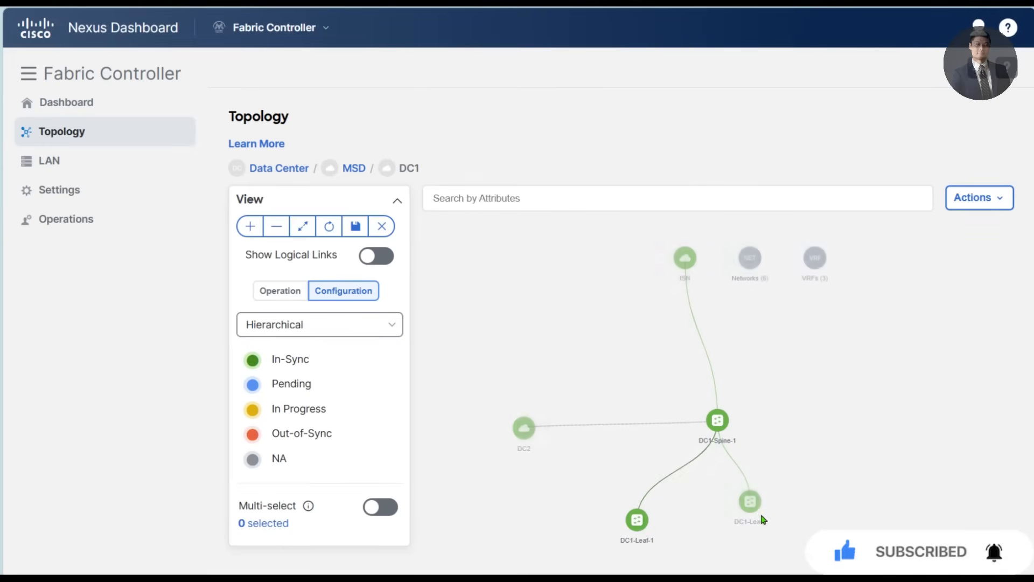
{"action": "left_click_drag", "start_coordinate": [751, 503], "coordinate": [792, 515]}
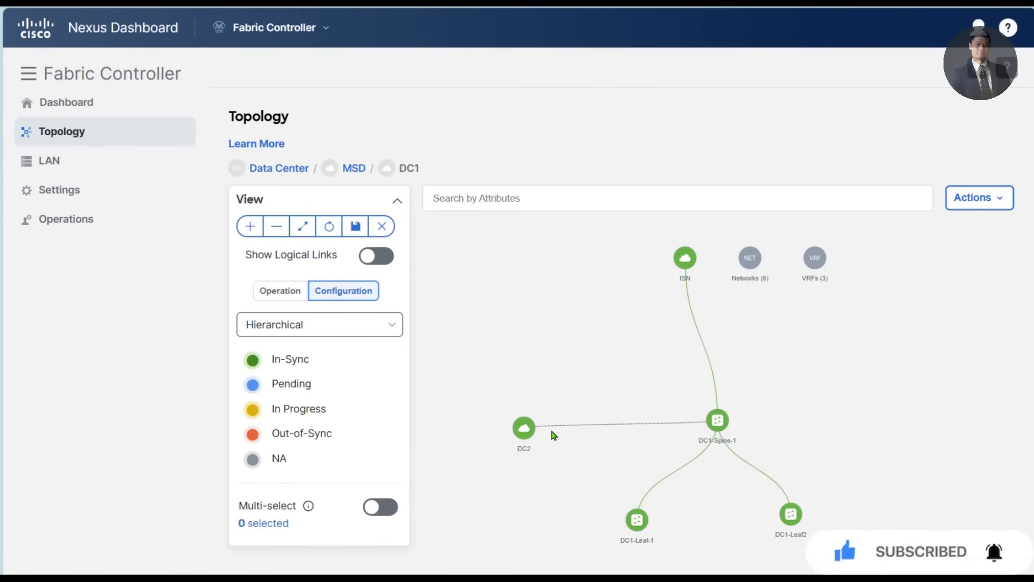
{"action": "mouse_move", "coordinate": [524, 428]}
{"action": "left_mouse_down"}
{"action": "mouse_move", "coordinate": [507, 412]}
{"action": "mouse_move", "coordinate": [519, 426]}
{"action": "left_mouse_up"}
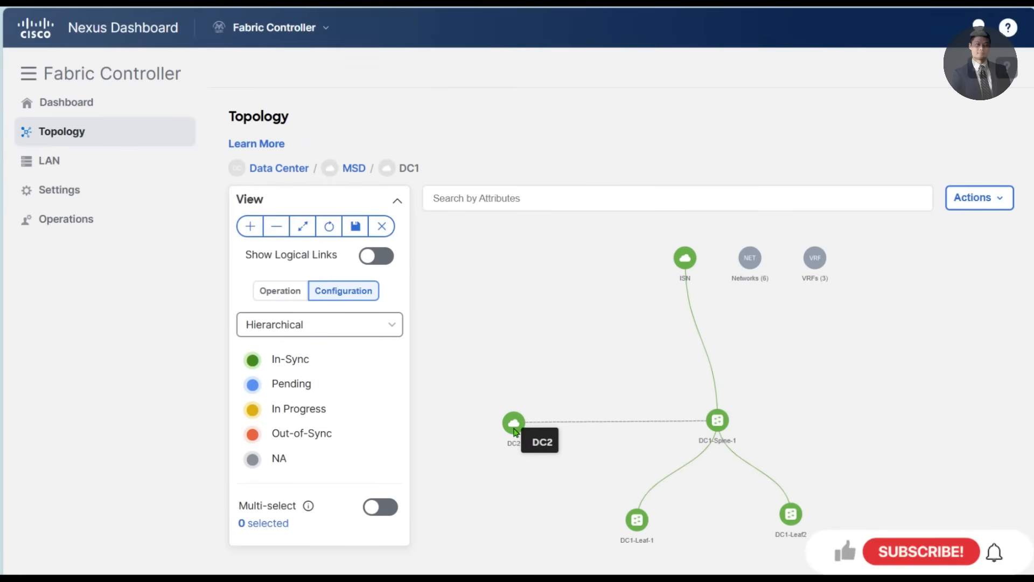
- Open the DC2 fabric from the DC1 topology and place DC1 beside DC2-Spine-1 and ISN closer above it
{"action": "double_click", "coordinate": [513, 423]}
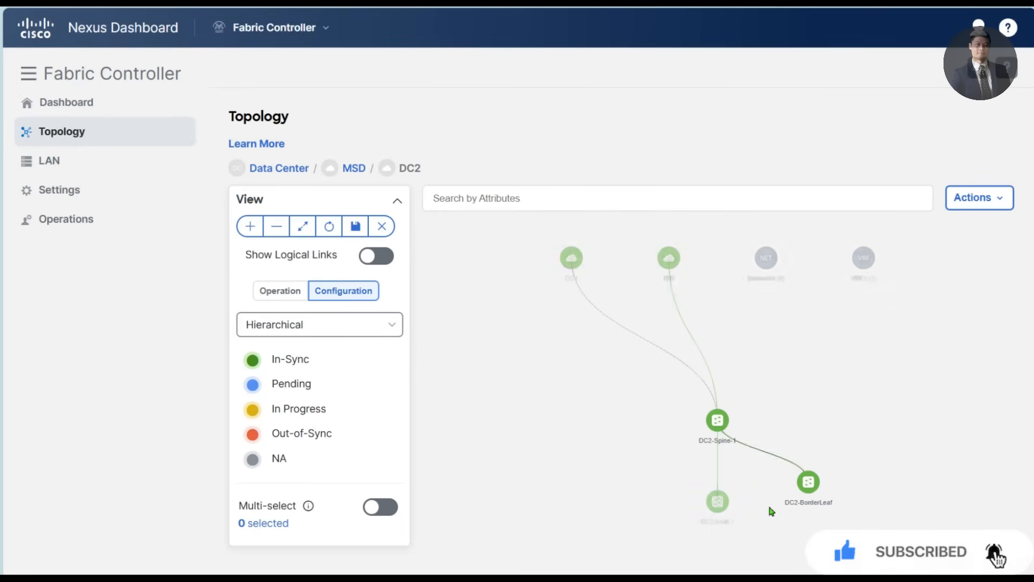
{"action": "left_click_drag", "start_coordinate": [586, 275], "coordinate": [532, 424]}
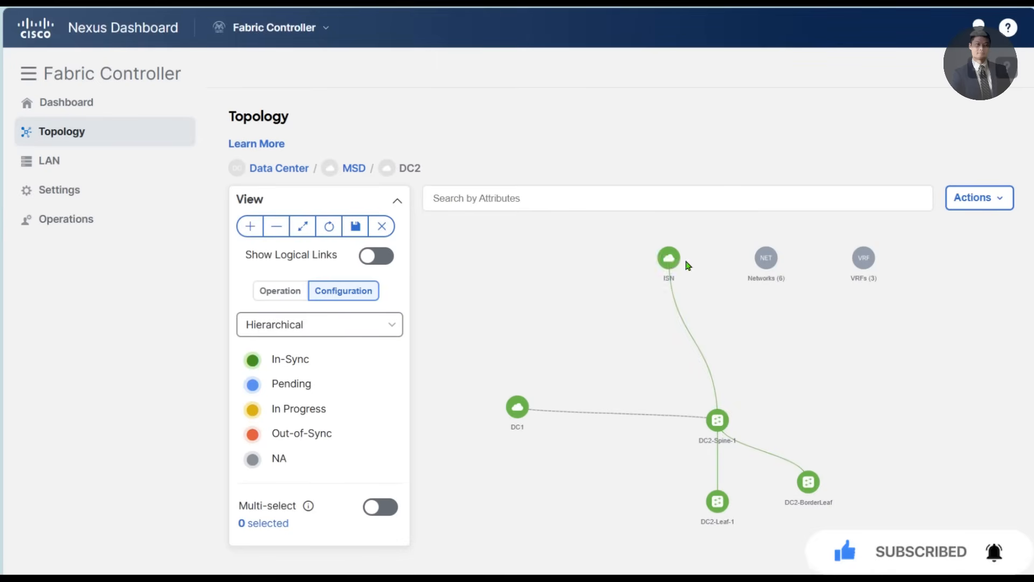
{"action": "left_click_drag", "start_coordinate": [670, 262], "coordinate": [692, 315]}
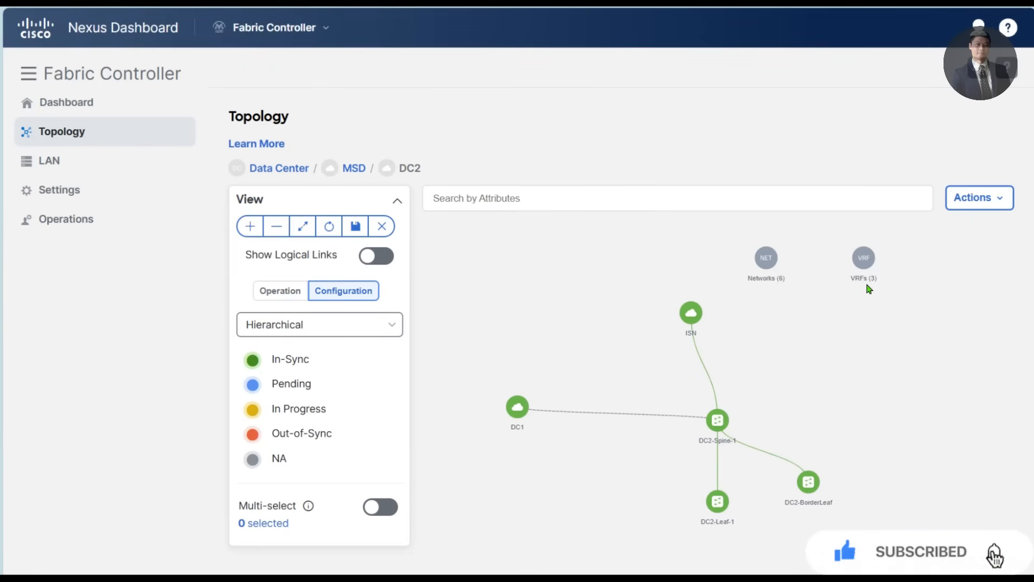
- Switch to MTPuTTY and check the fabric-facing links on DC1-Spine-1 with show nve multisite fabric-links
{"action": "key", "text": "alt+Tab"}
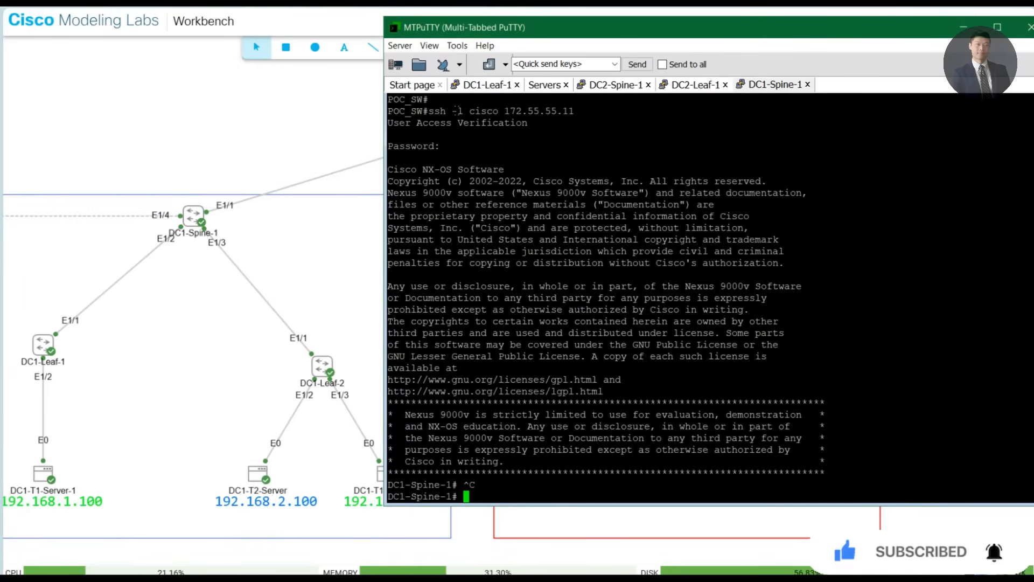
{"action": "key", "text": "Return"}
{"action": "key", "text": "Return"}
{"action": "key", "text": "Return"}
{"action": "key", "text": "Return"}
{"action": "key", "text": "Return"}
{"action": "key", "text": "Return"}
{"action": "key", "text": "Return"}
{"action": "key", "text": "Return"}
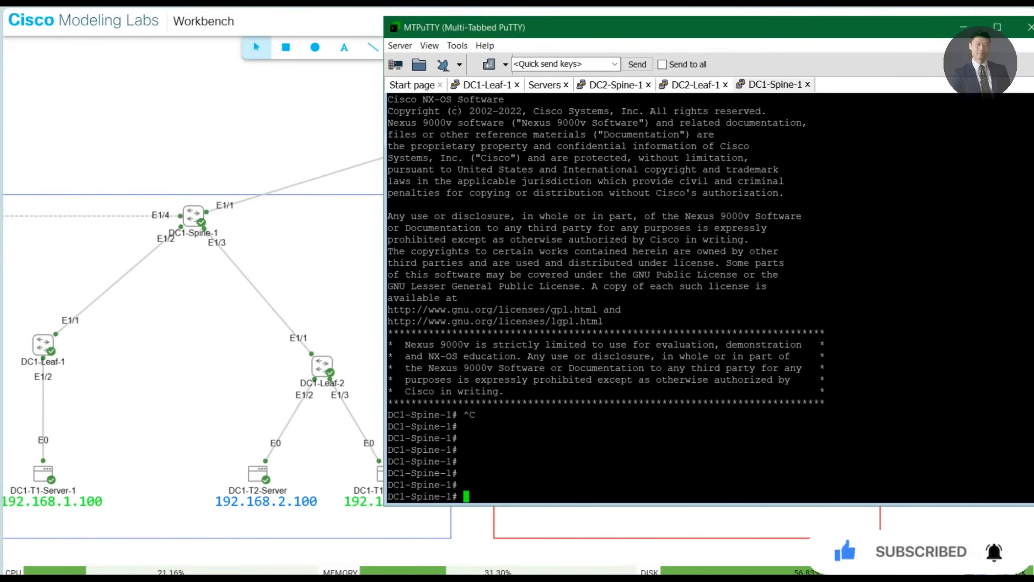
{"action": "type", "text": "show nve "}
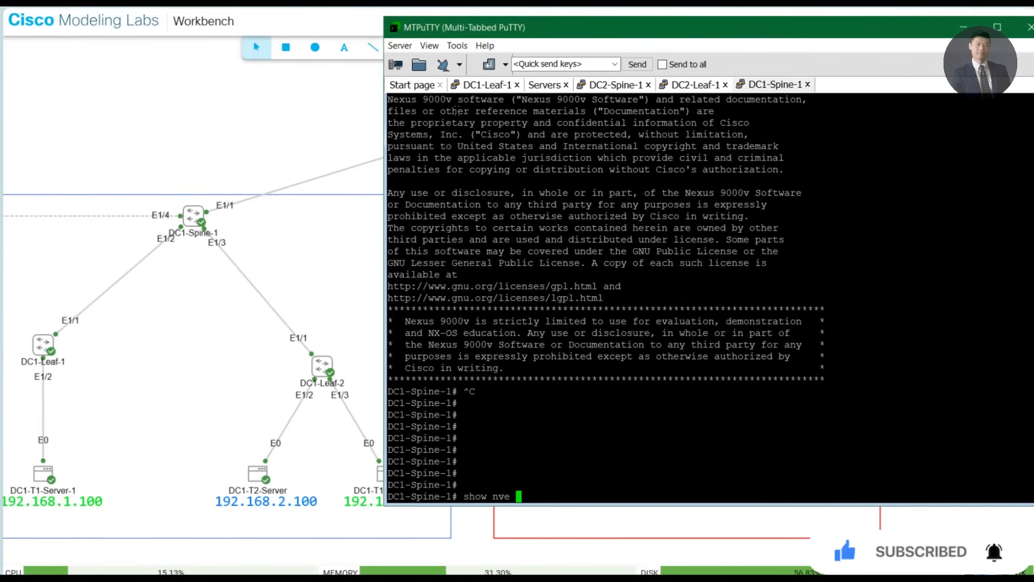
{"action": "type", "text": "multisite "}
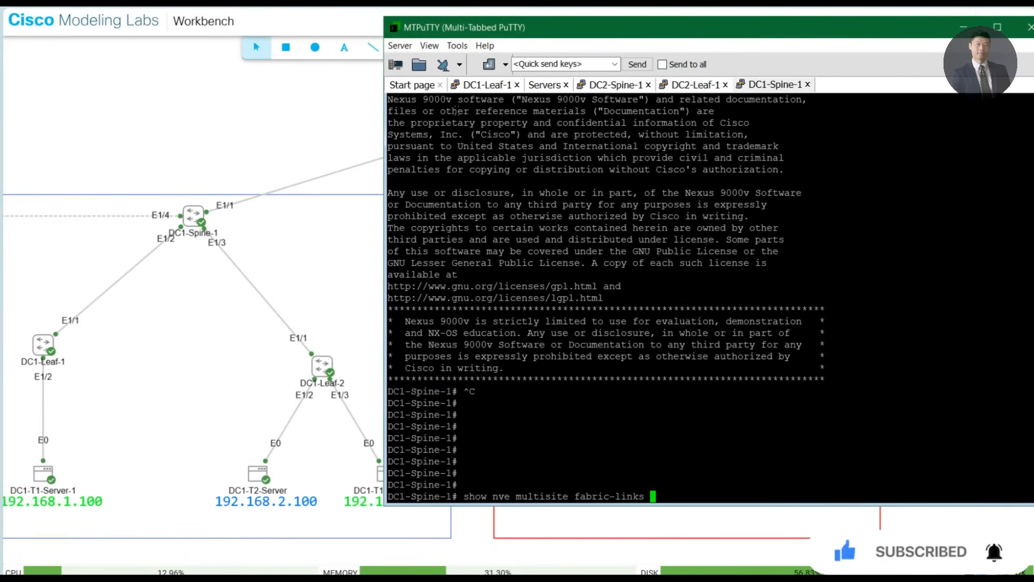
{"action": "type", "text": "fabric-links"}
{"action": "key", "text": "Return"}
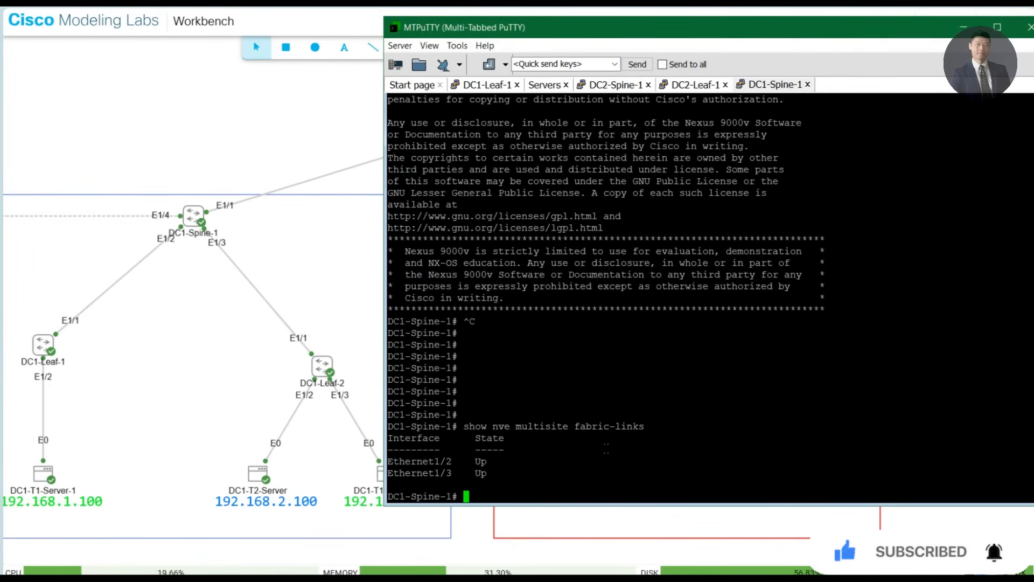
- Check the DCI links on DC1-Spine-1 with show nve multisite dci-links, and bring up the Cisco Modeling Labs topology to compare
{"action": "key", "text": "Up"}
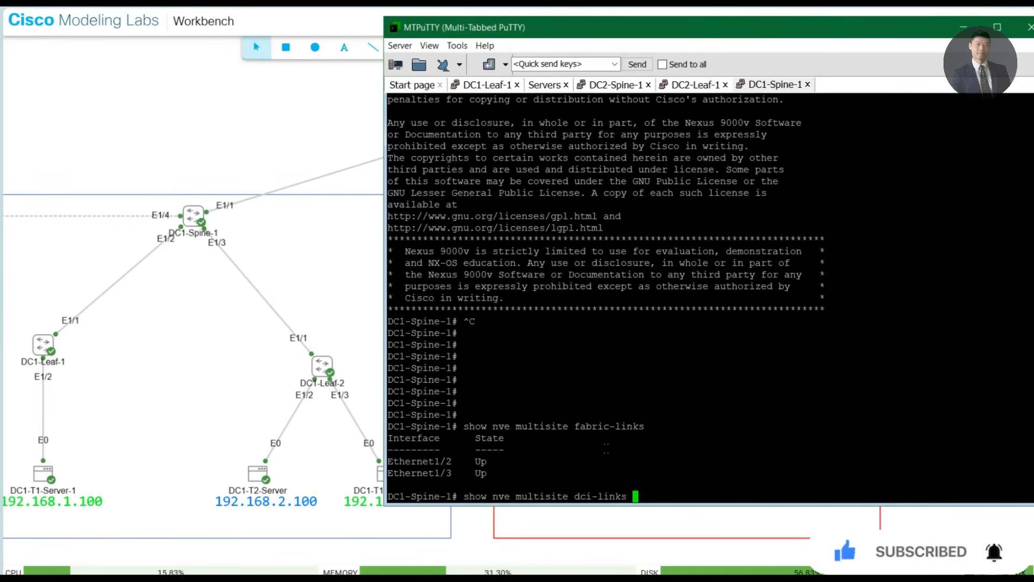
{"action": "key", "text": "Return"}
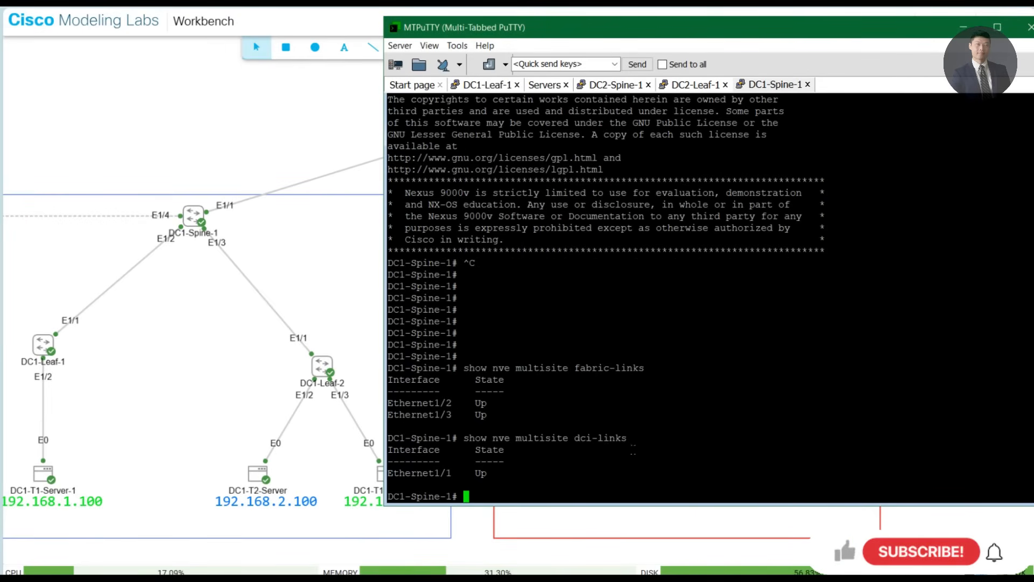
{"action": "left_click", "coordinate": [291, 160]}
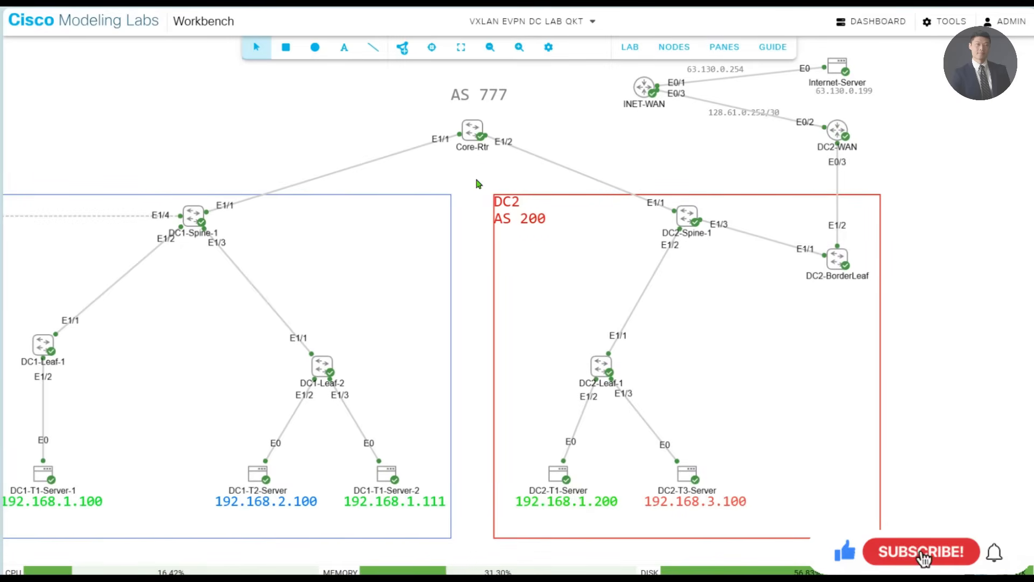
- Return to MTPuTTY and display the Ethernet segment details on DC1-Spine-1 with show nve ethernet-segment
{"action": "key", "text": "alt+Tab"}
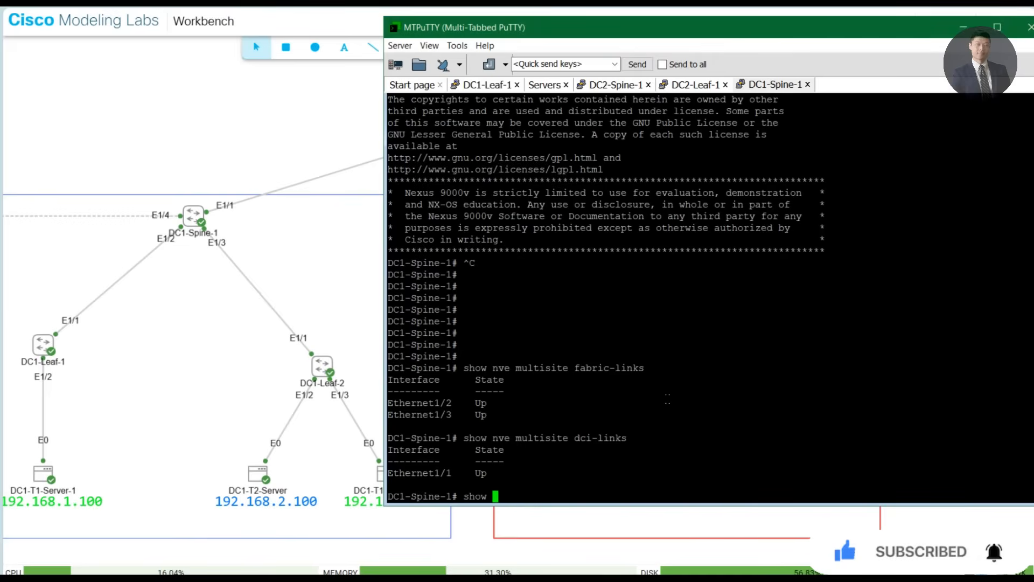
{"action": "key", "text": "Tab"}
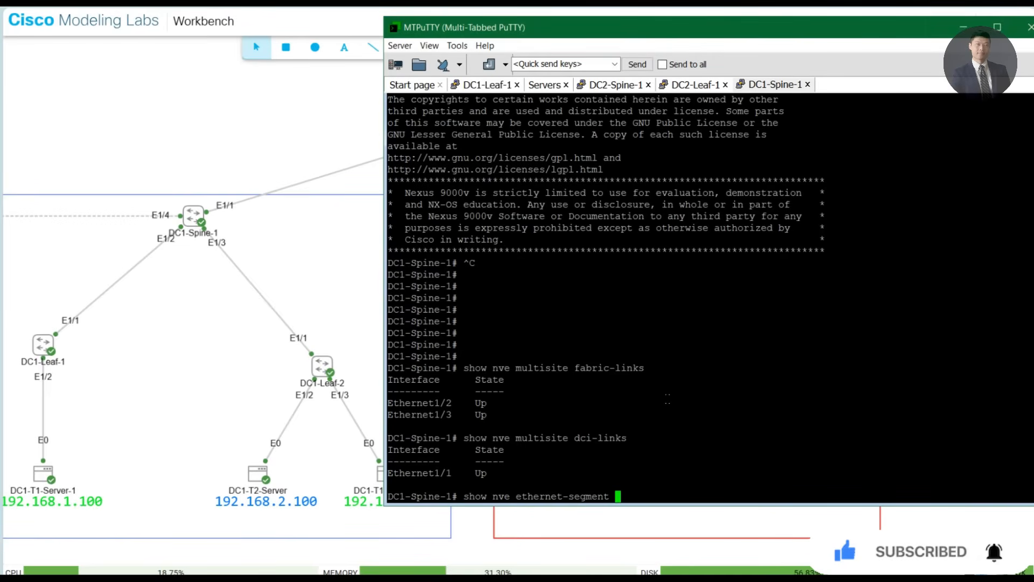
{"action": "key", "text": "Return"}
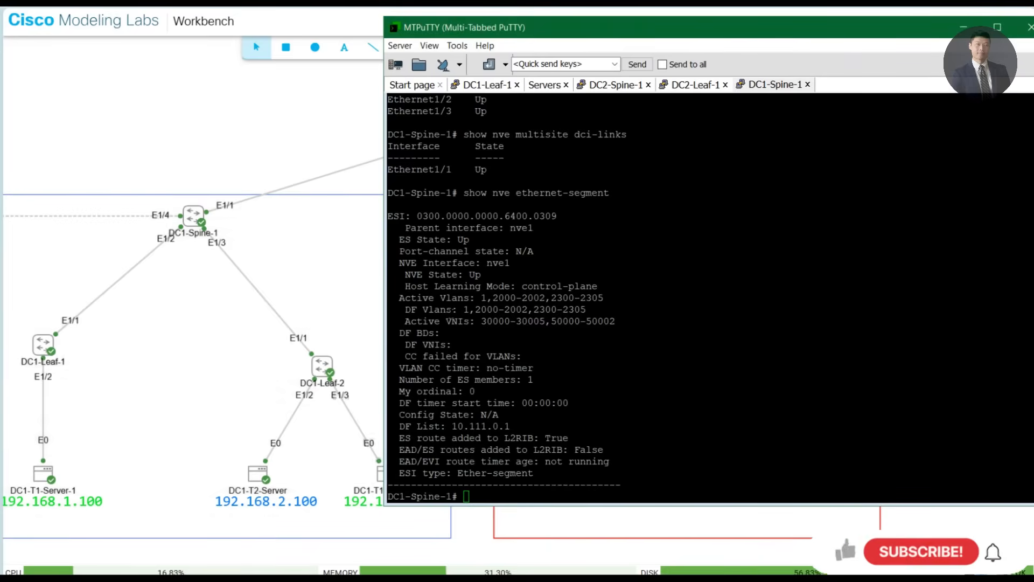
- Highlight the active VLAN and active VNI lines of the Ethernet segment output, clear the selection and add blank prompt lines
{"action": "left_click_drag", "start_coordinate": [424, 298], "coordinate": [617, 299]}
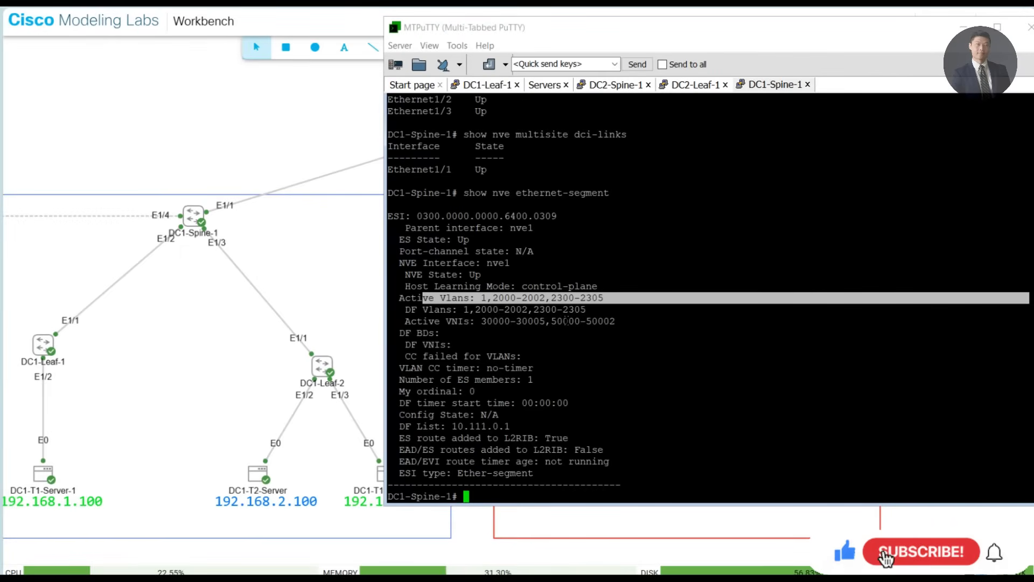
{"action": "left_click_drag", "start_coordinate": [417, 321], "coordinate": [433, 286]}
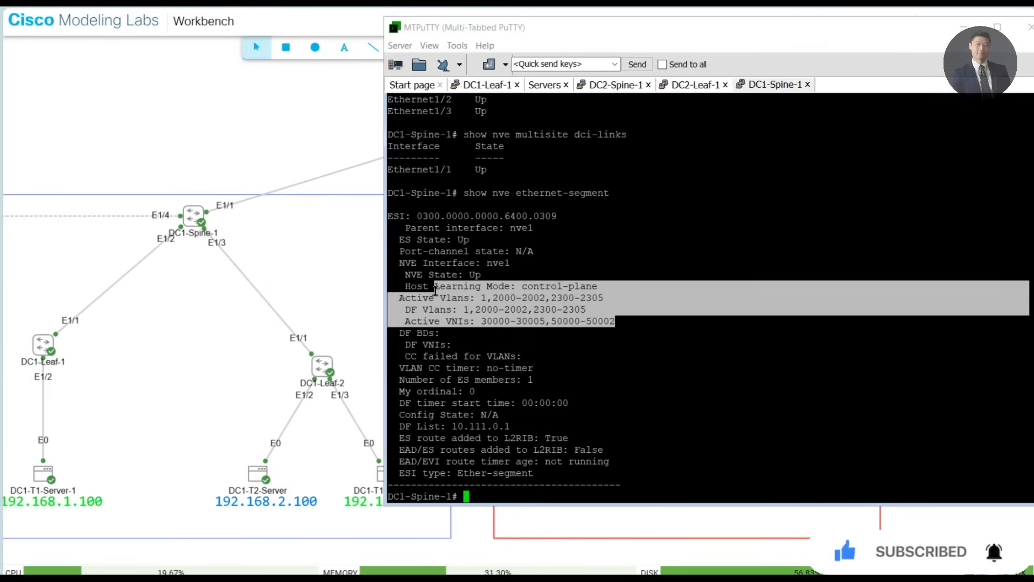
{"action": "left_click", "coordinate": [535, 327]}
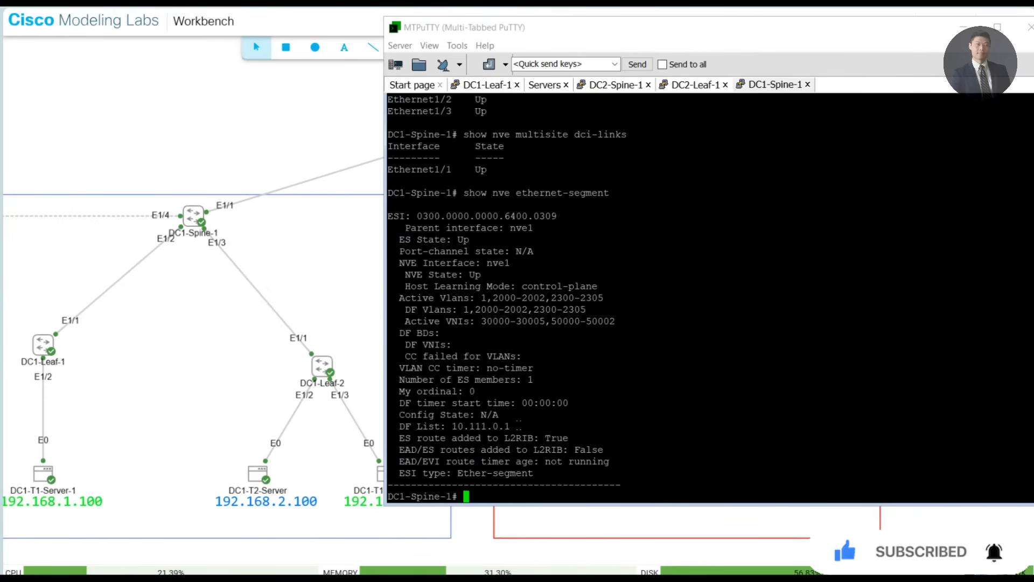
{"action": "key", "text": "Return"}
{"action": "key", "text": "Return"}
{"action": "key", "text": "Return"}
{"action": "key", "text": "Return"}
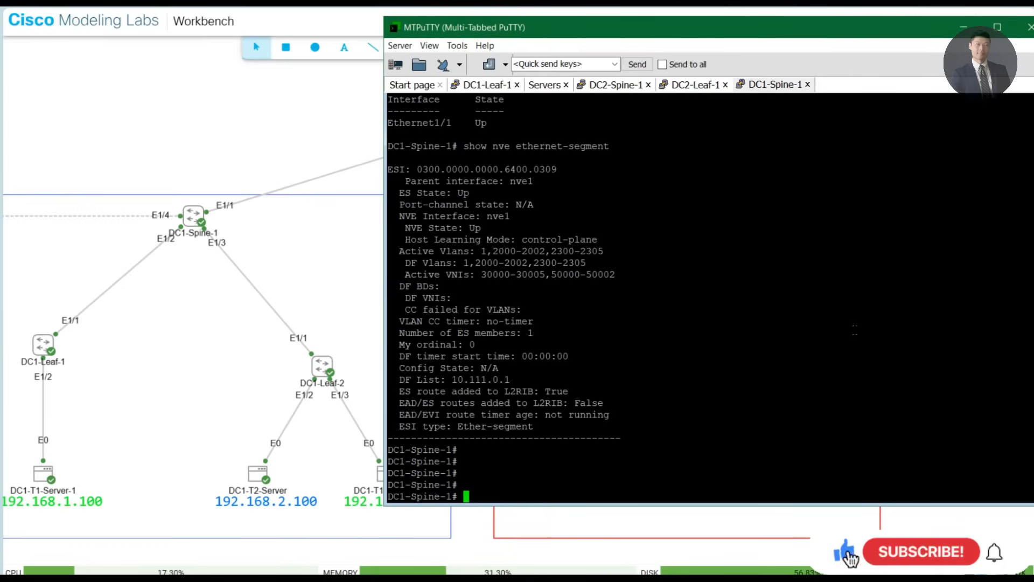
{"action": "key", "text": "Return"}
{"action": "key", "text": "Return"}
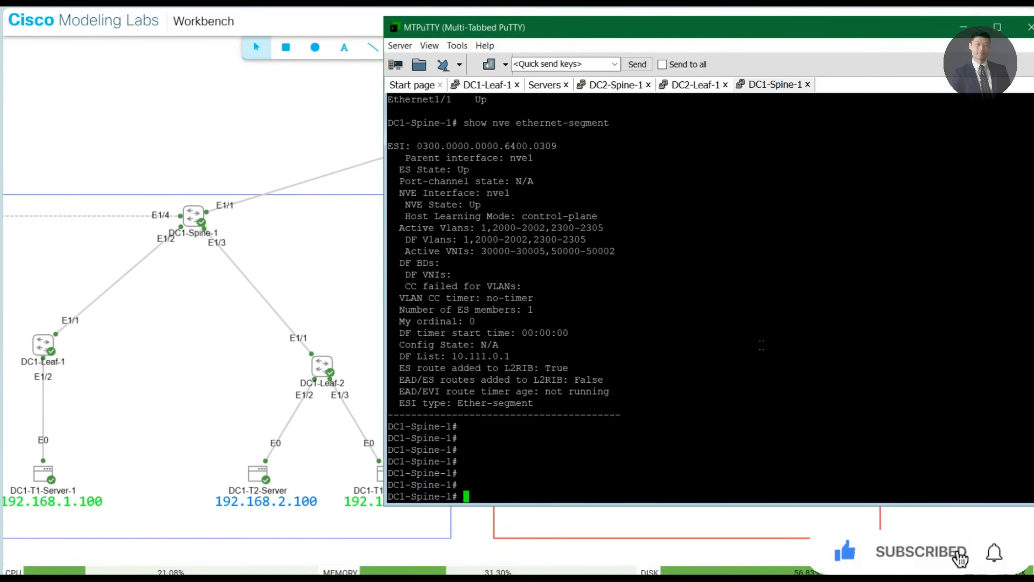
- Try to display the EVPN configuration on DC1-Spine-1 with show run evpn
{"action": "type", "text": "show run"}
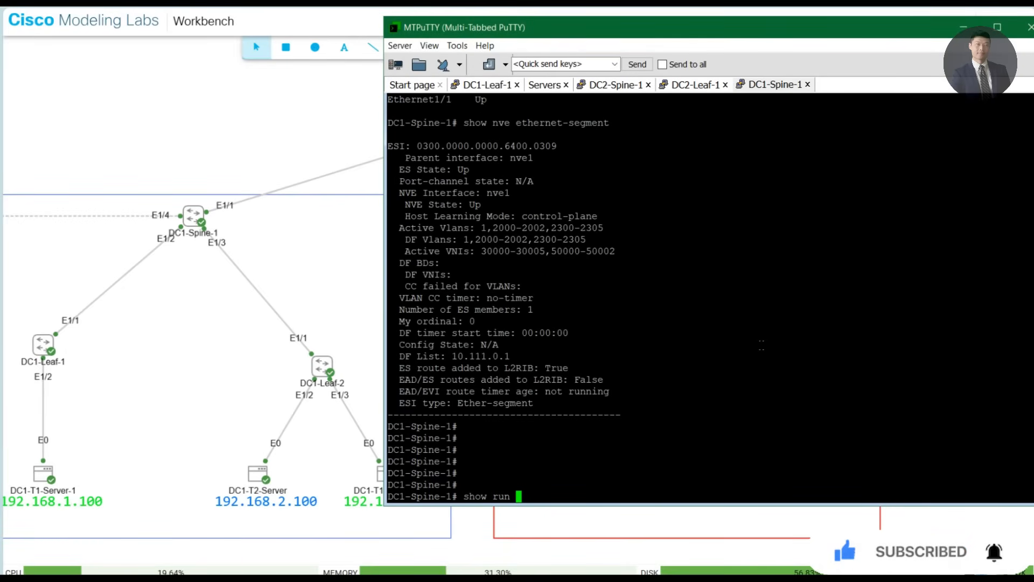
{"action": "type", "text": " |"}
{"action": "key", "text": "BackSpace"}
{"action": "key", "text": "BackSpace"}
{"action": "type", "text": "ep"}
{"action": "key", "text": "Return"}
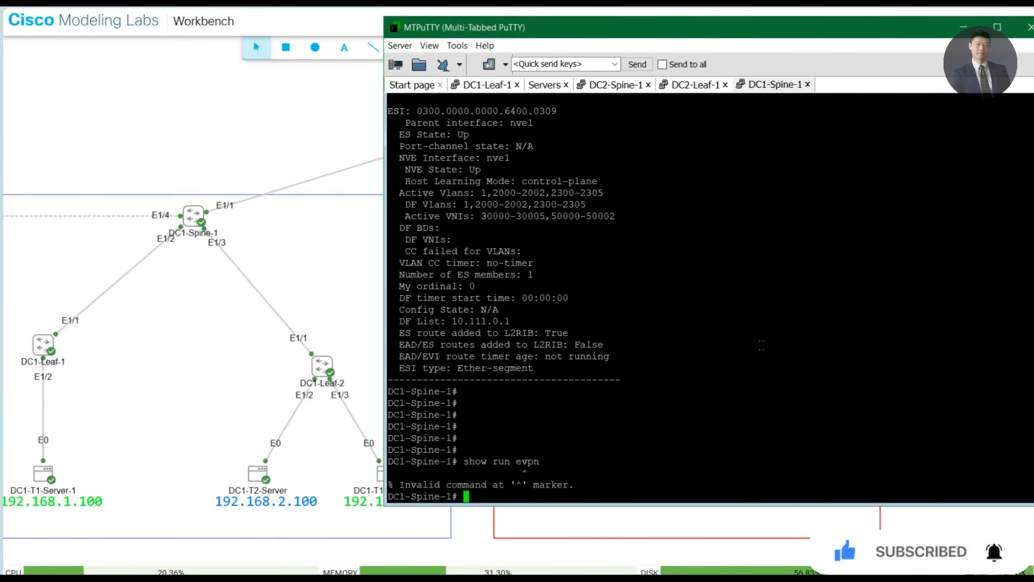
- Filter DC1-Spine-1's running configuration for EVPN lines with show run | i evpn
{"action": "key", "text": "Up"}
{"action": "key", "text": "Left"}
{"action": "type", "text": "| i"}
{"action": "key", "text": "Return"}
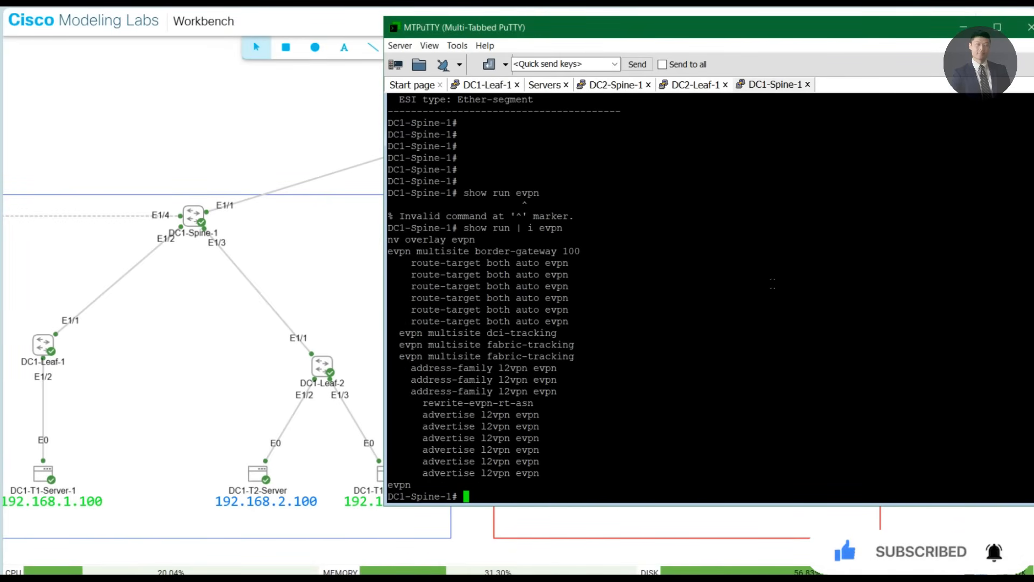
- Highlight the evpn multisite border-gateway 100 line in the output, then clear the selection
{"action": "triple_click", "coordinate": [506, 251]}
{"action": "left_click", "coordinate": [561, 252]}
{"action": "triple_click", "coordinate": [562, 252]}
{"action": "left_click", "coordinate": [562, 252]}
{"action": "triple_click", "coordinate": [560, 252]}
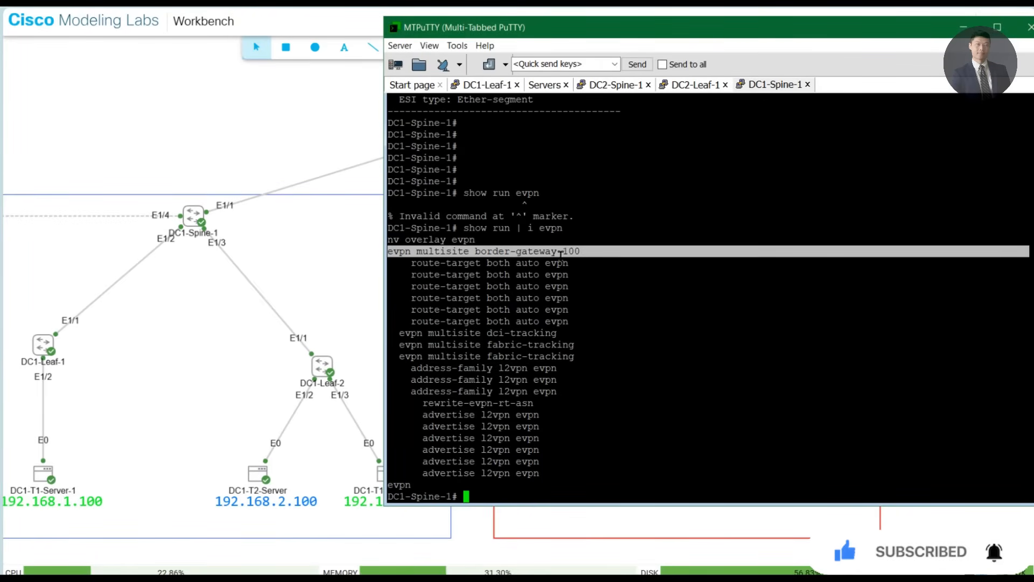
{"action": "triple_click", "coordinate": [530, 252]}
{"action": "left_click", "coordinate": [530, 252]}
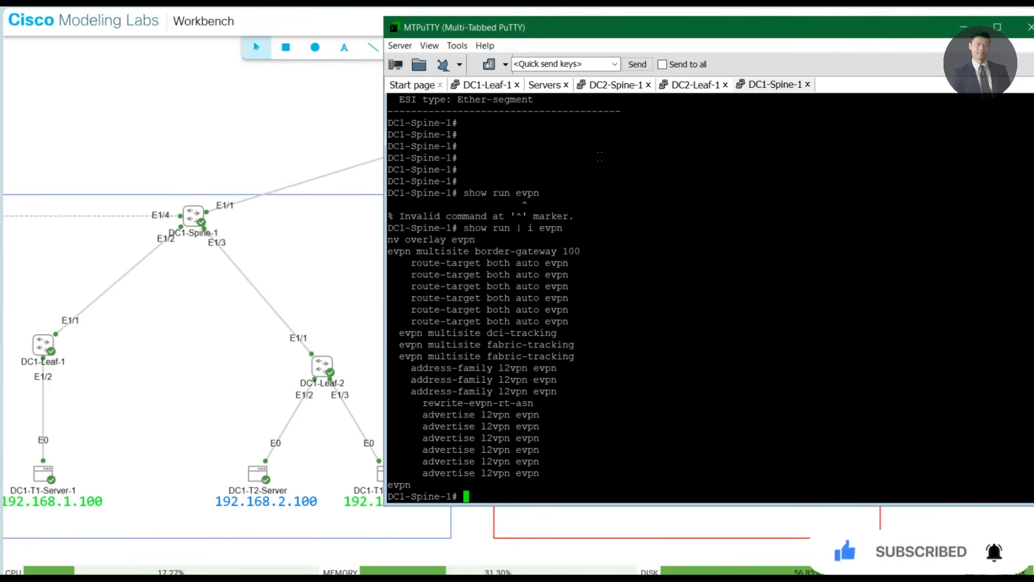
- Filter DC2-Spine-1's running configuration for EVPN lines with show run | i evpn
{"action": "left_click", "coordinate": [612, 86]}
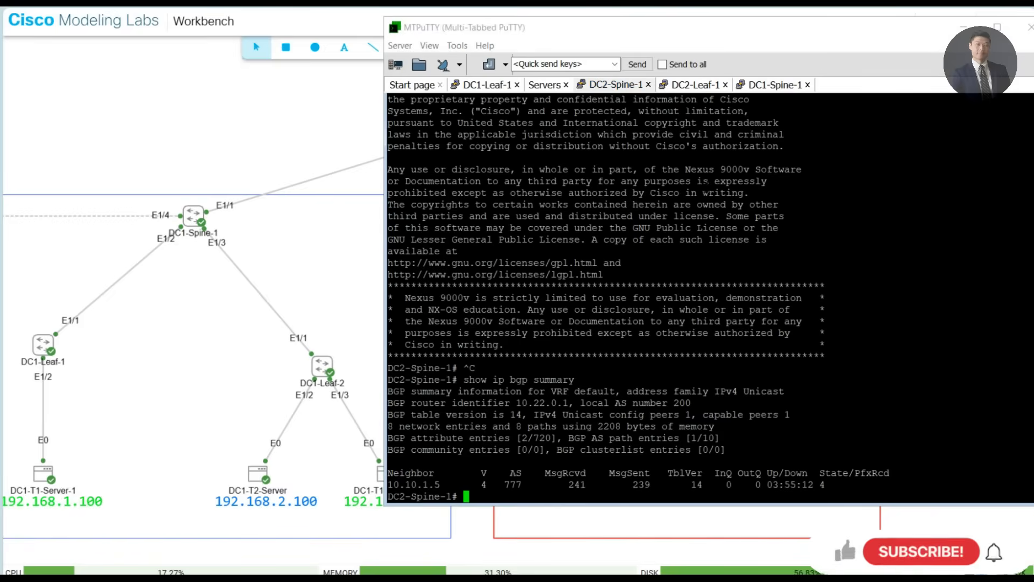
{"action": "type", "text": "show ru"}
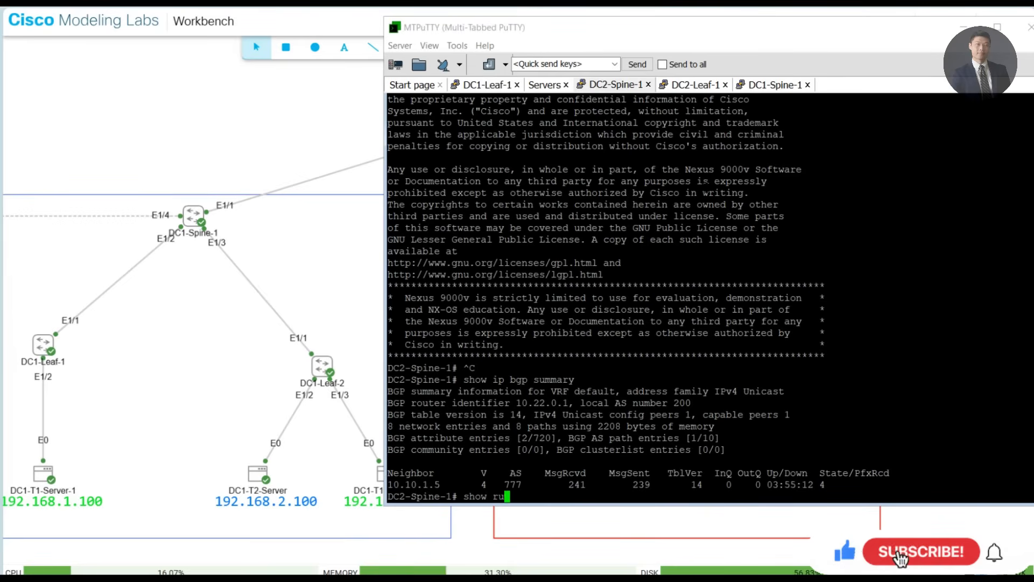
{"action": "type", "text": "n | i evpn"}
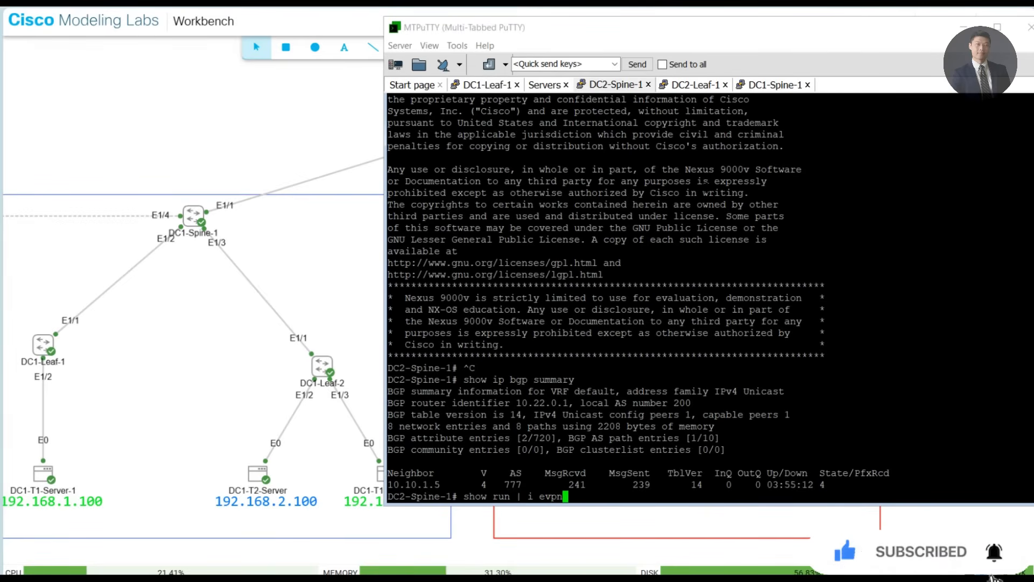
{"action": "key", "text": "Return"}
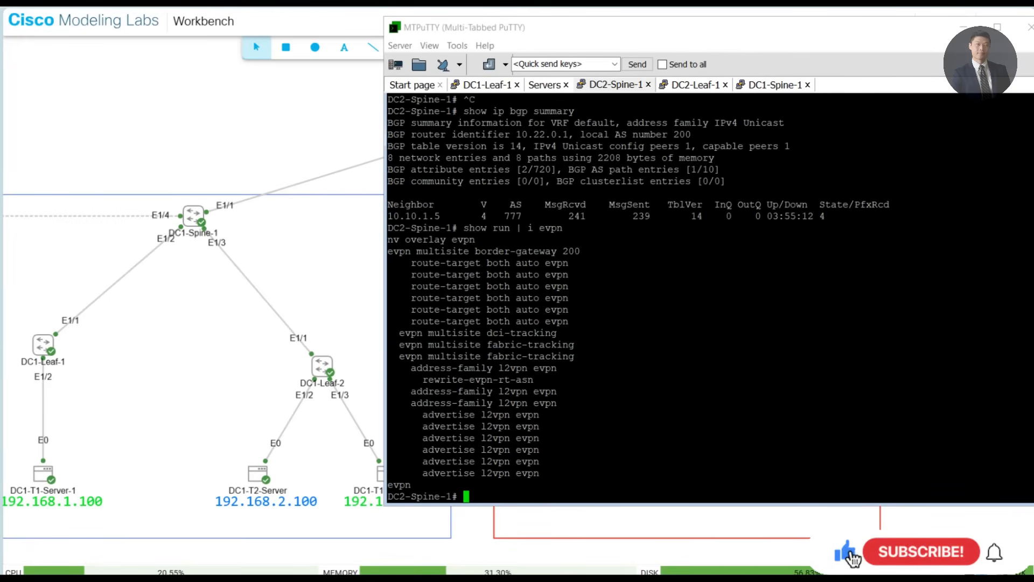
- Display the Ethernet segment state on DC1-Spine-1 with show nve ethernet-segment and highlight the DF Vlans line
{"action": "left_click", "coordinate": [158, 113]}
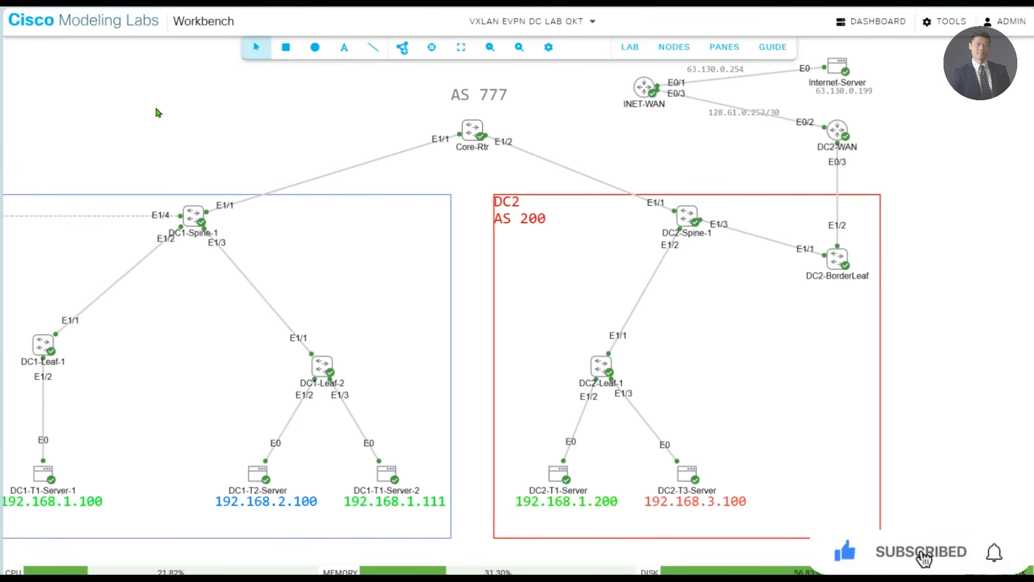
{"action": "key", "text": "alt+Tab"}
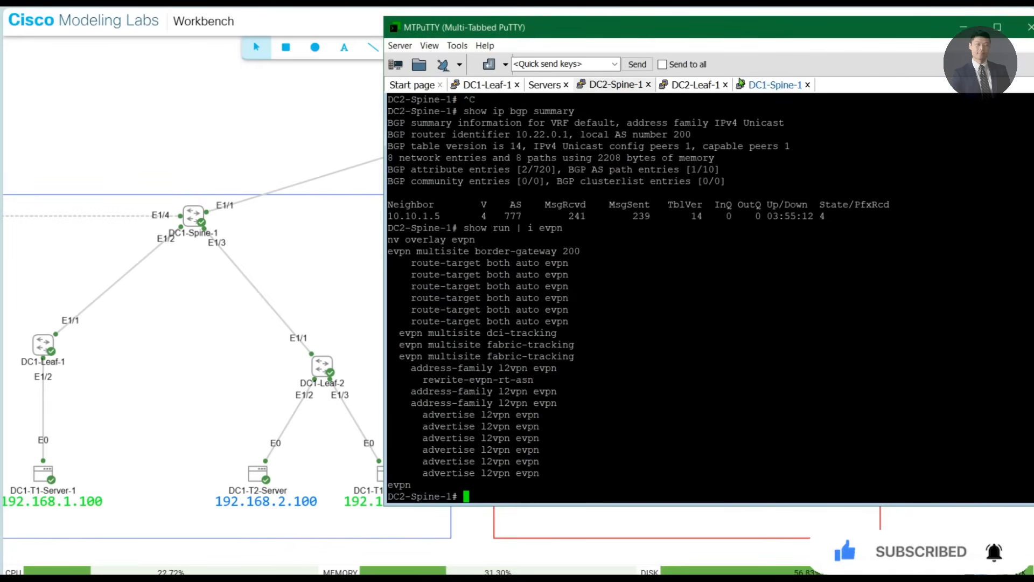
{"action": "left_click", "coordinate": [741, 82]}
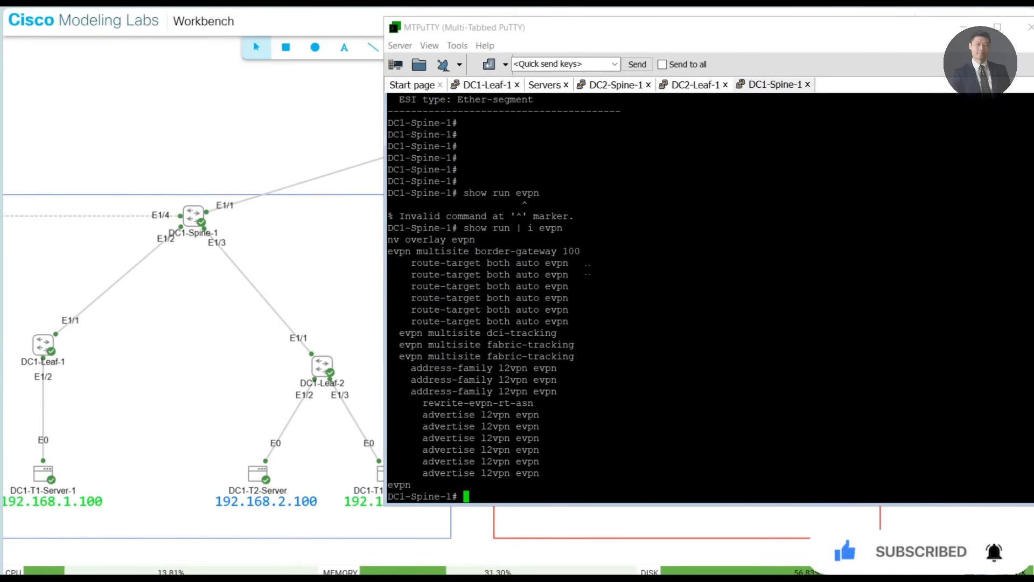
{"action": "type", "text": "show nve ethernet-segment"}
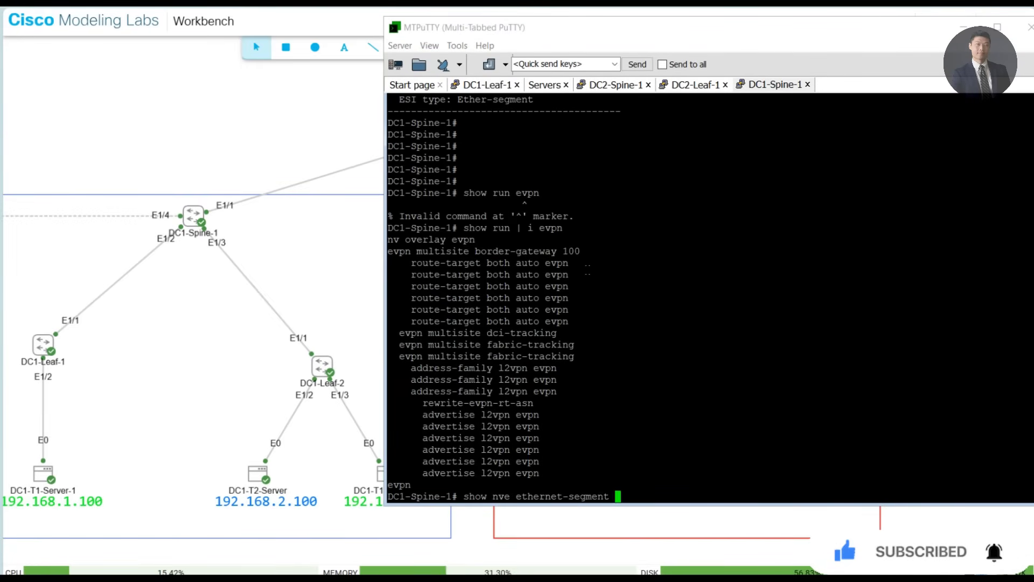
{"action": "key", "text": "Return"}
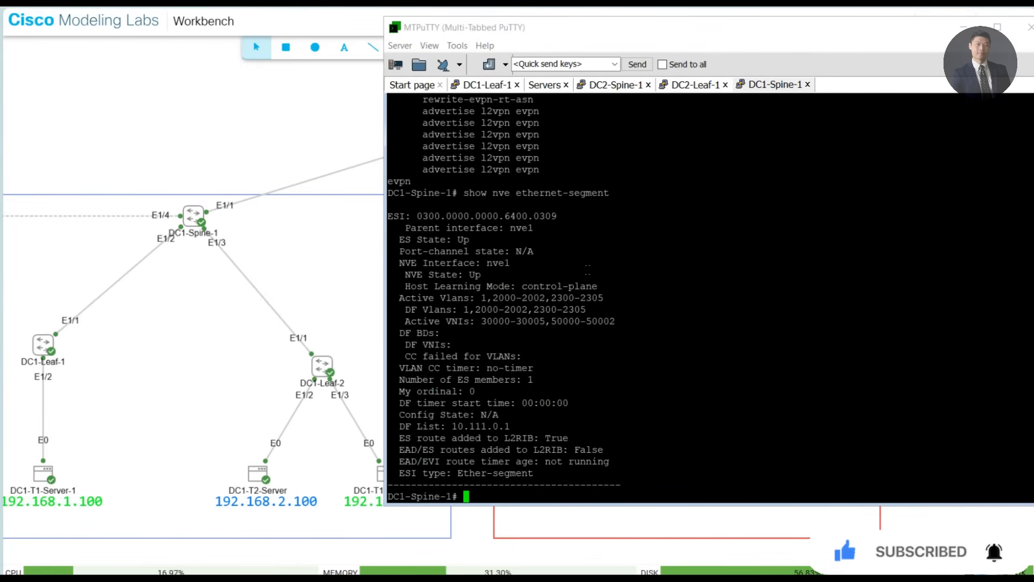
{"action": "triple_click", "coordinate": [492, 311]}
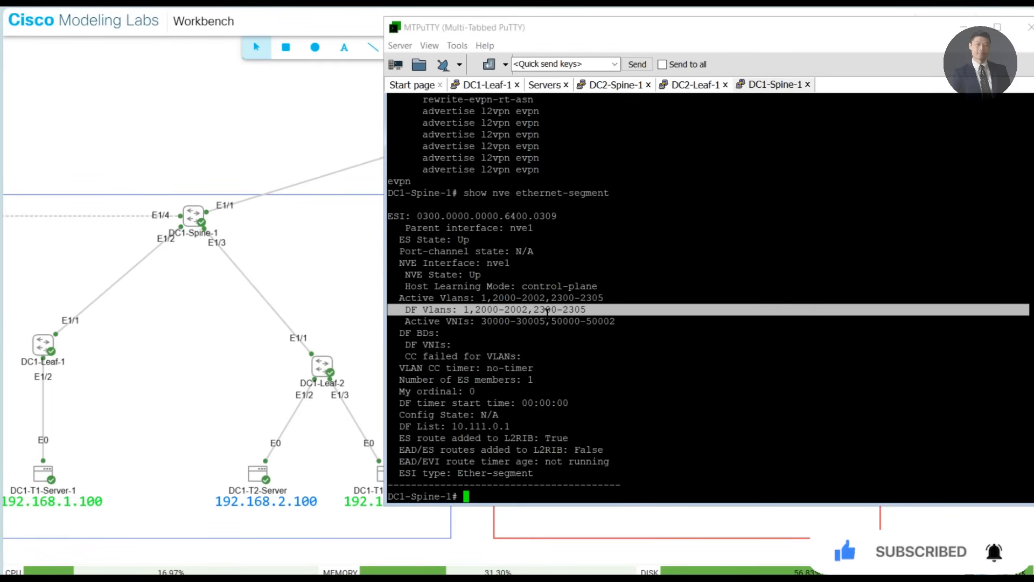
- Copy the DF List address and look up its route on DC1-Spine-1 with show ip route 10.111.0.1
{"action": "triple_click", "coordinate": [437, 426]}
{"action": "double_click", "coordinate": [479, 426]}
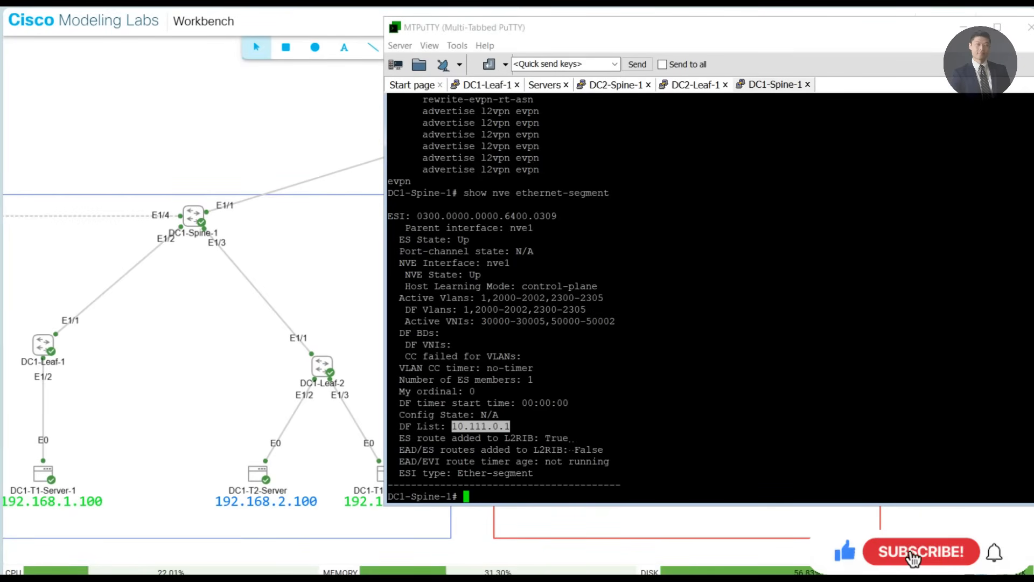
{"action": "key", "text": "ctrl+c"}
{"action": "type", "text": "show "}
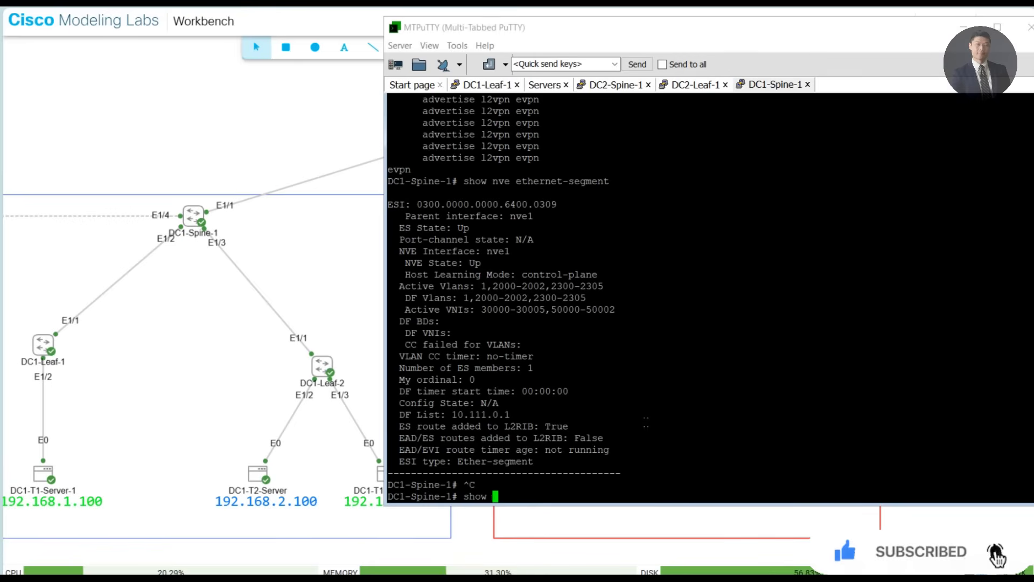
{"action": "type", "text": "ip route"}
{"action": "right_click", "coordinate": [646, 421]}
{"action": "key", "text": "Return"}
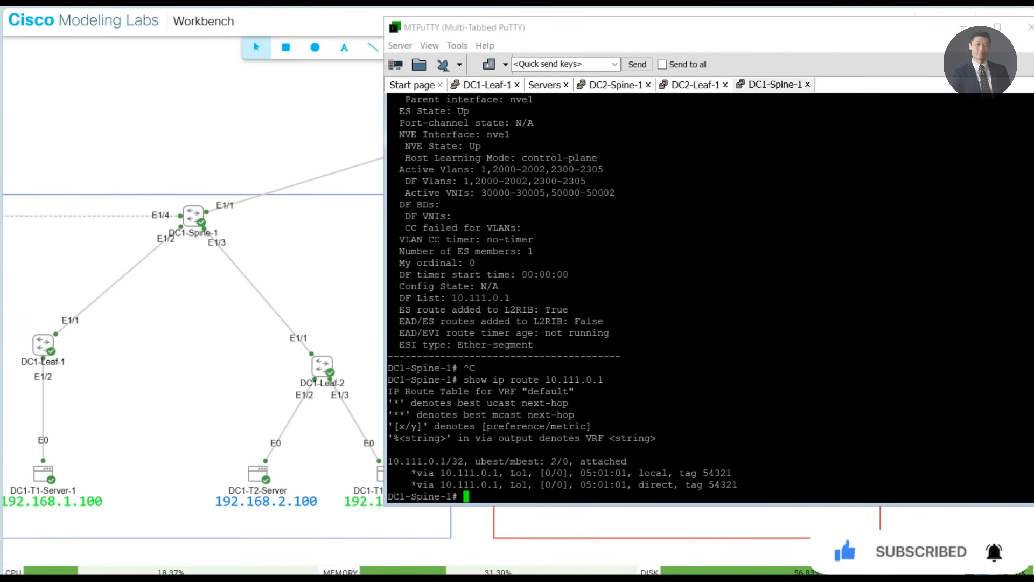
- Highlight the route's Lo1 interface and display its configuration on DC1-Spine-1 with show run int lo 1
{"action": "double_click", "coordinate": [518, 473]}
{"action": "type", "text": "show ru"}
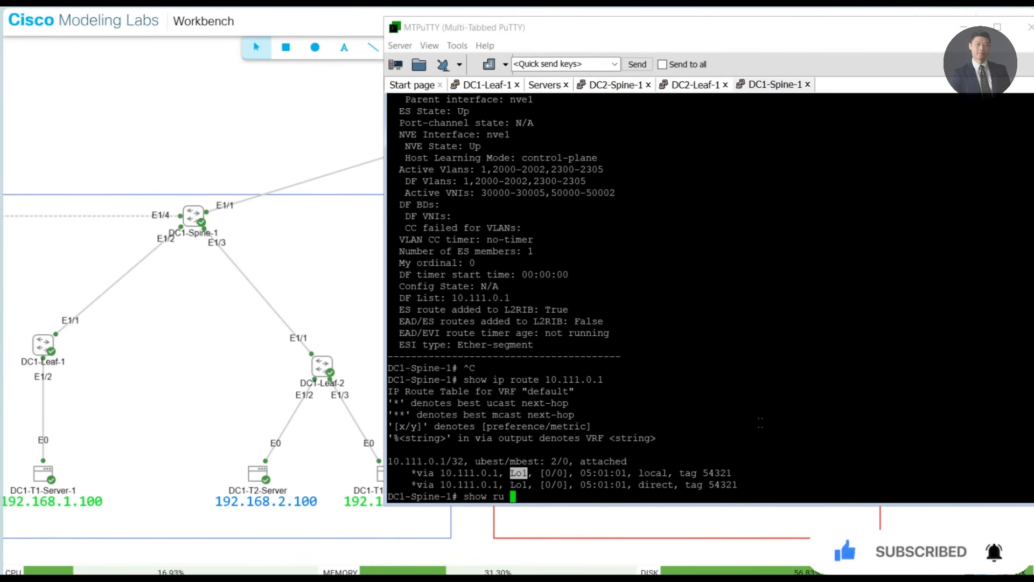
{"action": "type", "text": "n int lo 1"}
{"action": "key", "text": "Return"}
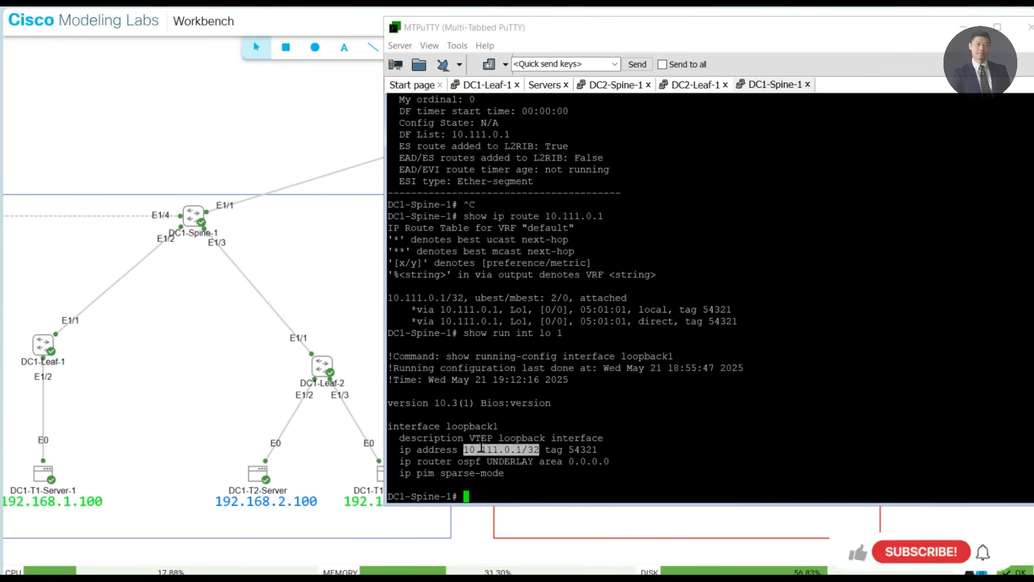
- Highlight the loopback1 IP address and description, then compare them with the DF List line above
{"action": "triple_click", "coordinate": [478, 449]}
{"action": "triple_click", "coordinate": [478, 438]}
{"action": "left_click", "coordinate": [478, 440]}
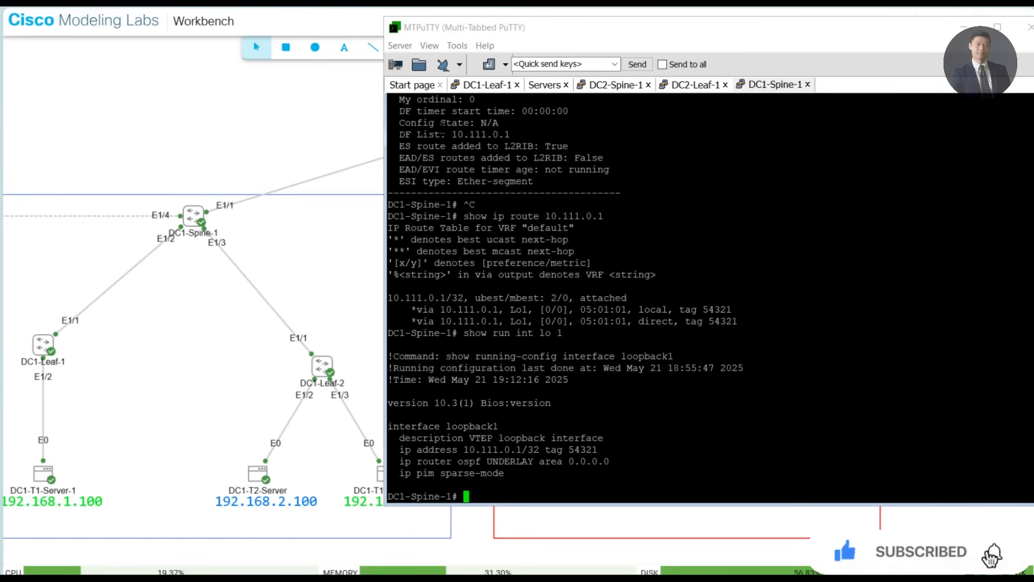
{"action": "double_click", "coordinate": [443, 134]}
- Display the NVE interface configuration on DC1-Spine-1 with show run int nve 1
{"action": "type", "text": "*"}
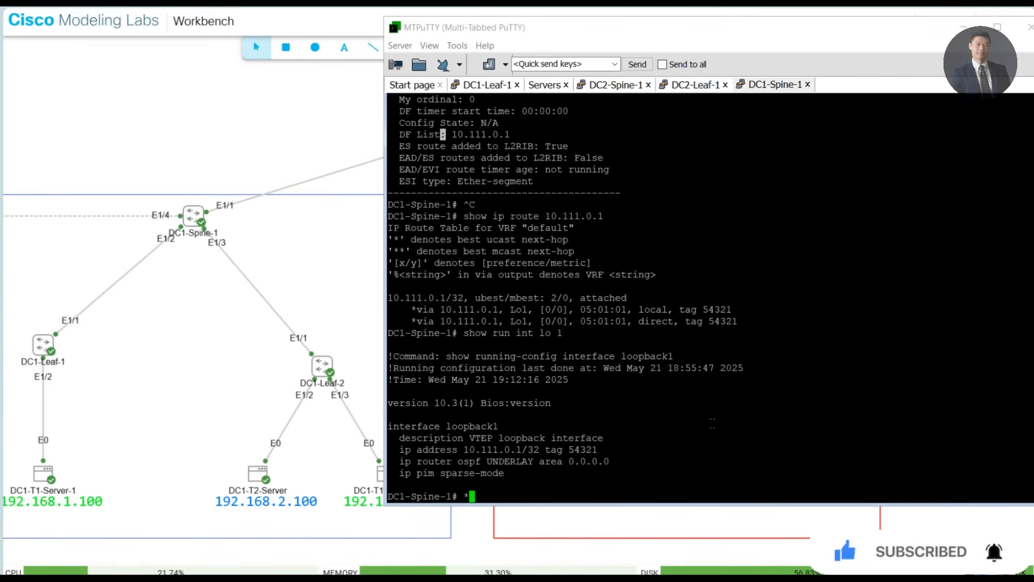
{"action": "type", "text": "how run int nve1"}
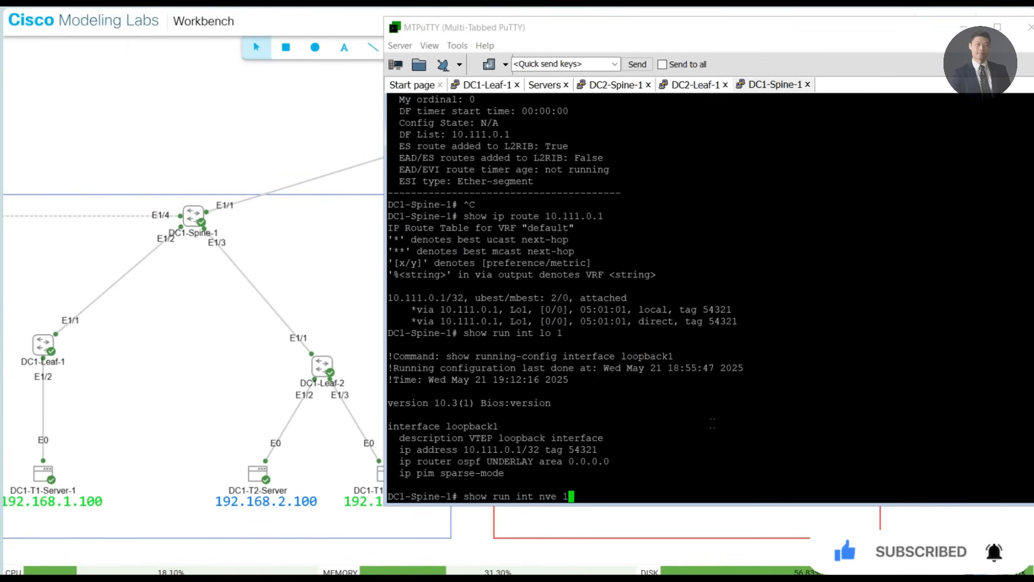
{"action": "key", "text": "Return"}
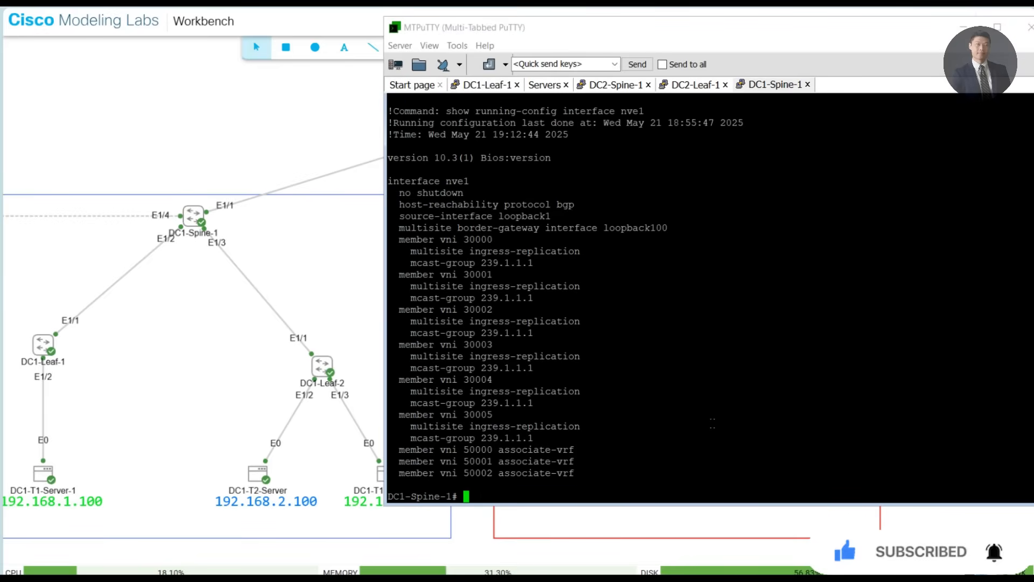
- Highlight the interface nve1 line and the loopback100 multisite border-gateway interface, then clear the selection
{"action": "double_click", "coordinate": [651, 238]}
{"action": "double_click", "coordinate": [435, 180]}
{"action": "left_click_drag", "start_coordinate": [435, 181], "coordinate": [646, 185]}
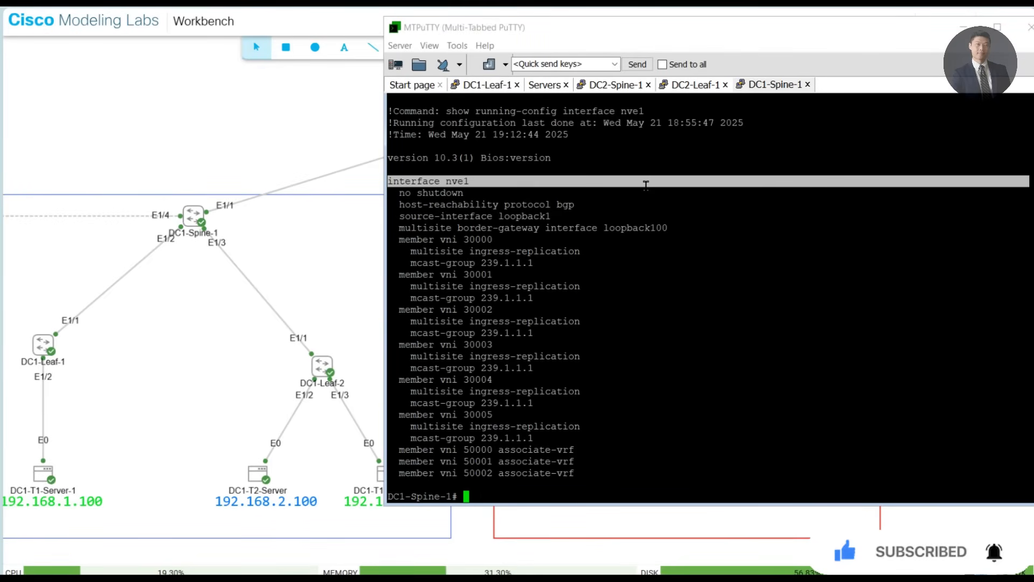
{"action": "double_click", "coordinate": [636, 228]}
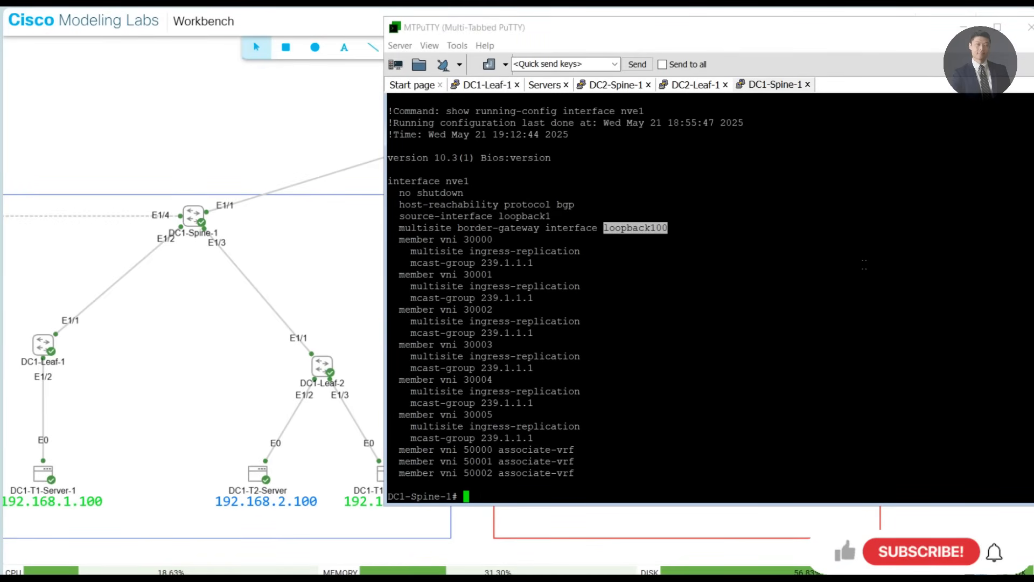
{"action": "triple_click", "coordinate": [861, 263]}
{"action": "left_click", "coordinate": [861, 266]}
- Display the loopback100 configuration on DC1-Spine-1 with show run int lo 100 and add blank prompt lines
{"action": "type", "text": "sh"}
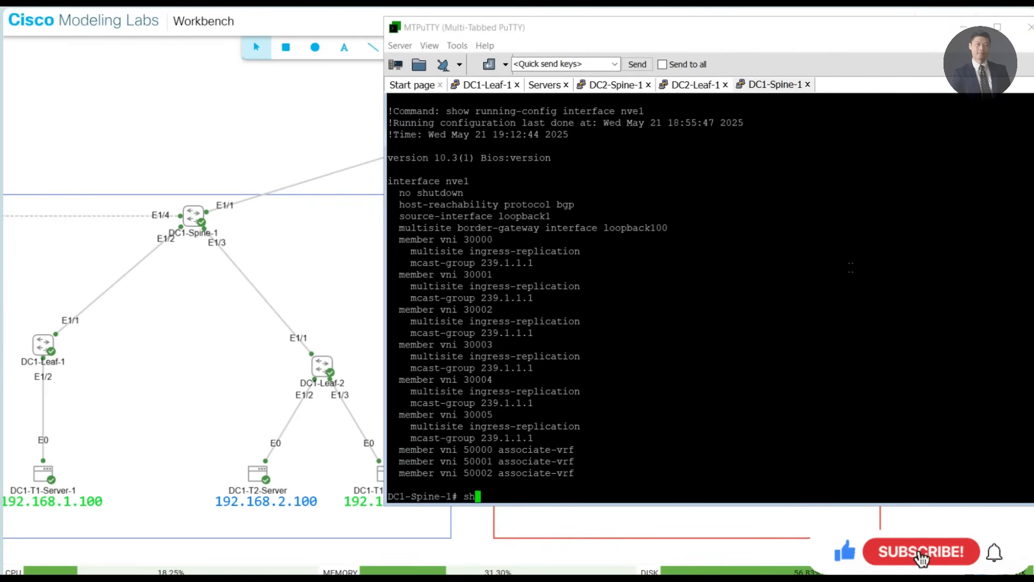
{"action": "type", "text": "ow run int lo 100"}
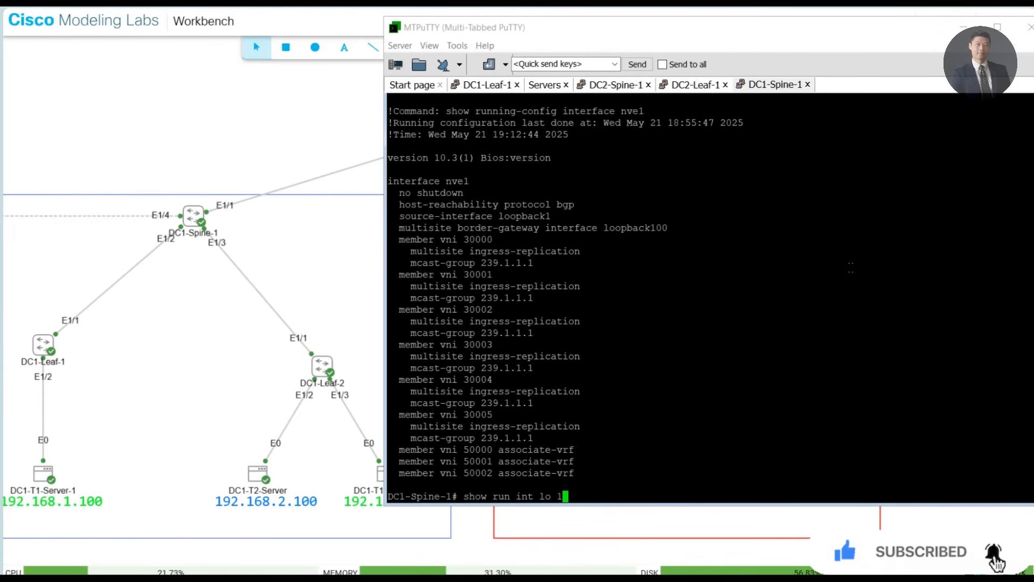
{"action": "key", "text": "Return"}
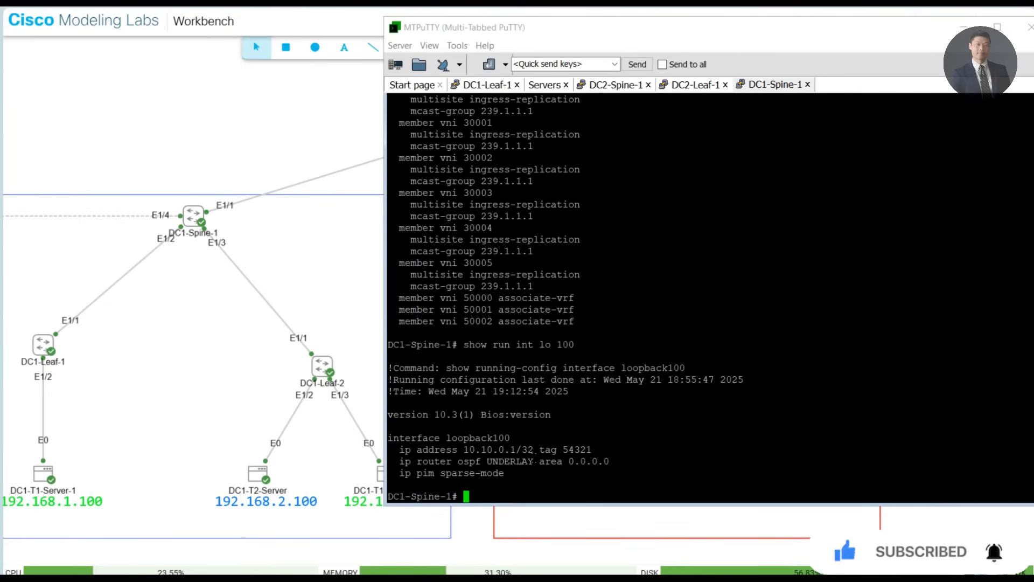
{"action": "key", "text": "Return"}
{"action": "key", "text": "Return"}
{"action": "key", "text": "Return"}
{"action": "key", "text": "Return"}
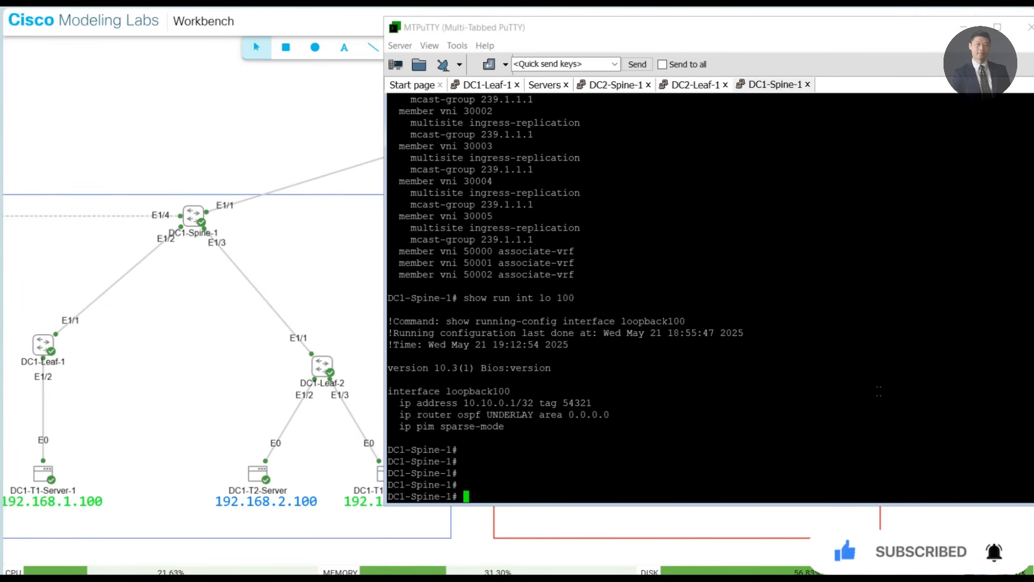
- Display the BGP EVPN neighbor summary on DC1-Spine-1 with show bgp l2vpn evpn summary
{"action": "type", "text": "show bgp l2vpn "}
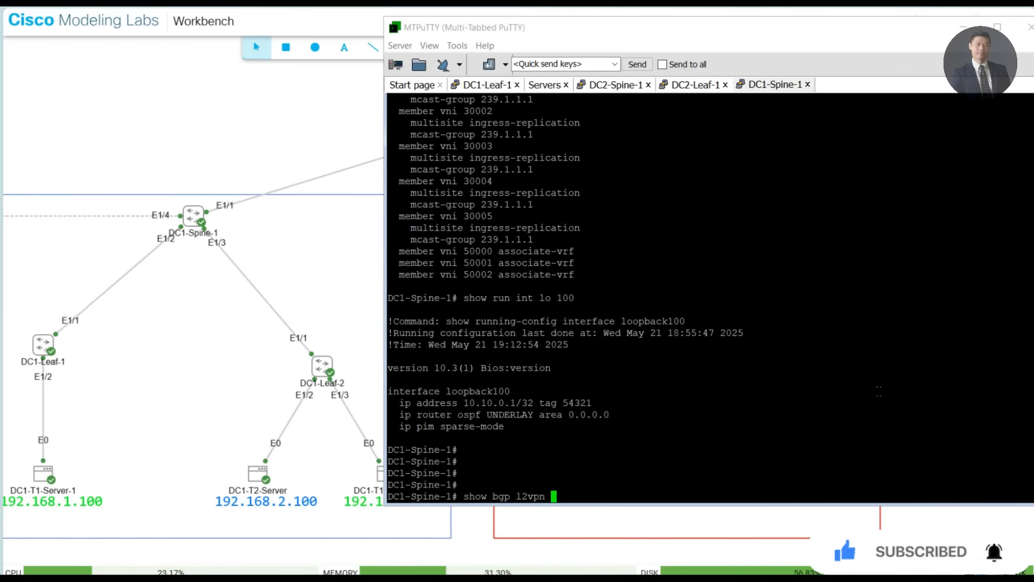
{"action": "type", "text": "evpn summary"}
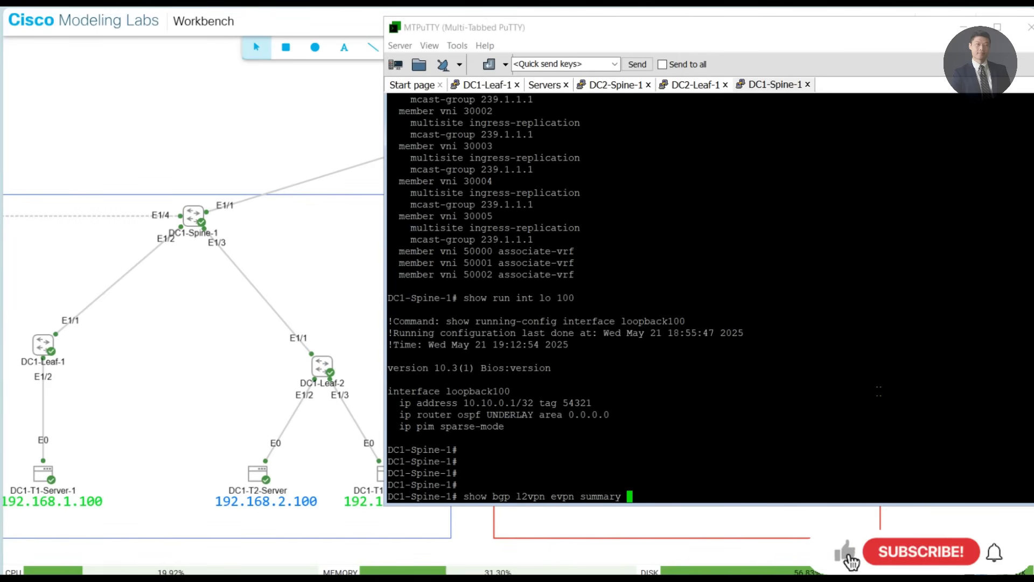
{"action": "key", "text": "Return"}
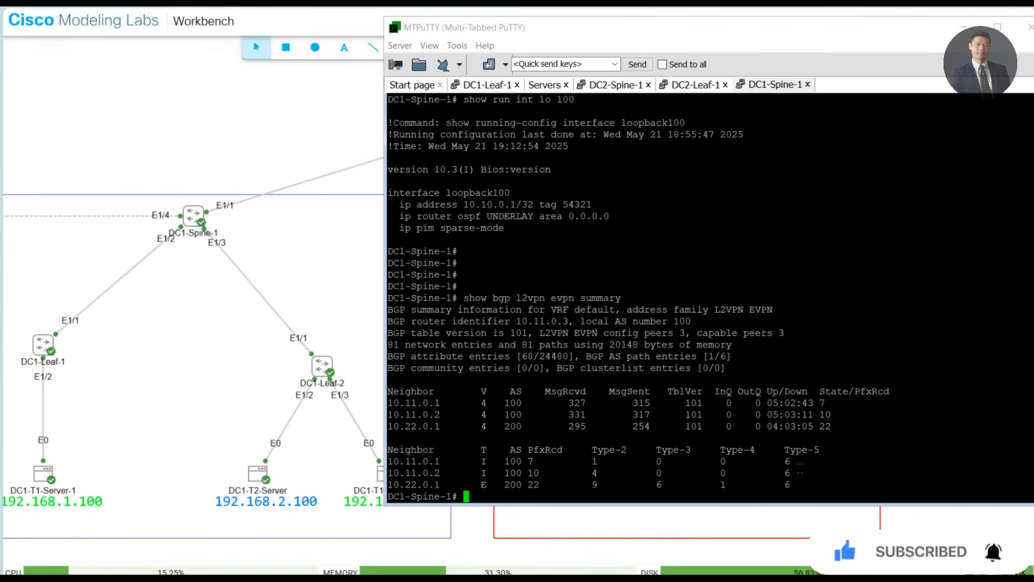
- Check the lab topology, then list DC1-Spine-1's NVE peers with show nve peers
{"action": "left_click", "coordinate": [132, 77]}
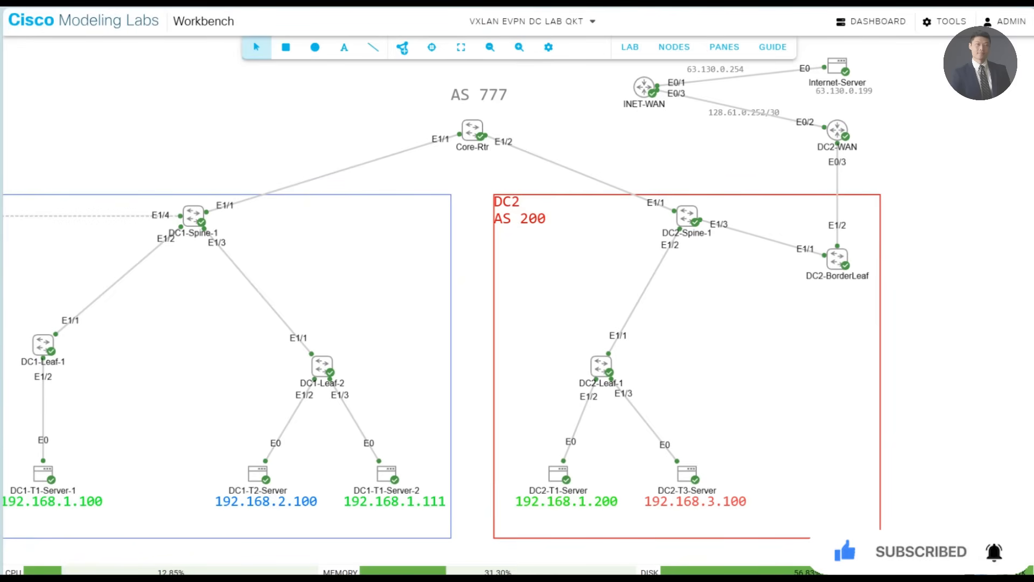
{"action": "key", "text": "alt+Tab"}
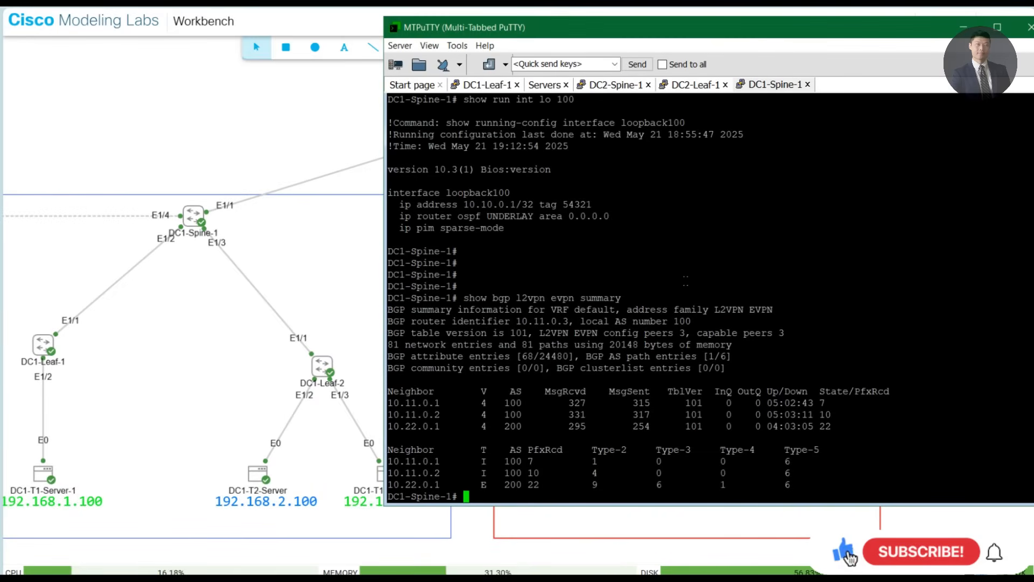
{"action": "type", "text": "show nve pe"}
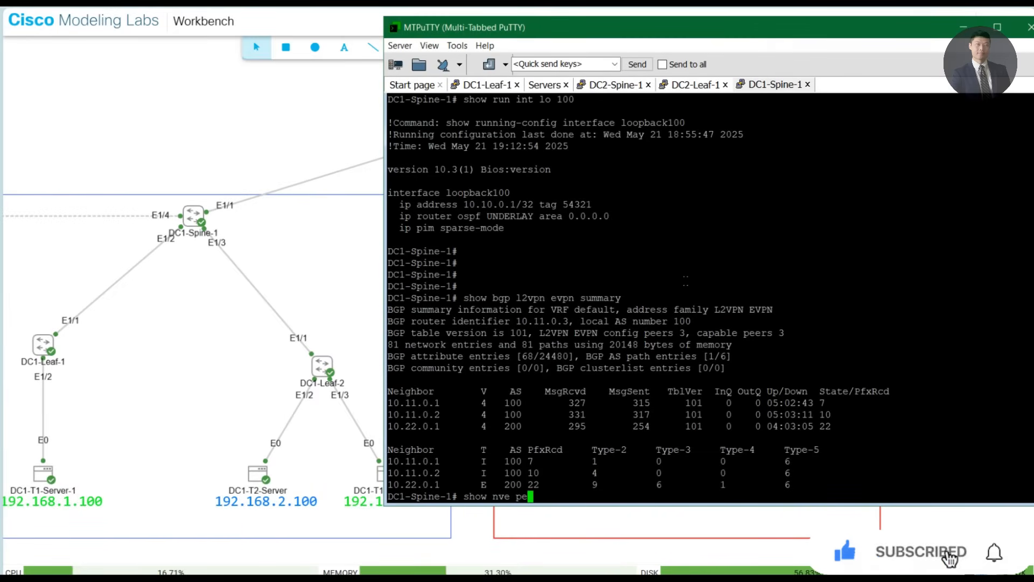
{"action": "type", "text": "ers"}
{"action": "key", "text": "Return"}
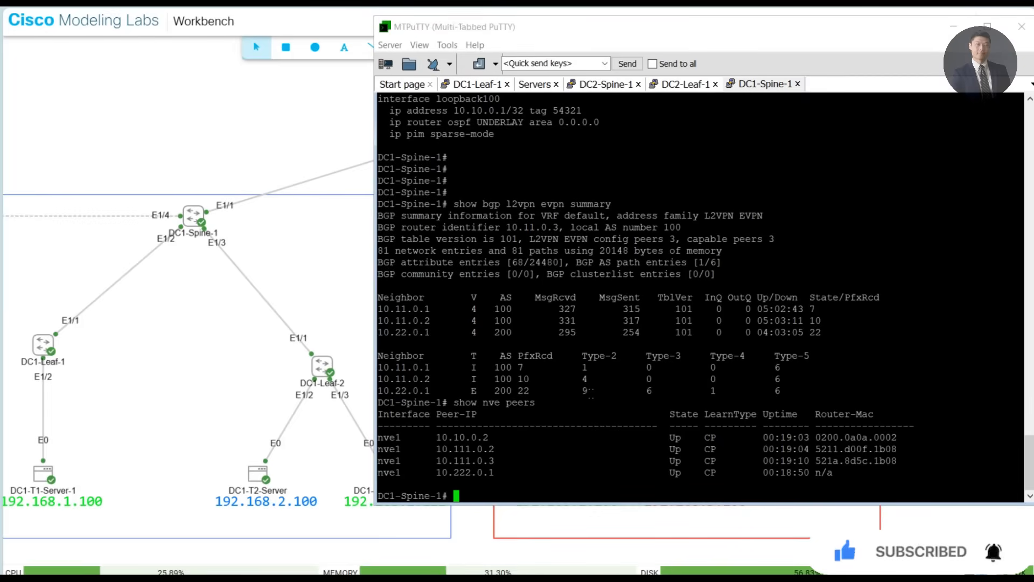
- Switch to the Cisco Modeling Labs topology and examine the DC2 site with its WAN connections
{"action": "left_click", "coordinate": [248, 125]}
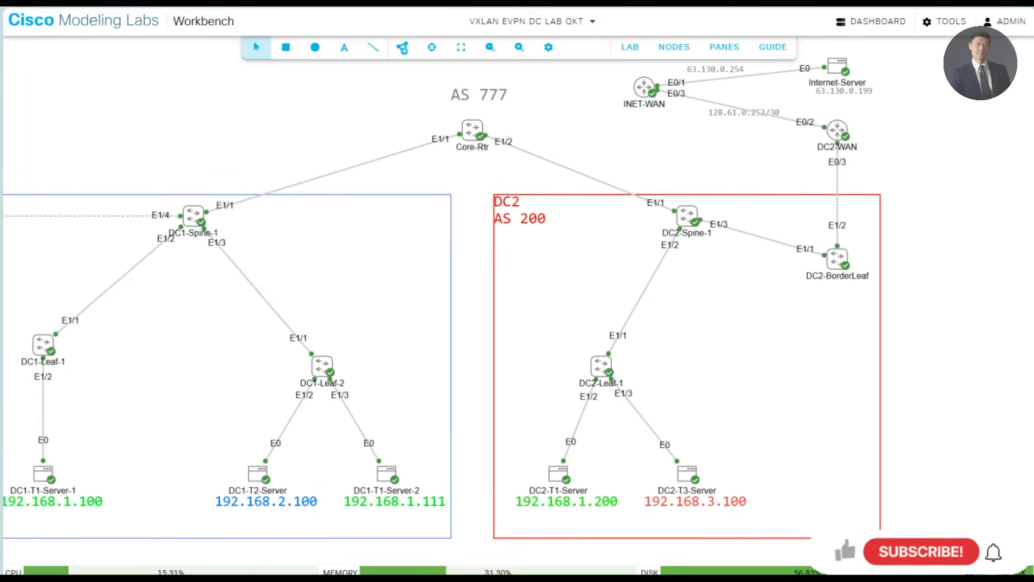
{"action": "left_click_drag", "start_coordinate": [914, 197], "coordinate": [870, 225]}
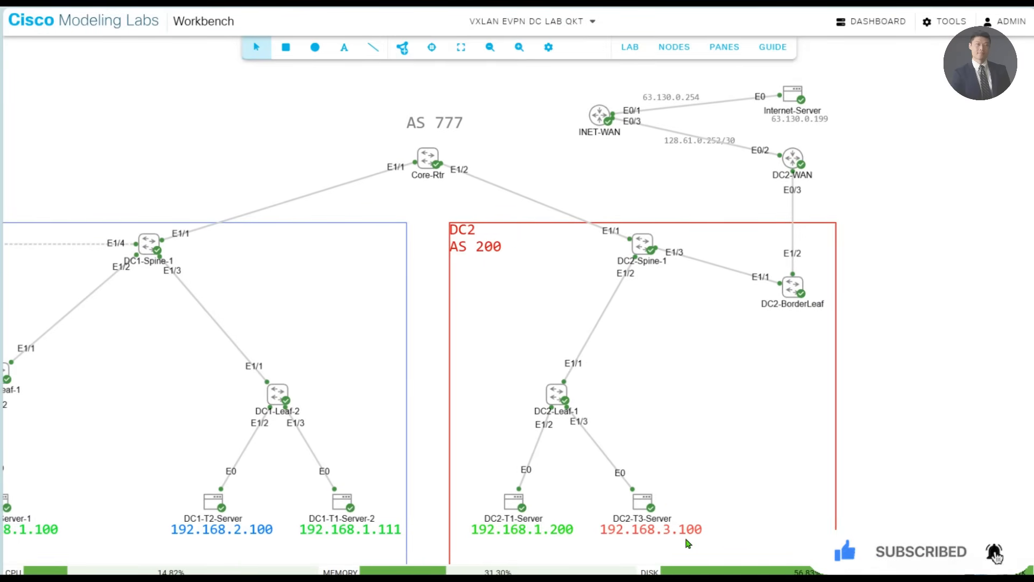